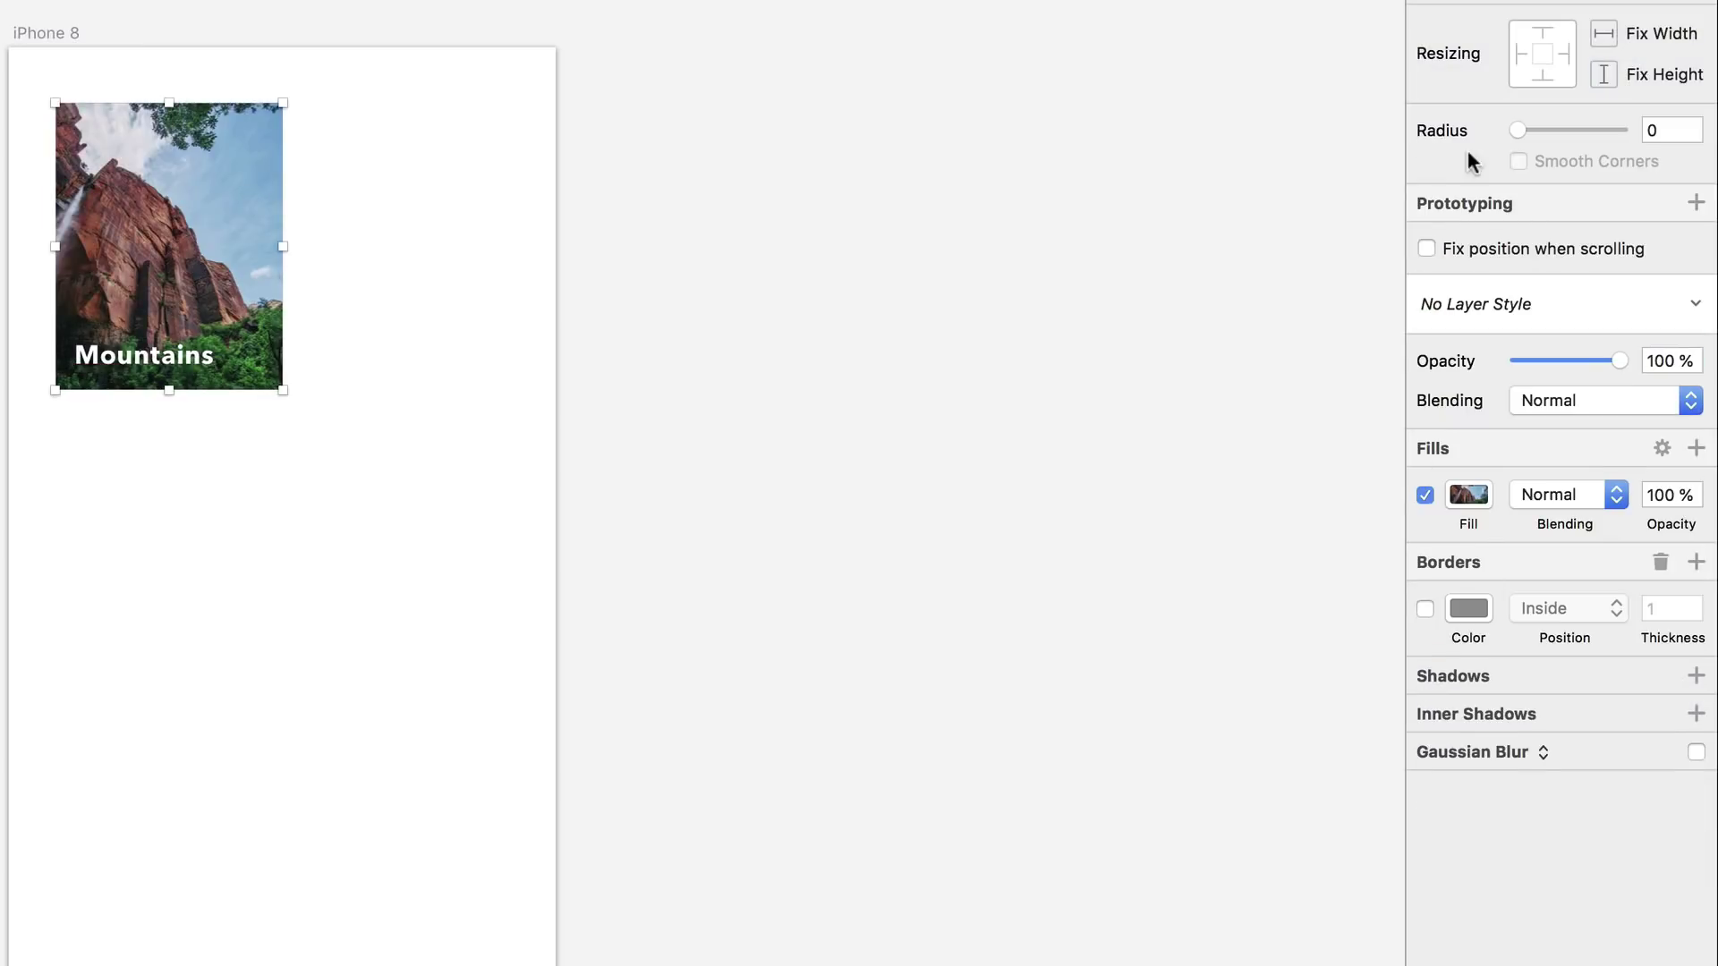
Drag the Mountains image's corner radius from 0 to 14
left_click_drag(1518, 129, 1560, 130)
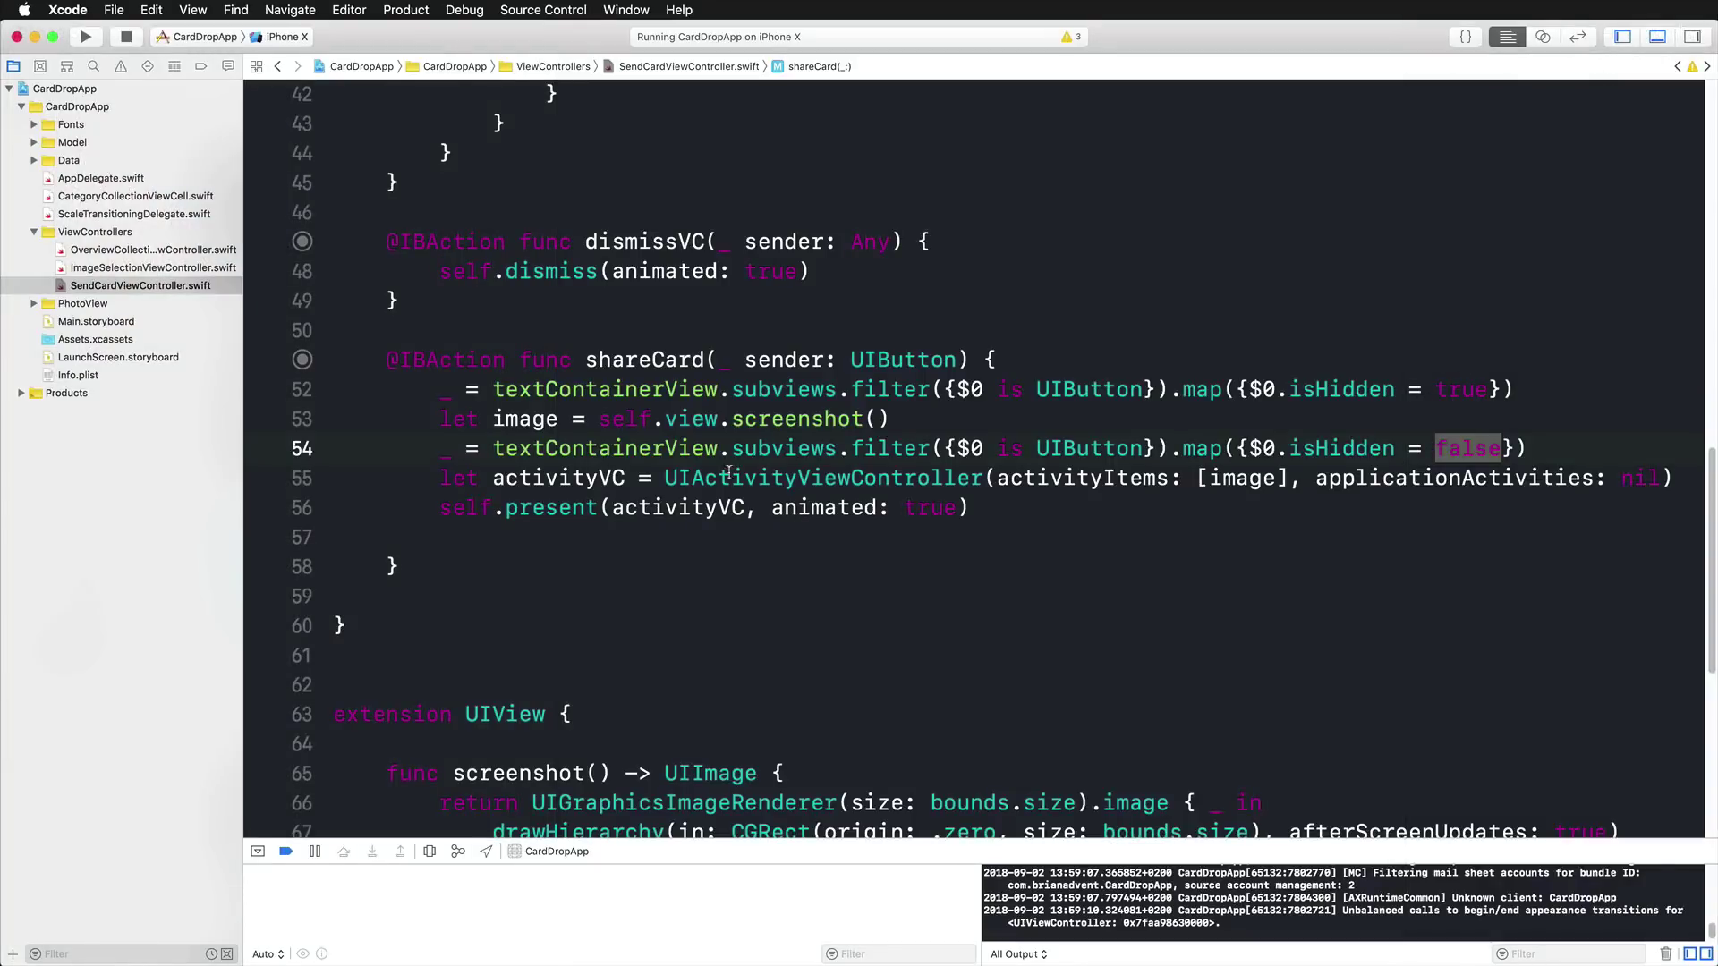
Build and run CardDropApp in the iPhone X simulator and open a card's Share Card screen
left_click(559, 480)
key("super+r")
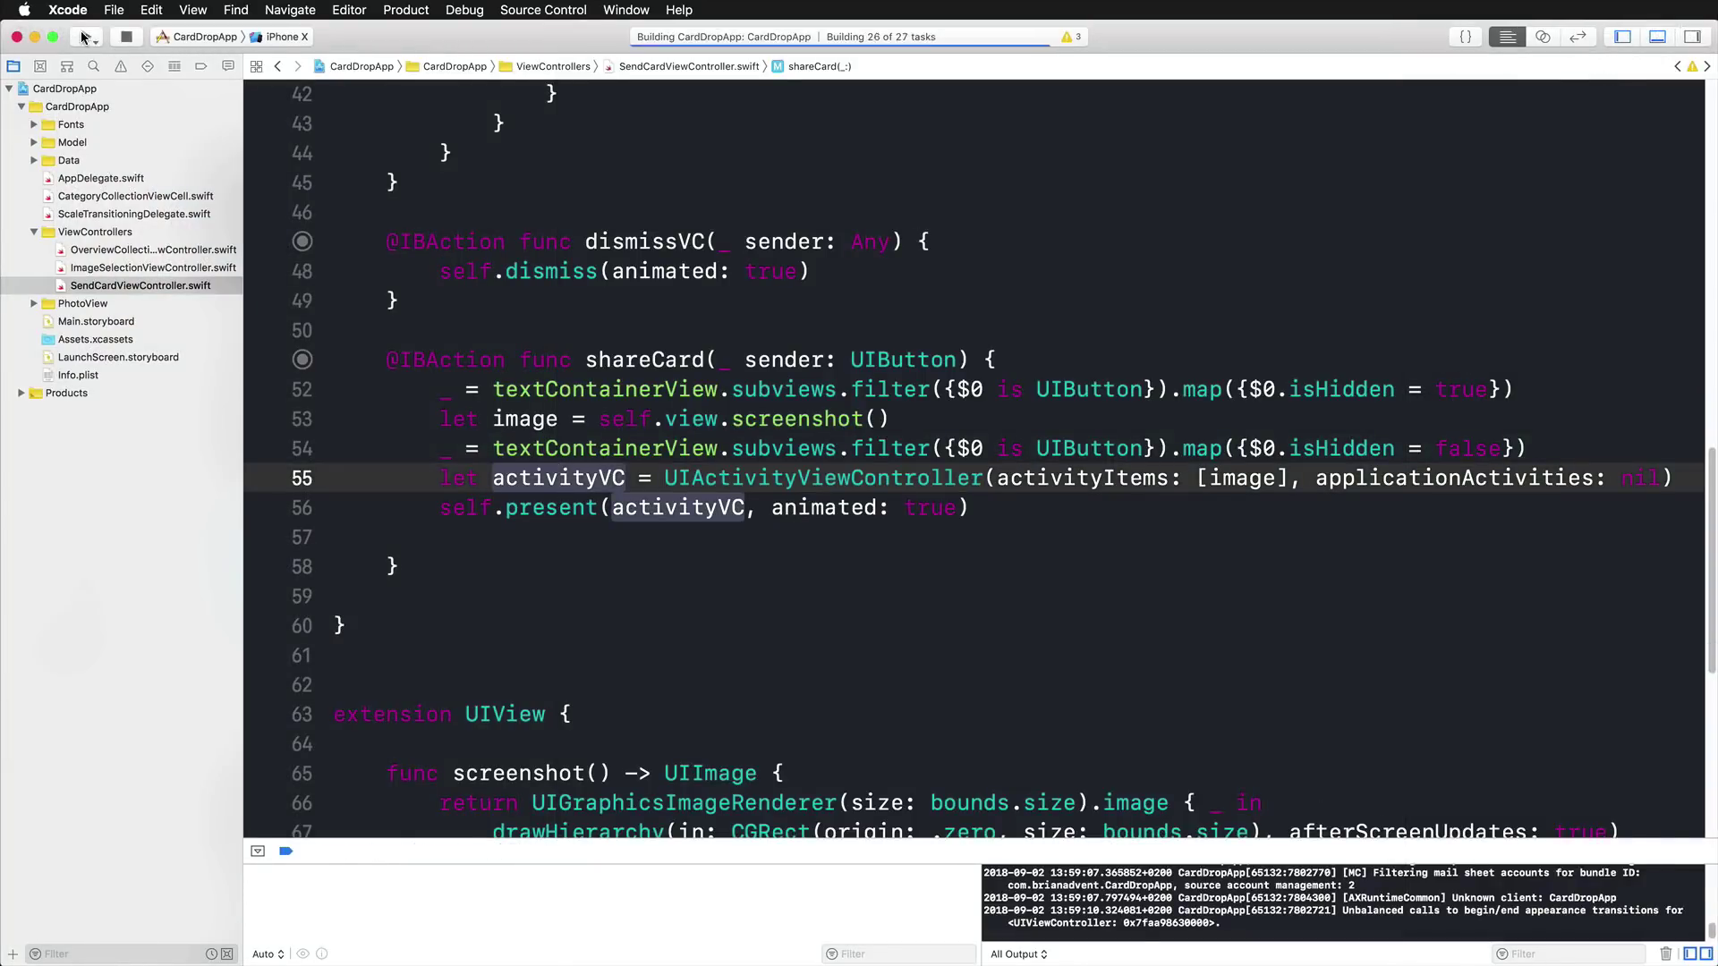
left_click(1565, 374)
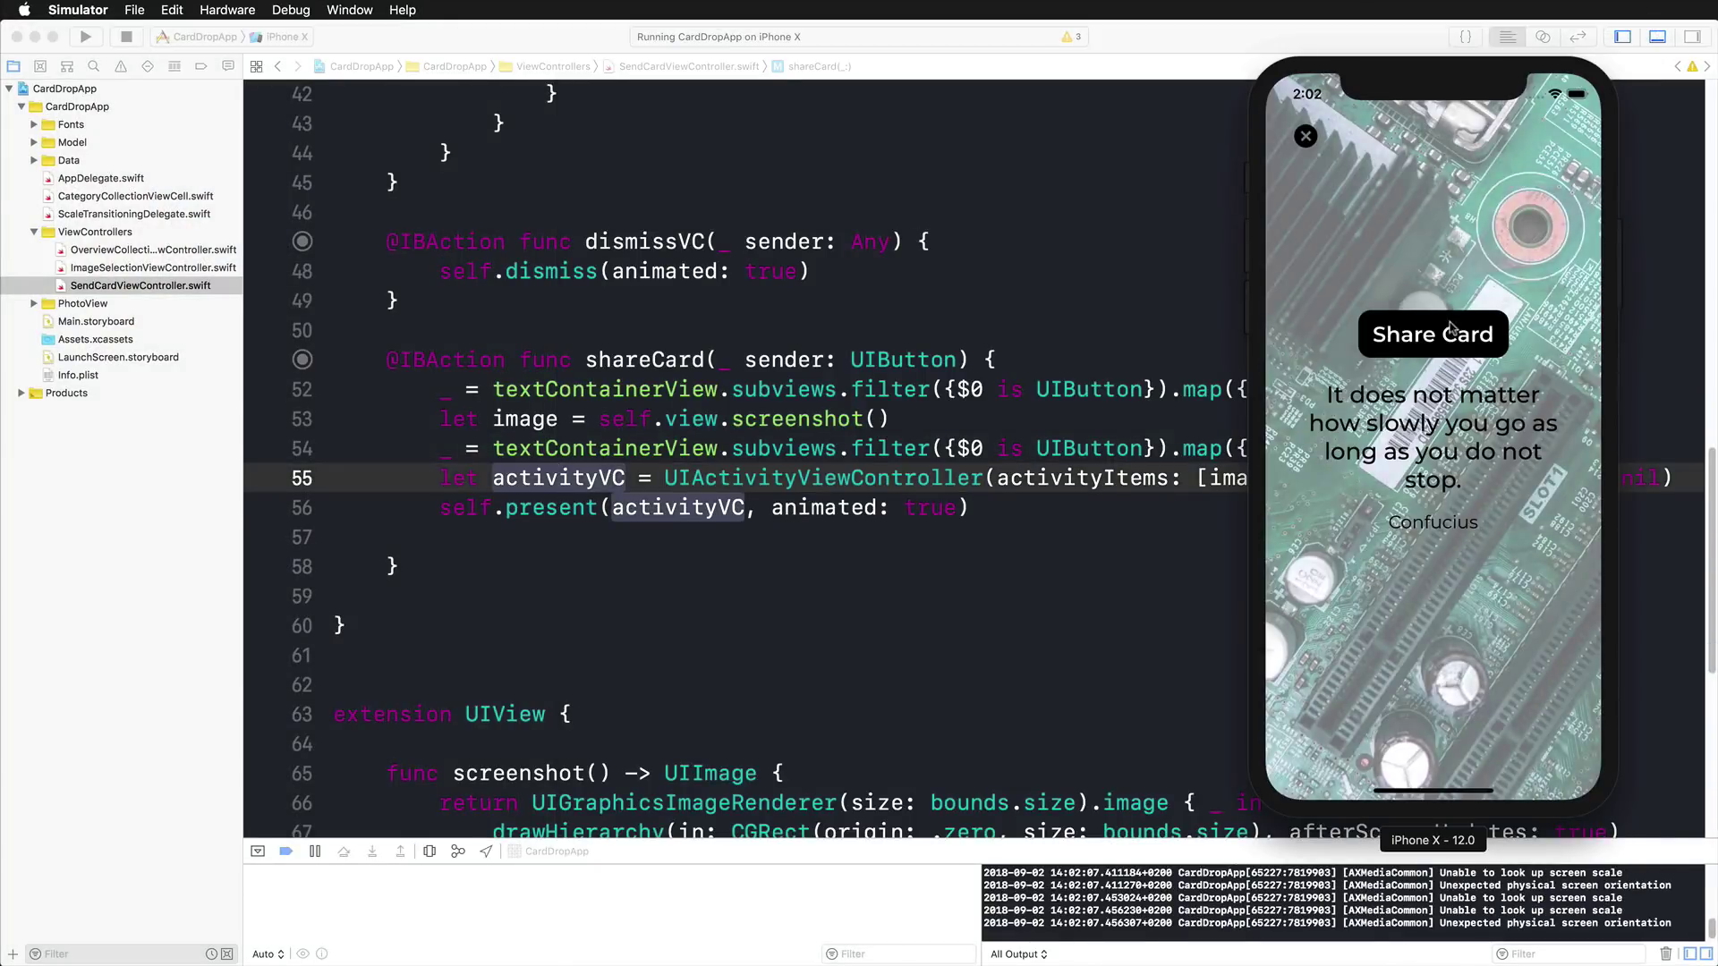
left_click(1426, 295)
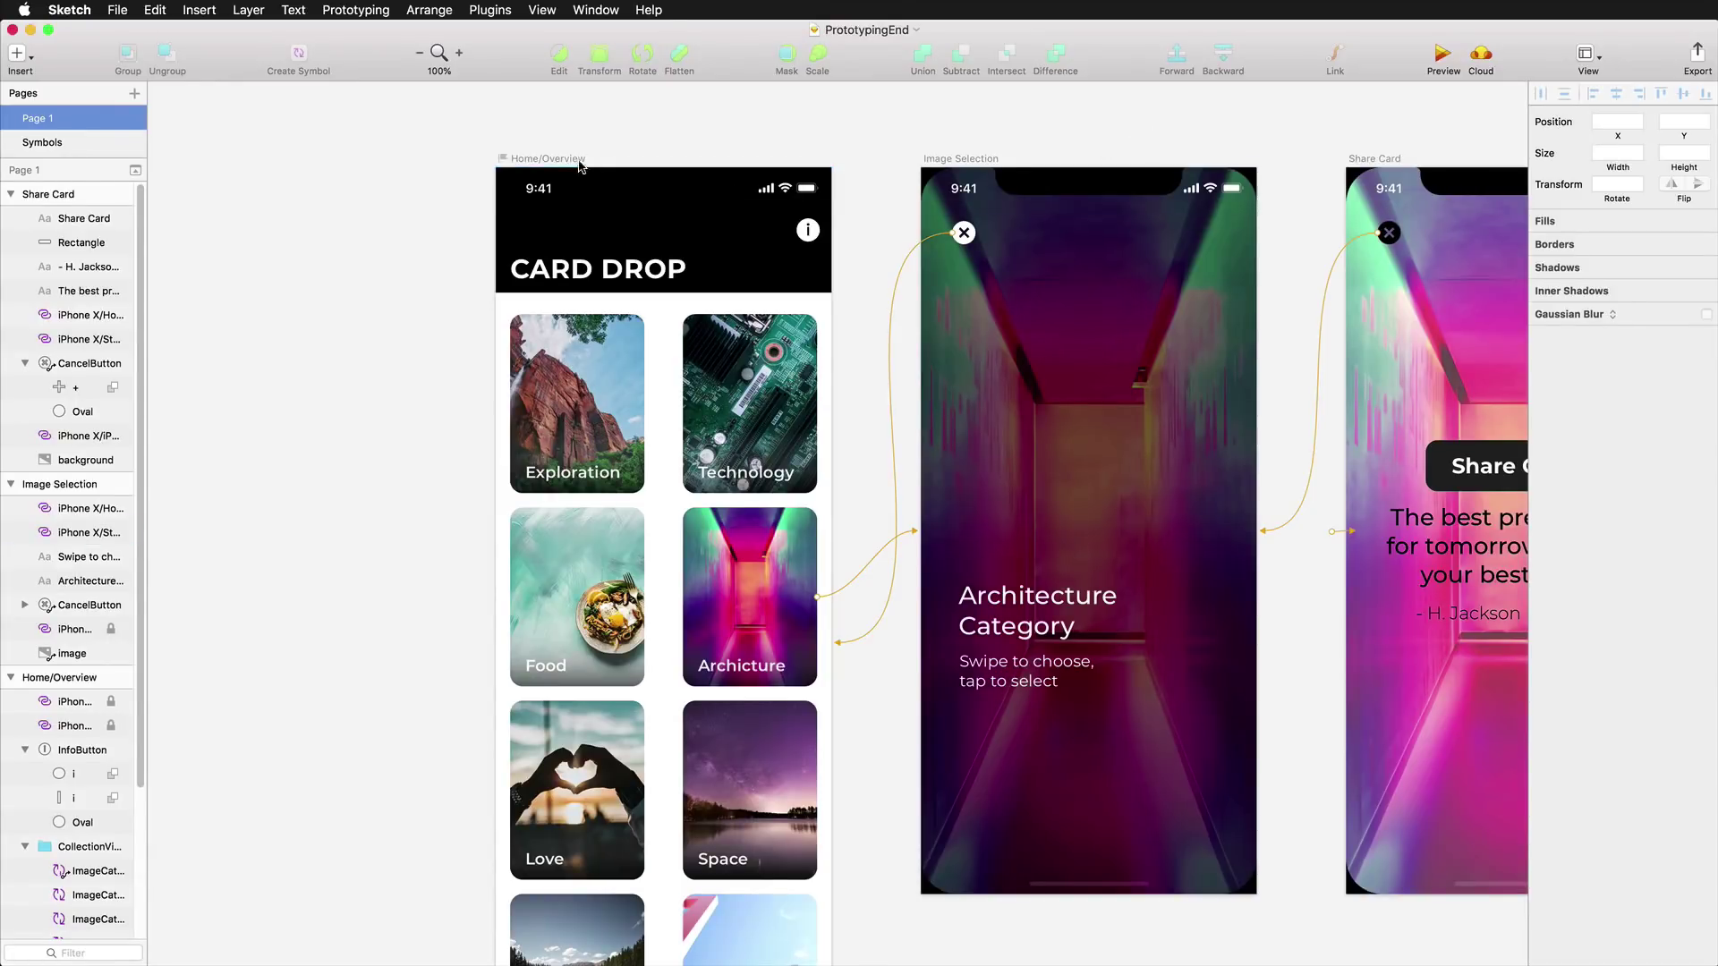
left_click(563, 160)
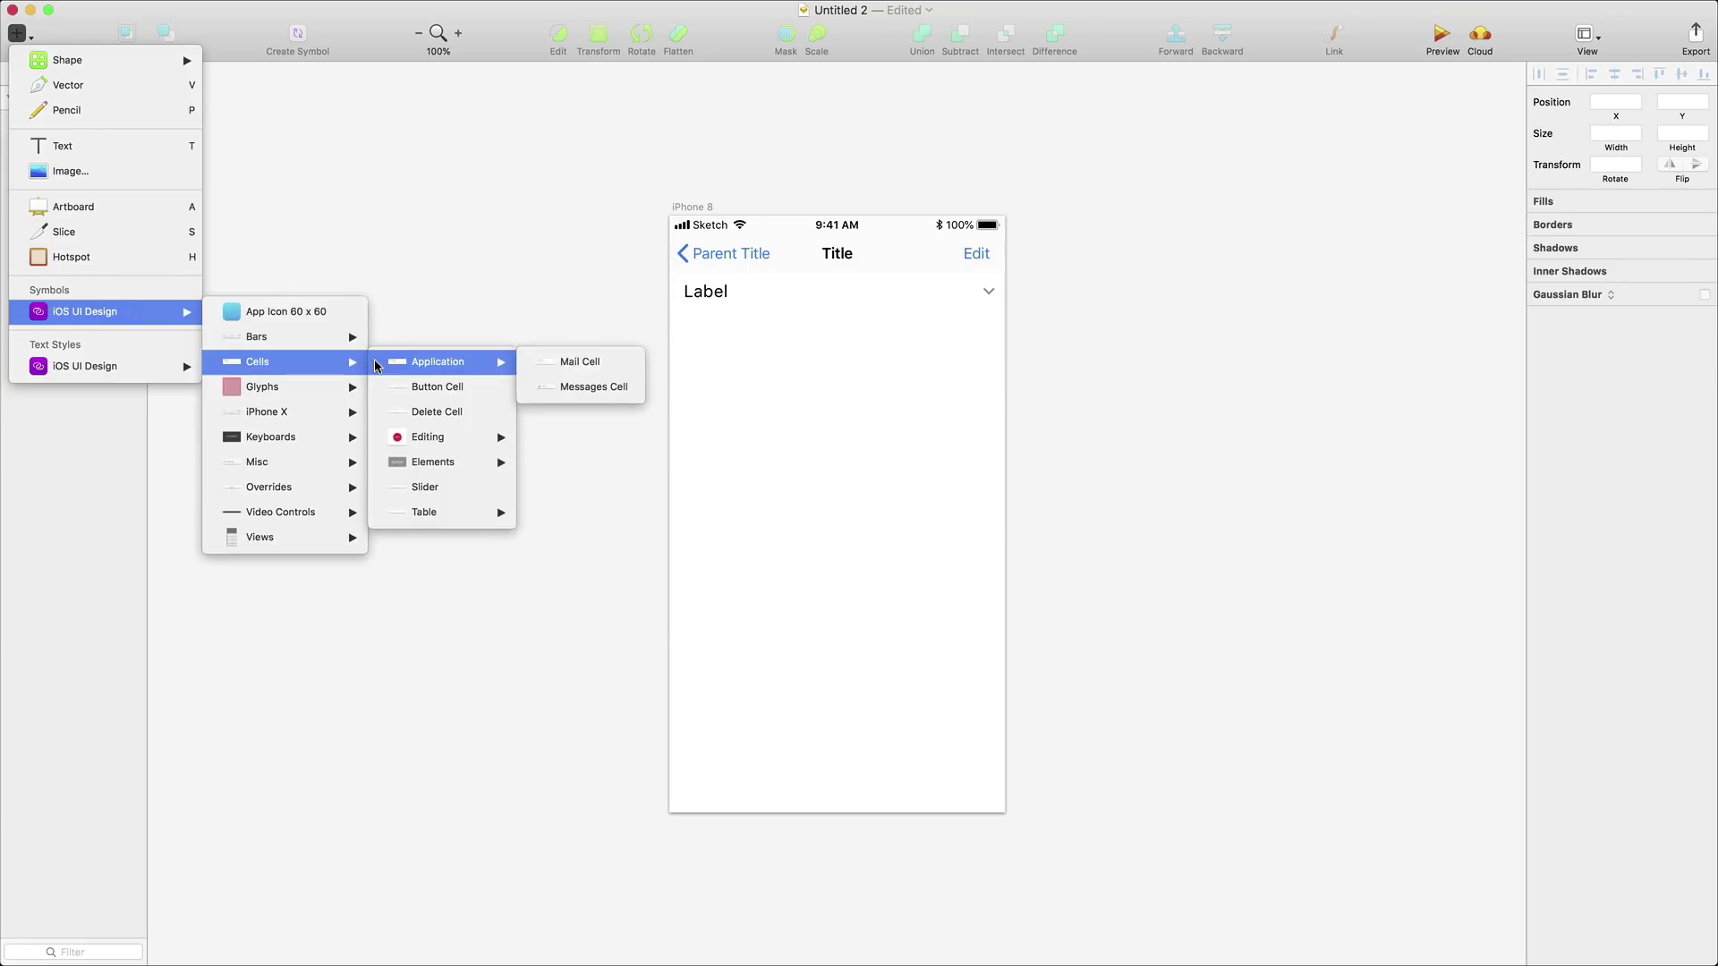
Insert a Mail Cell symbol and duplicate cells and sub header into two Label sections of two cells
left_click(582, 360)
left_click(817, 384)
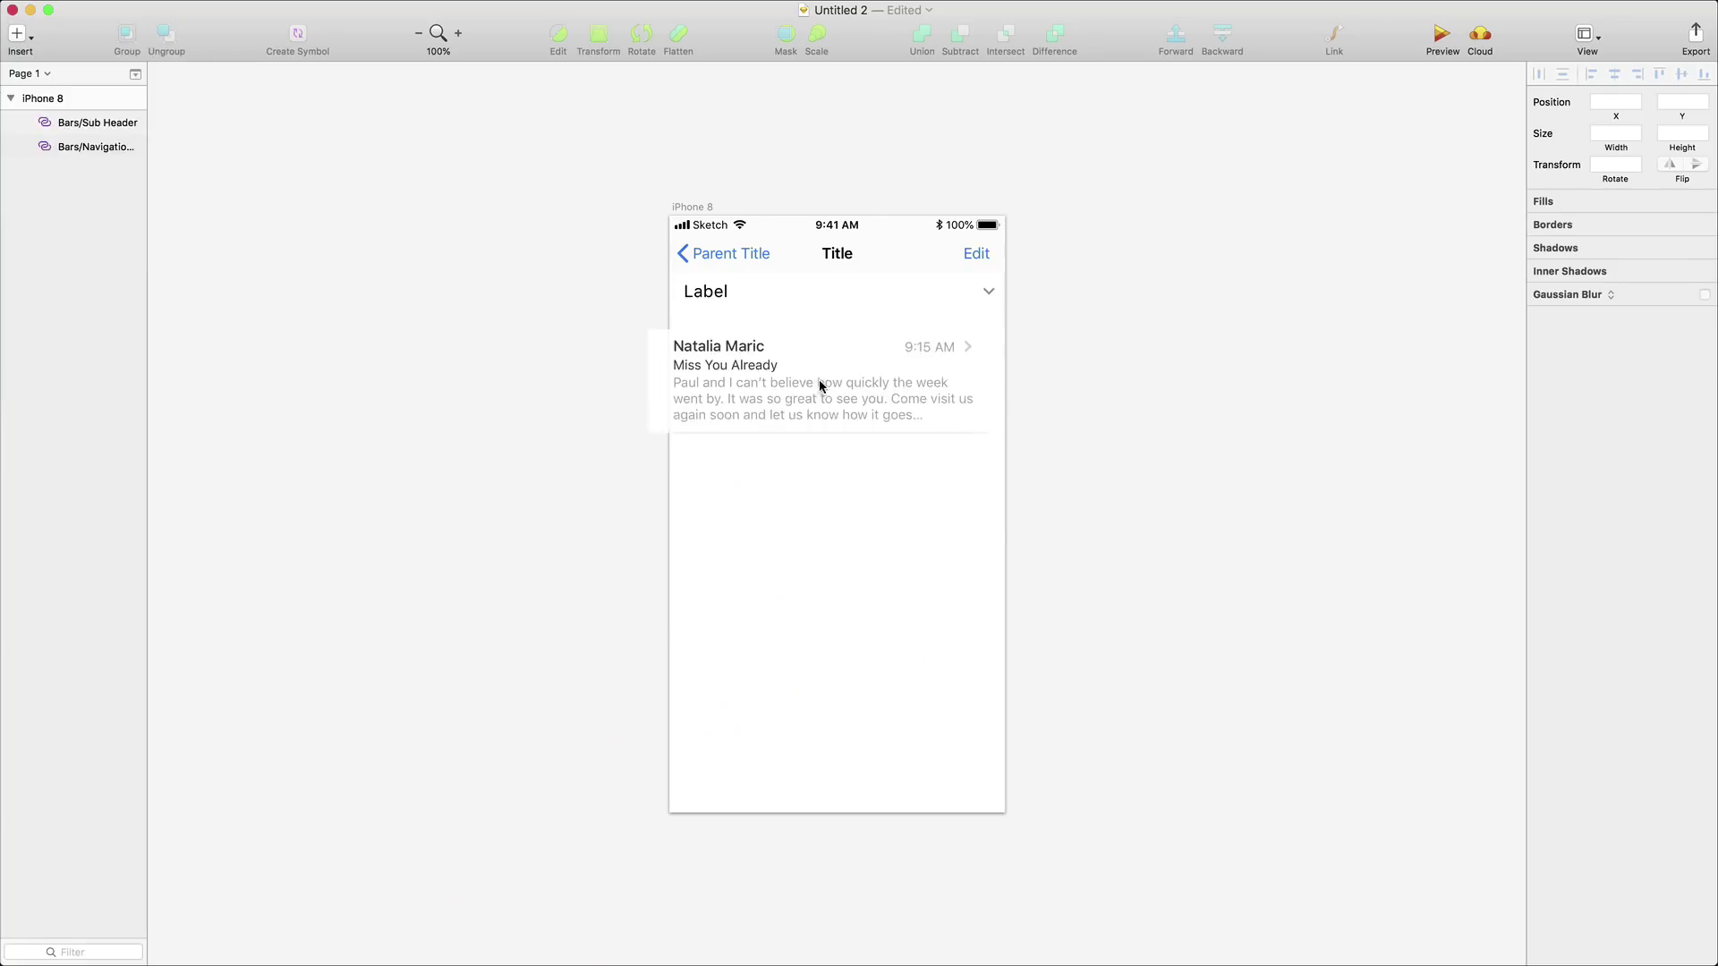
left_click_drag(807, 361, 808, 465)
left_click_drag(748, 295, 783, 539)
left_click(1056, 416)
left_click(833, 435)
key("super+d")
left_click_drag(833, 435, 828, 567)
key("super+d")
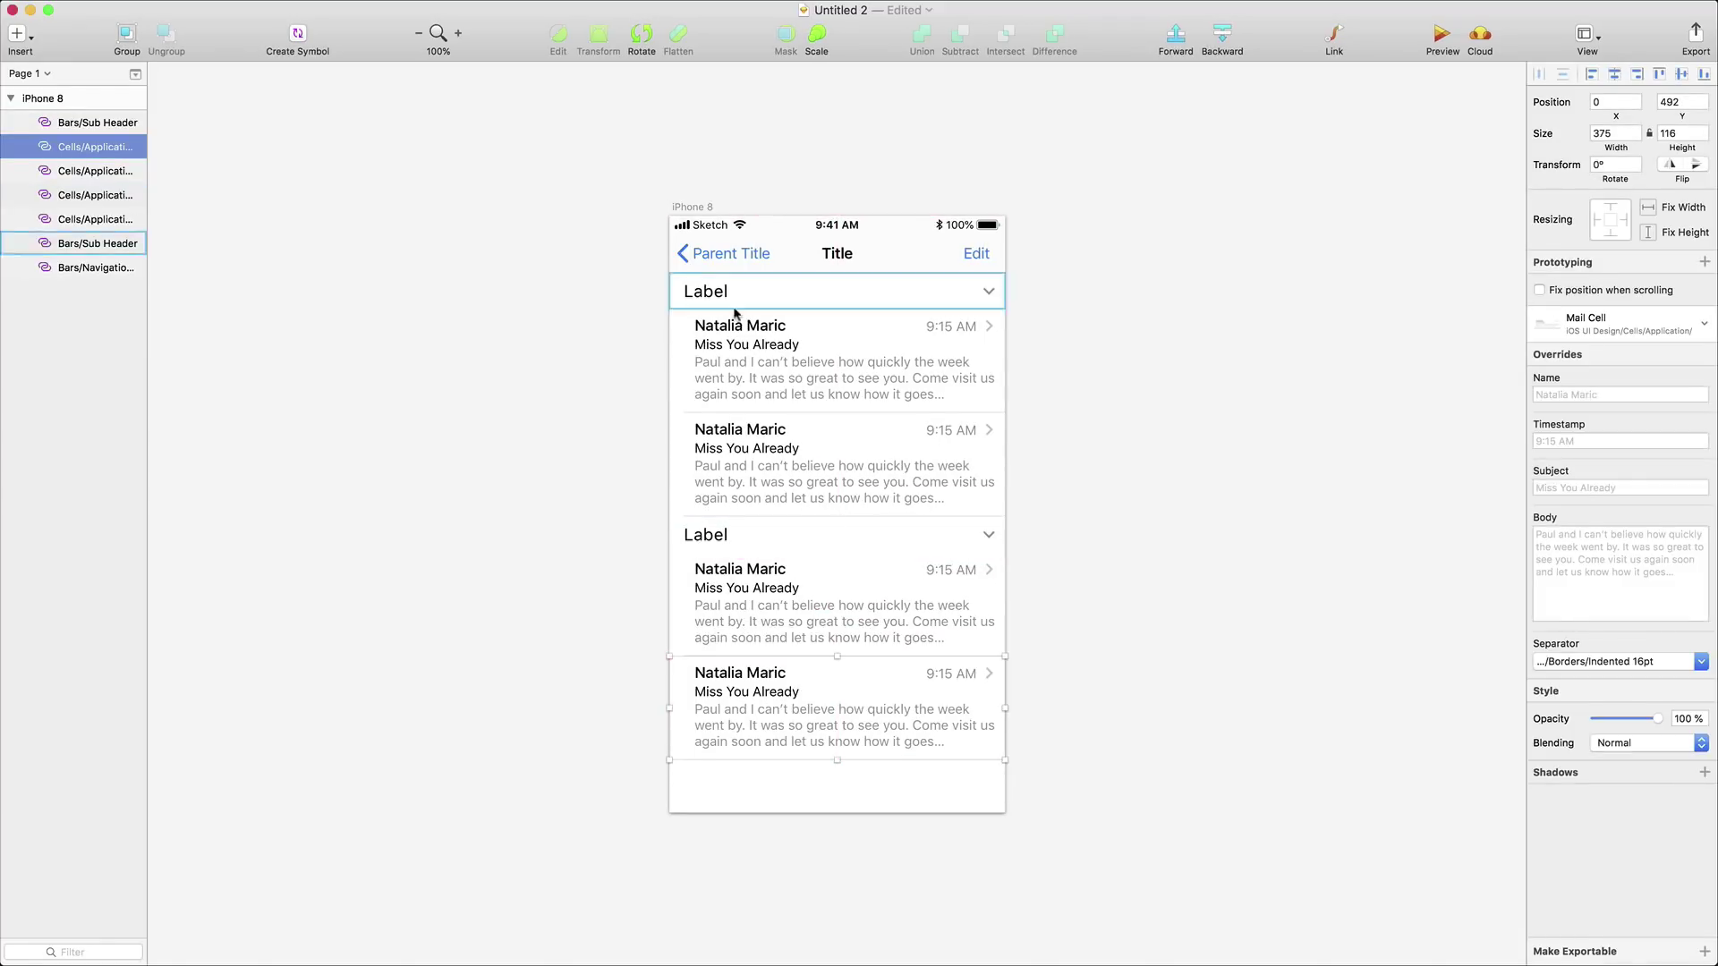
Link the Archicture card to the Image Selection artboard
scroll(656, 399, "up", 5)
left_click(1333, 55)
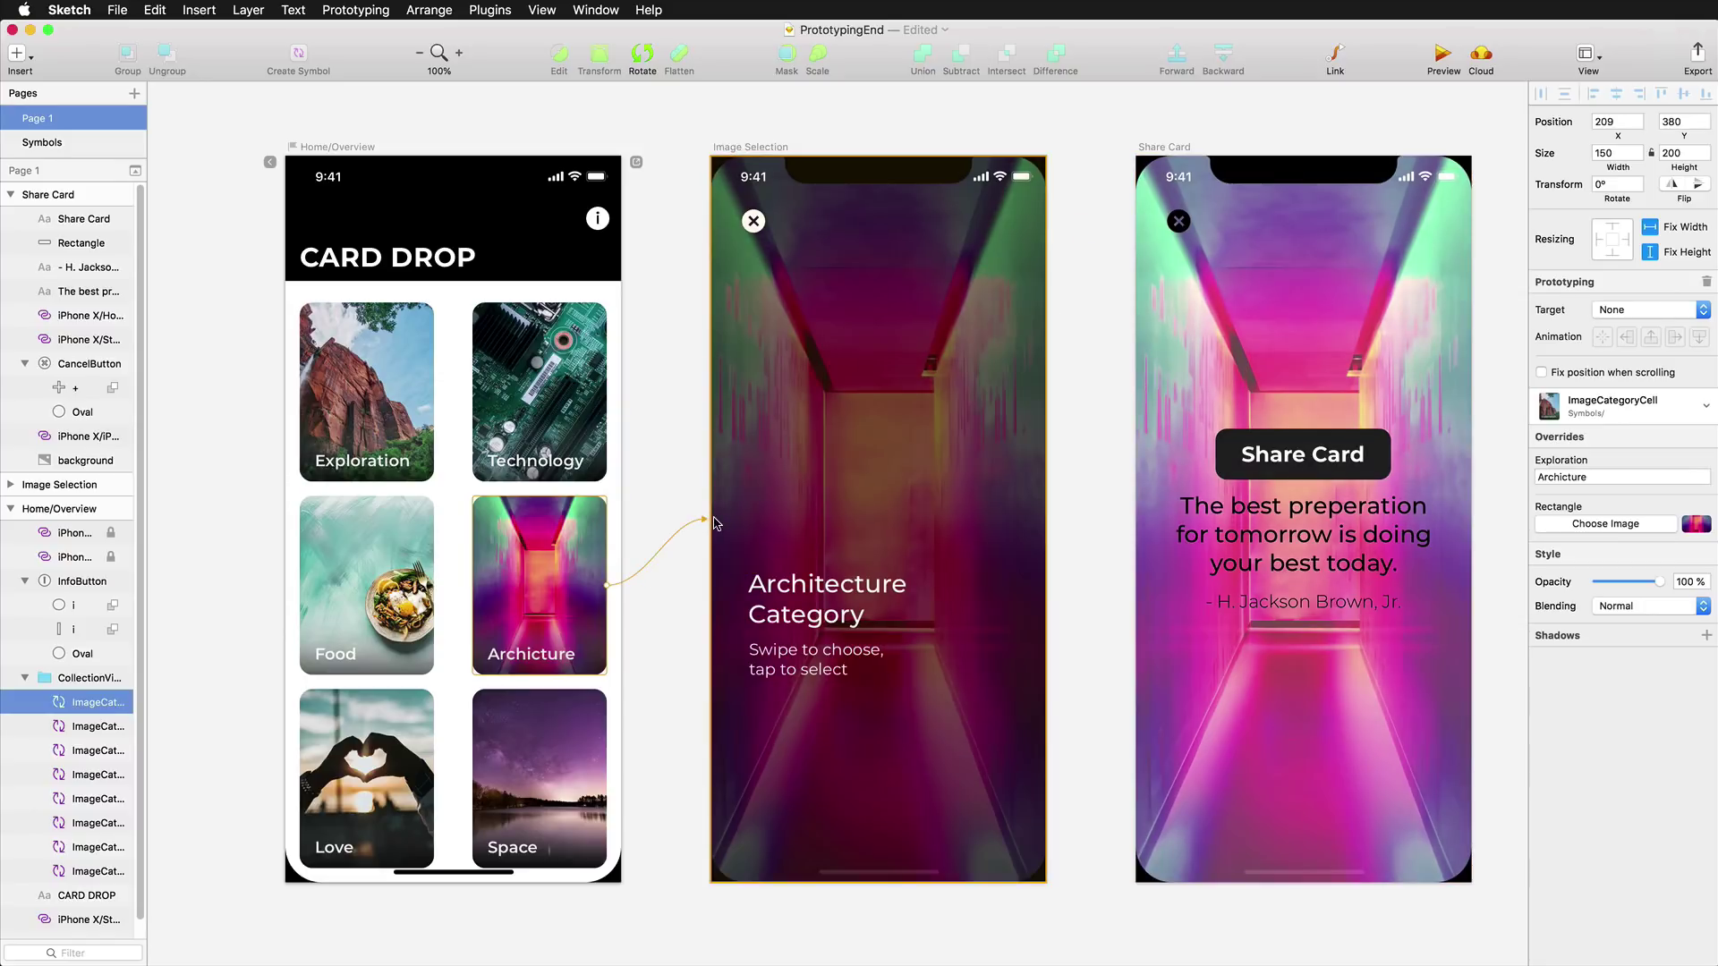
left_click(714, 523)
left_click(753, 221)
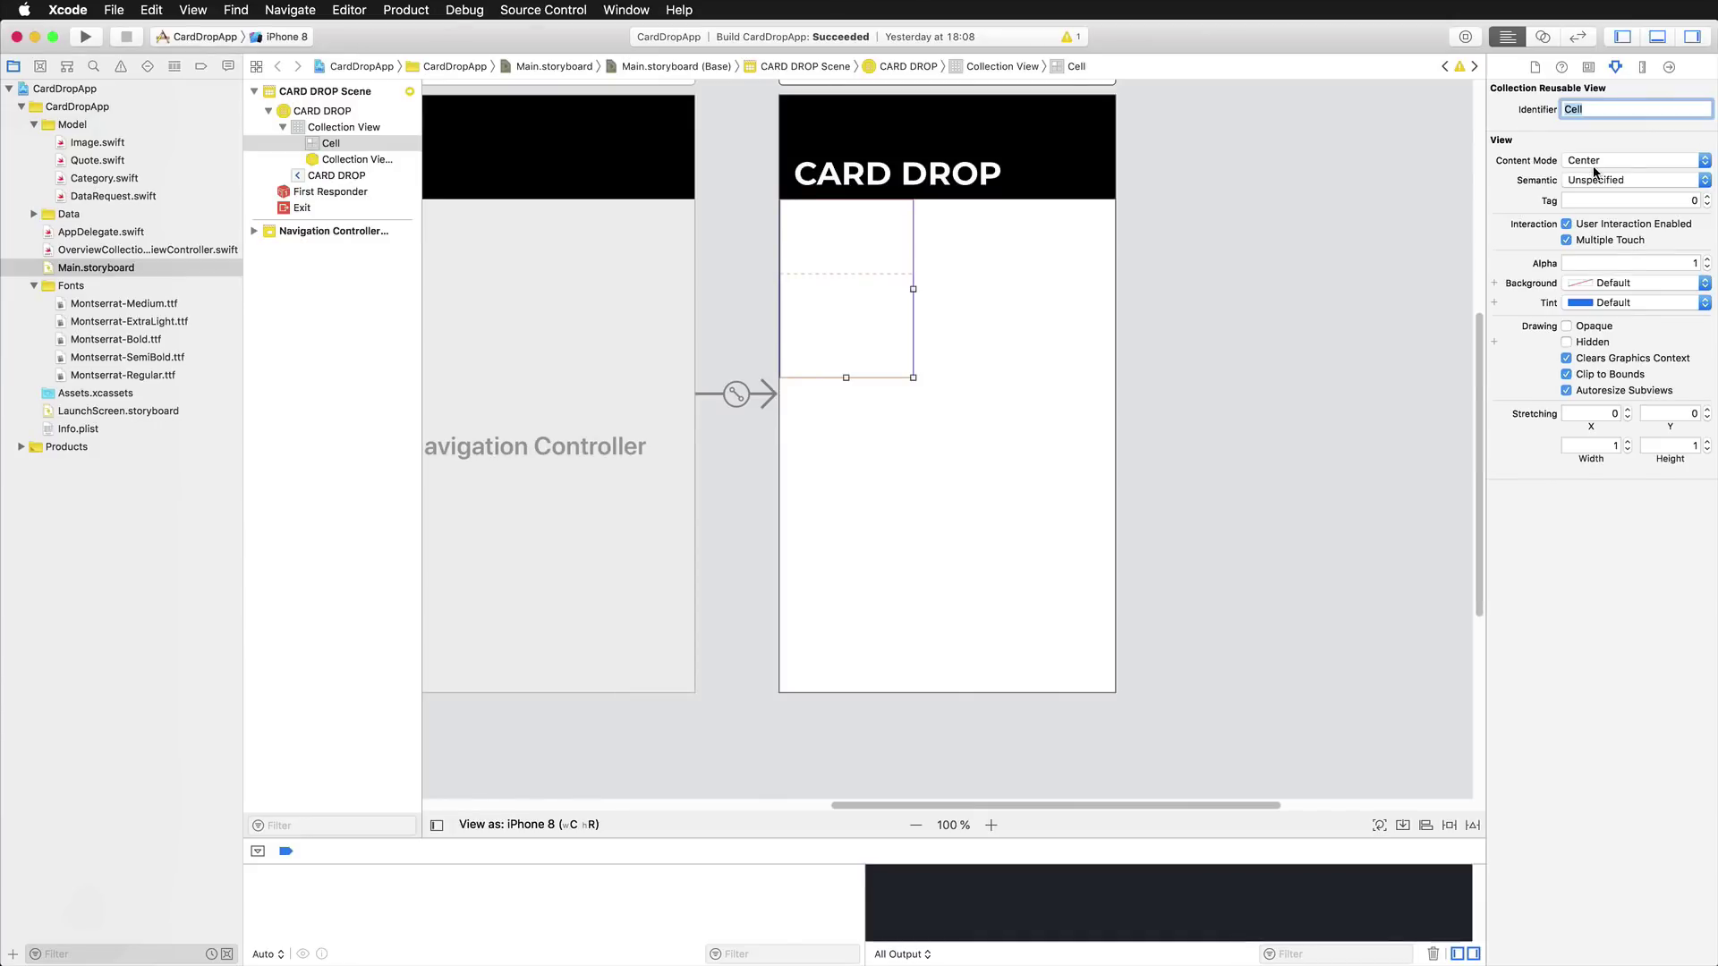
Place an image view filling the collection view cell, then open and close the Space card in the app
key("super+shift+l")
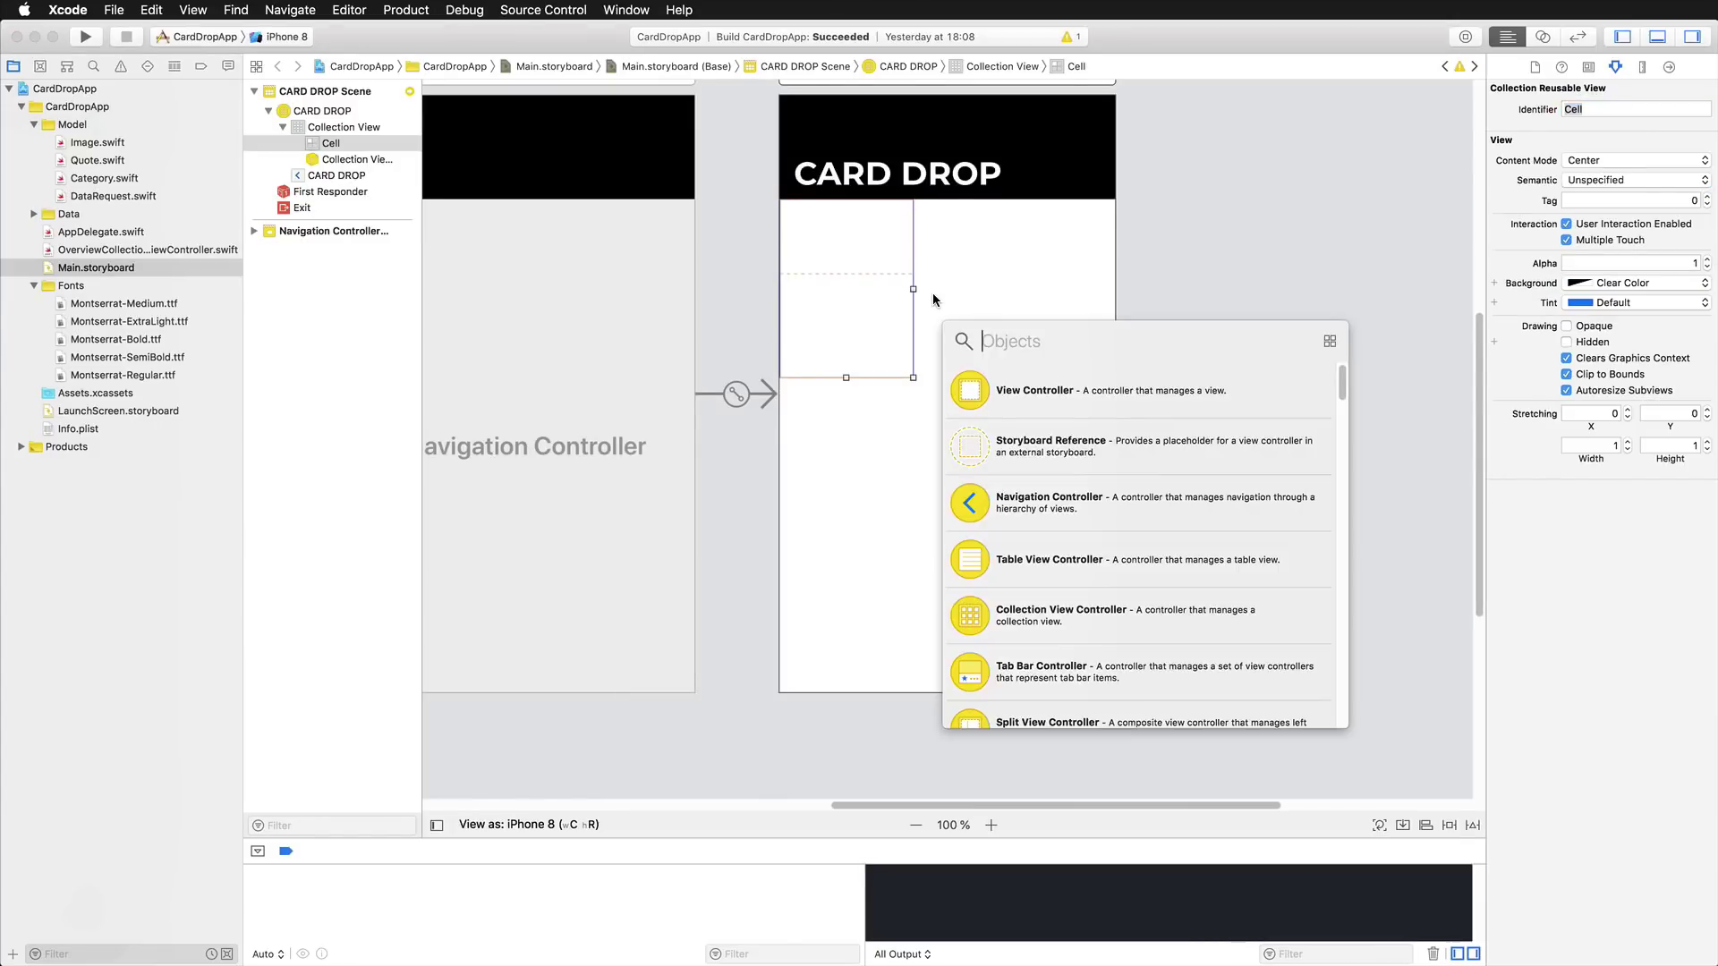
type("im")
left_click_drag(968, 388, 848, 208)
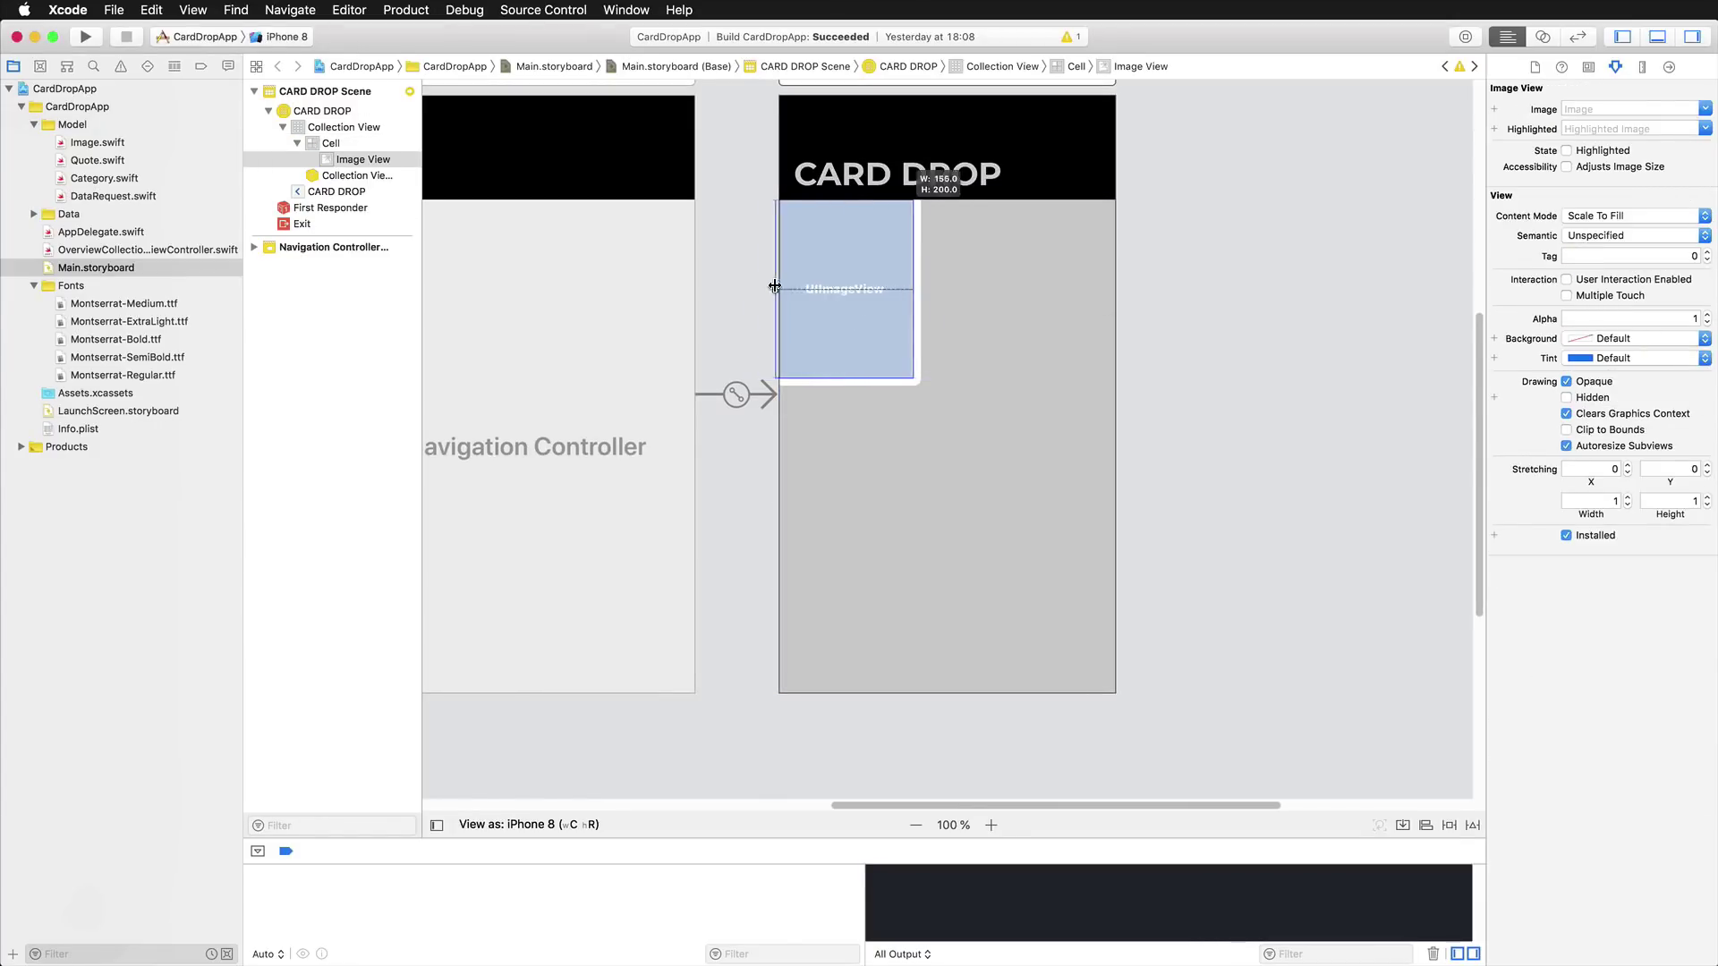
left_click(1642, 66)
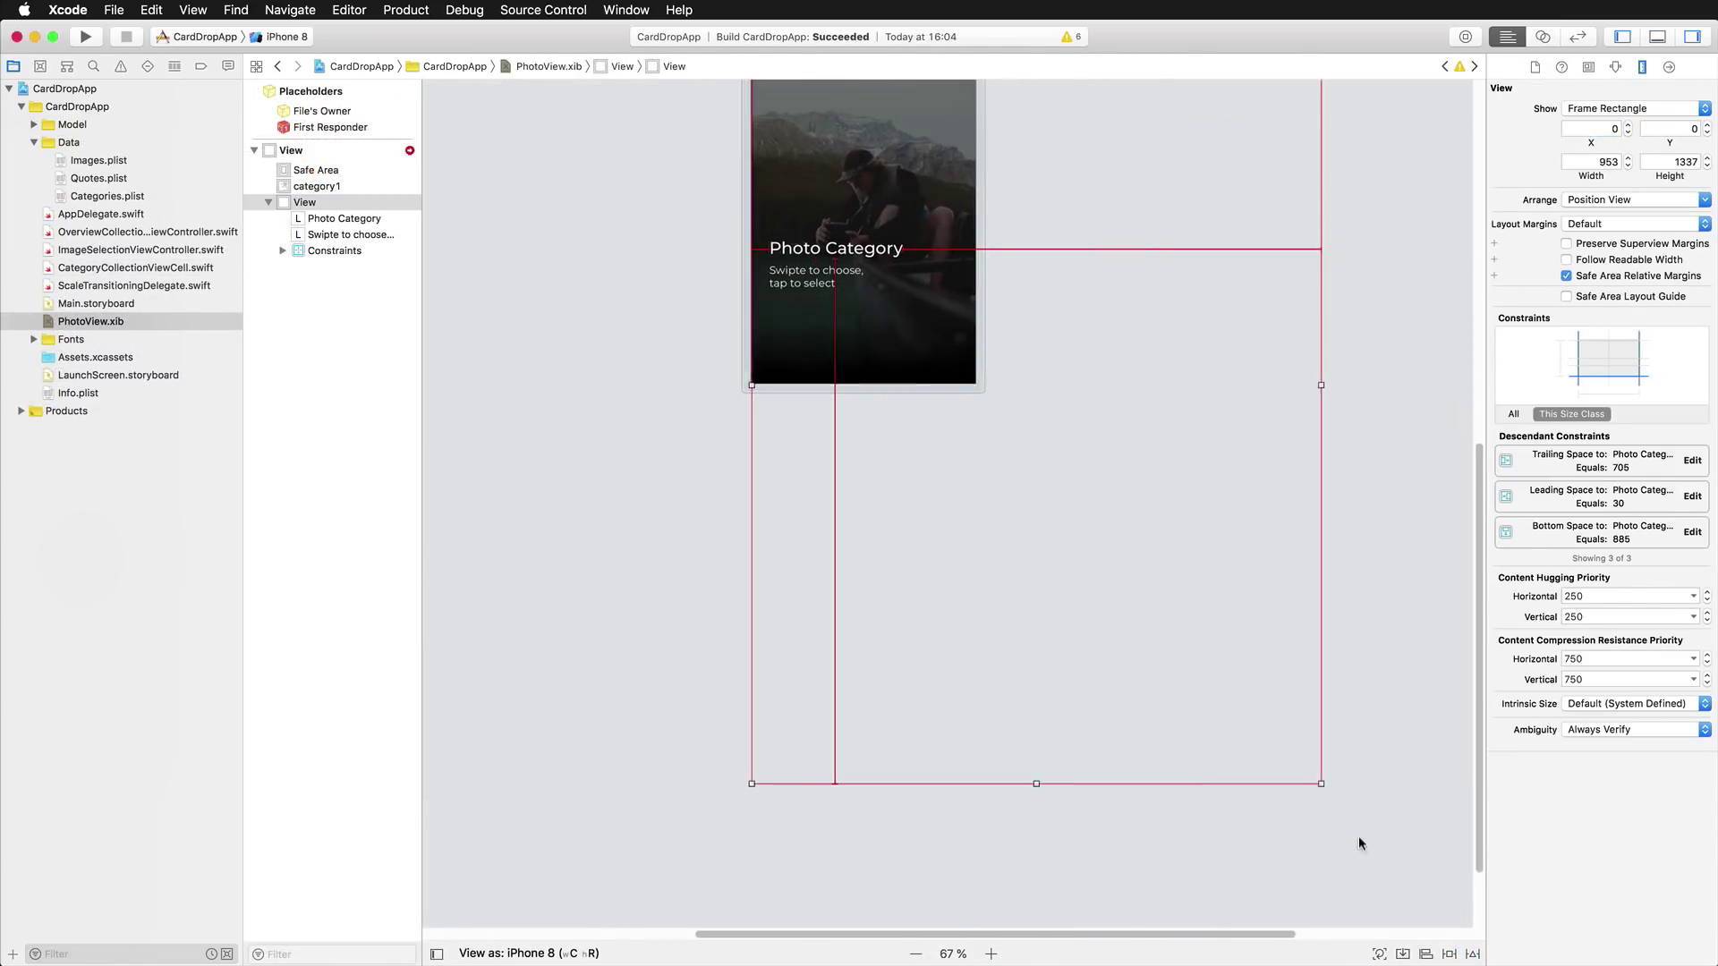
left_click(1342, 400)
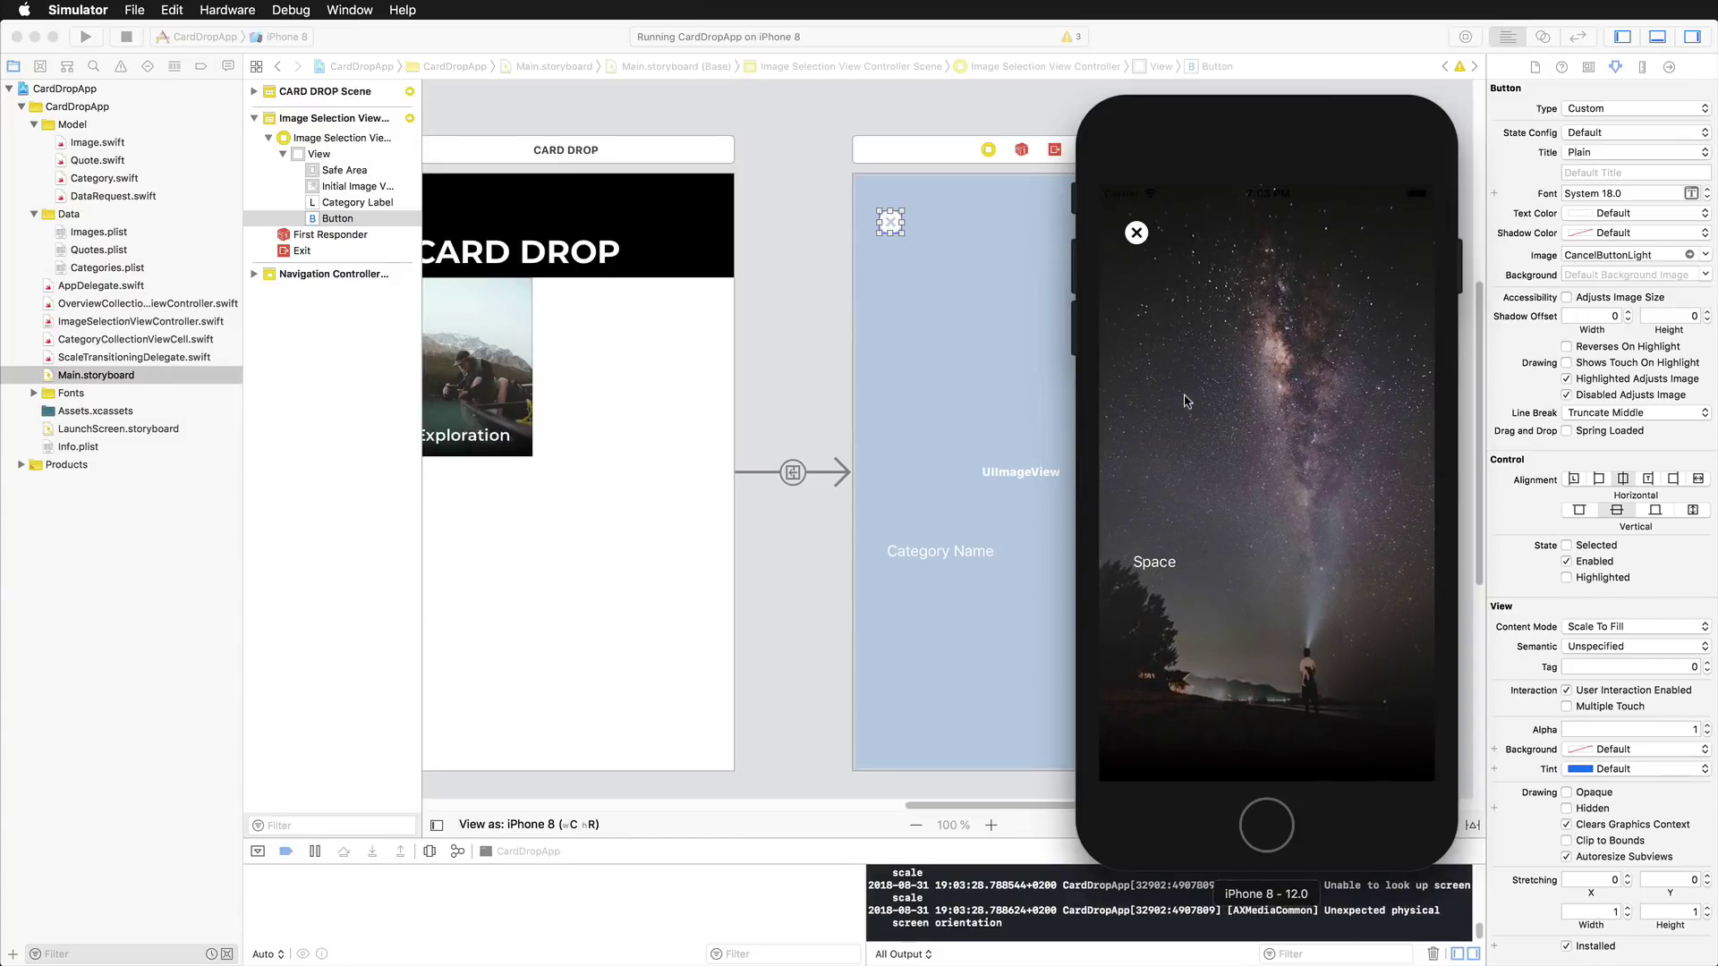
left_click(1136, 234)
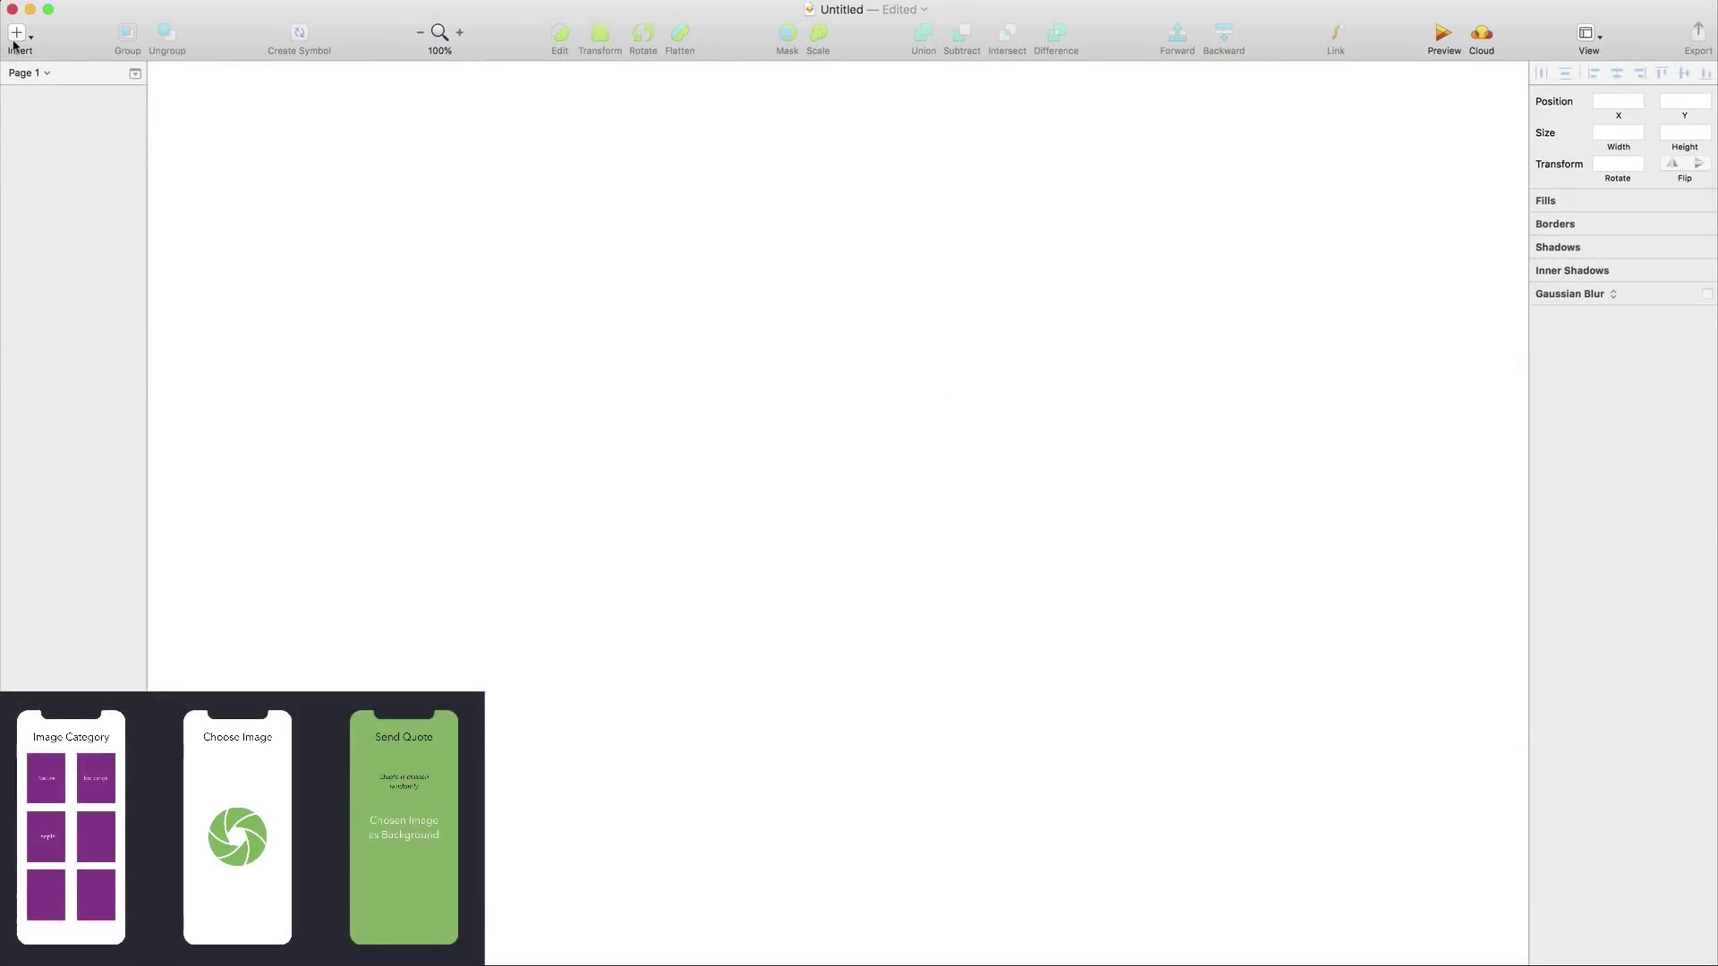
Add an iPhone X artboard
left_click(16, 34)
left_click(117, 205)
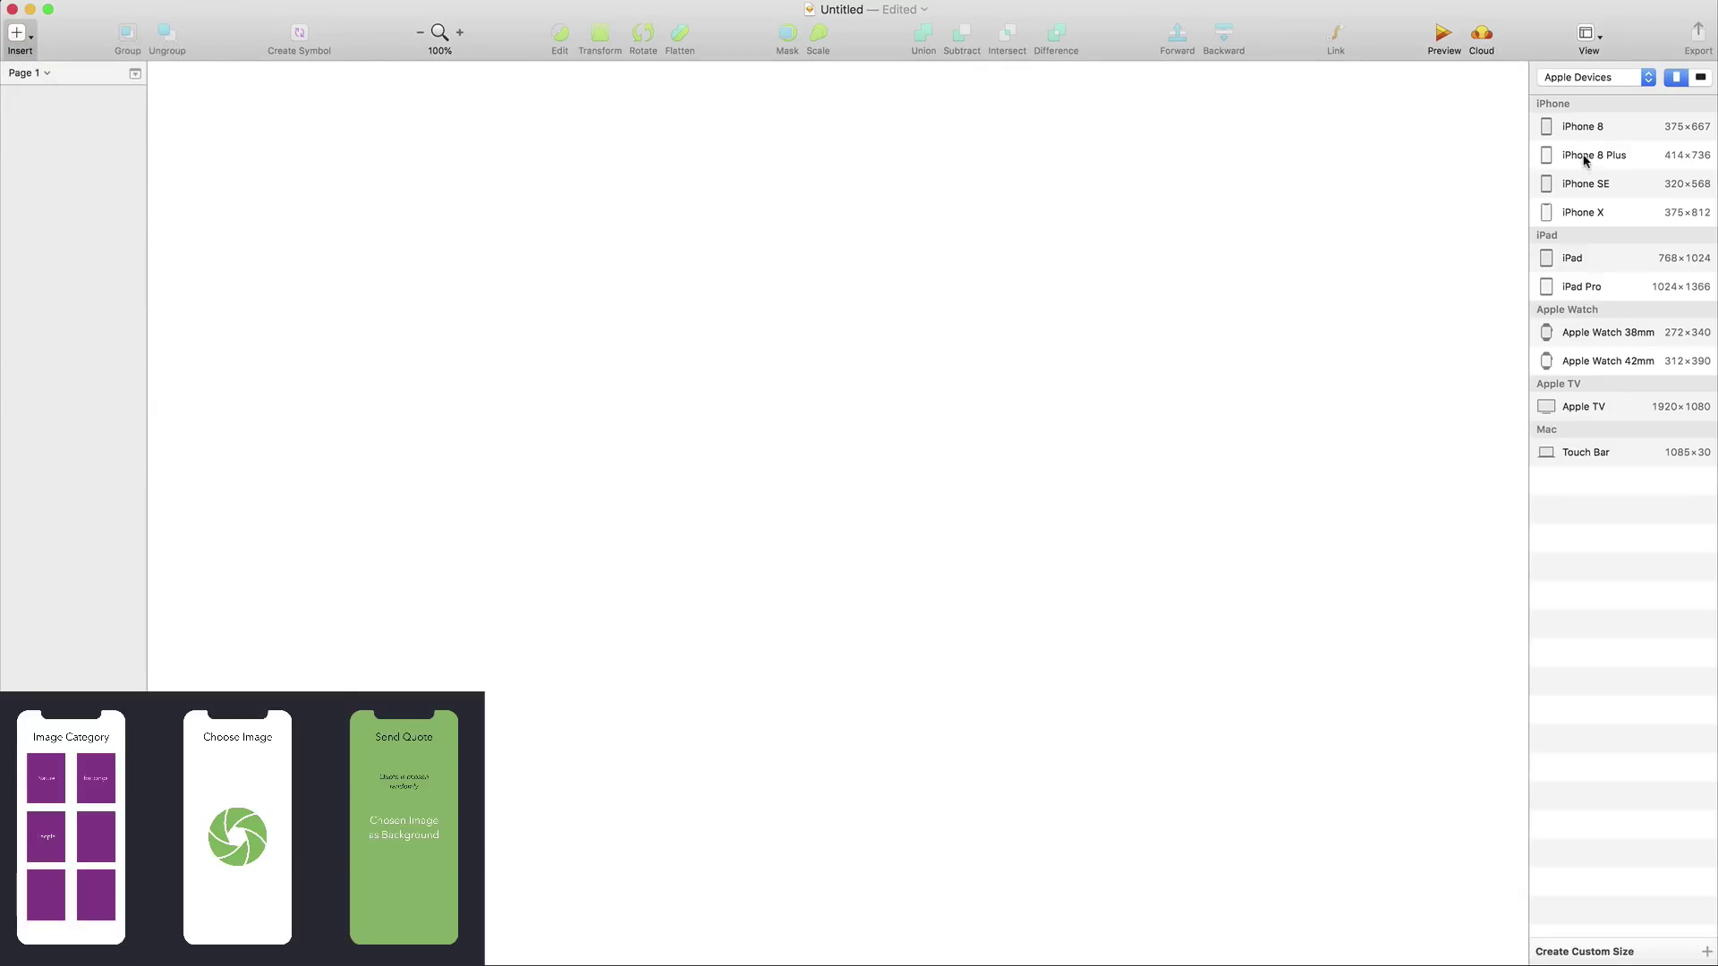
left_click(1601, 207)
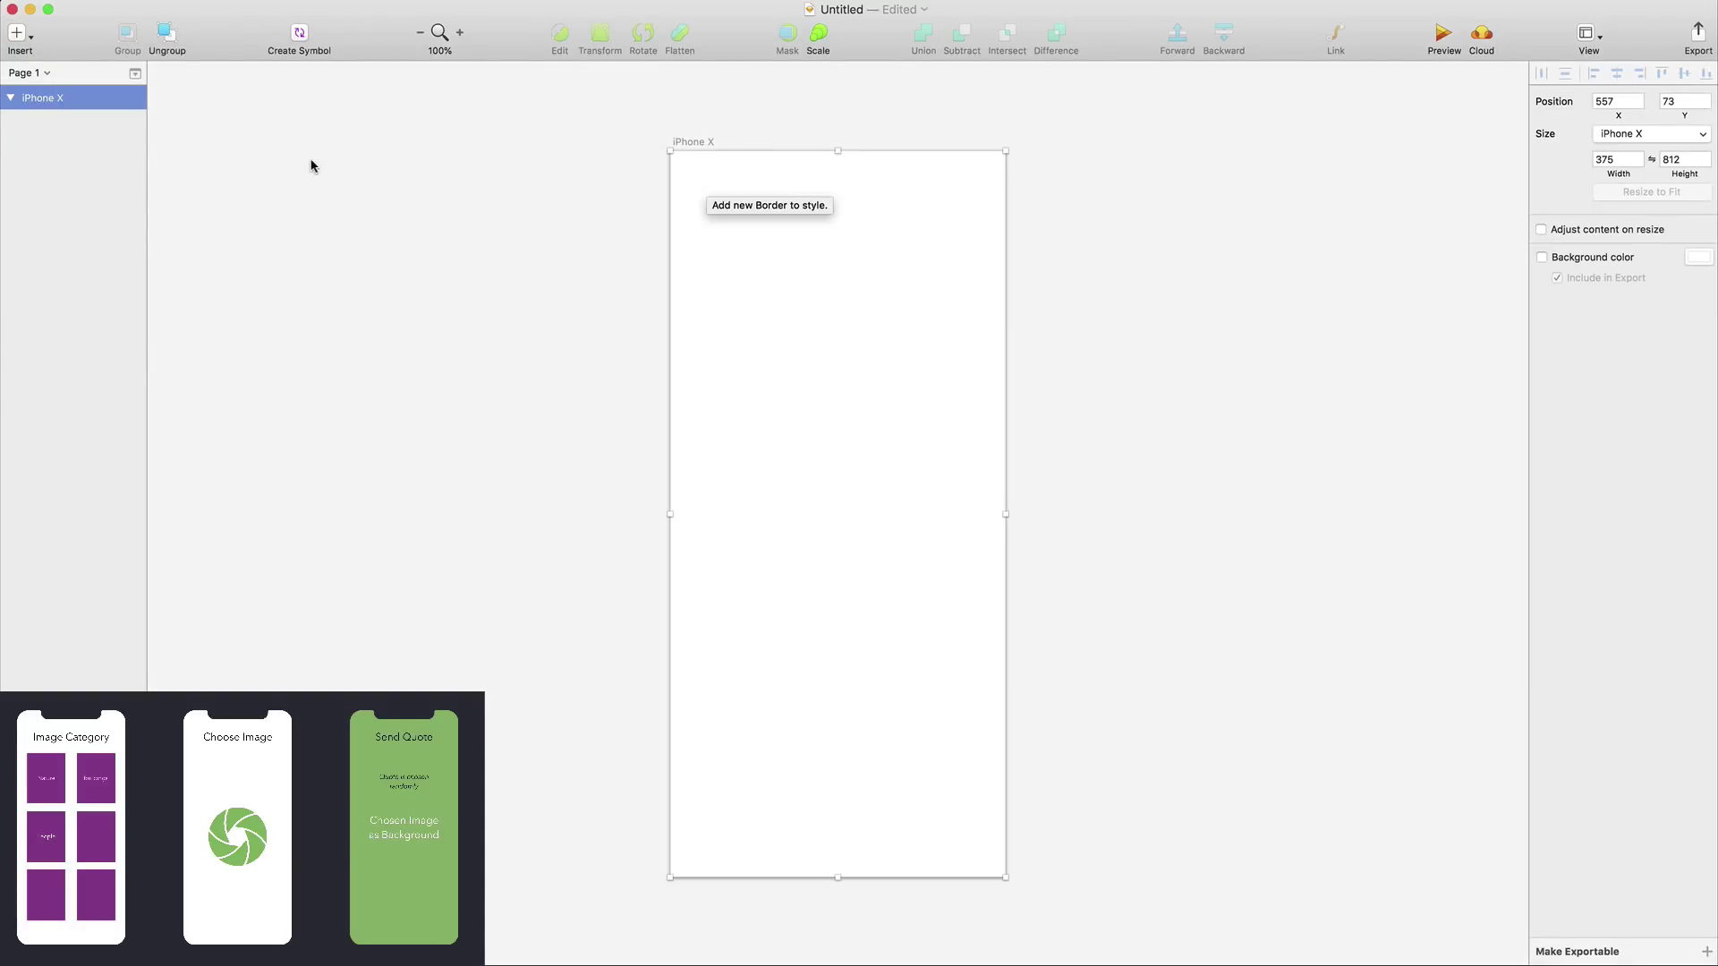
Place a Navigation Bar (Large Title) symbol to the left of the artboard as a reference
left_click(16, 34)
mouse_move(148, 317)
mouse_move(331, 410)
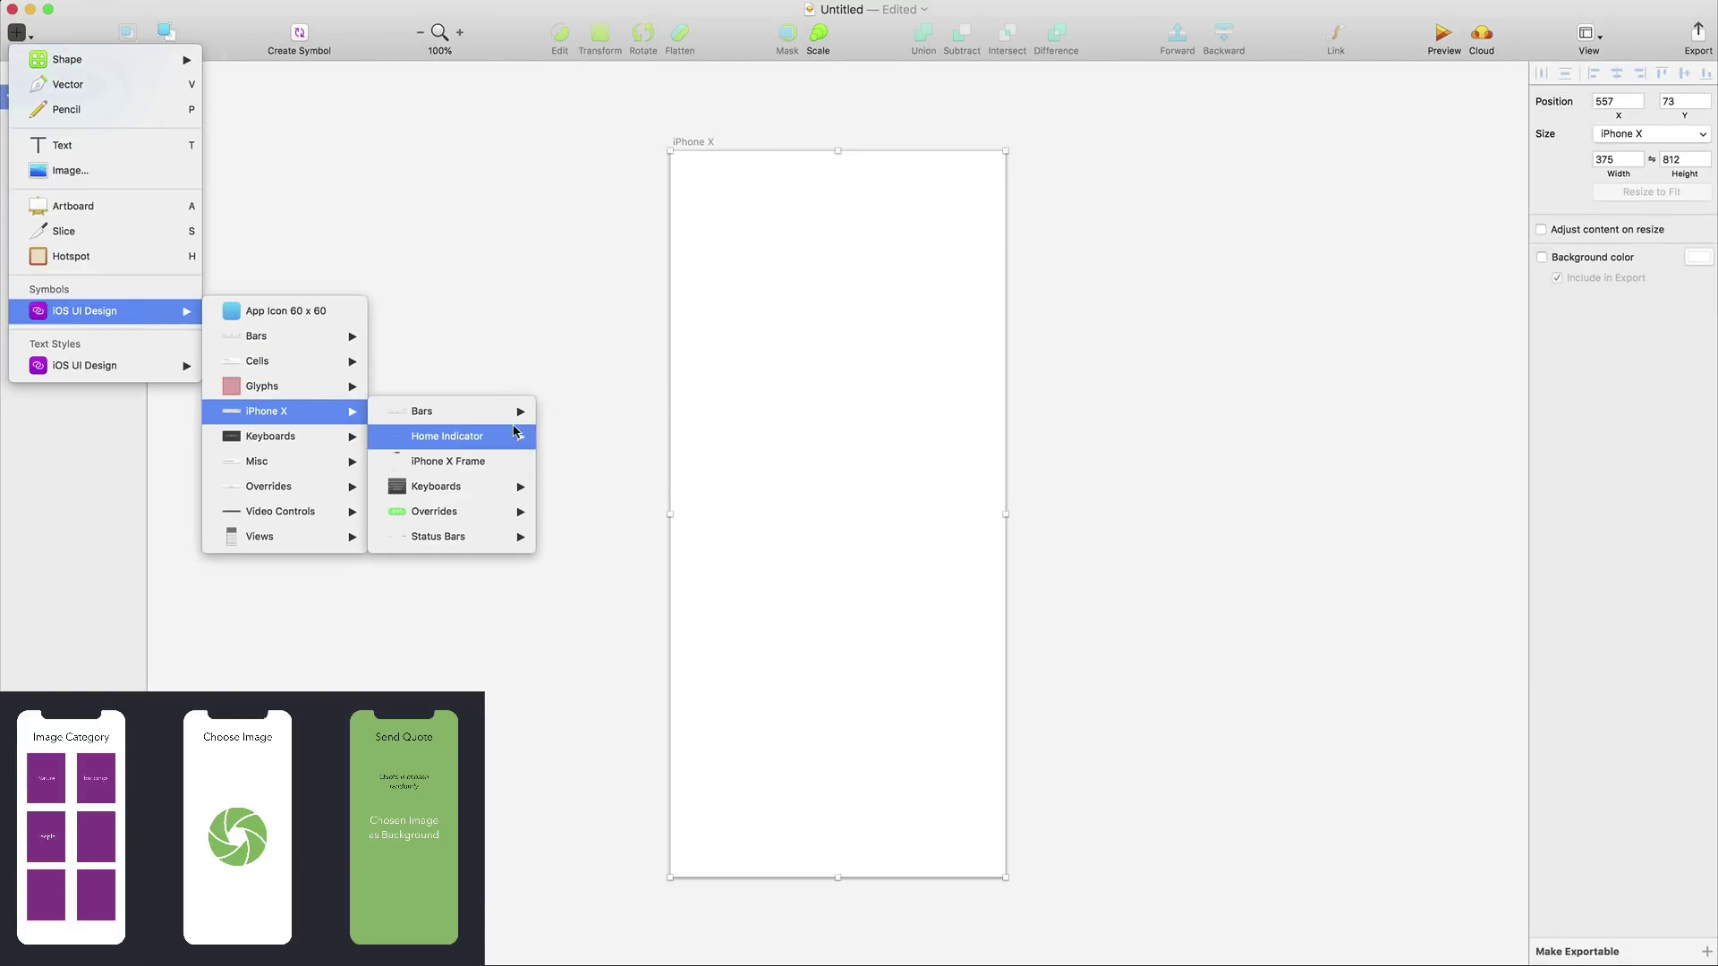
mouse_move(474, 412)
mouse_move(564, 416)
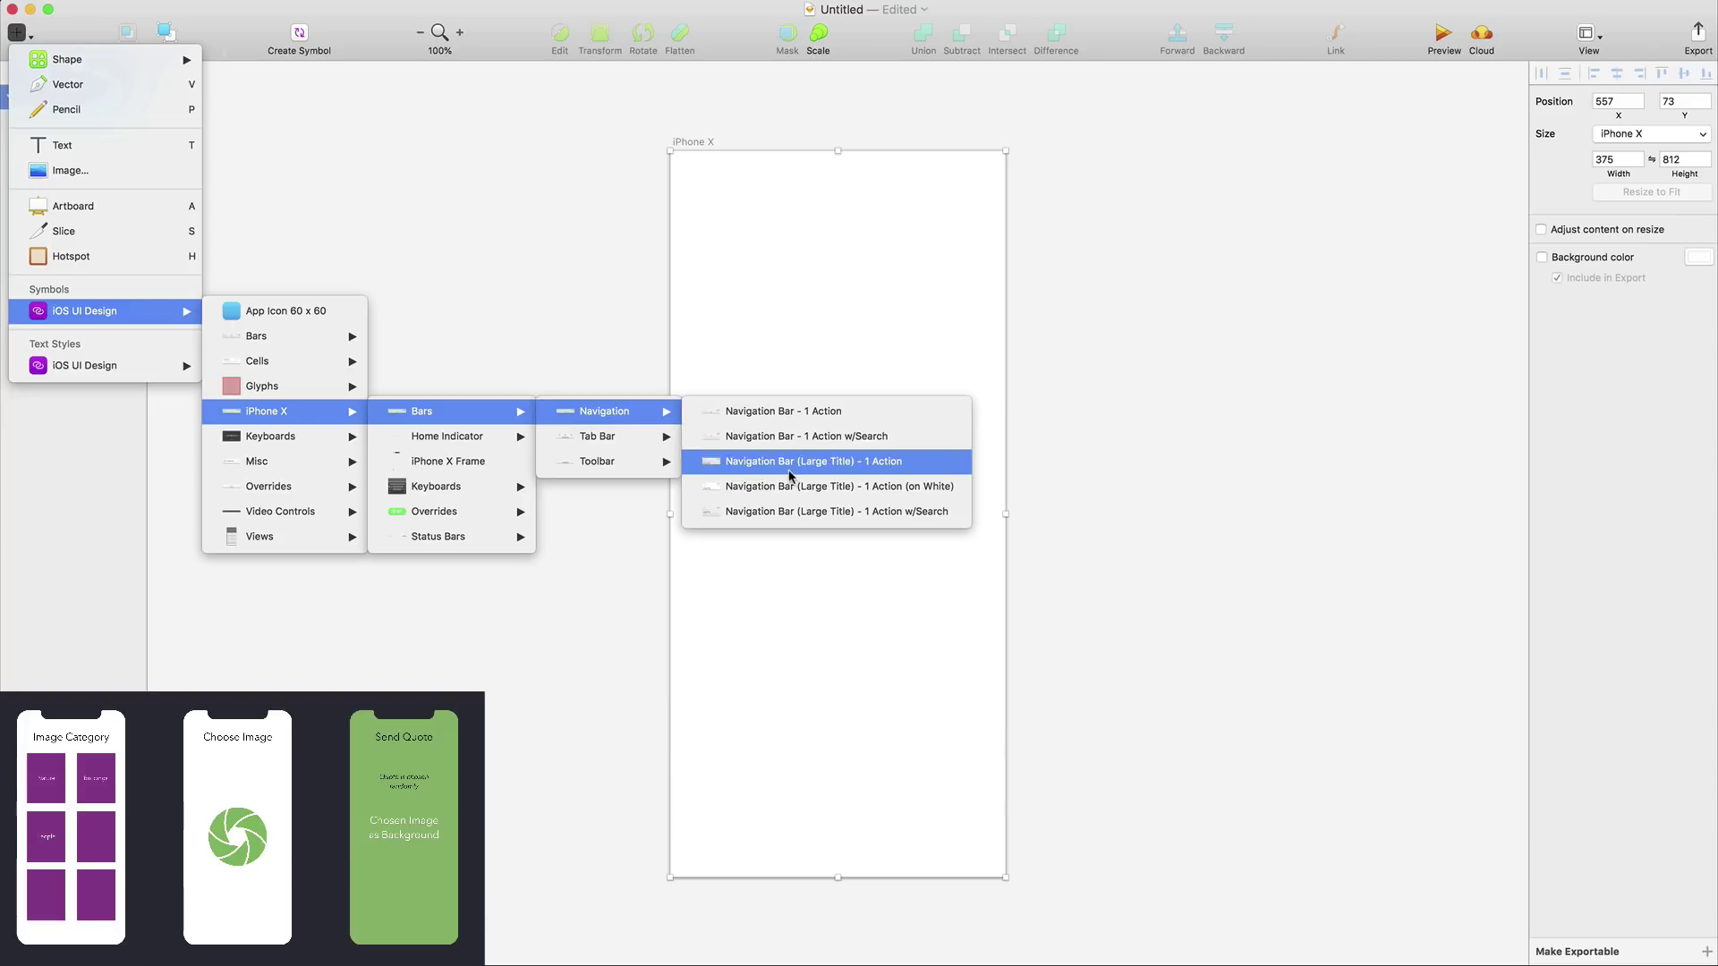
left_click(791, 476)
left_click(824, 238)
left_click_drag(824, 238, 494, 173)
Draw a 375×140 rectangle across the top of the artboard
left_click(813, 219)
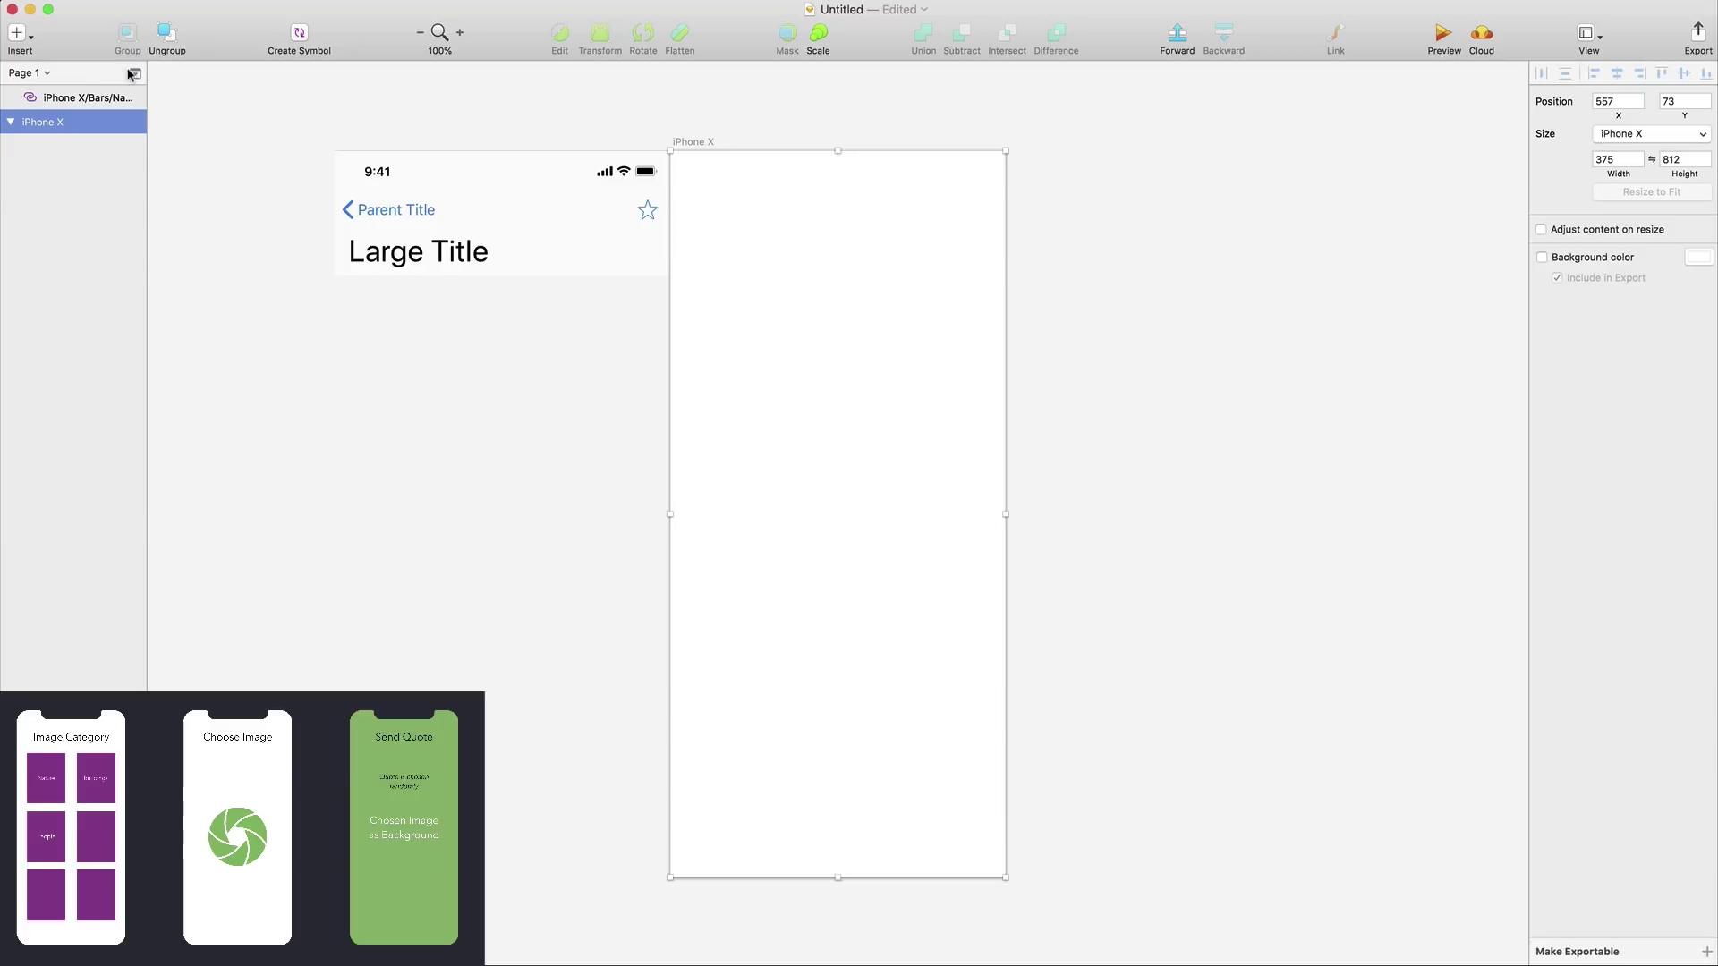
key("r")
left_click_drag(670, 151, 925, 267)
left_click(580, 240)
left_click(1680, 133)
left_click(877, 292)
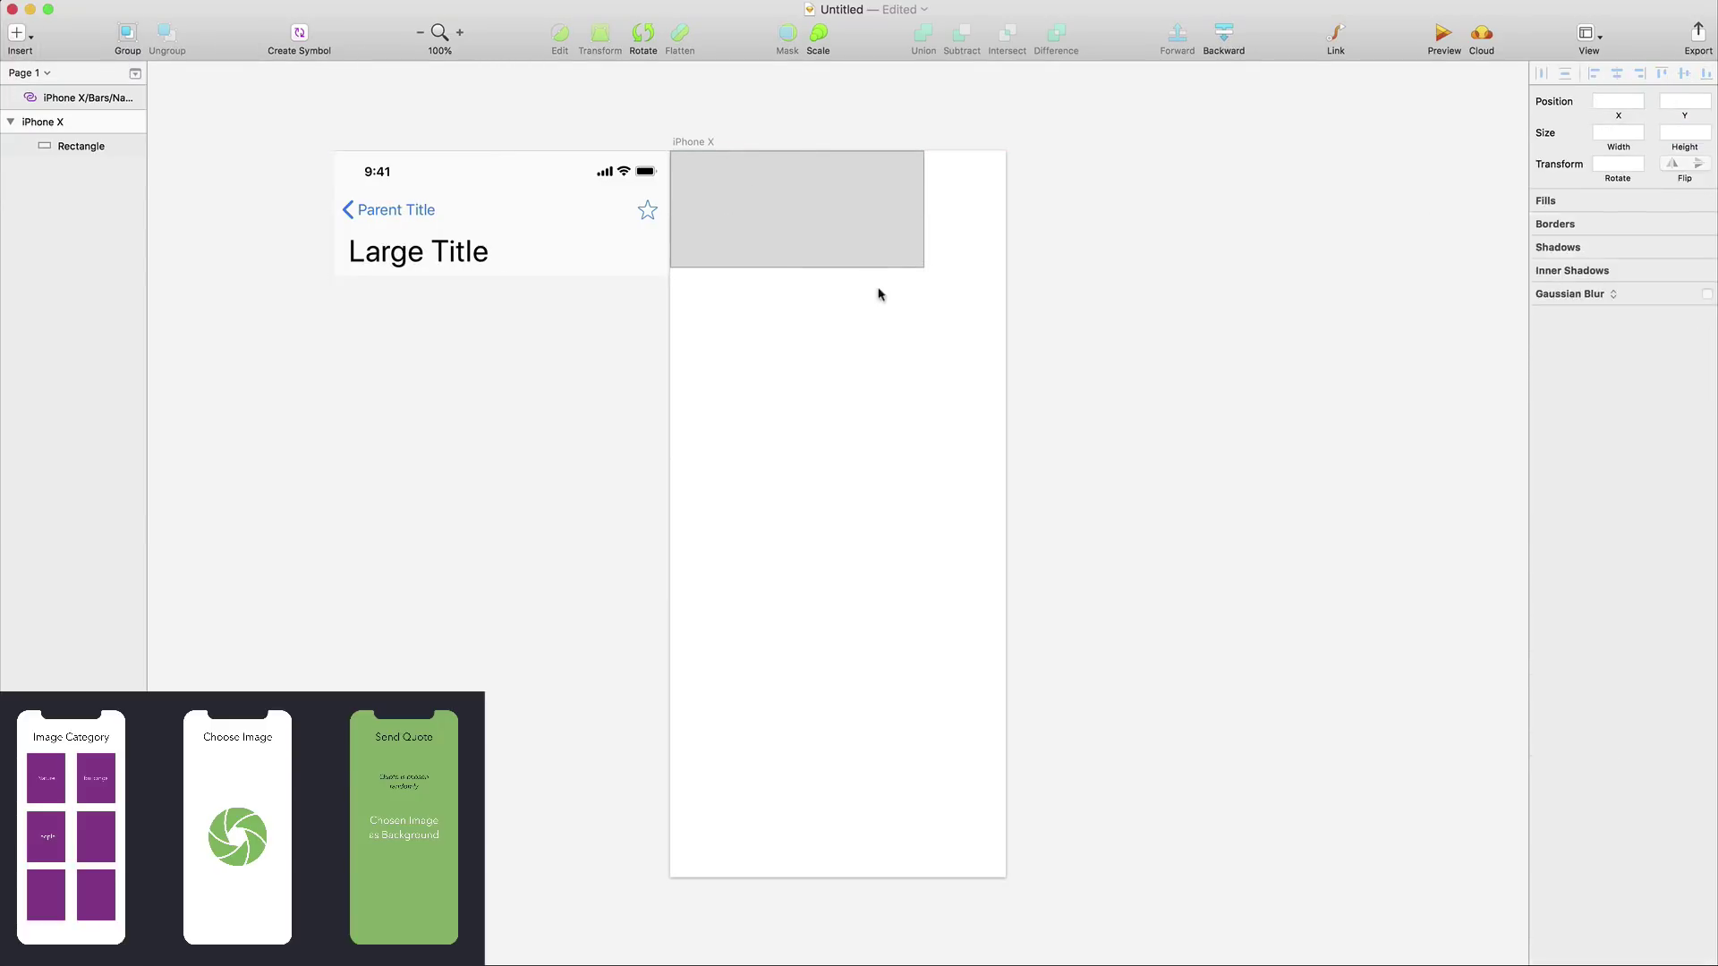
left_click(881, 249)
left_click(1678, 133)
type("140")
key("Return")
left_click(594, 219)
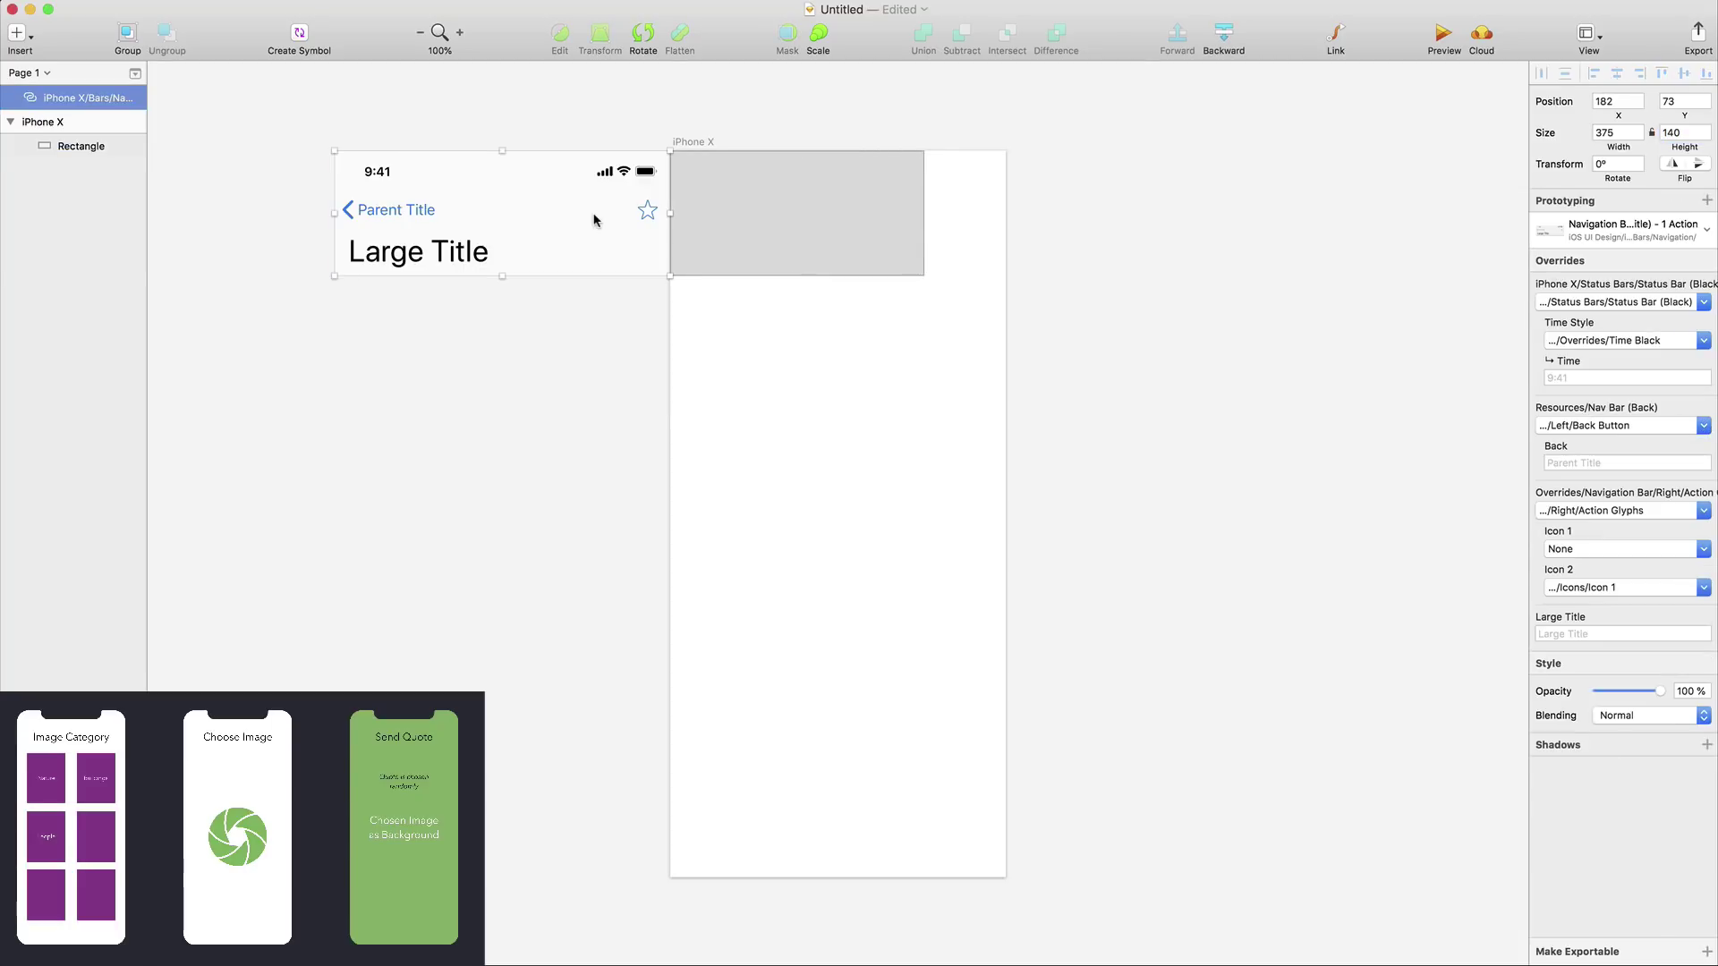
left_click(904, 215)
left_click_drag(927, 214, 1006, 220)
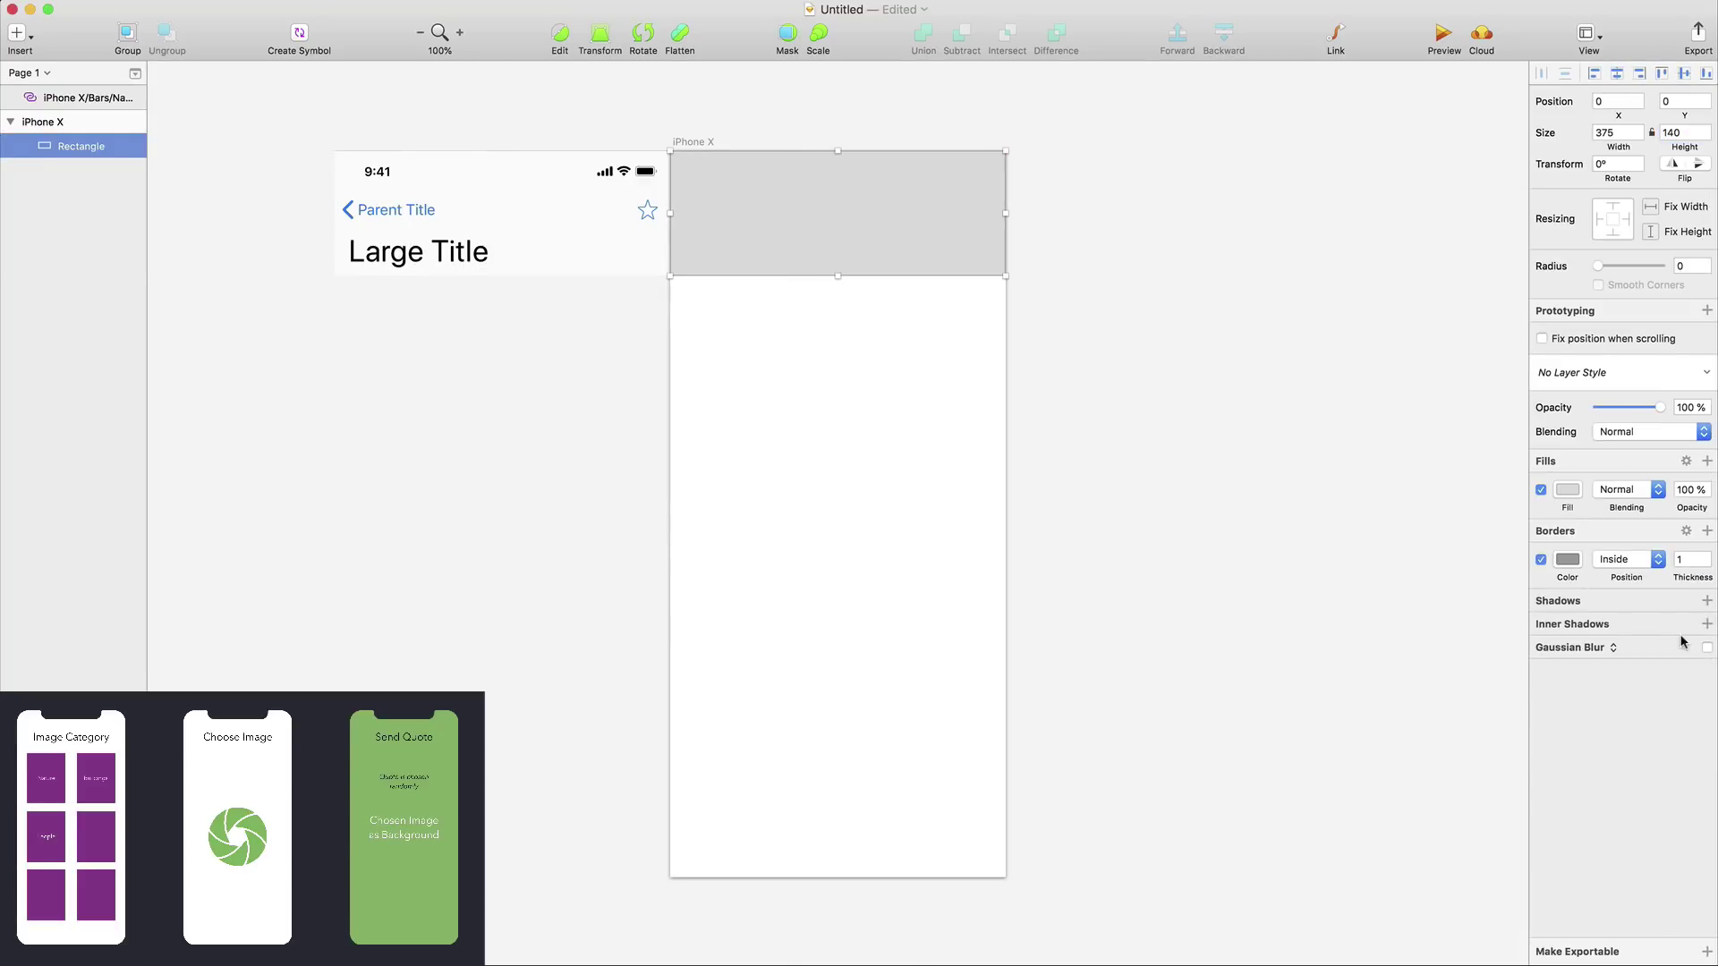
Give the rectangle a black fill with no border and rename it NavBar
left_click(1540, 559)
left_click(1568, 489)
left_click_drag(1569, 613, 1419, 815)
left_click(1118, 400)
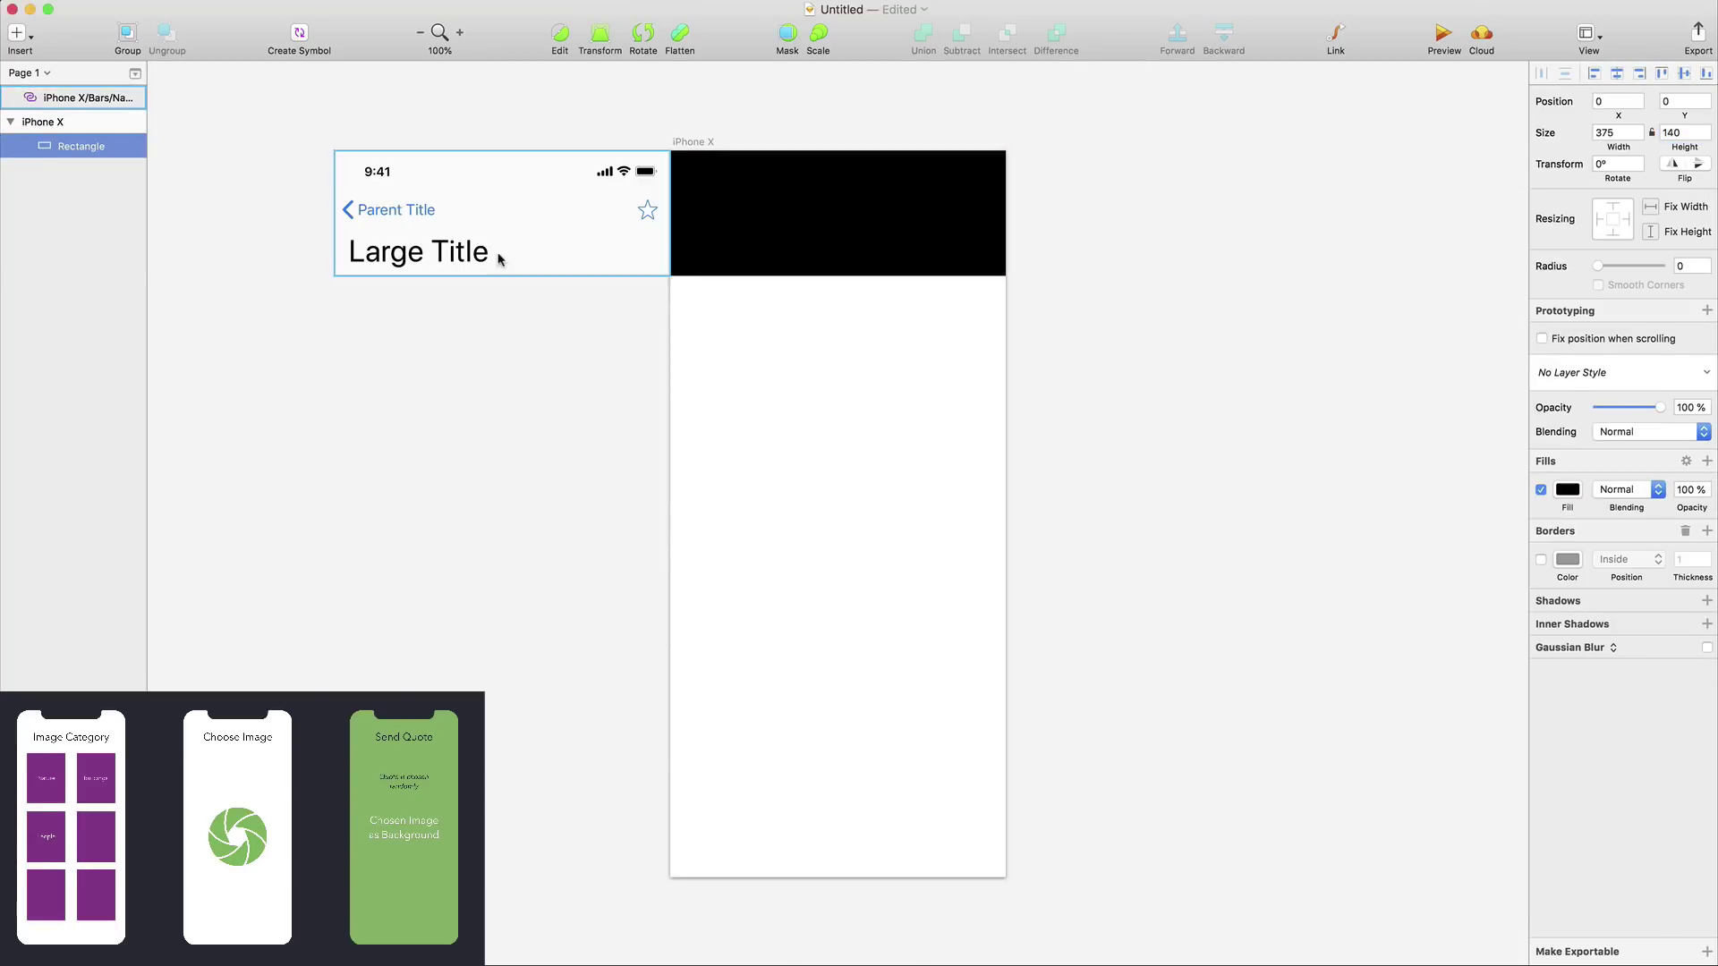
double_click(80, 148)
type("NavBar")
key("Return")
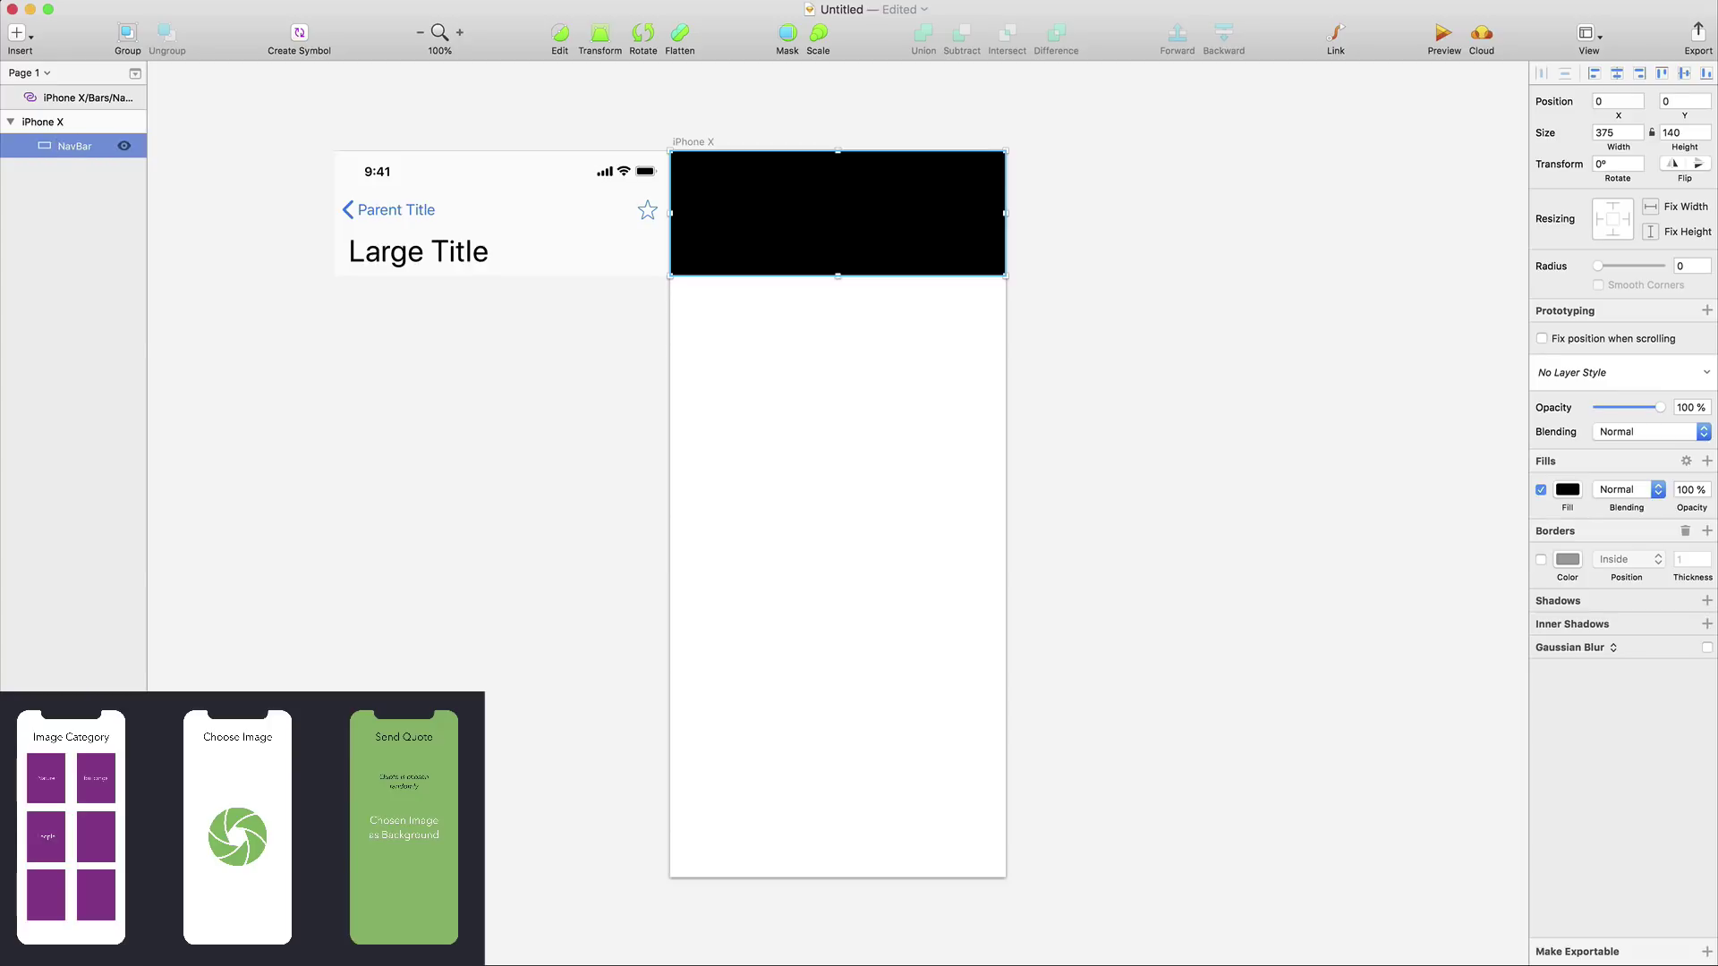
left_click(79, 98)
left_click(74, 145)
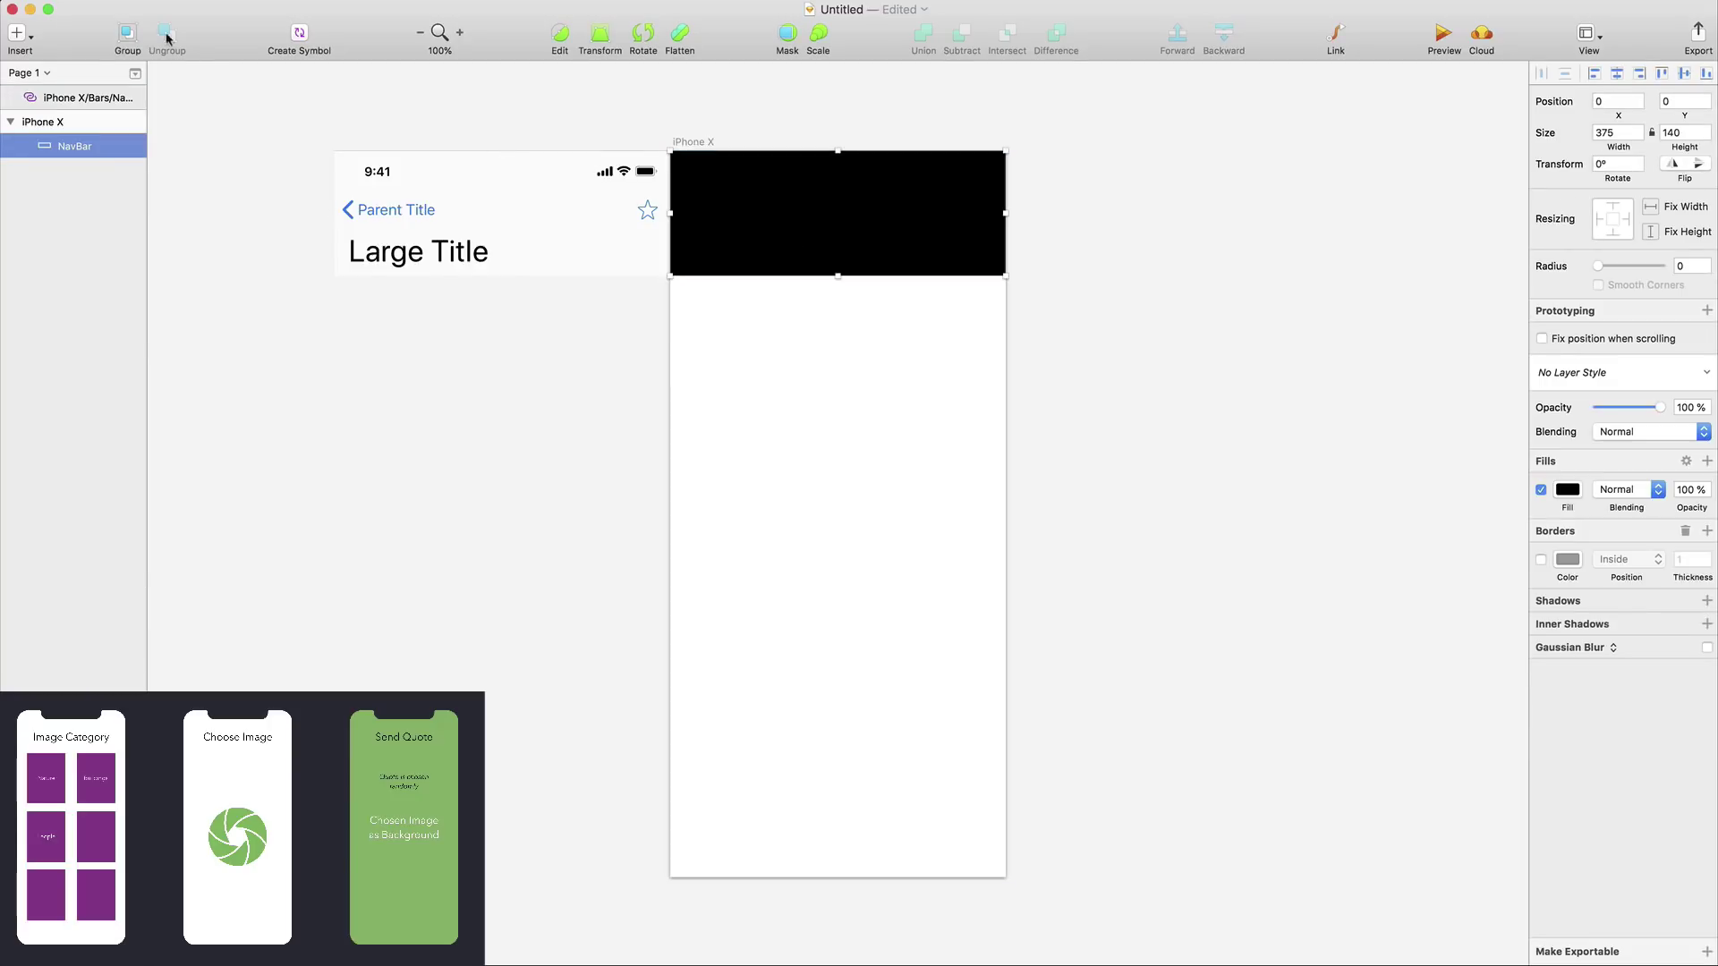
Insert the Status Bar (White) symbol at the top of the artboard
left_click(20, 36)
mouse_move(179, 313)
mouse_move(307, 472)
mouse_move(295, 411)
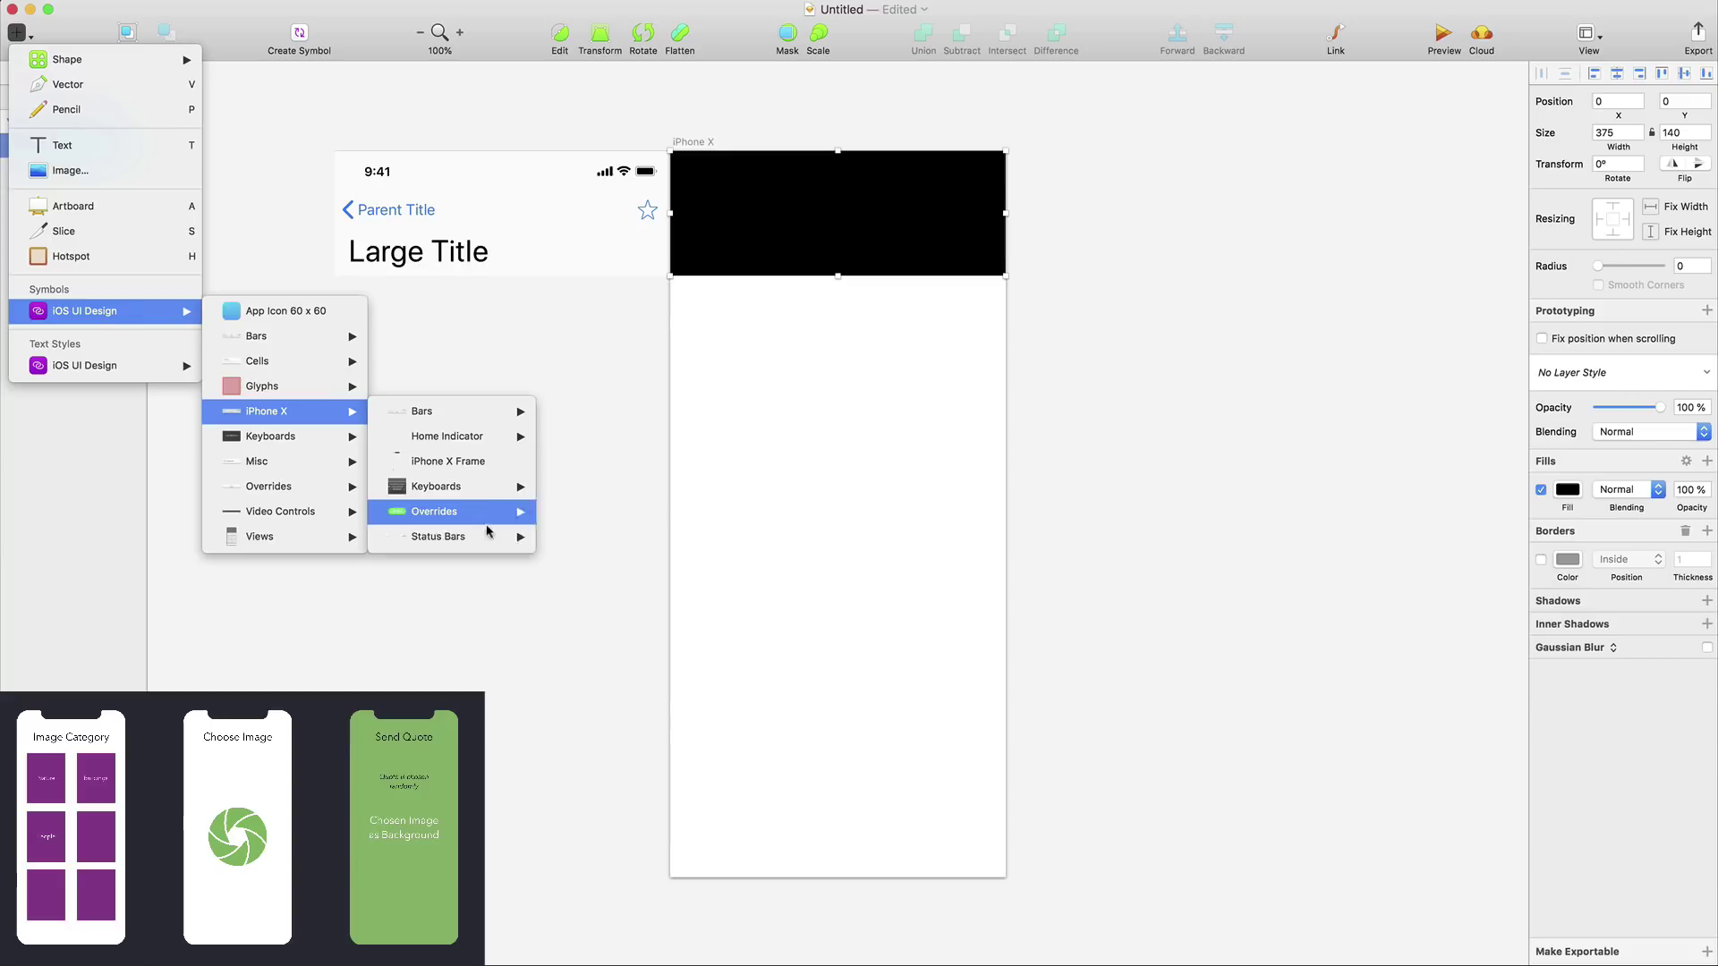
mouse_move(483, 537)
left_click(600, 556)
left_click(832, 174)
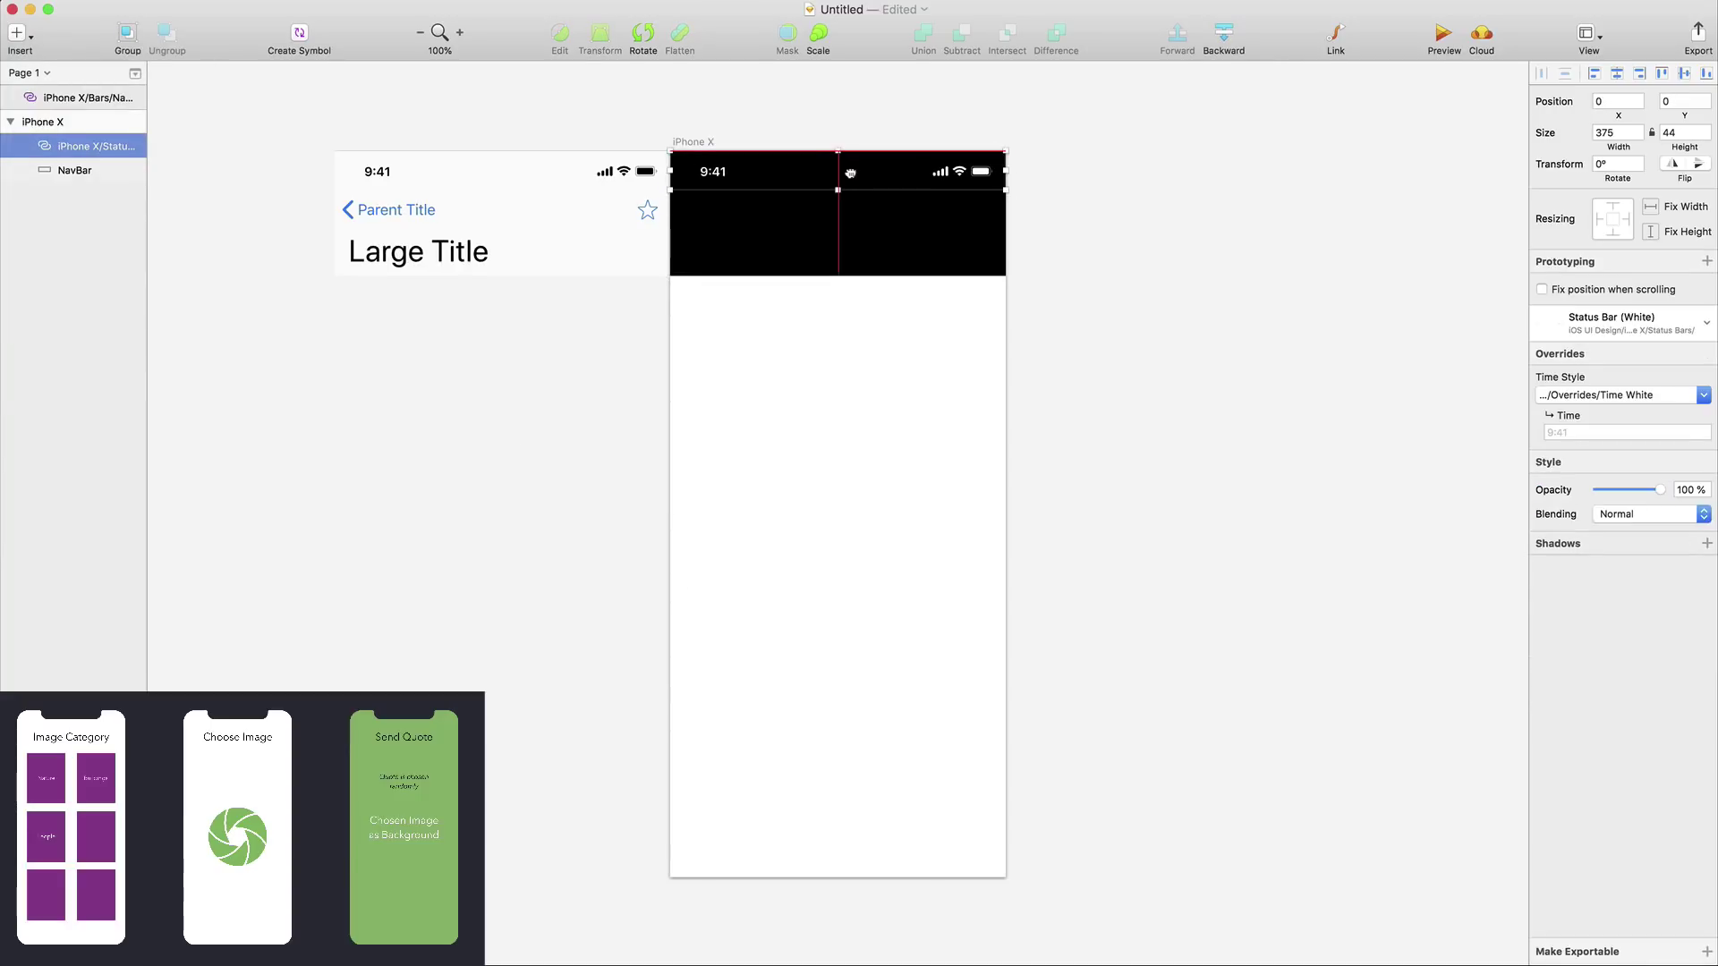
left_click(897, 93)
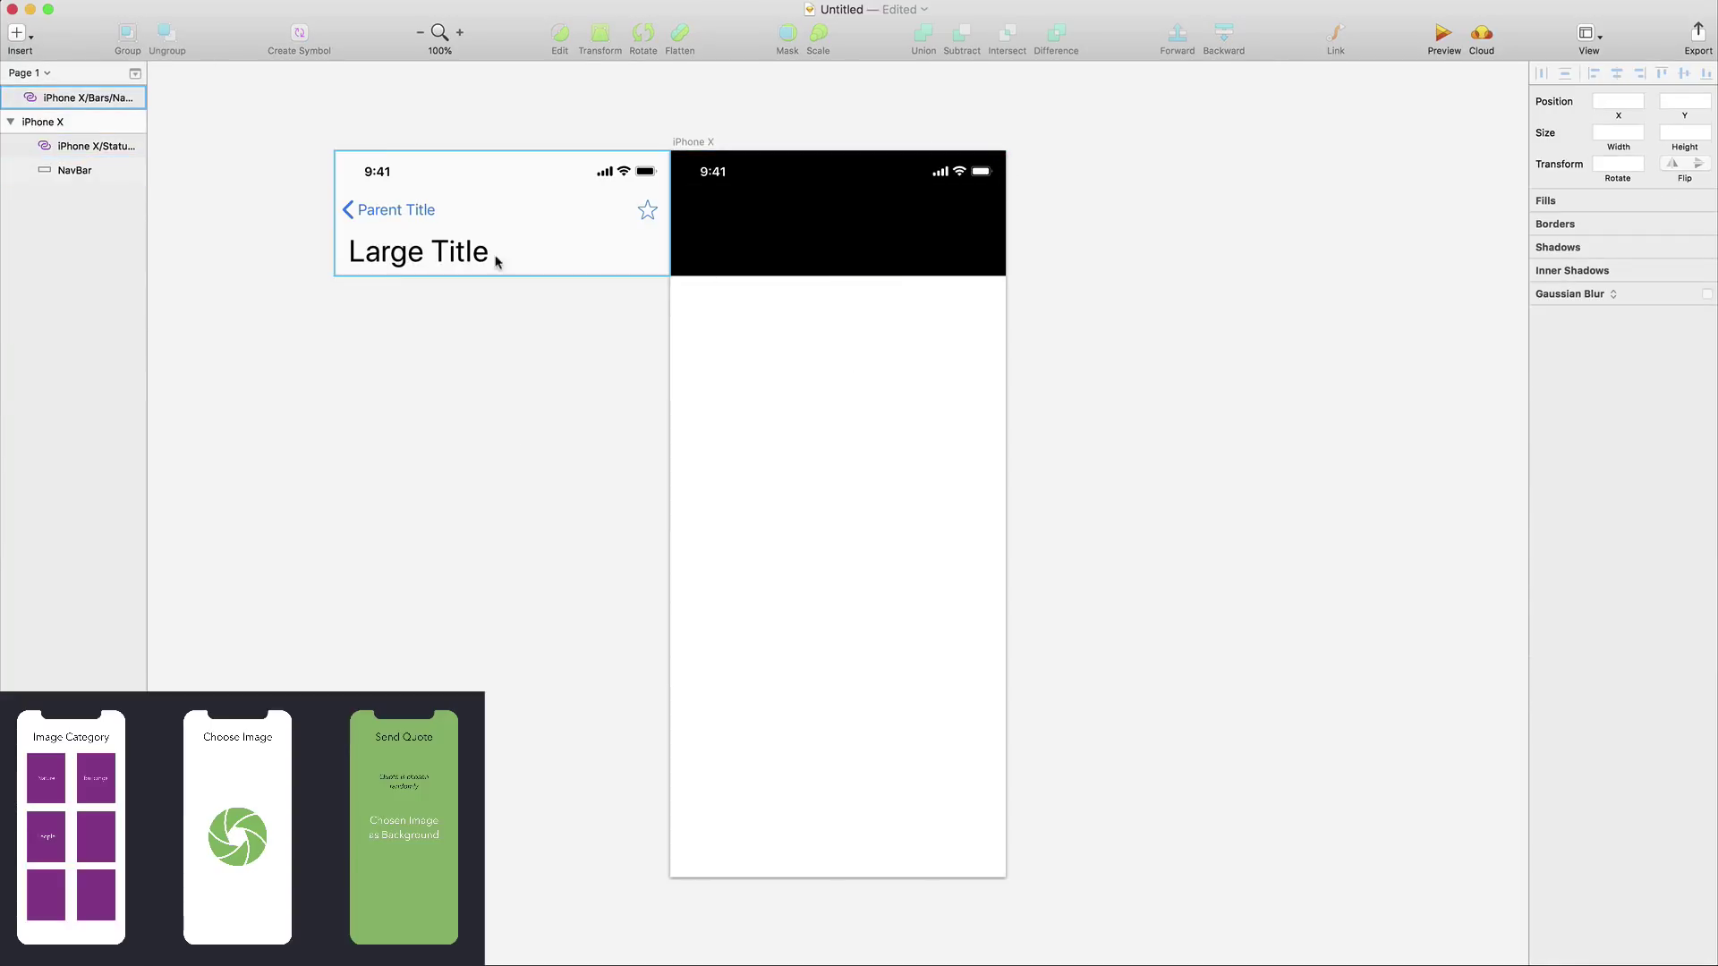
Add a CARD DROP text layer on the black bar in Montserrat
key("t")
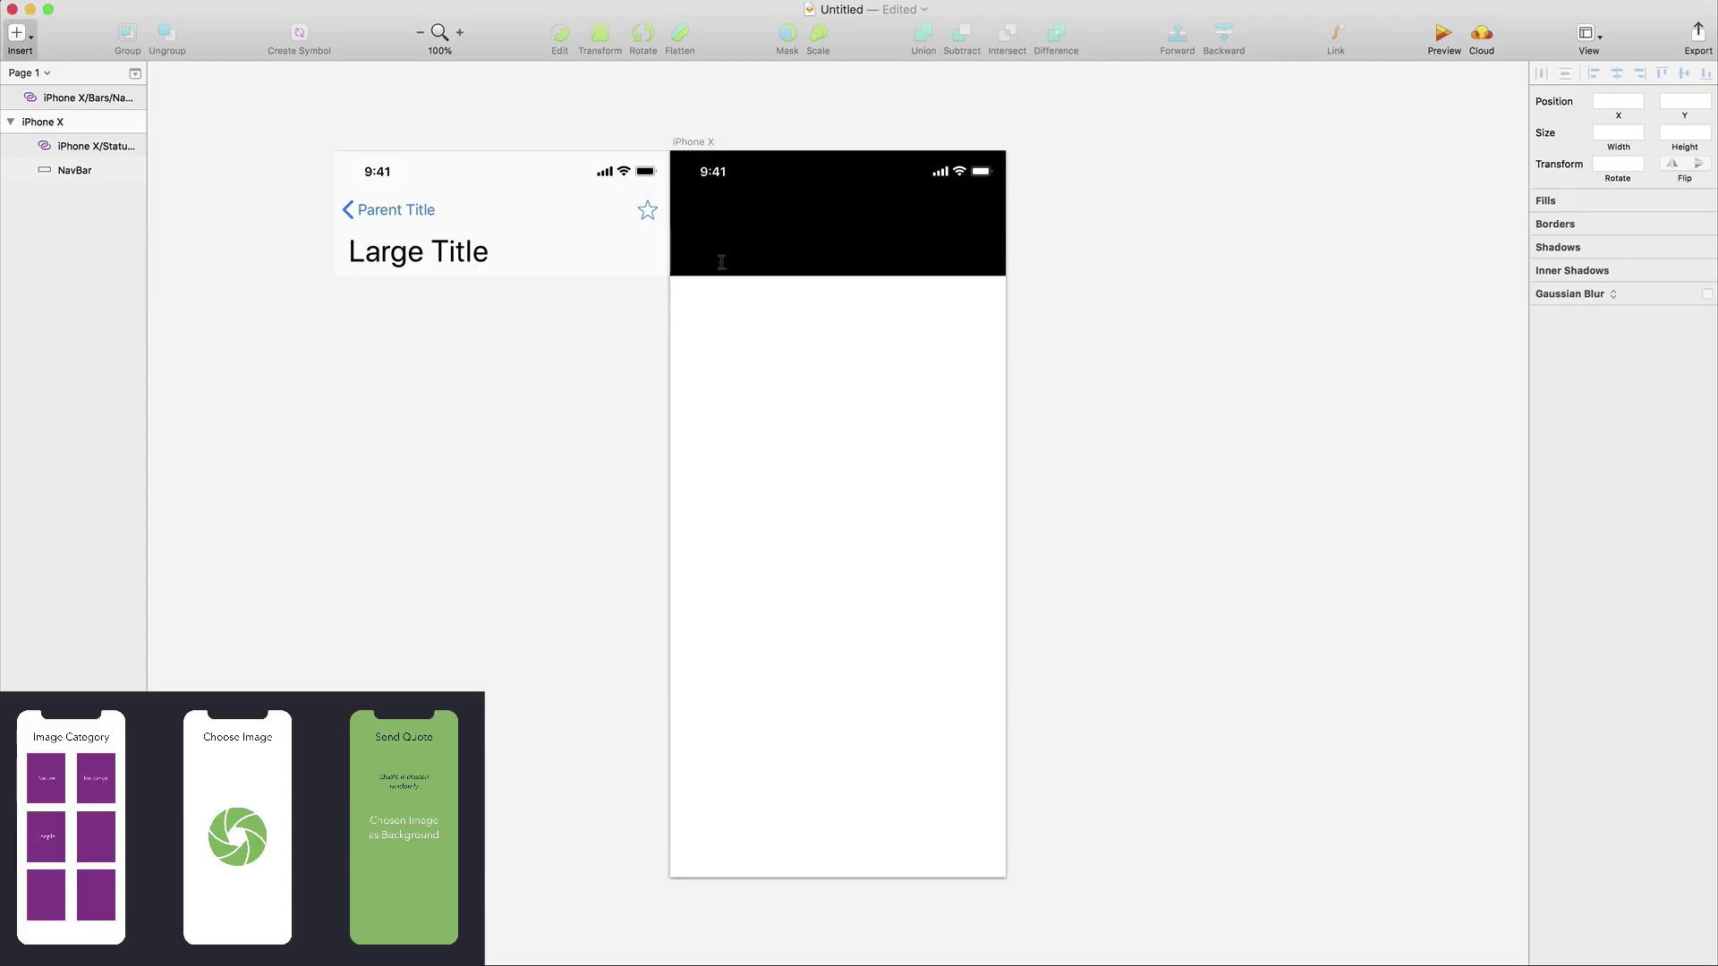
left_click(722, 261)
type("c")
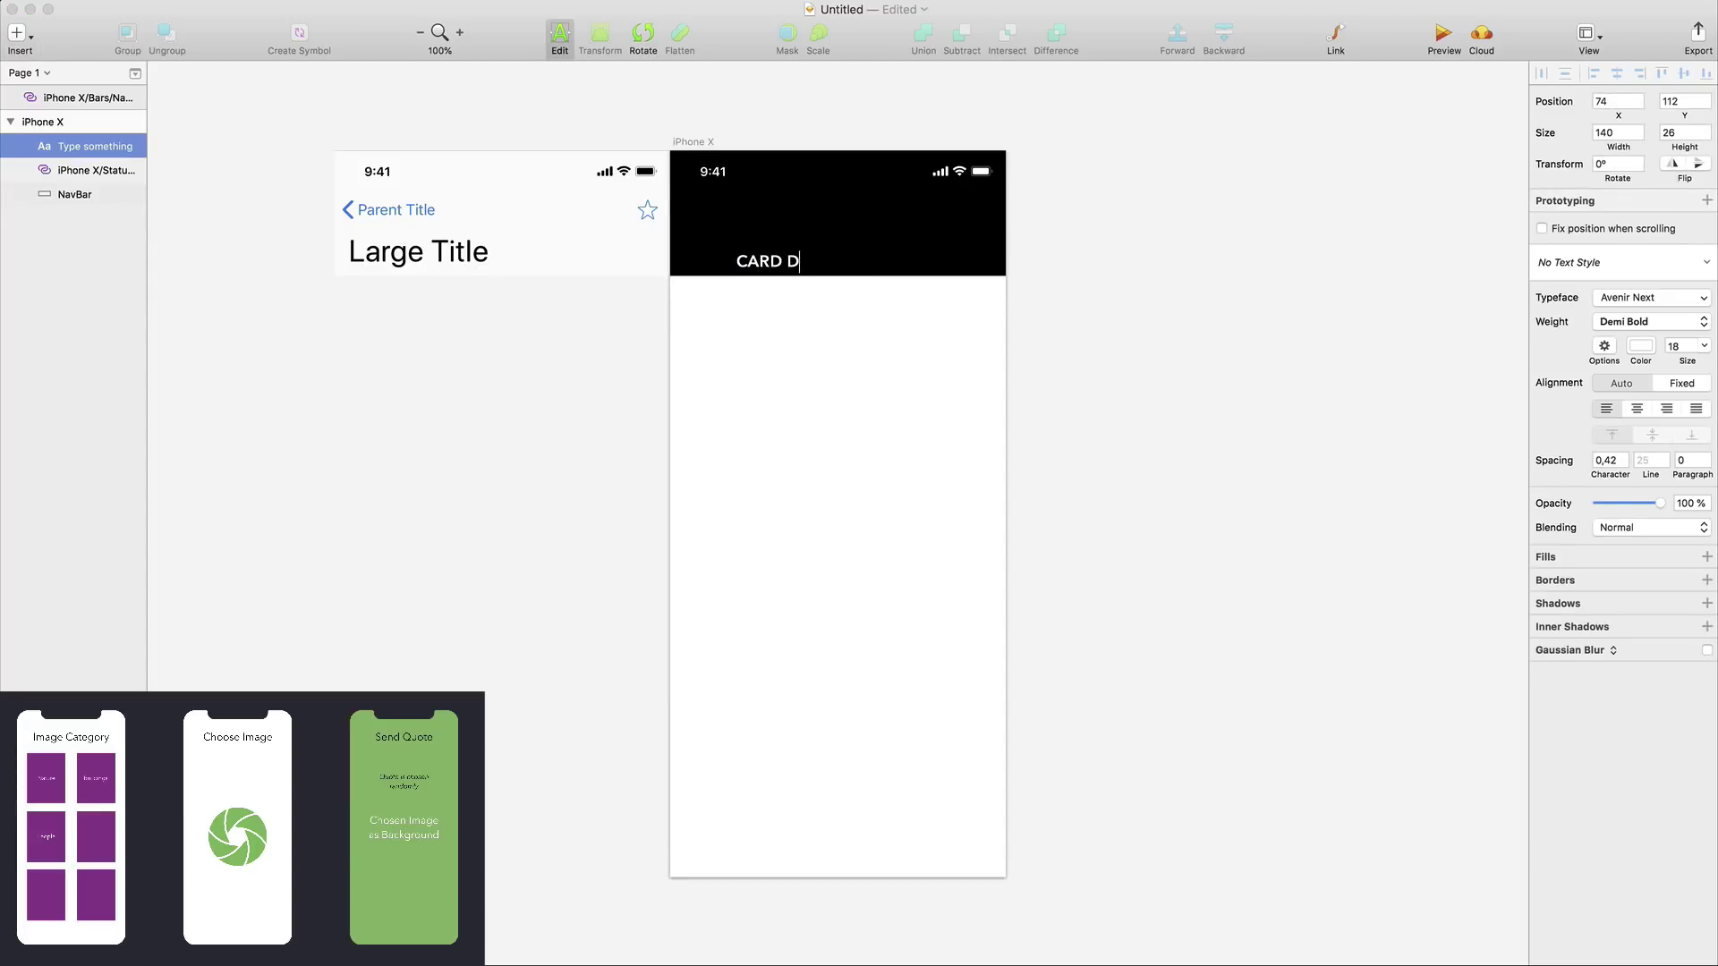
key("Return")
left_click(1625, 299)
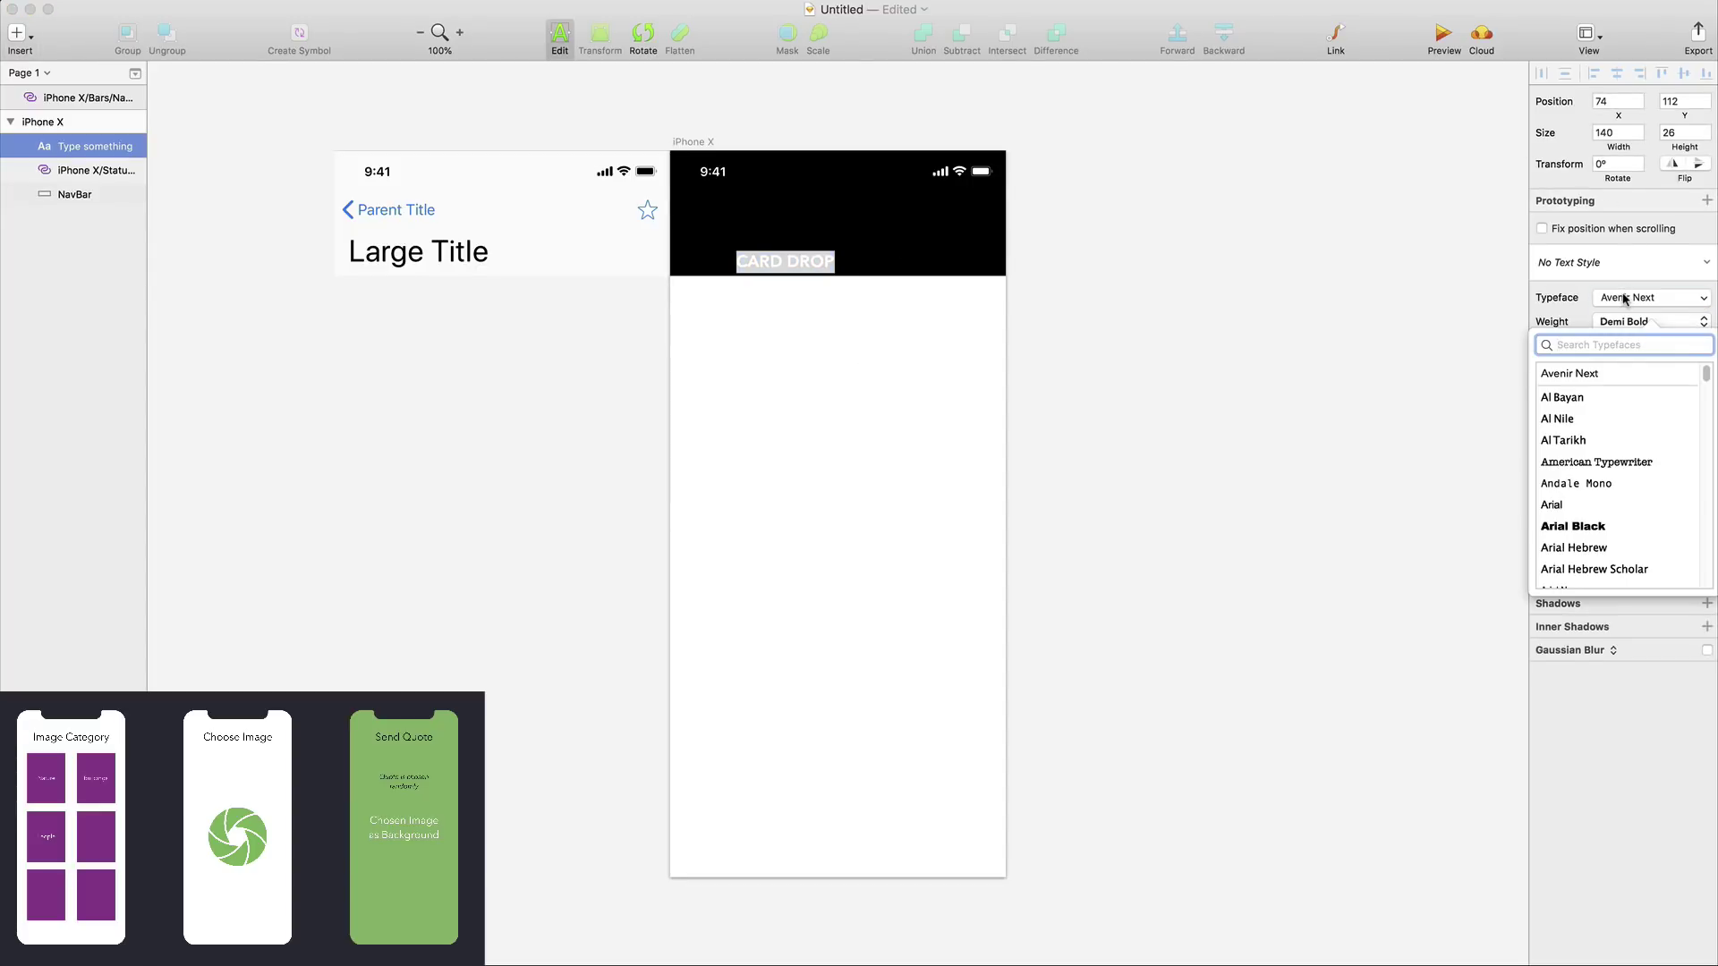
type("mon")
left_click(1582, 416)
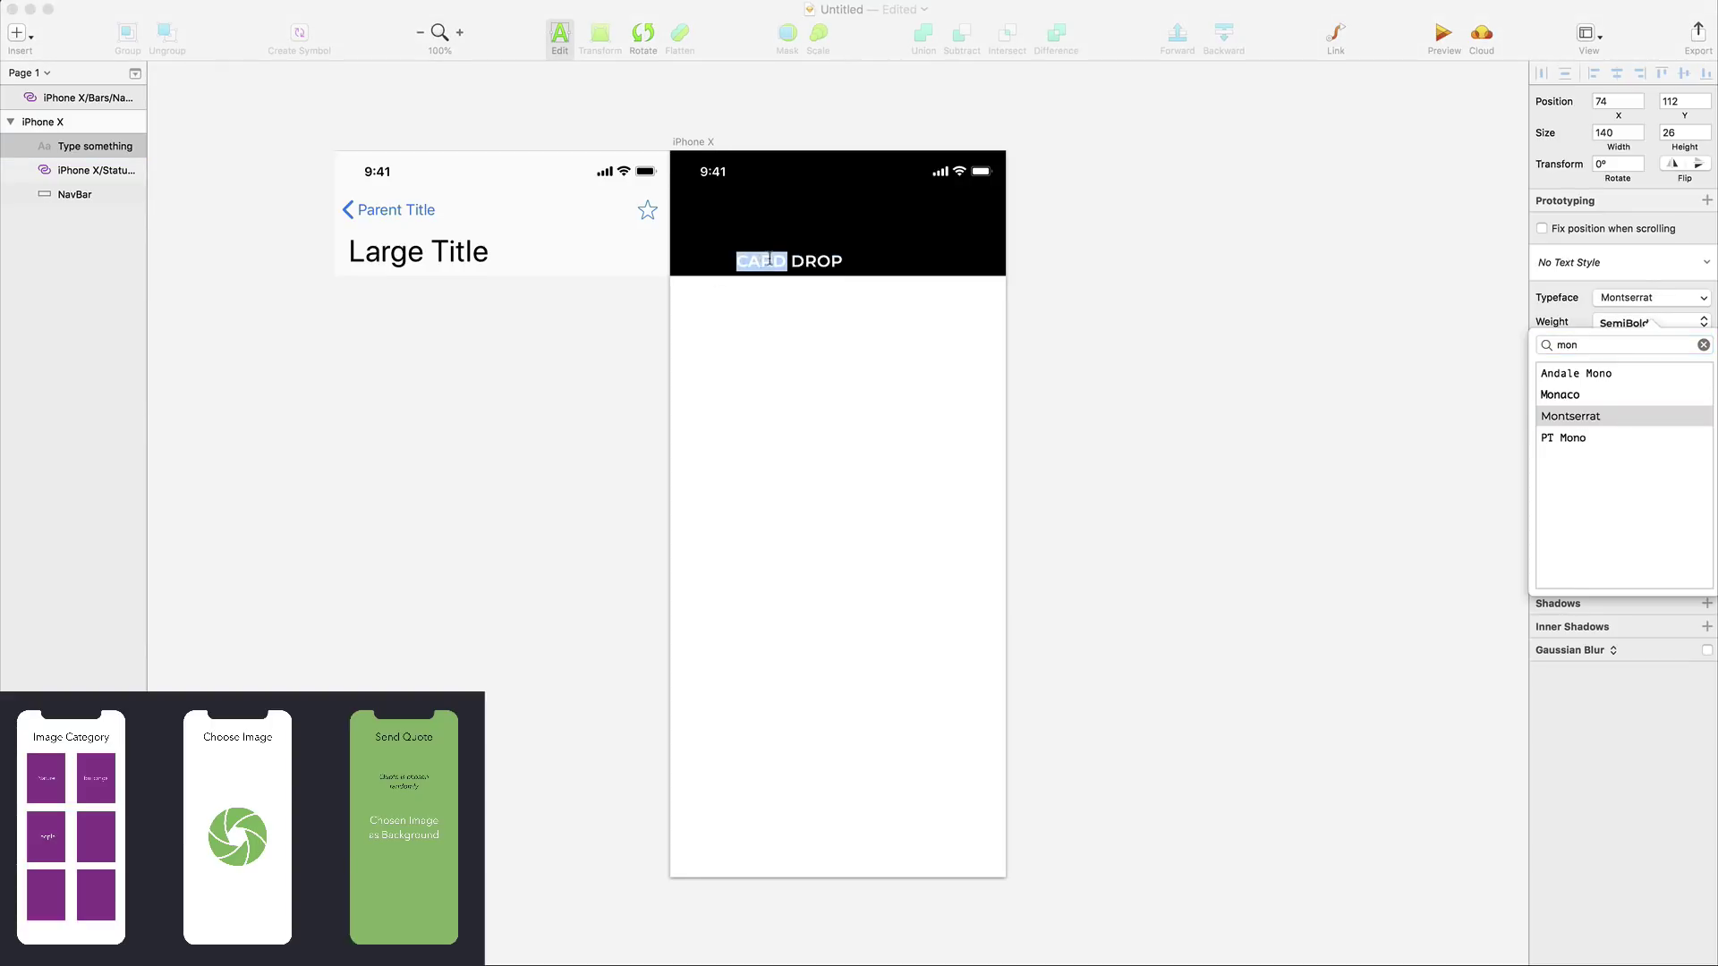
Make CARD DROP Bold, size 30, and move it to the header's left edge
left_click(1646, 324)
left_click(1630, 361)
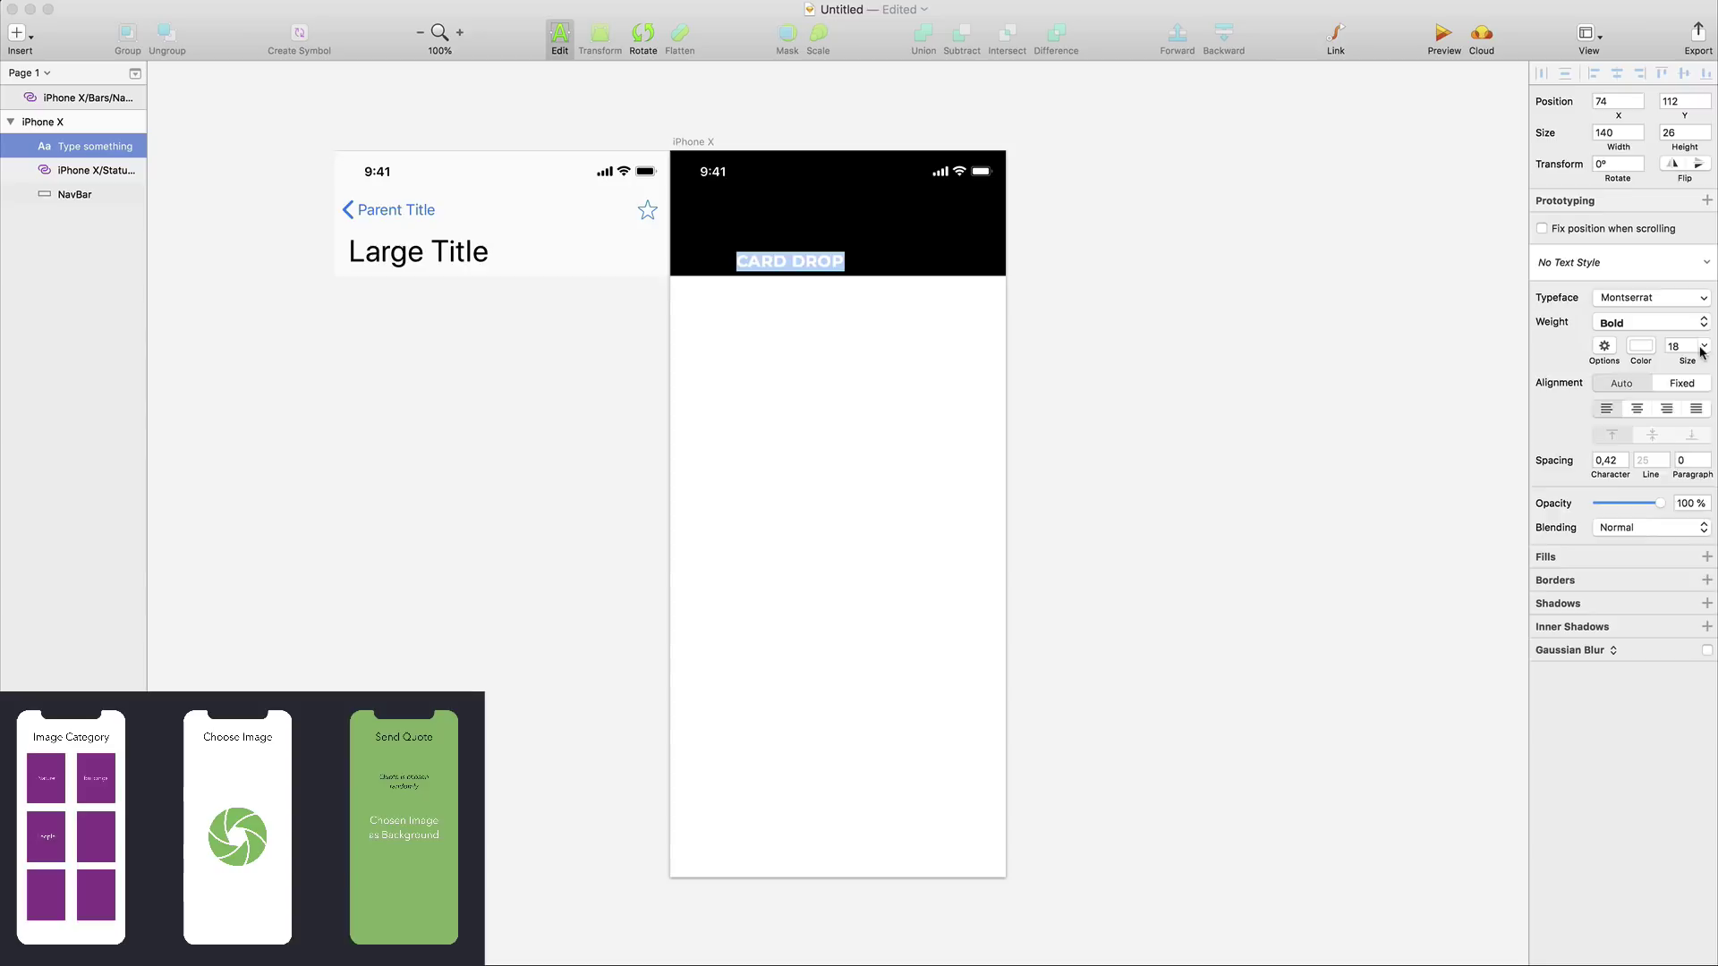
left_click(1686, 344)
left_click(1673, 493)
type("3")
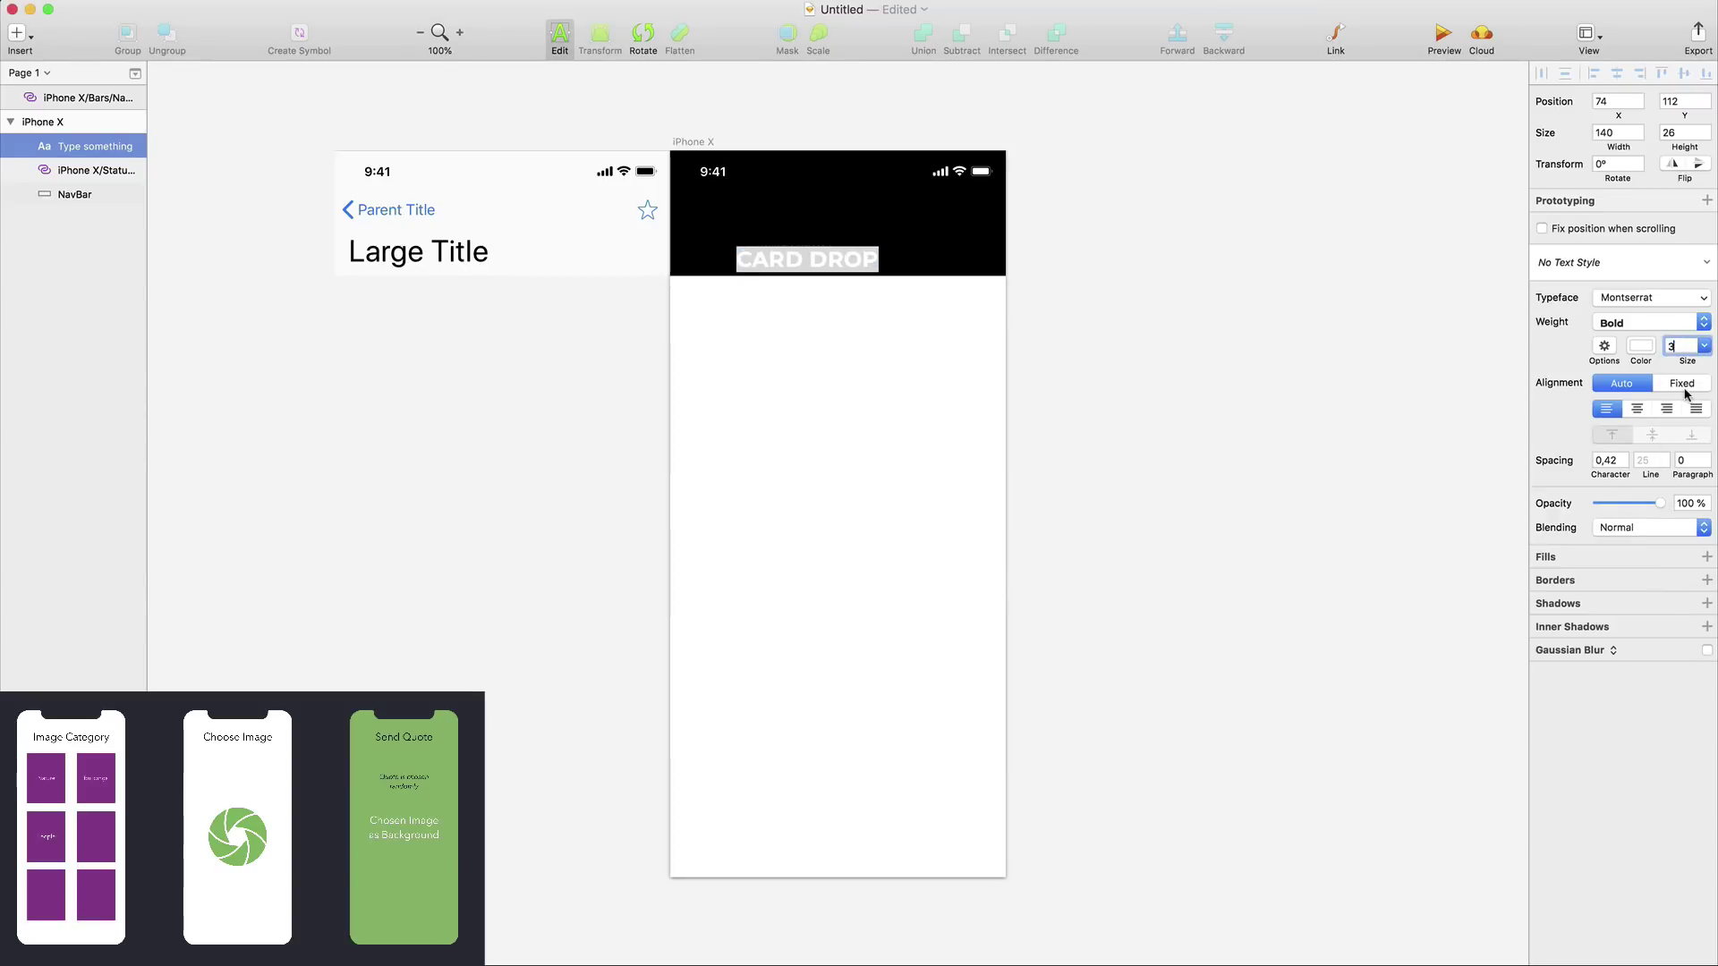
type("0")
key("Return")
key("Escape")
left_click_drag(816, 271, 718, 254)
Detach the sample navigation bar from its symbol and compare its Large Title with CARD DROP
left_click(439, 261)
right_click(399, 253)
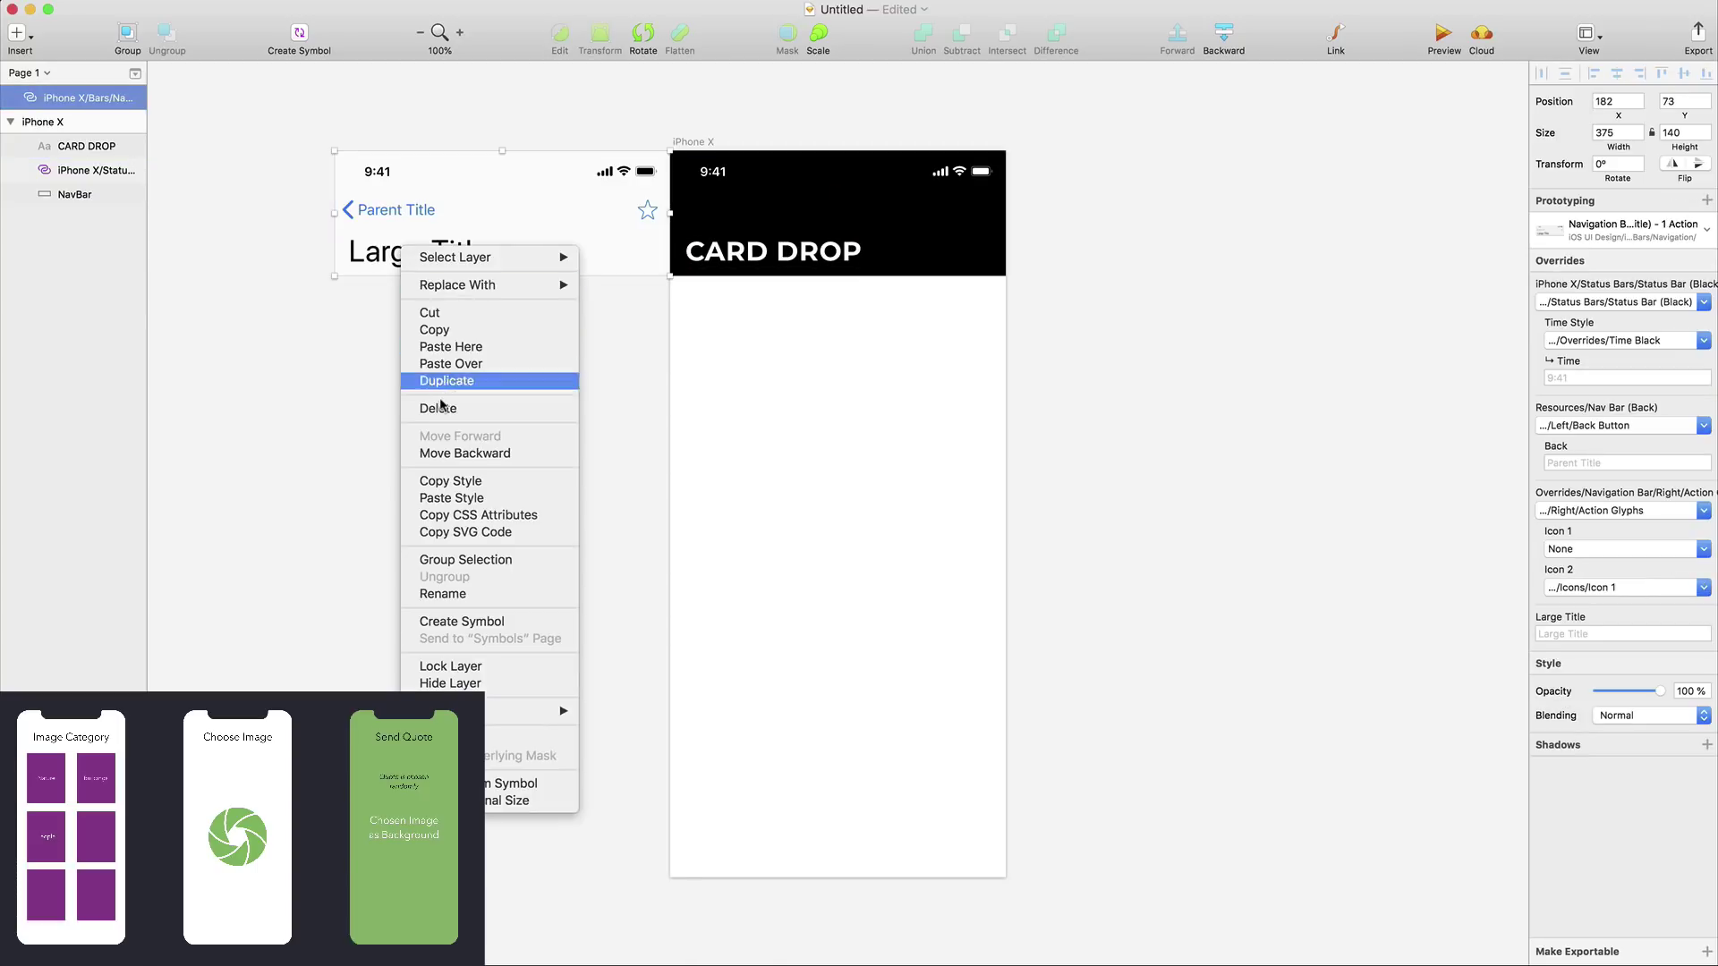
left_click(515, 779)
double_click(357, 259)
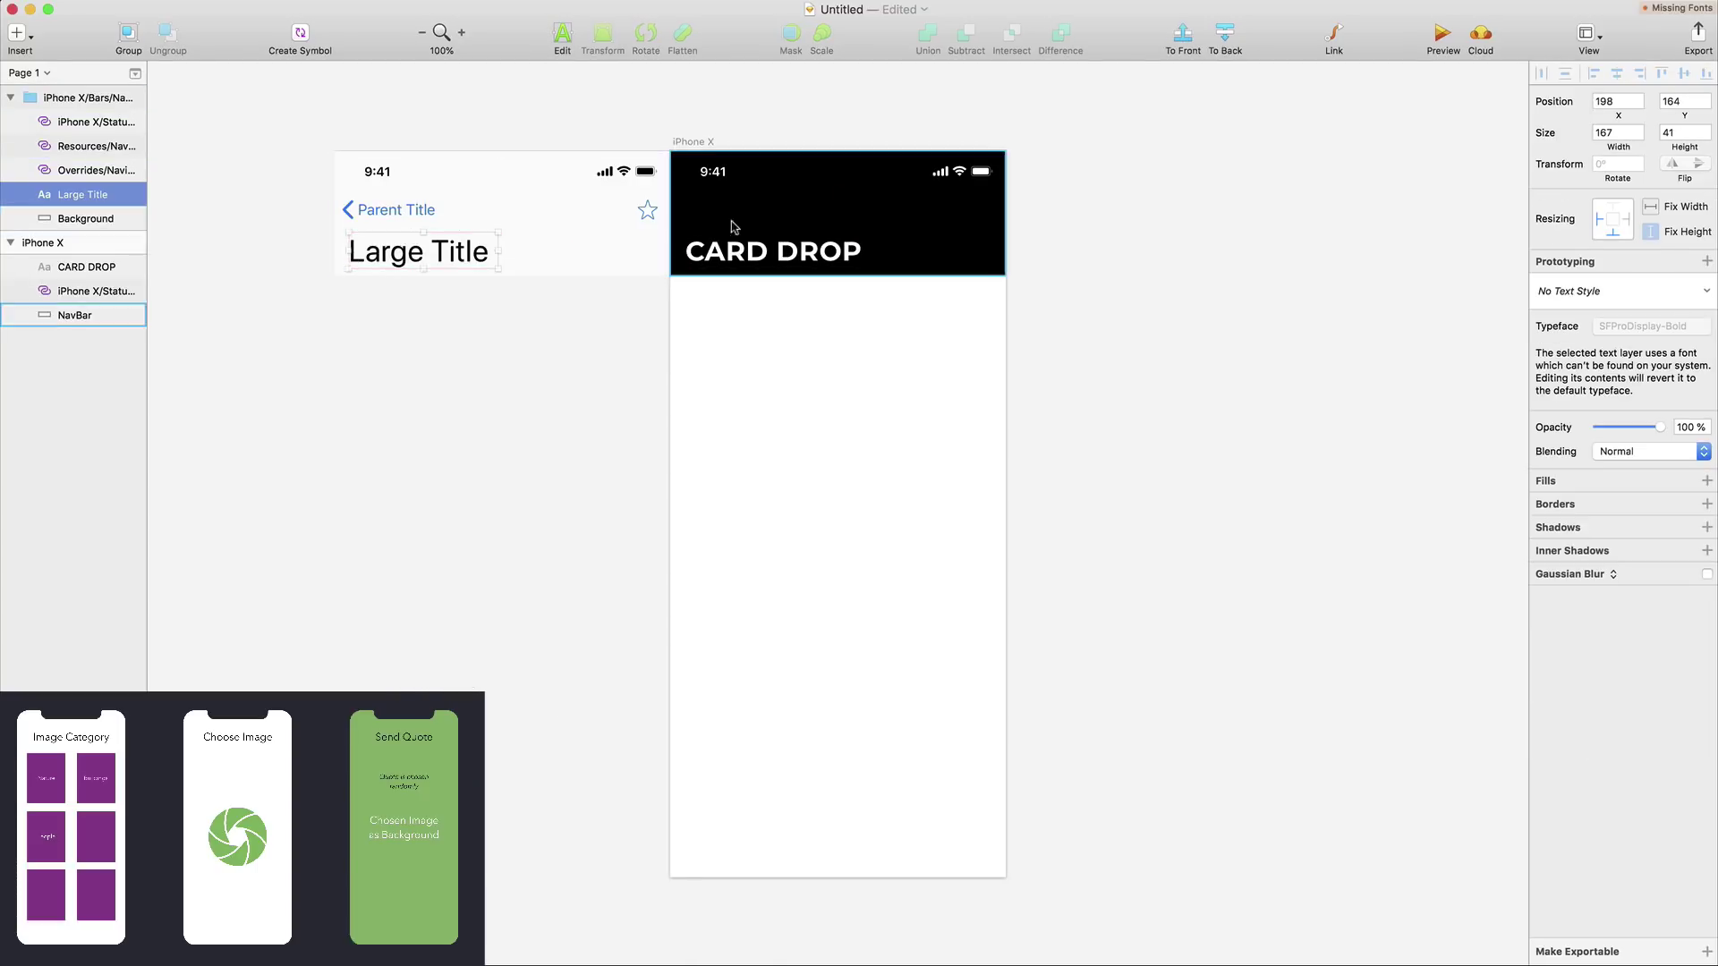
left_click(716, 257)
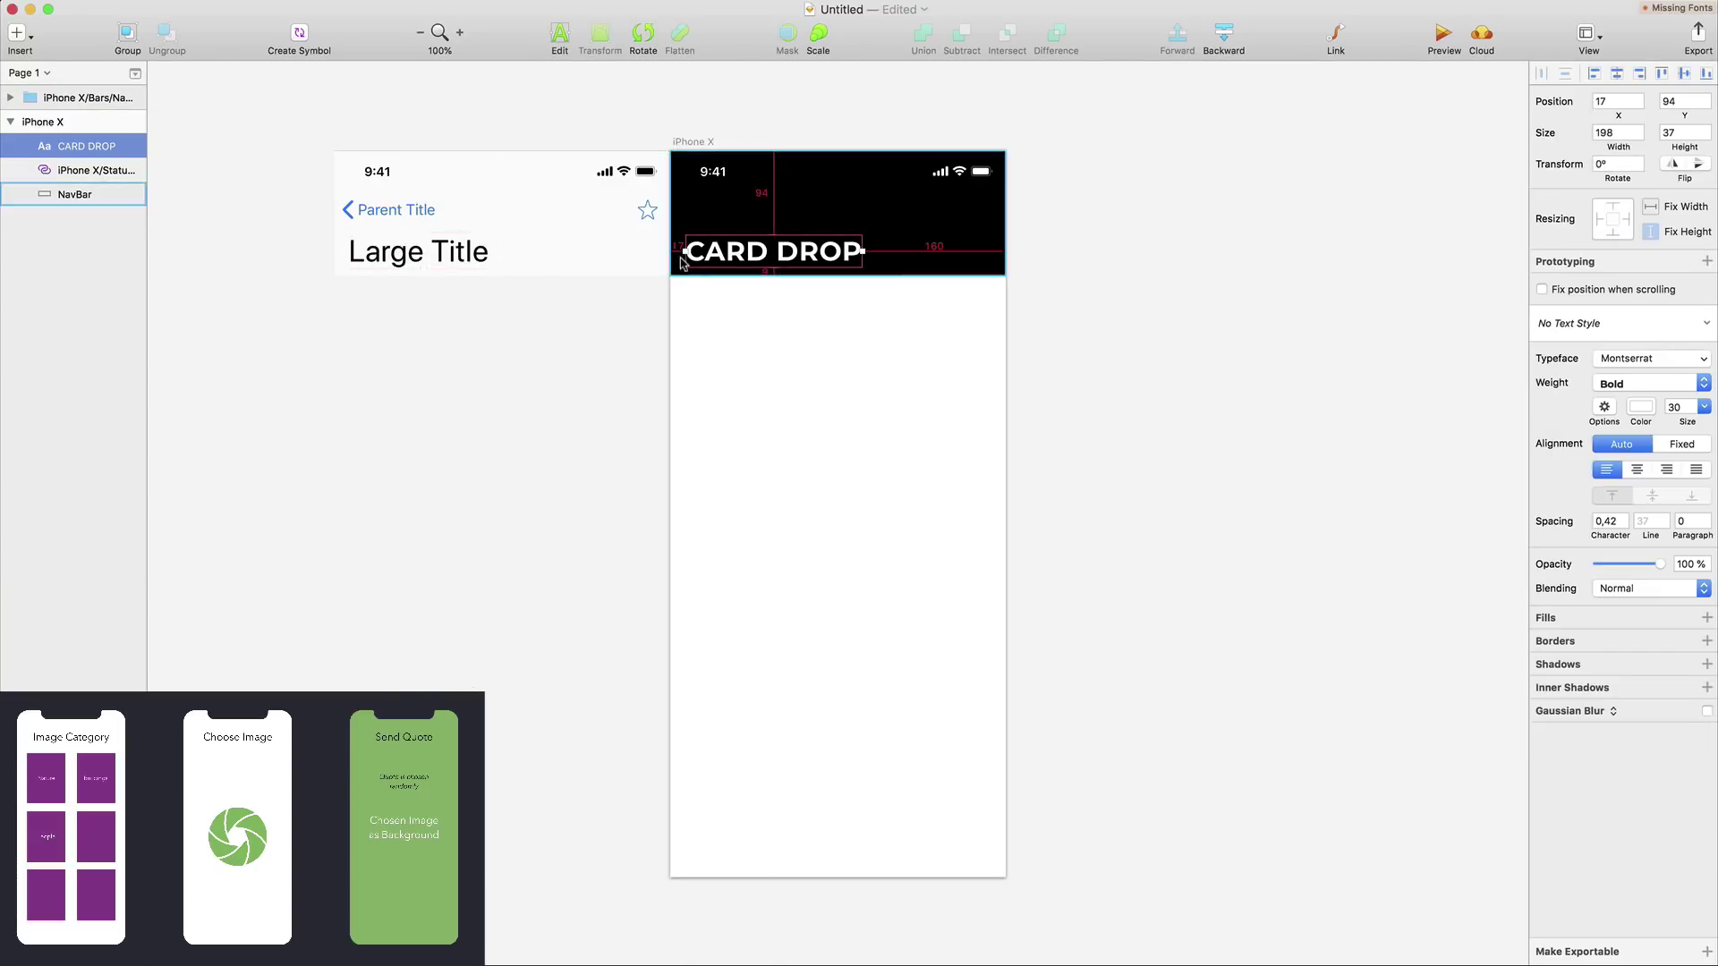
double_click(387, 259)
left_click(752, 257)
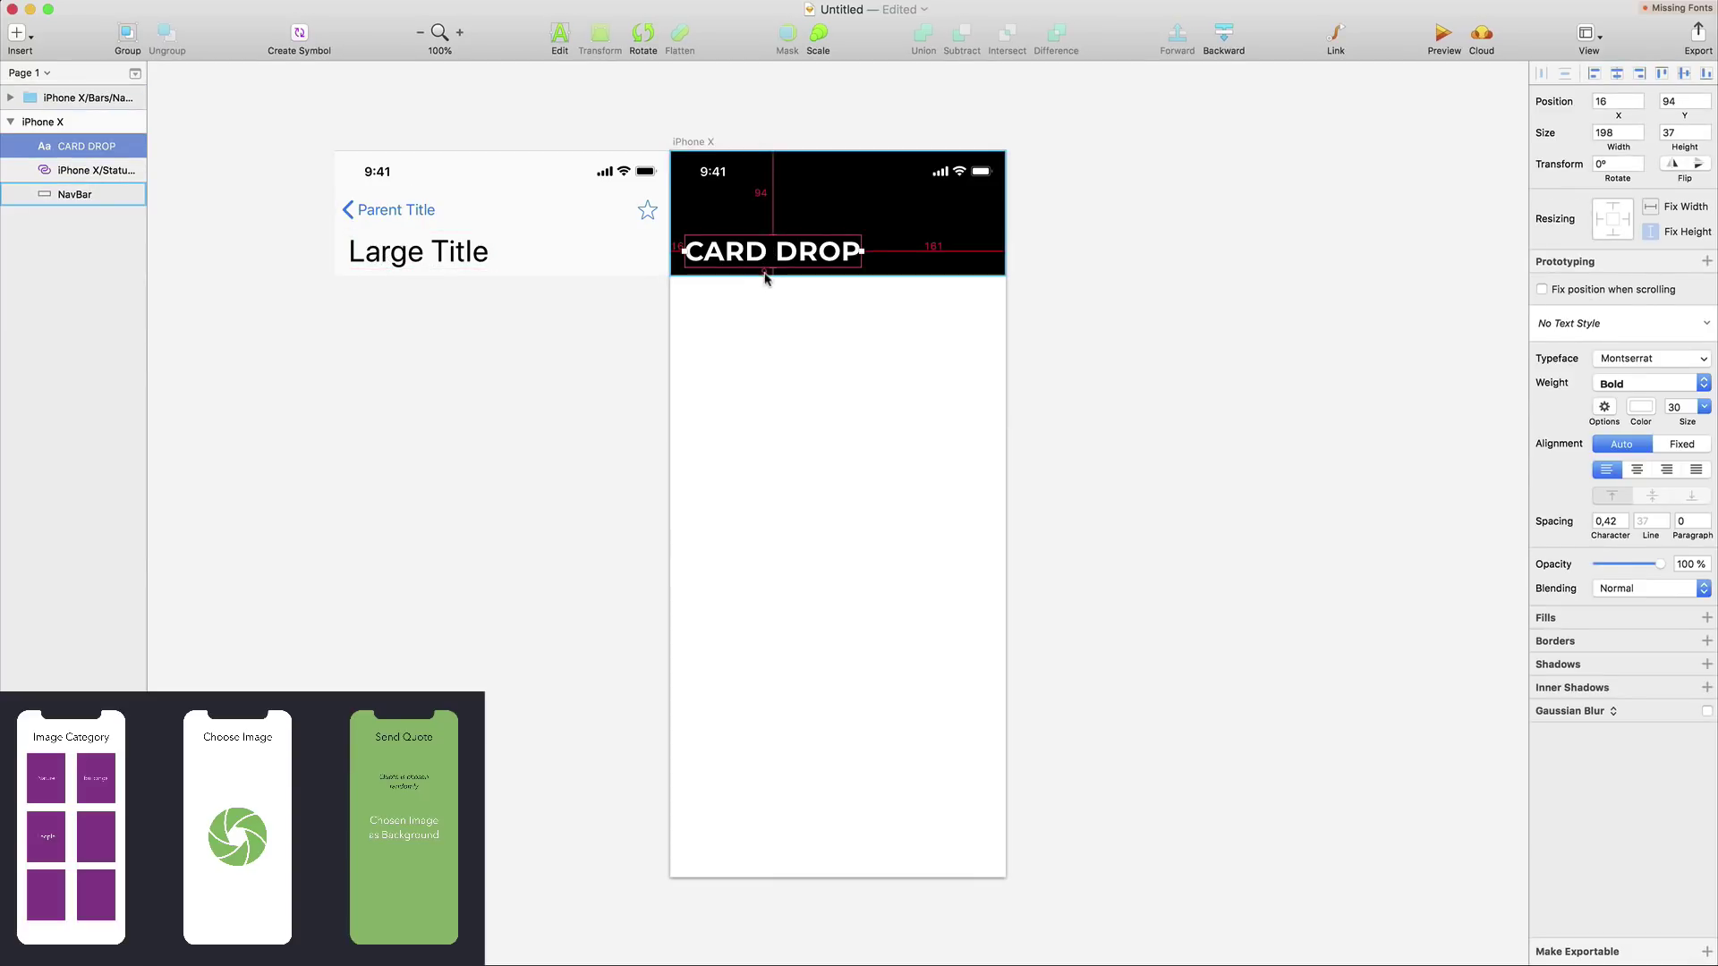
left_click(716, 307)
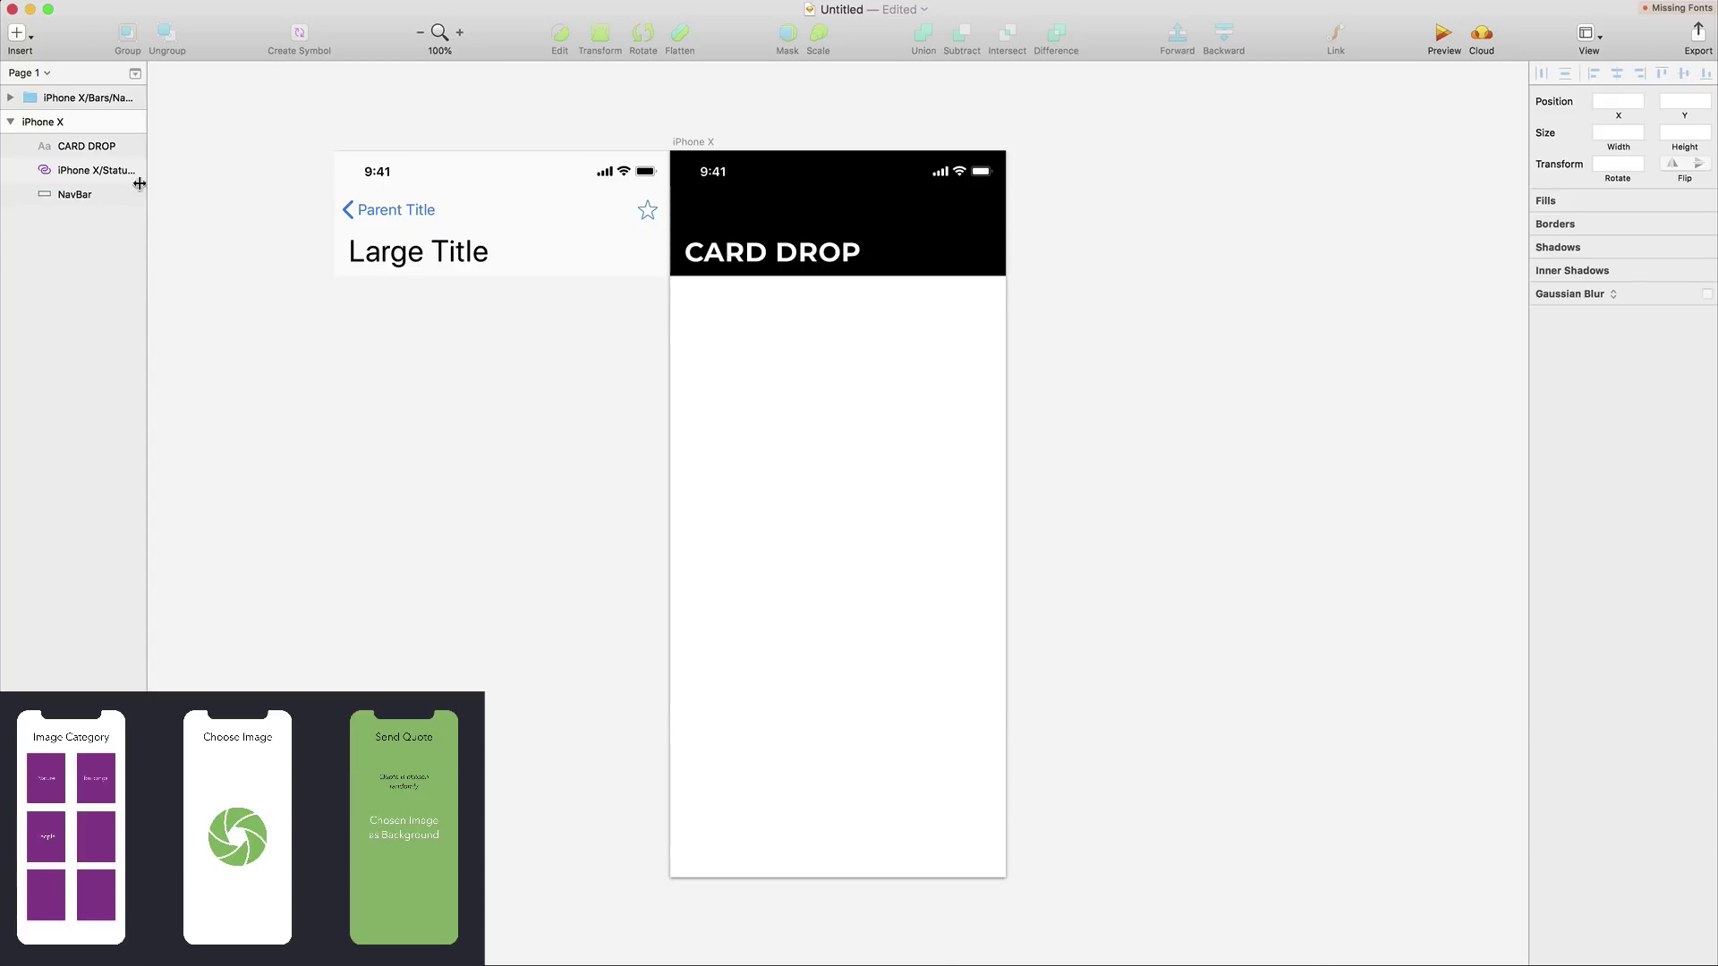
Draw a rectangle below the header and fill it with the canyon photo as an image pattern
left_click(17, 33)
mouse_move(108, 59)
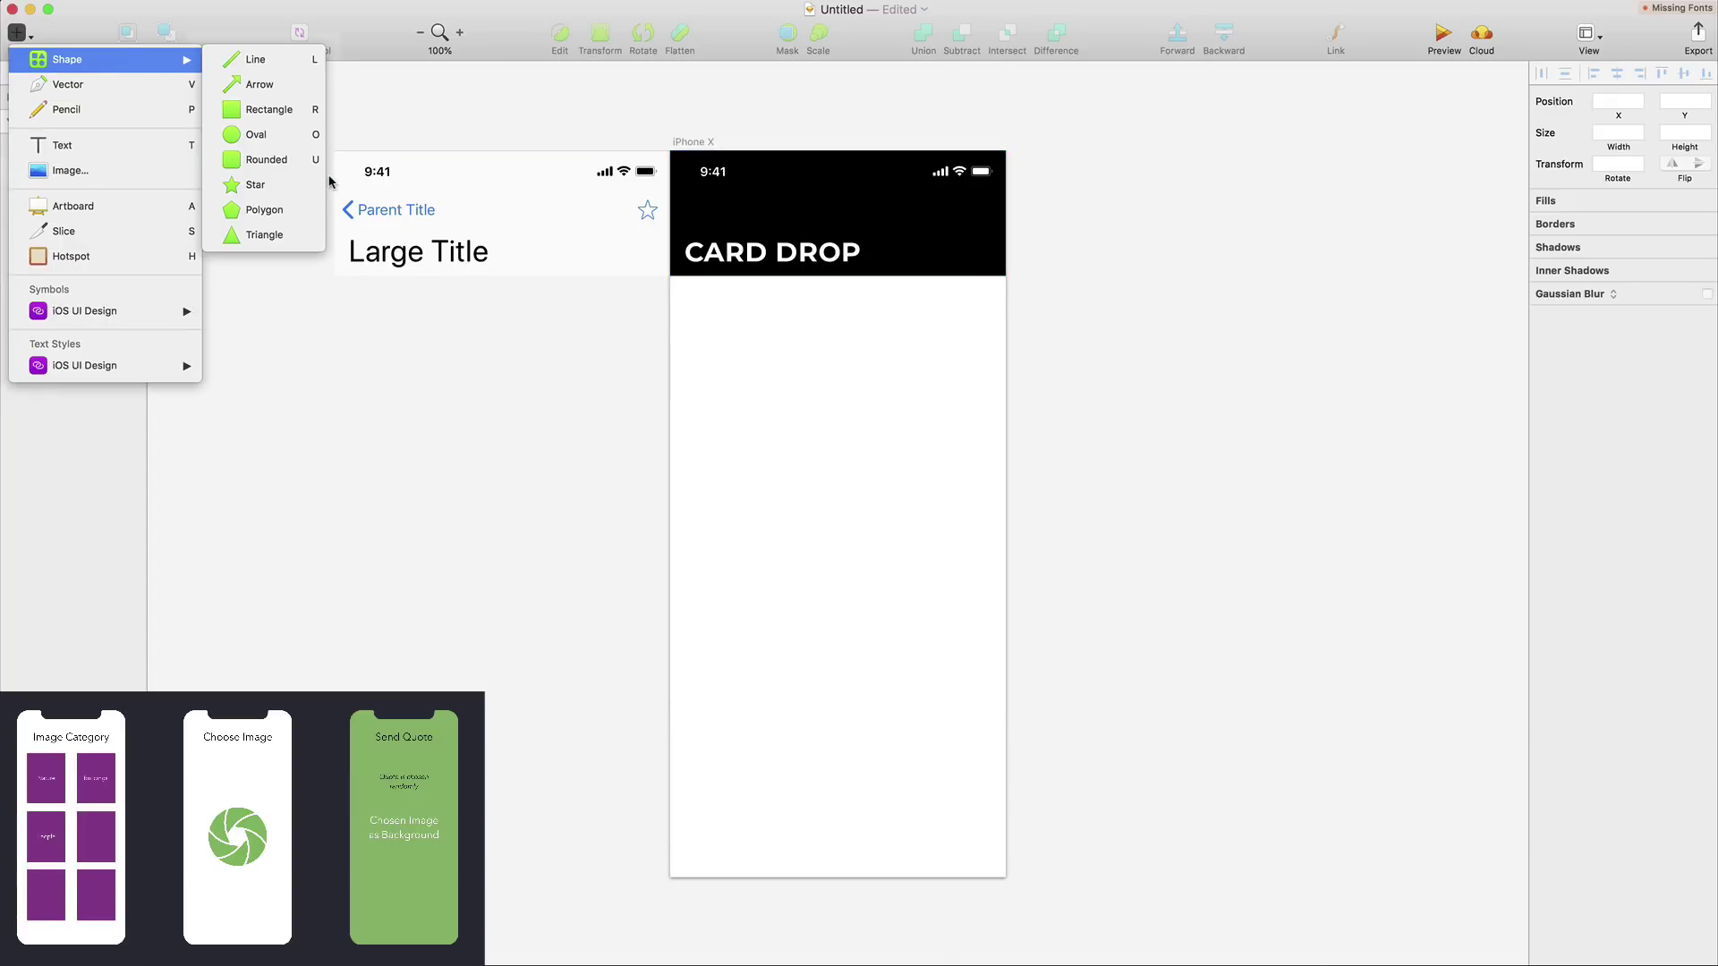
left_click(249, 111)
left_click_drag(725, 373, 862, 514)
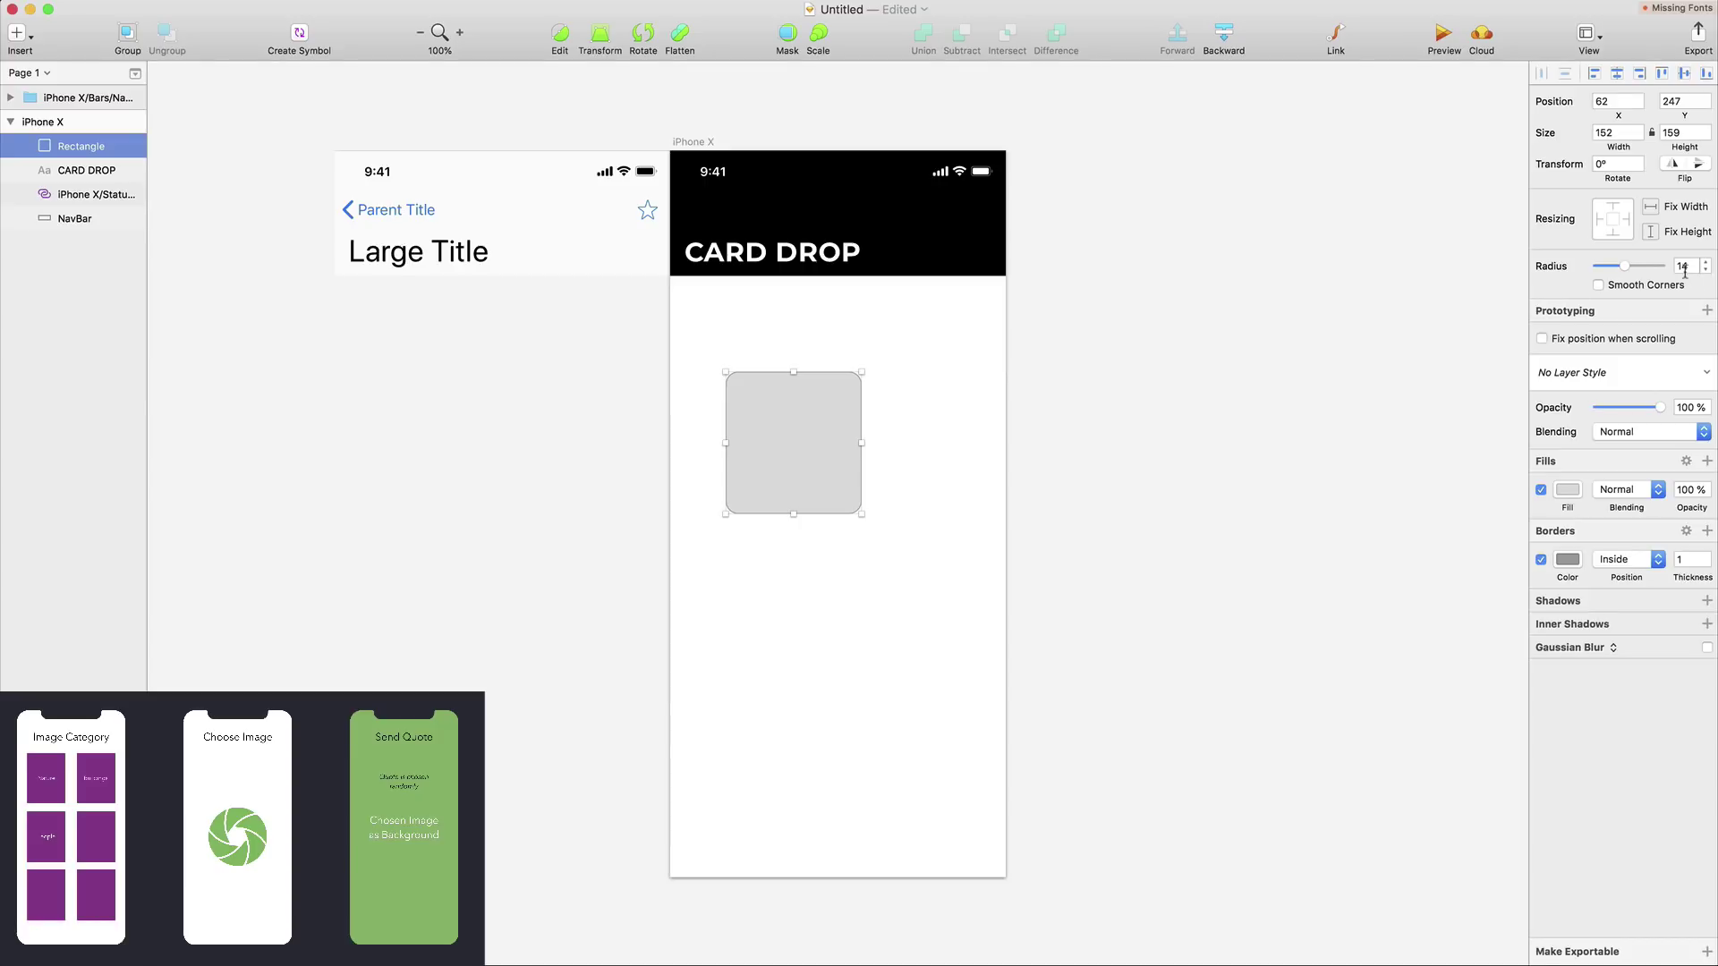
left_click(1567, 489)
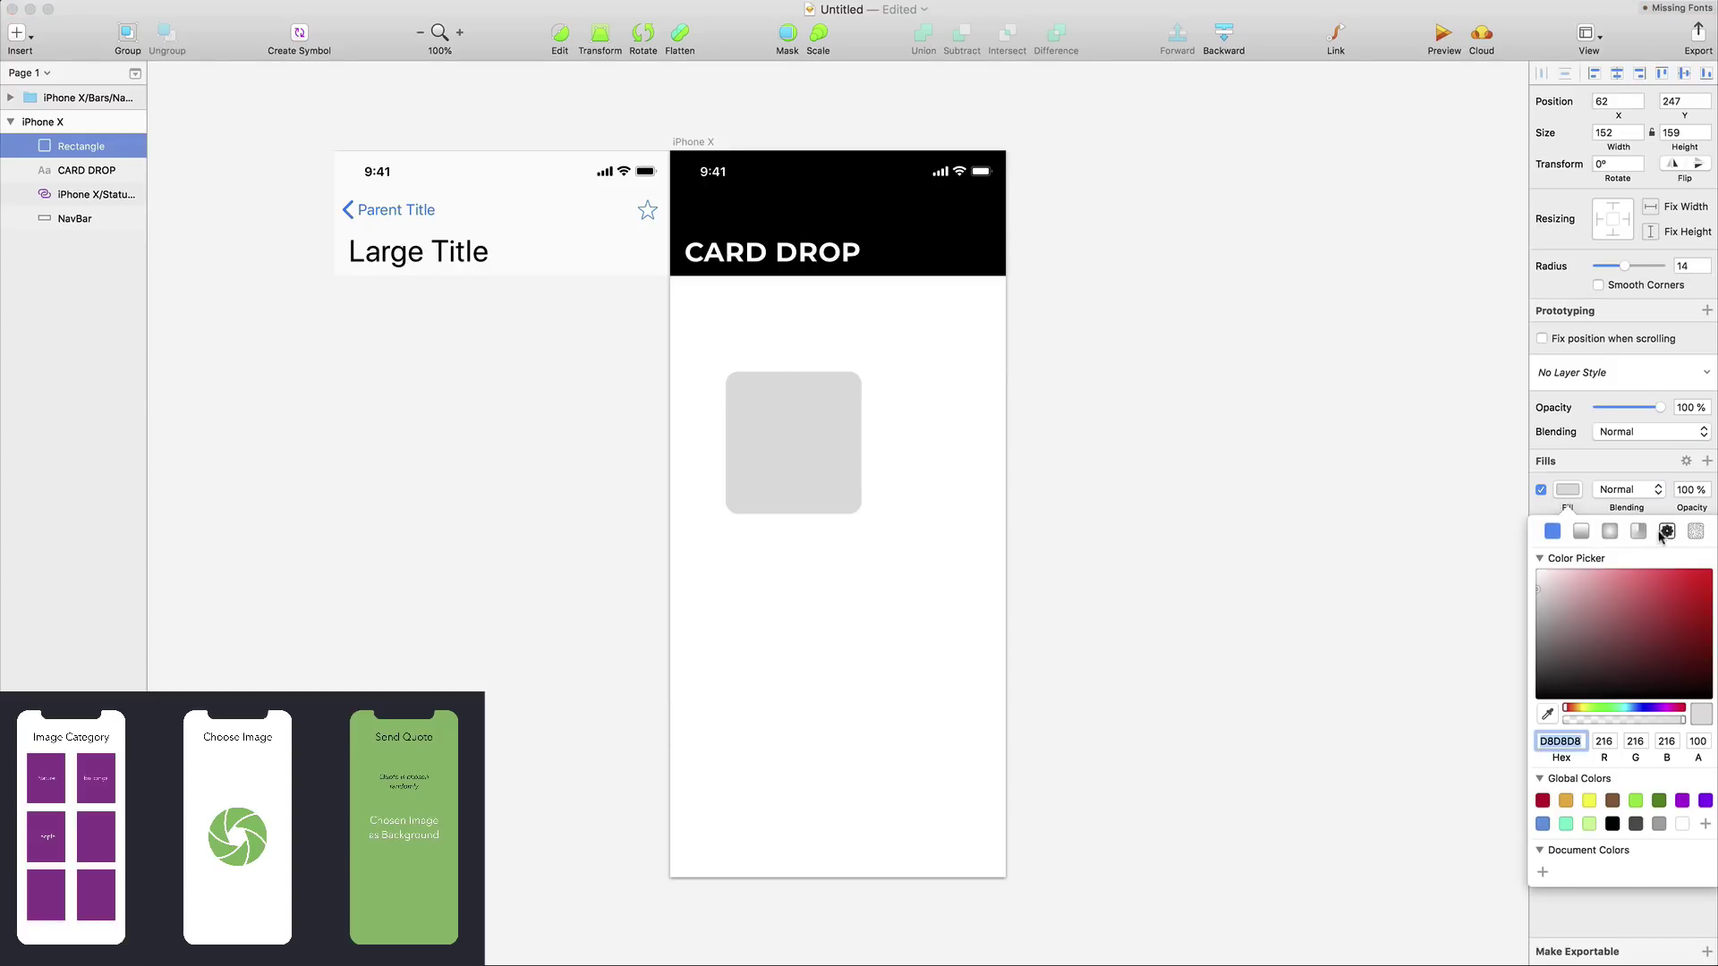
left_click(1665, 530)
left_click(1660, 557)
left_click(1322, 583)
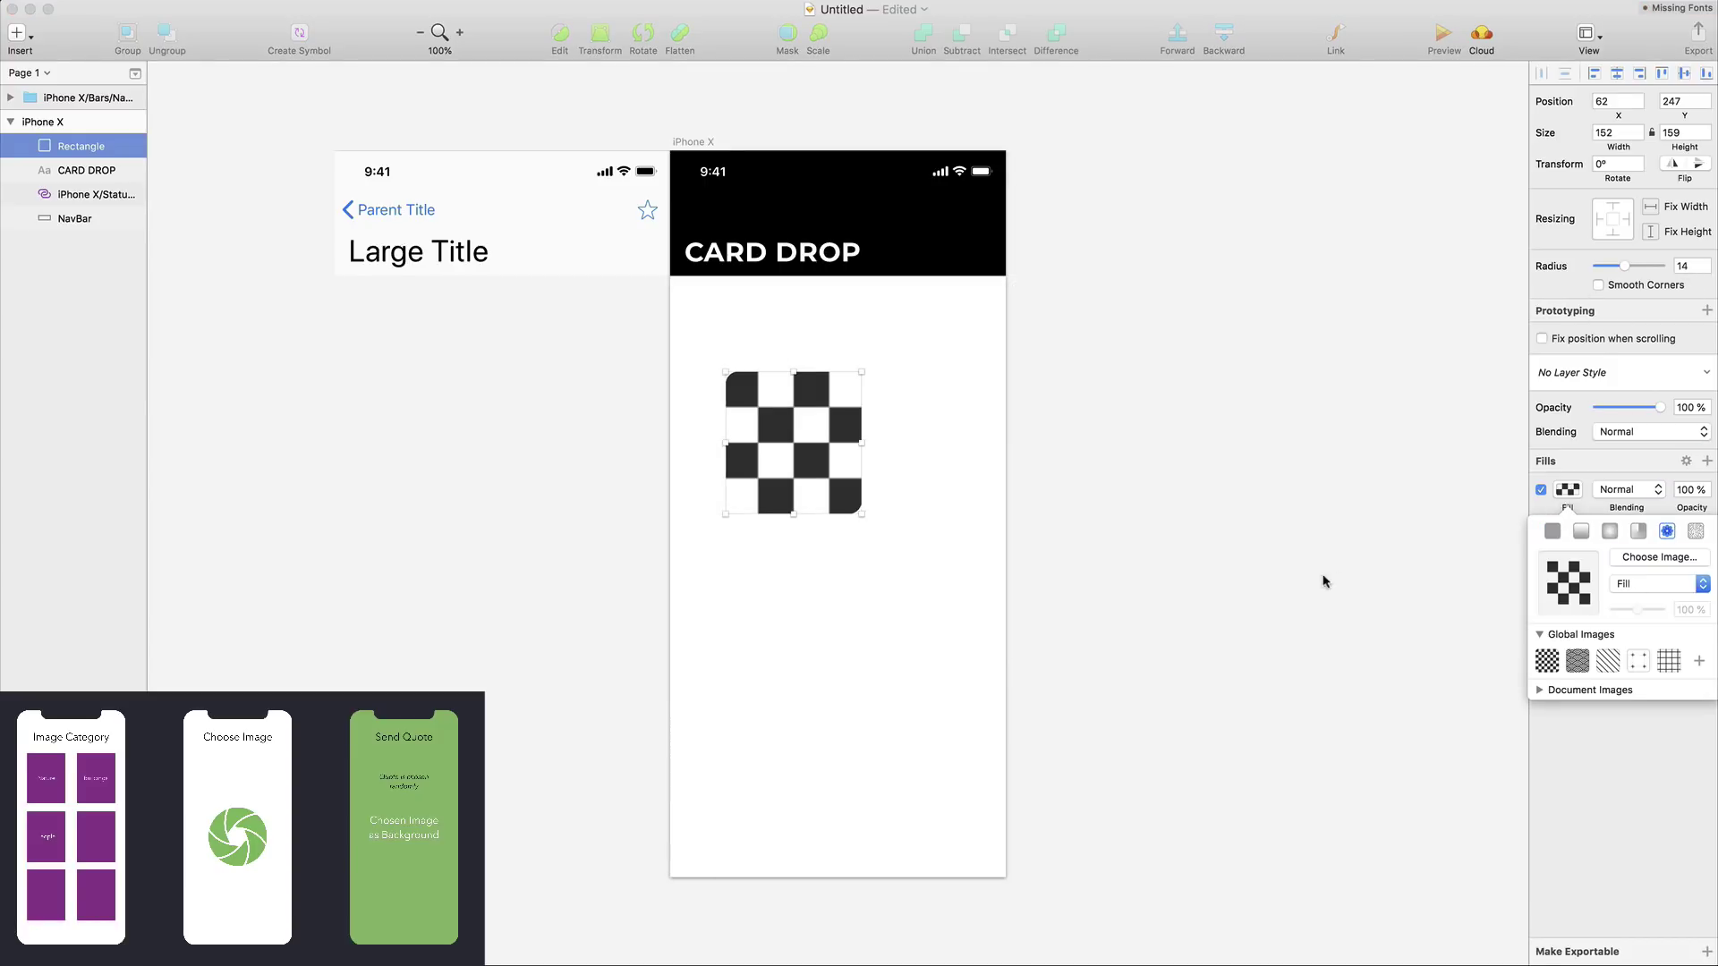
left_click(1660, 557)
double_click(1029, 418)
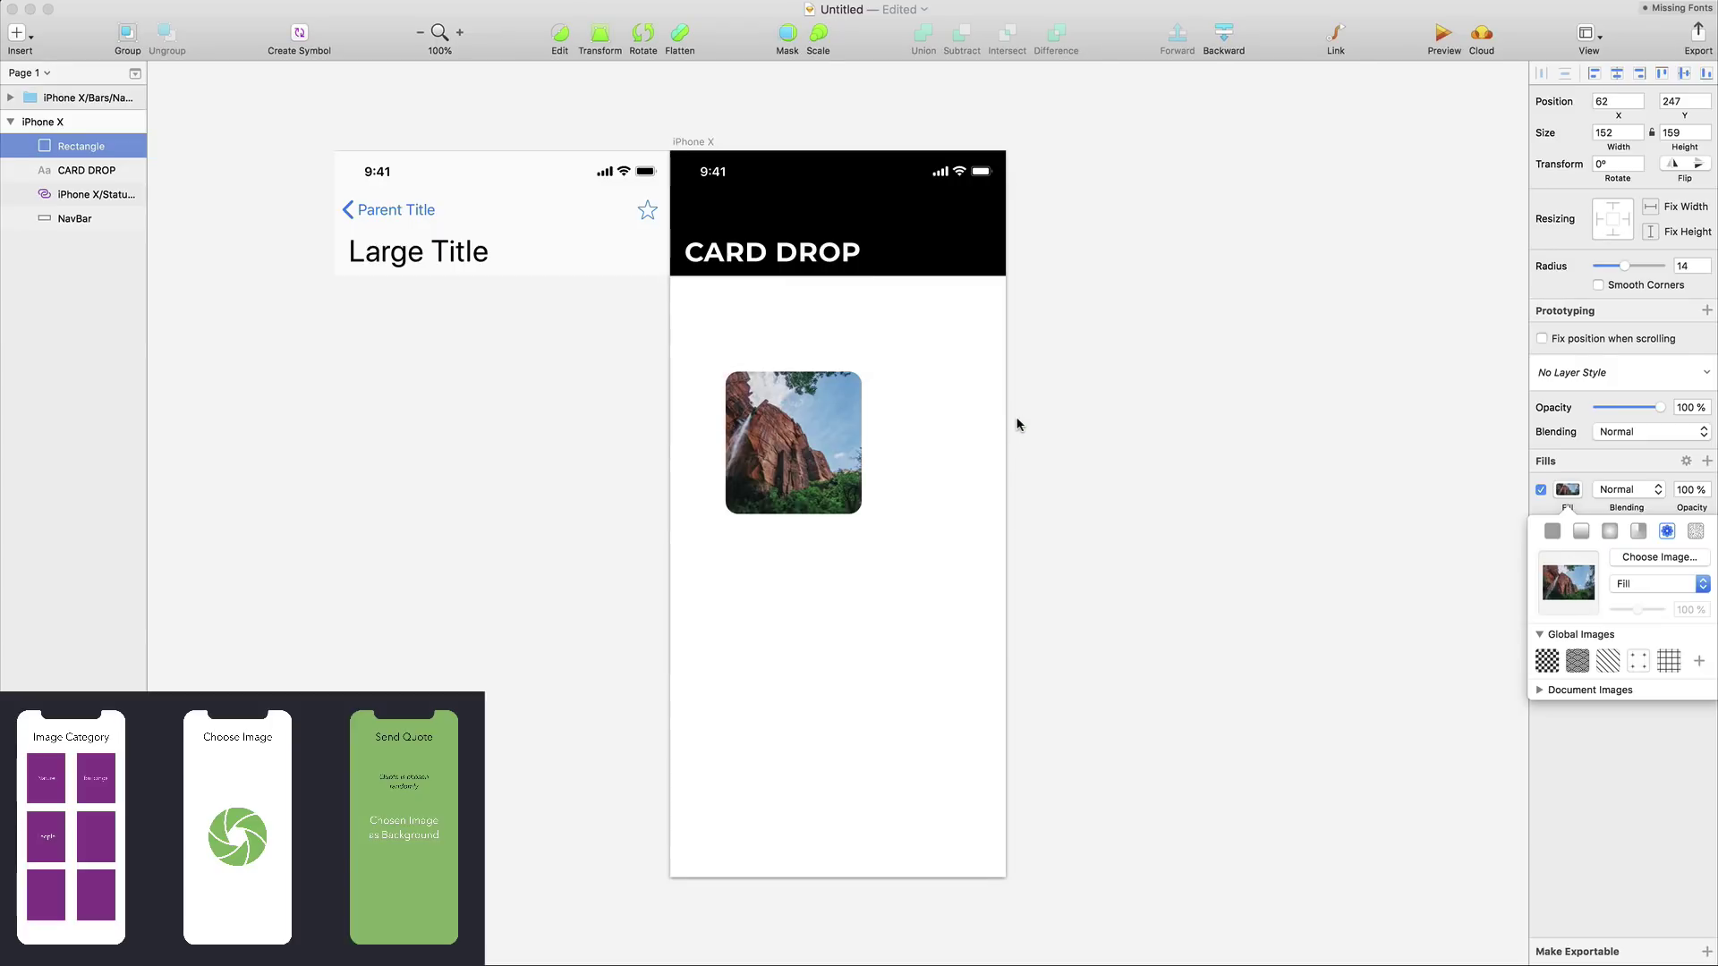
Size the photo card to 150×200 and position it at 16, 164
left_click_drag(838, 412, 828, 388)
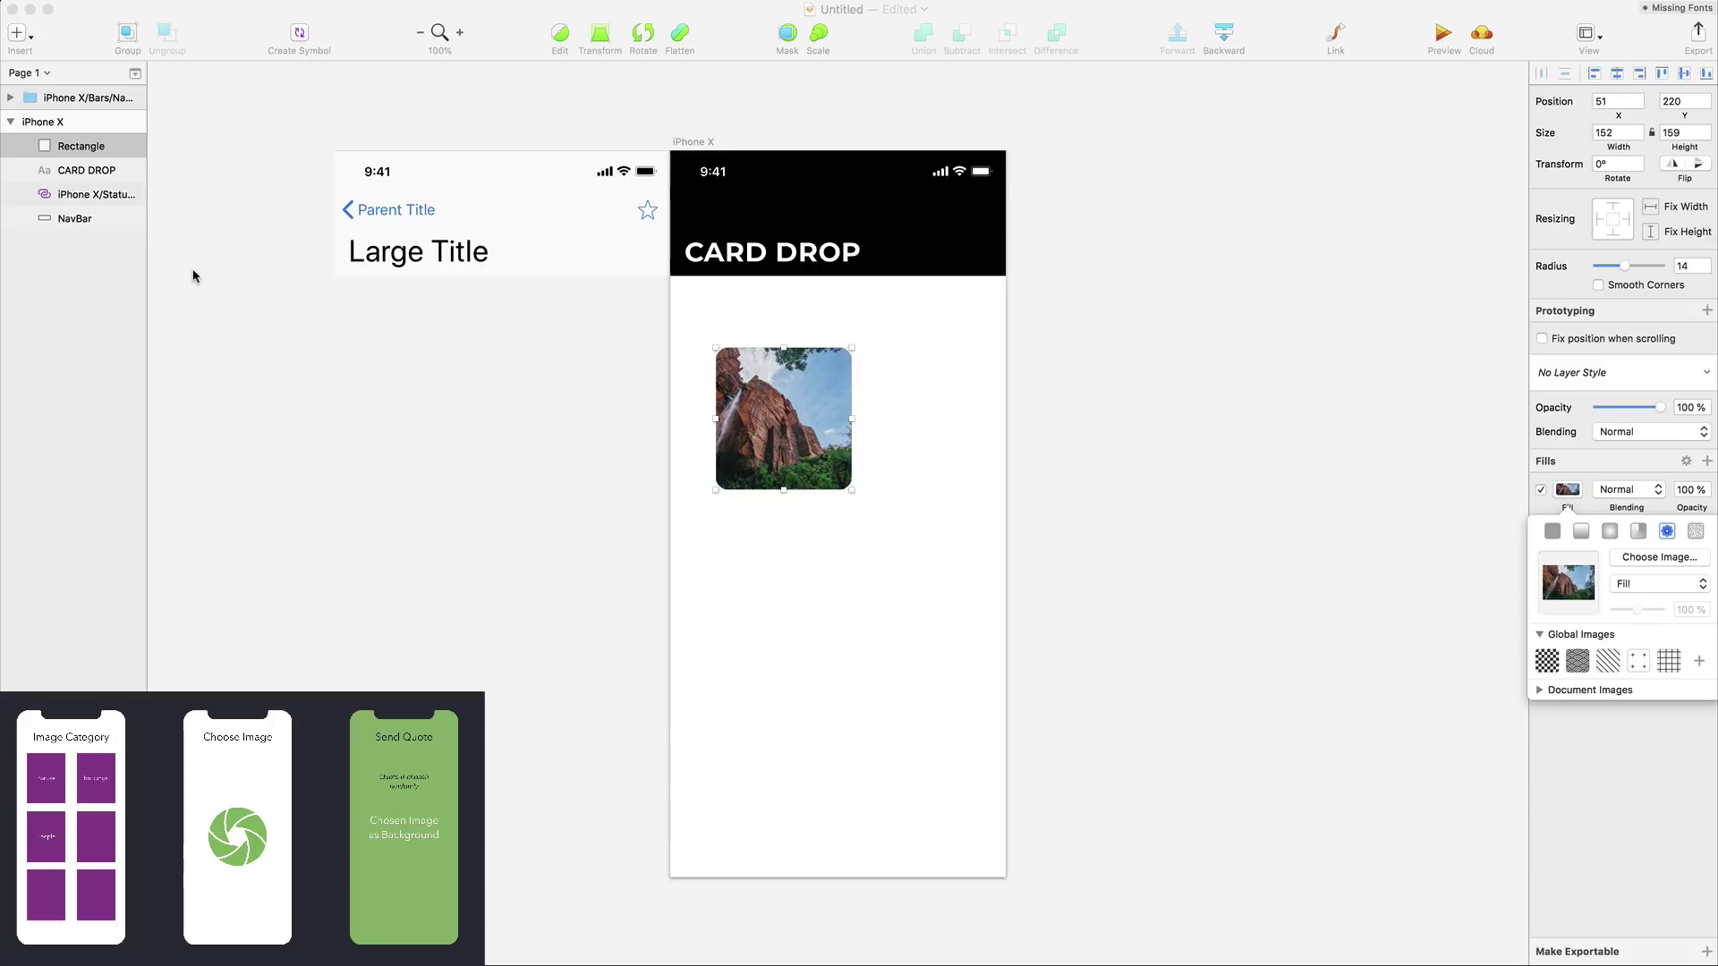
mouse_move(787, 414)
left_mouse_down()
mouse_move(773, 386)
mouse_move(705, 368)
left_mouse_up()
left_click(1638, 137)
left_click(1639, 137)
left_click(1682, 133)
type("200")
key("Return")
left_click(828, 366)
left_click(791, 358)
key("Up")
key("Up")
key("Up")
key("Up")
left_click(874, 361)
left_click(772, 368)
key("Down")
key("Down")
key("Down")
key("Down")
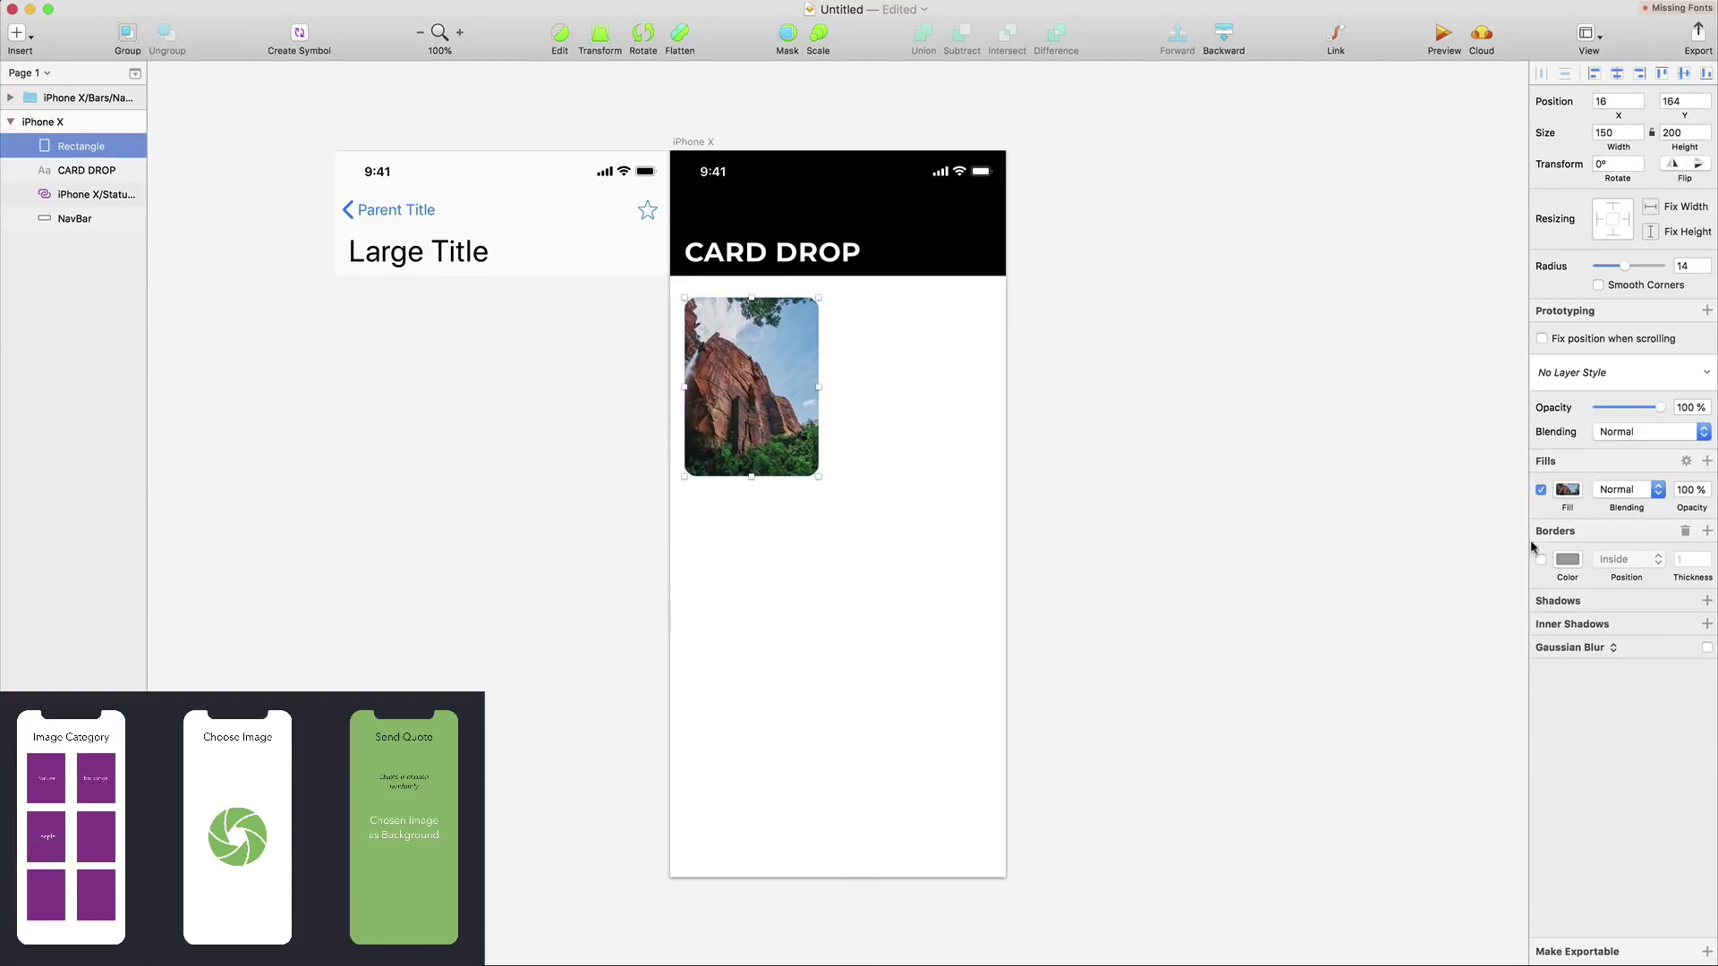
Add a clear-to-black gradient fill over the photo, darkening toward the bottom
left_click(1706, 460)
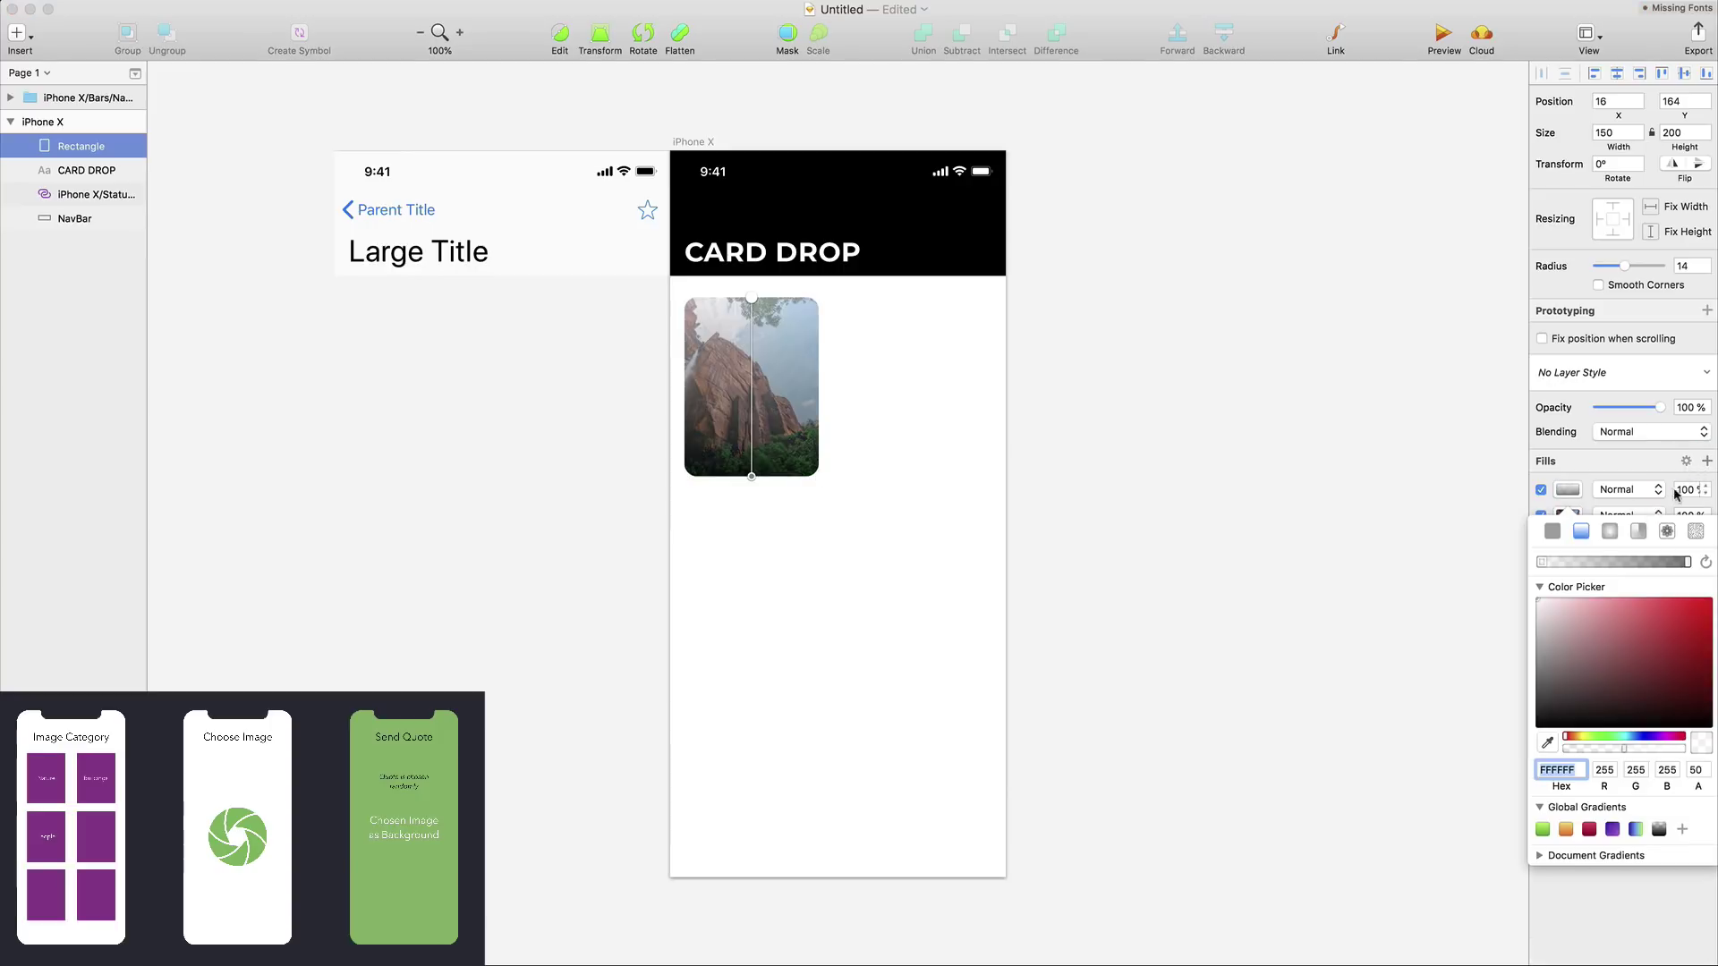
left_click(1539, 565)
left_click_drag(1623, 750, 1141, 678)
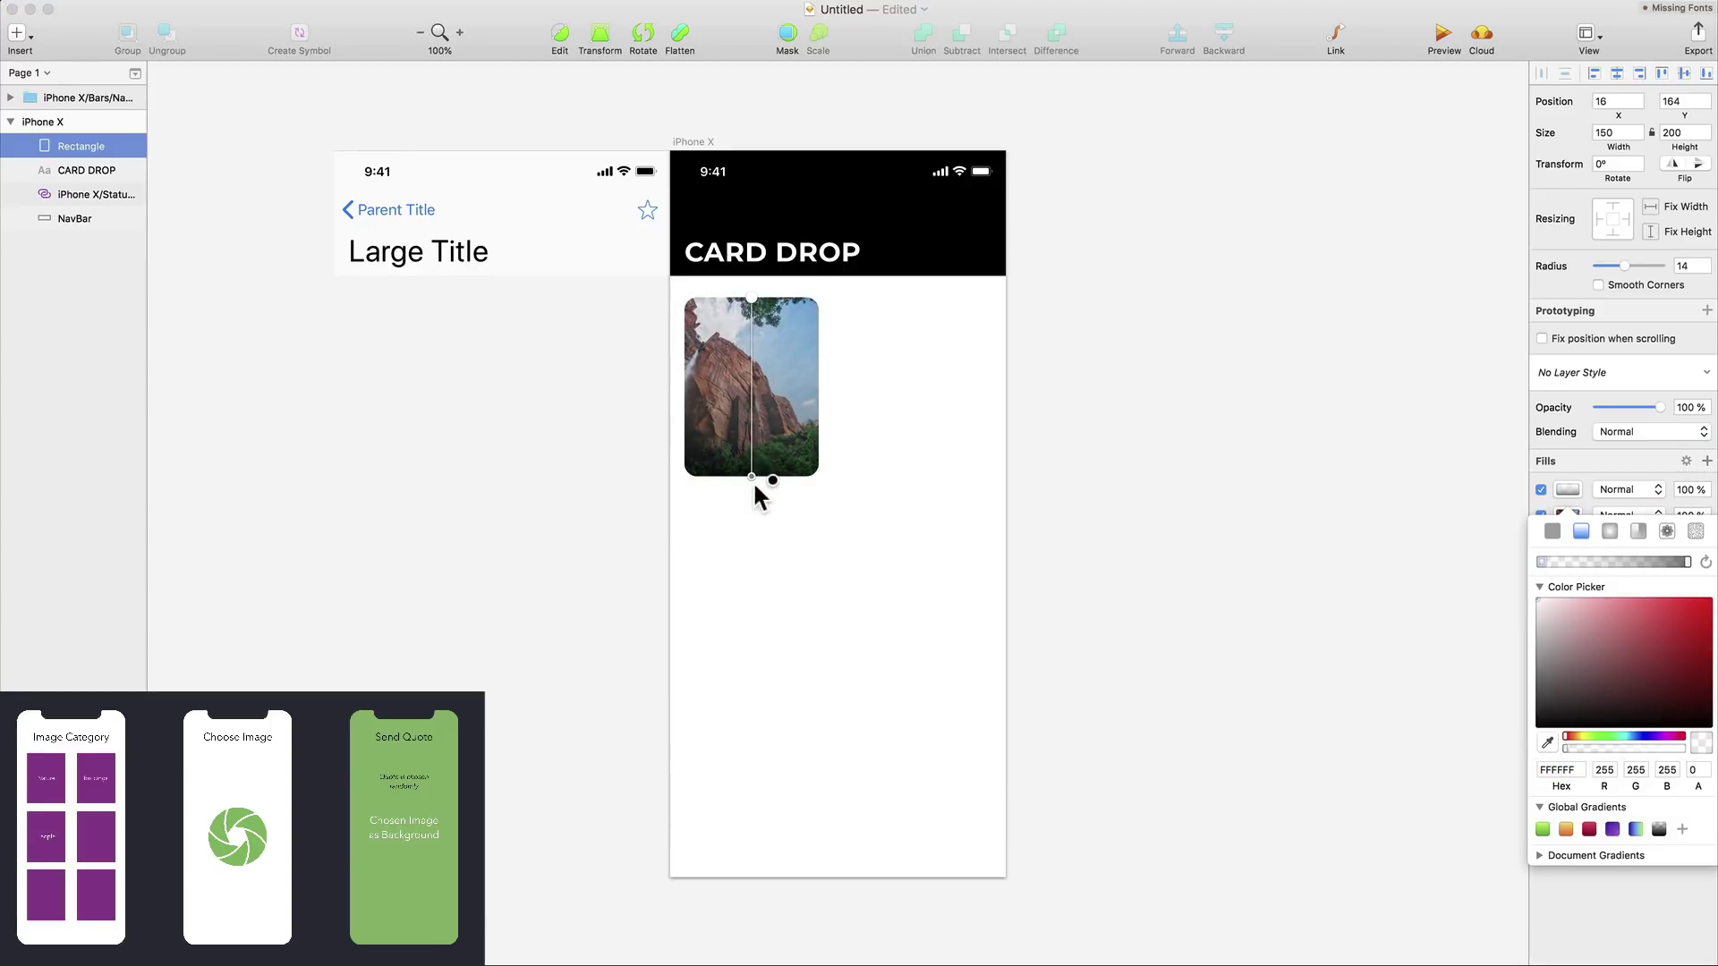
mouse_move(753, 481)
left_mouse_down()
mouse_move(745, 492)
mouse_move(752, 481)
left_mouse_up()
left_click_drag(751, 299, 751, 433)
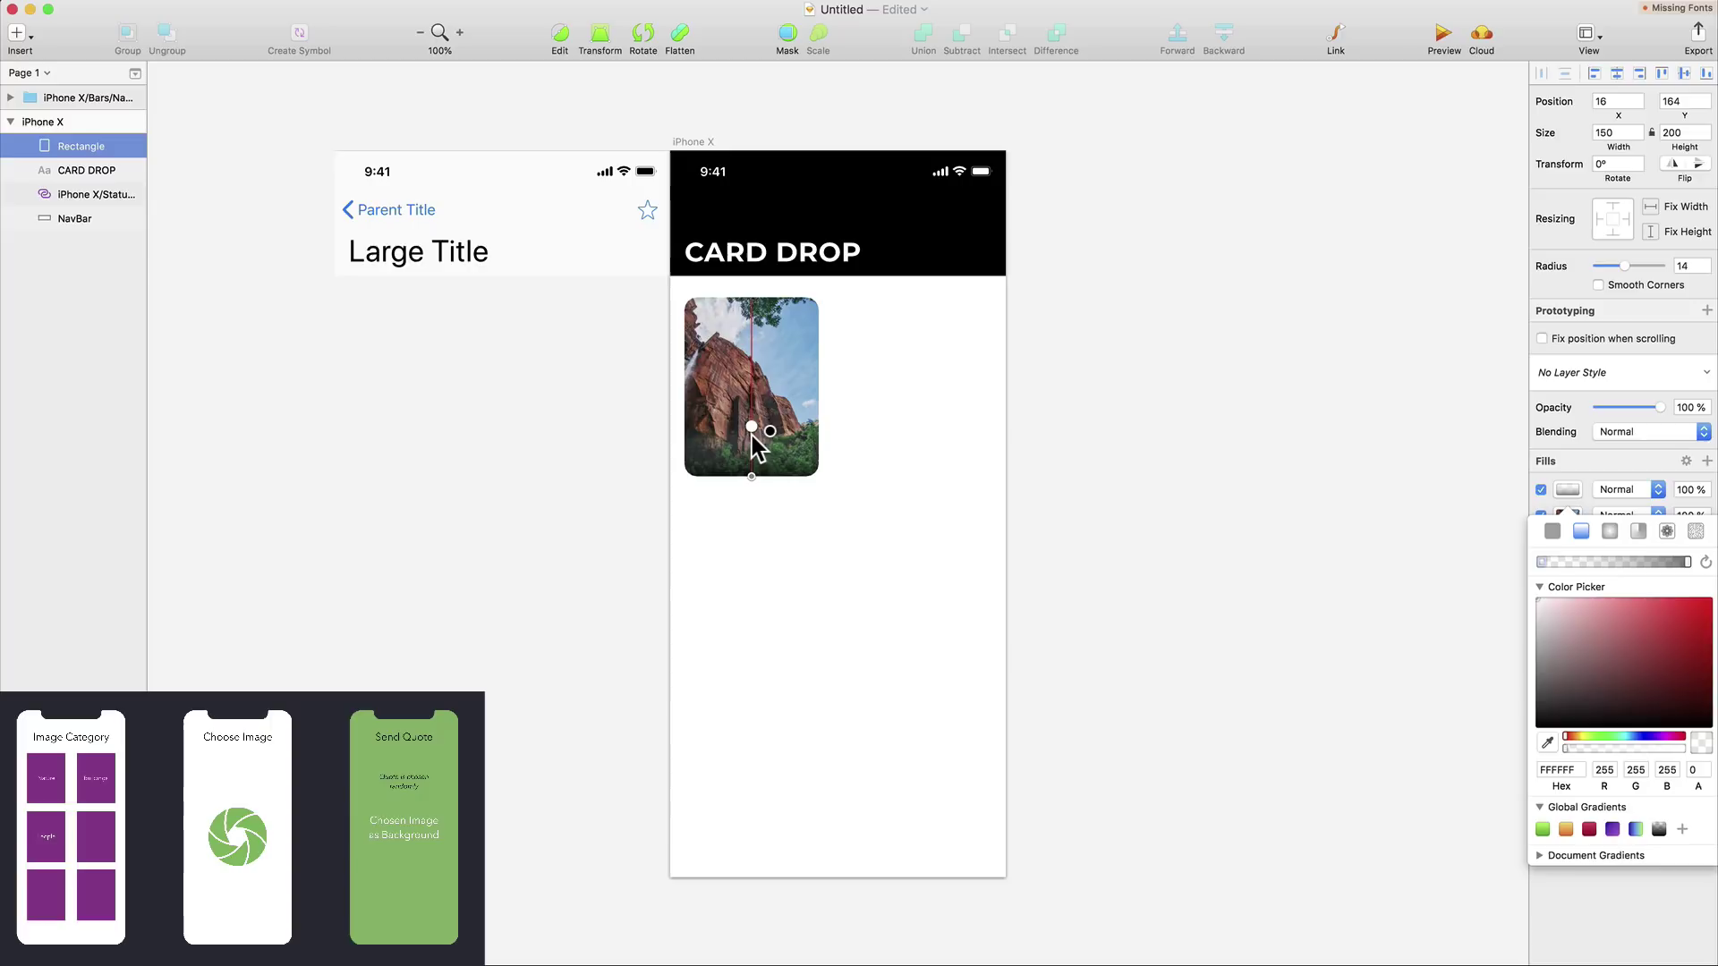
left_click(752, 477)
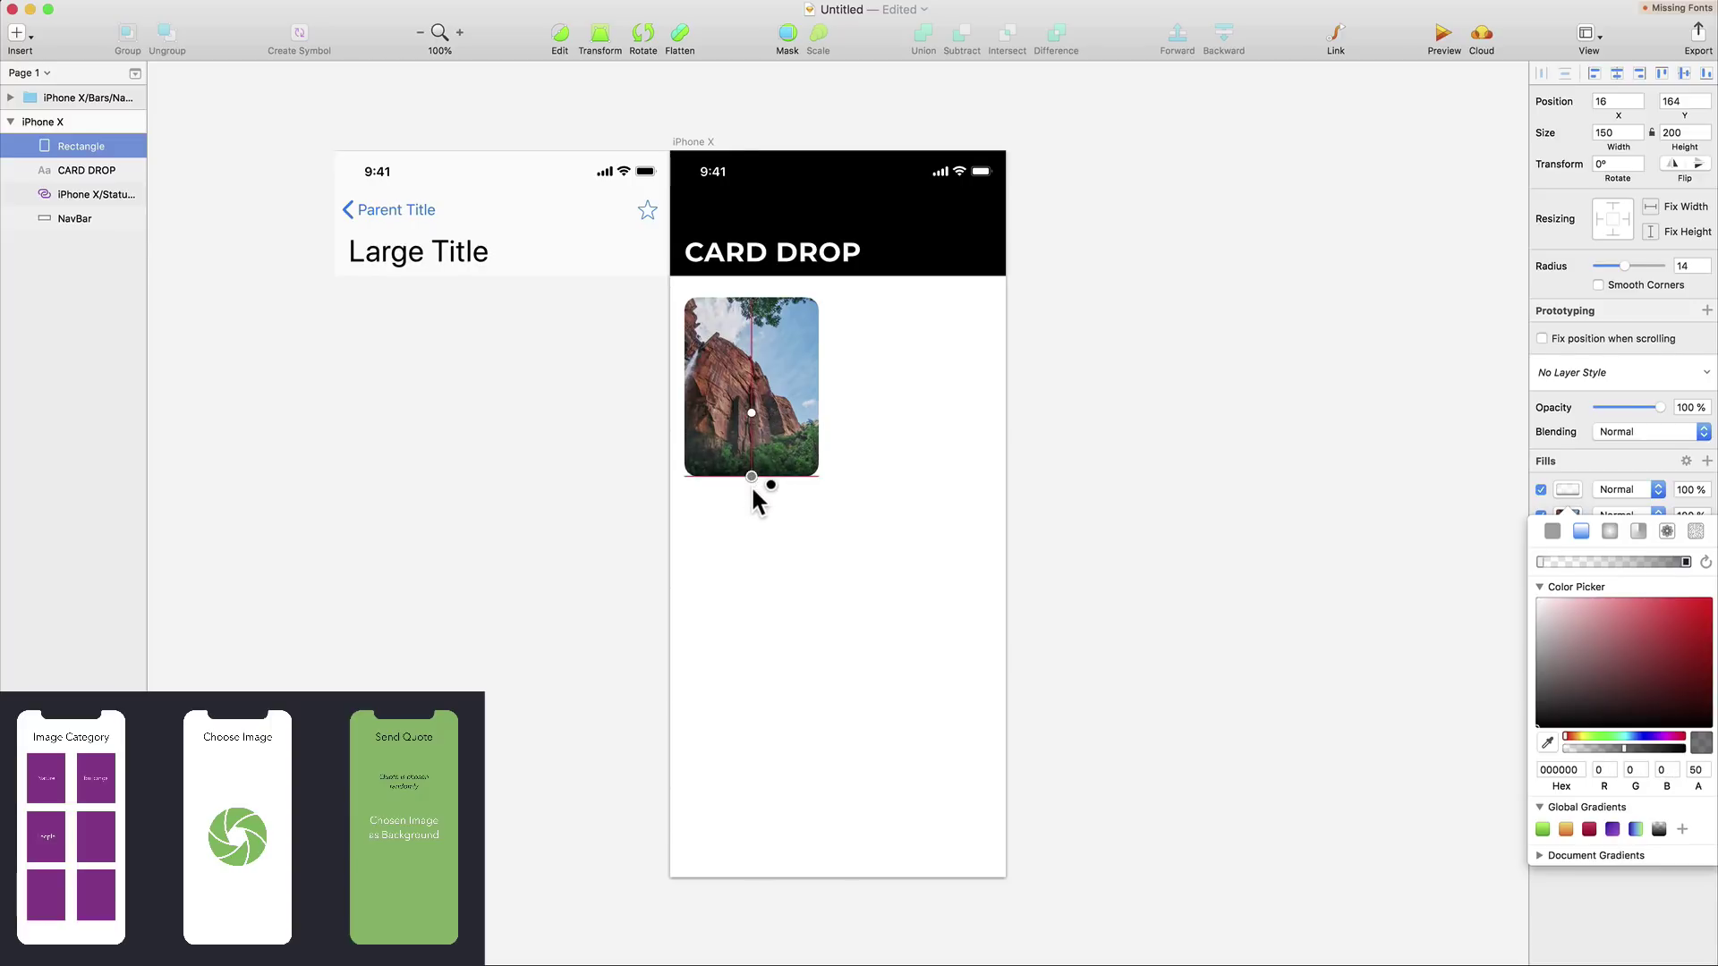
key("Escape")
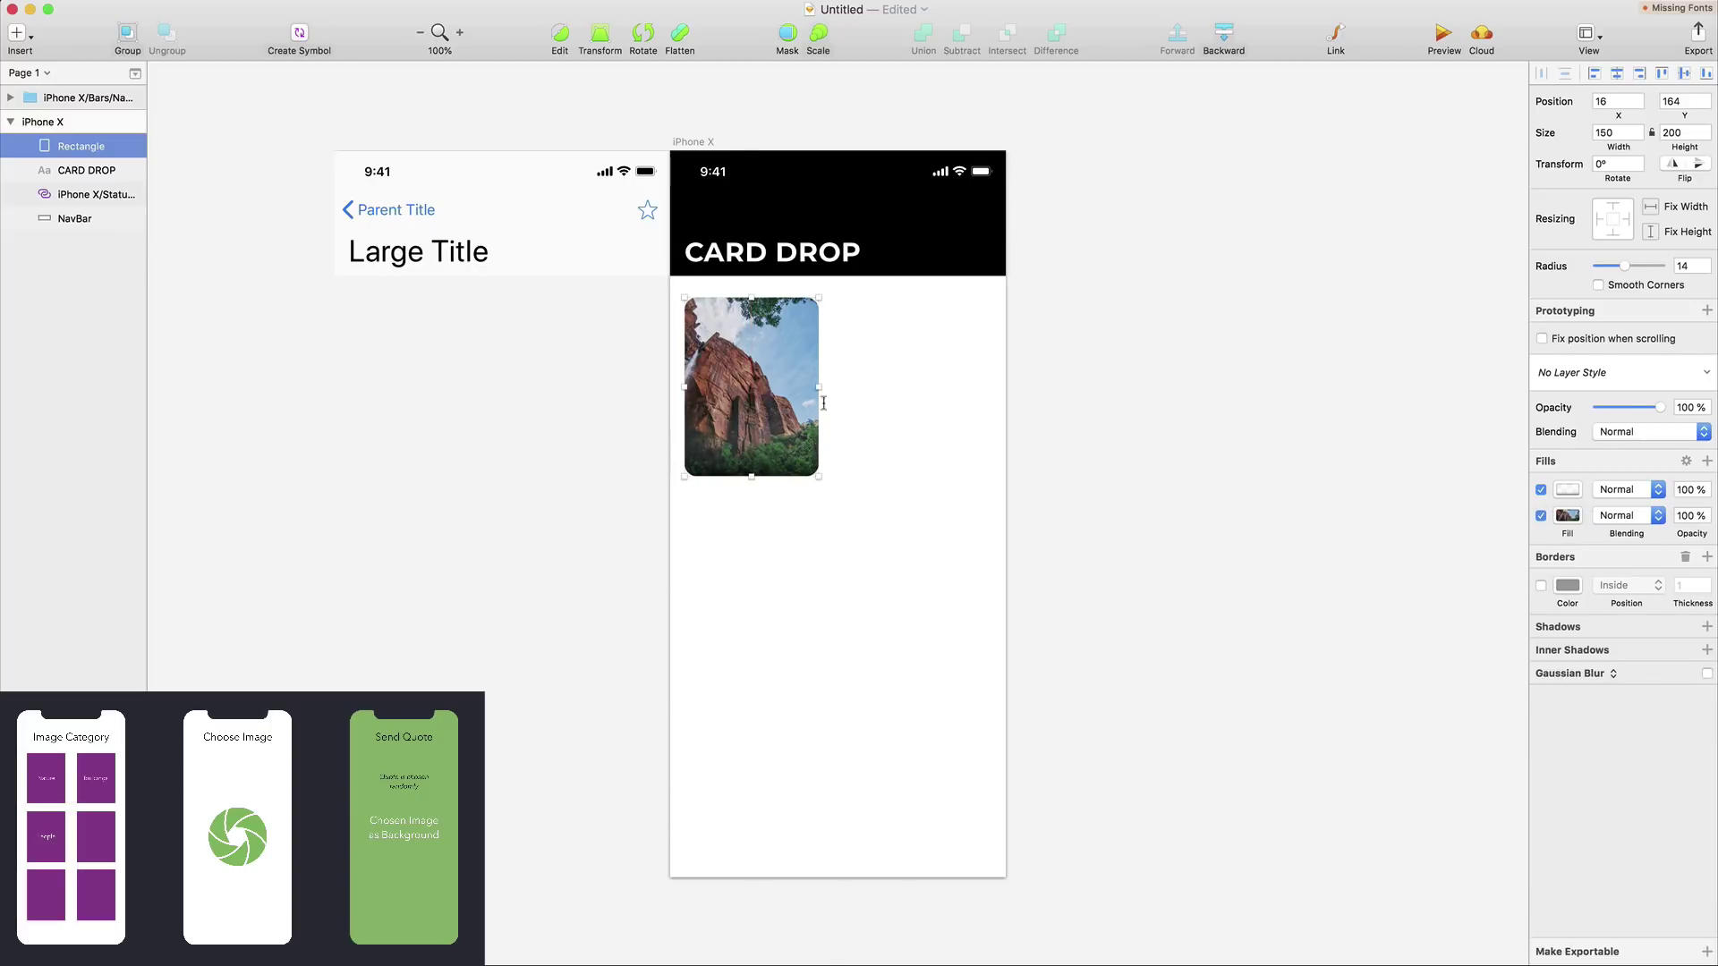
Add a text layer reading Exploration on the card
left_click(742, 431)
type("e somethinge")
key("super+a")
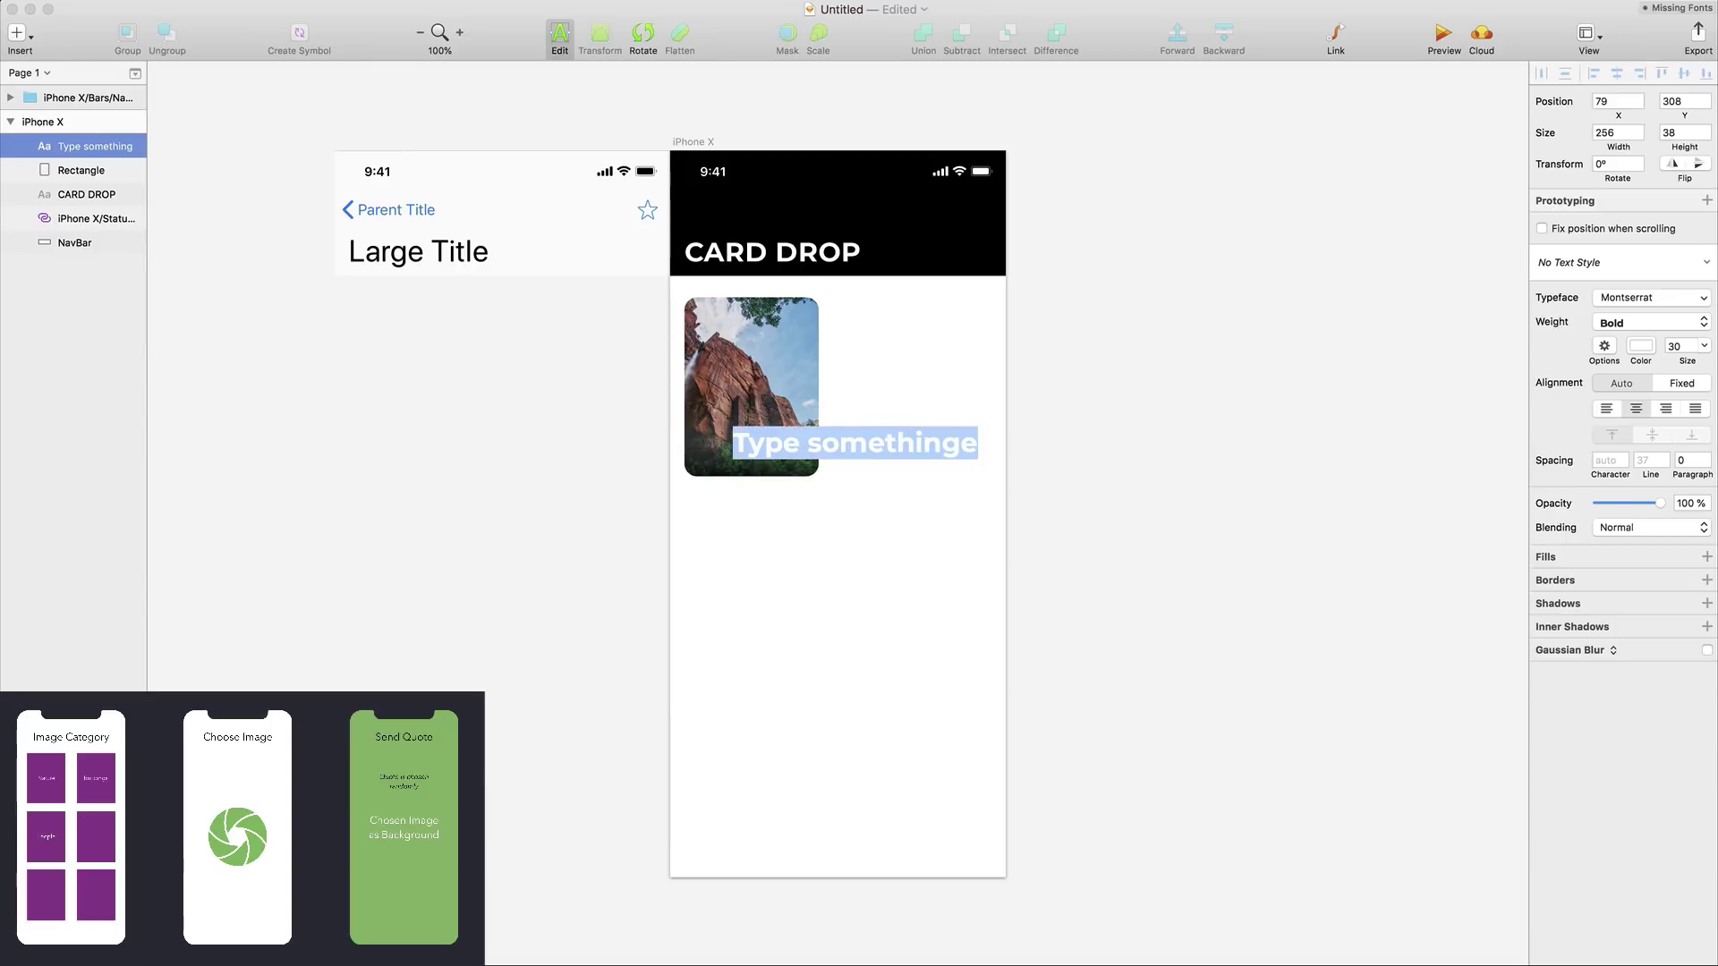
type("Exploration")
left_click(812, 507)
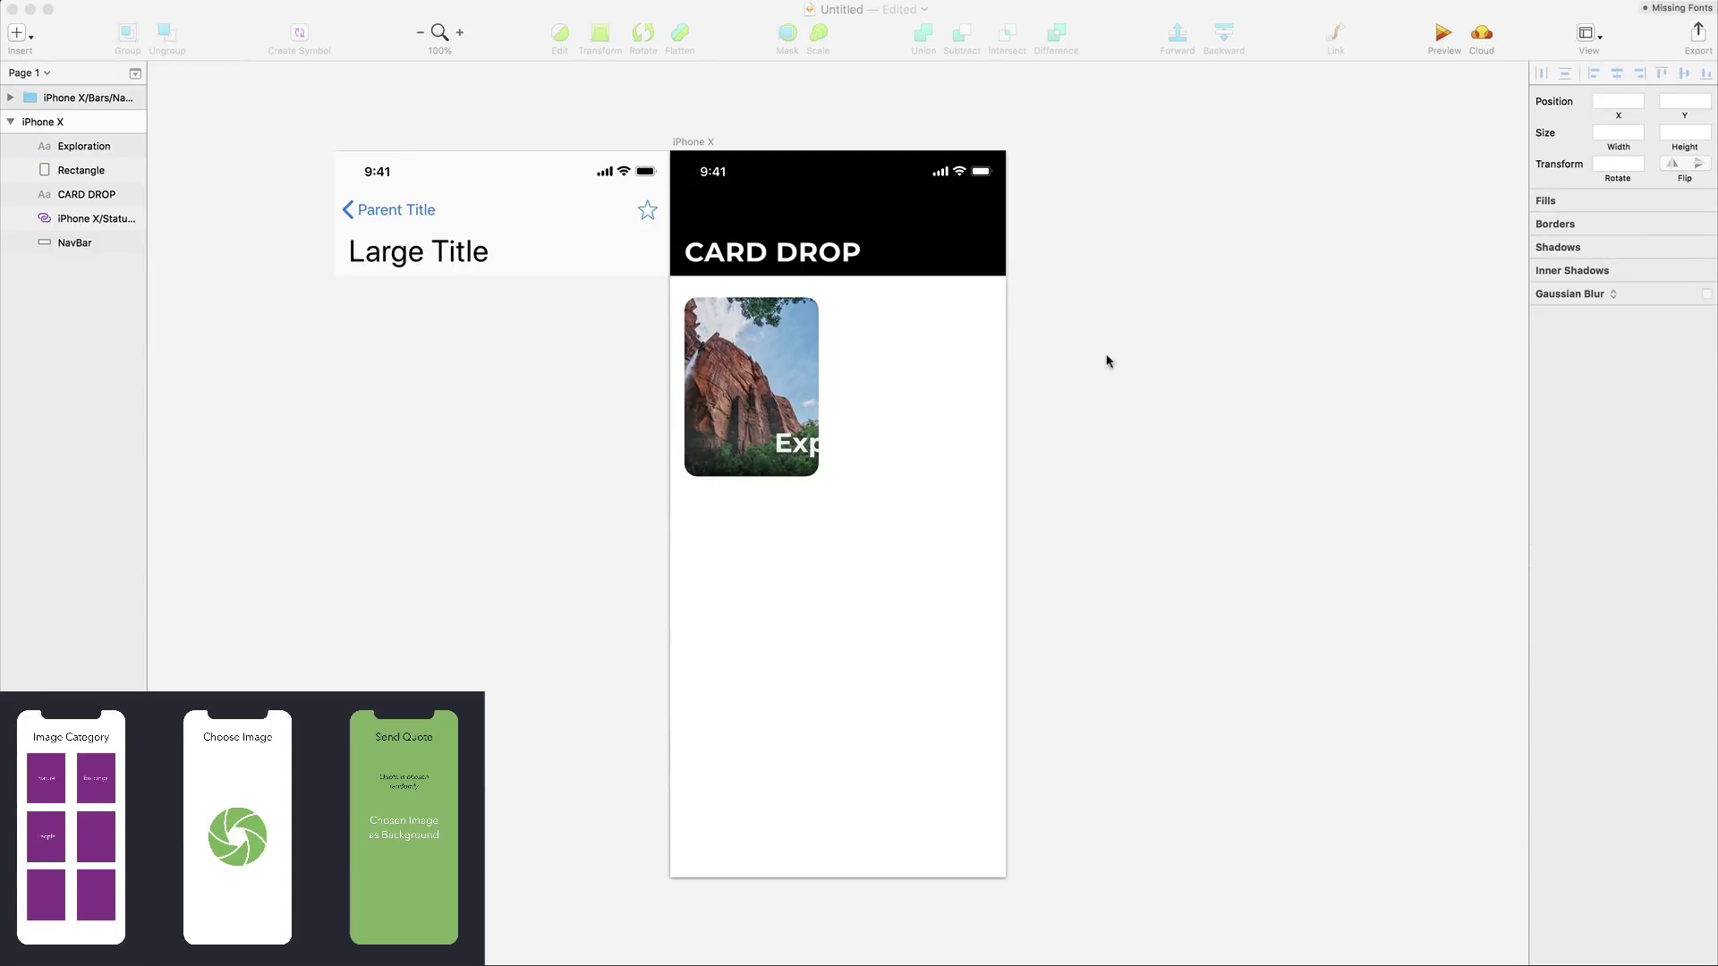
Make Exploration SemiBold size 18 and move it to the card's bottom-left
left_click(886, 447)
left_click(1629, 383)
left_click(1646, 359)
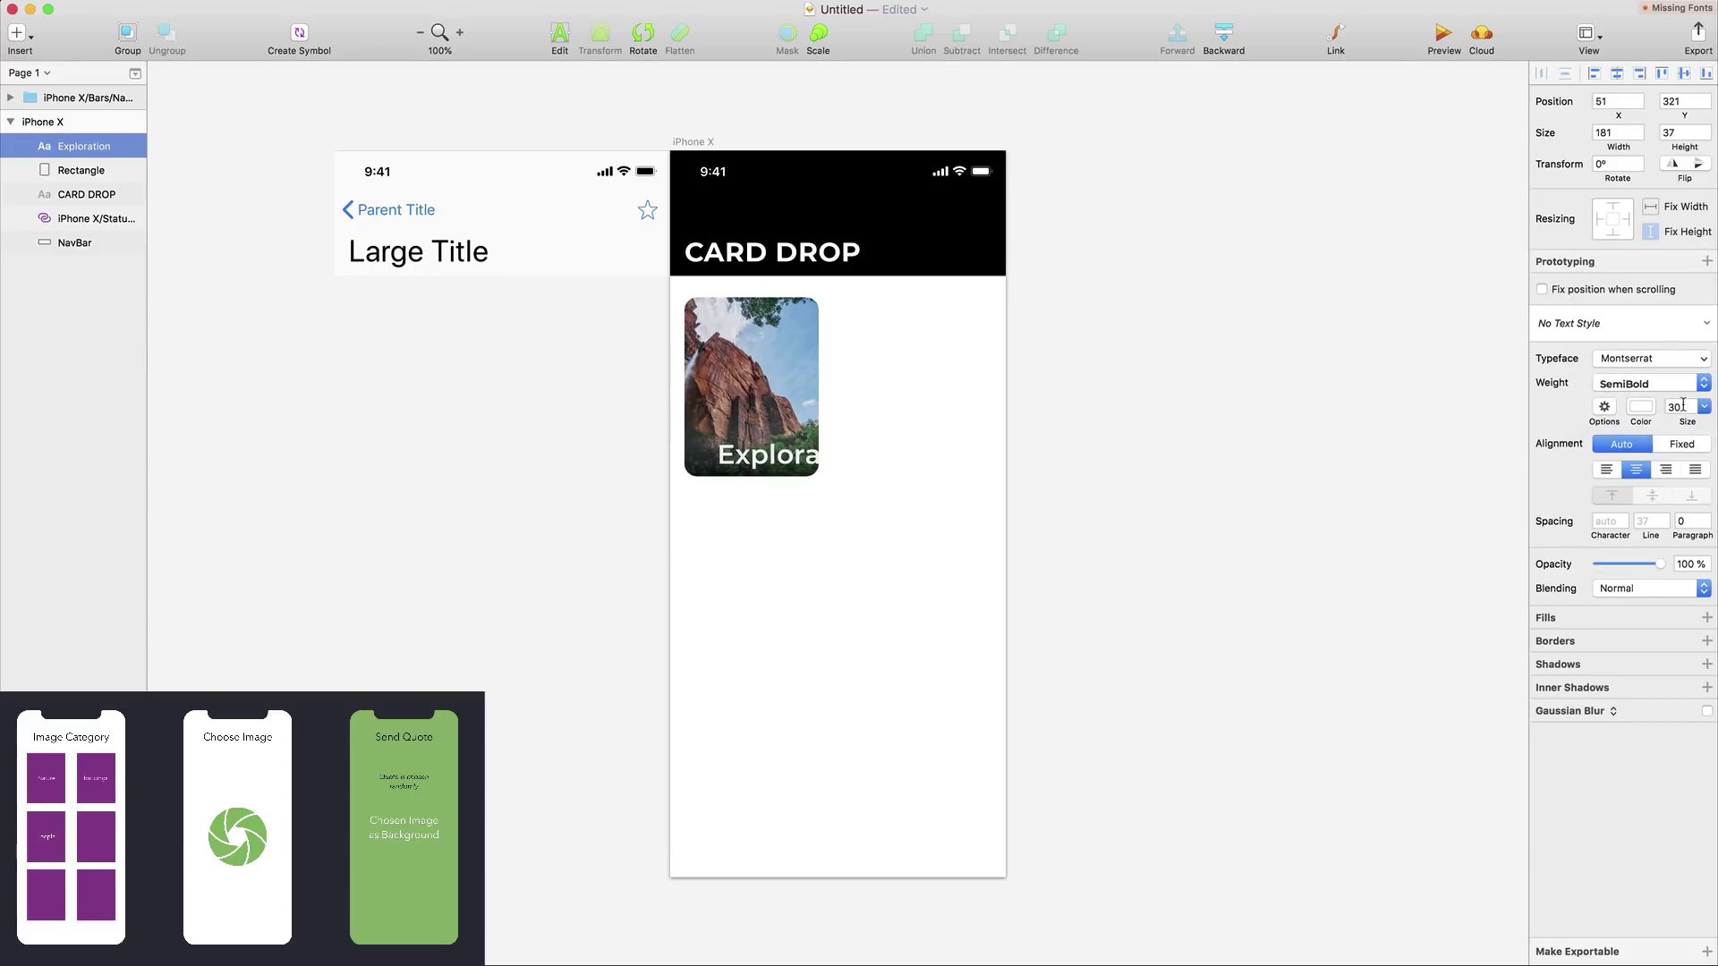
type("16")
key("Return")
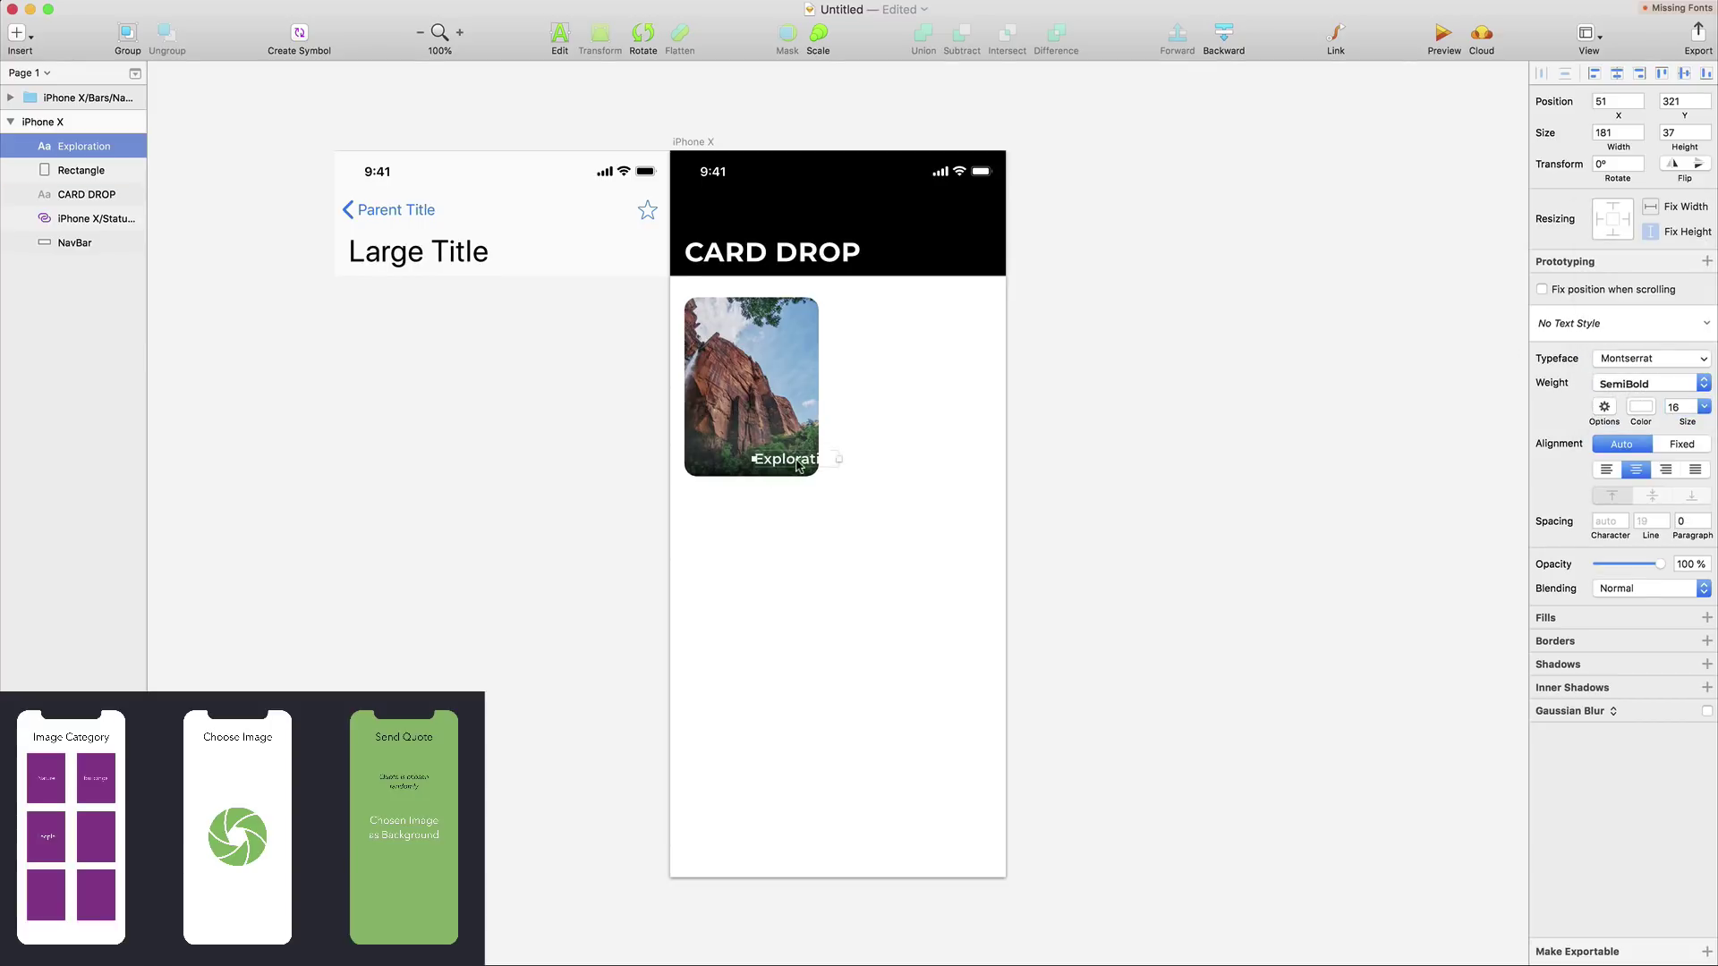
left_click_drag(797, 460, 749, 450)
left_click(1705, 408)
left_click(1673, 520)
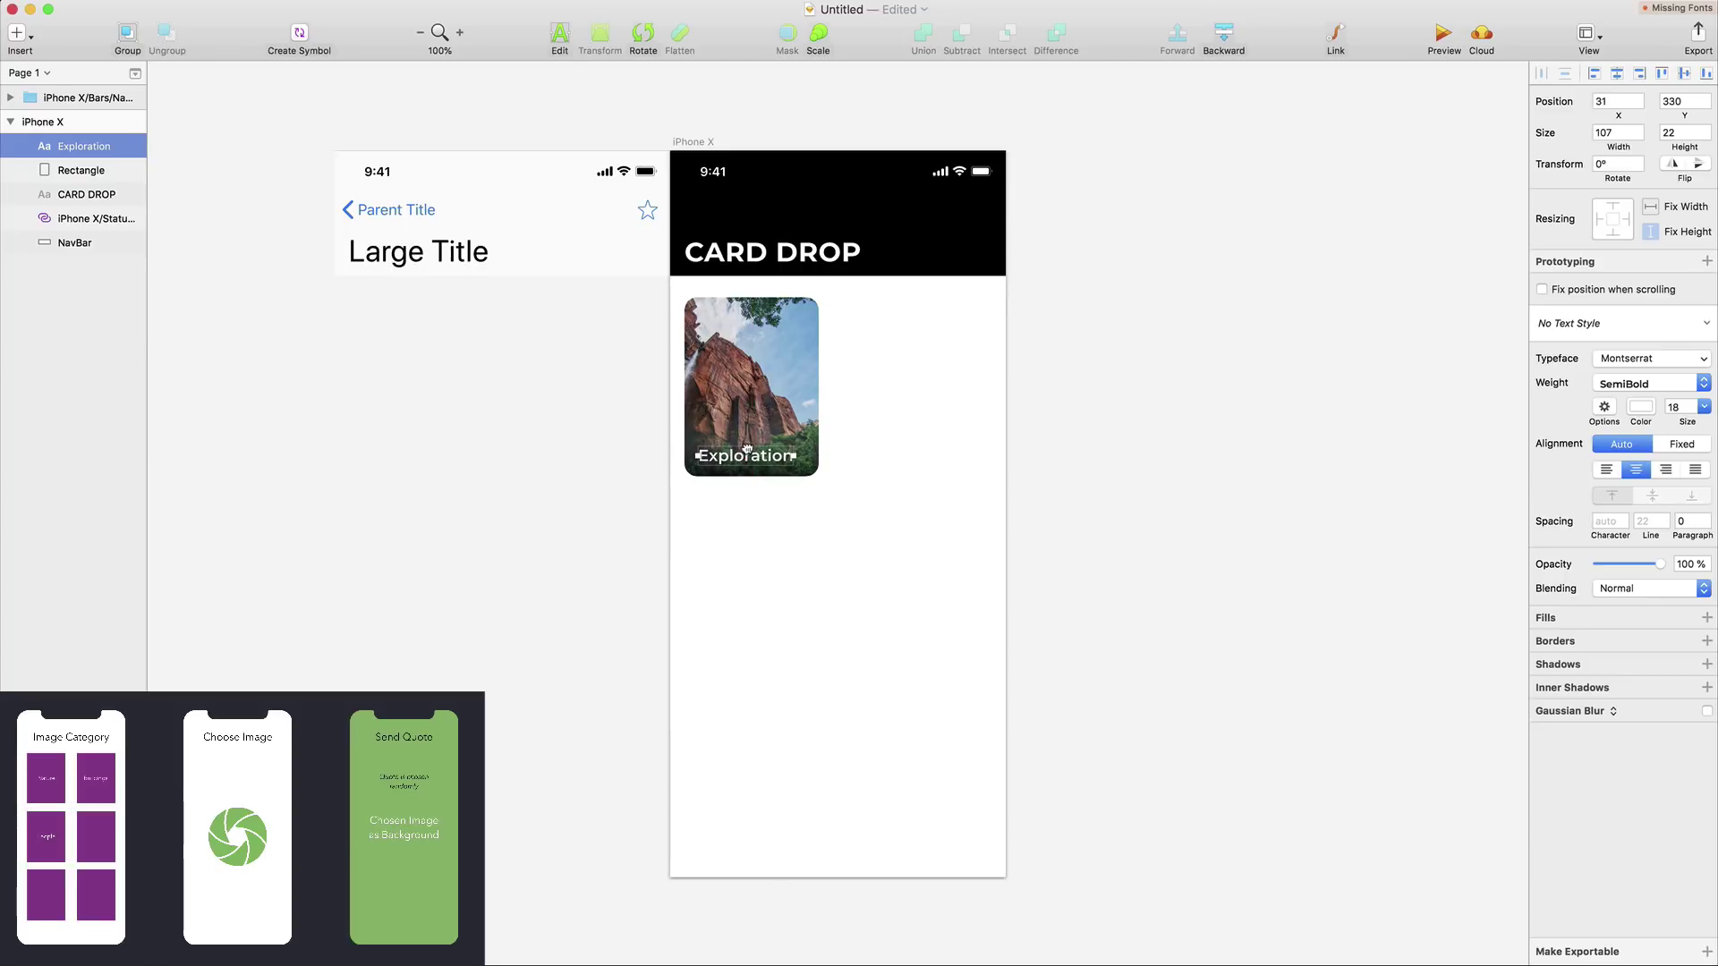
left_click(876, 476)
Nudge Exploration 1 px right and select both the card and its label
key("super+Tab")
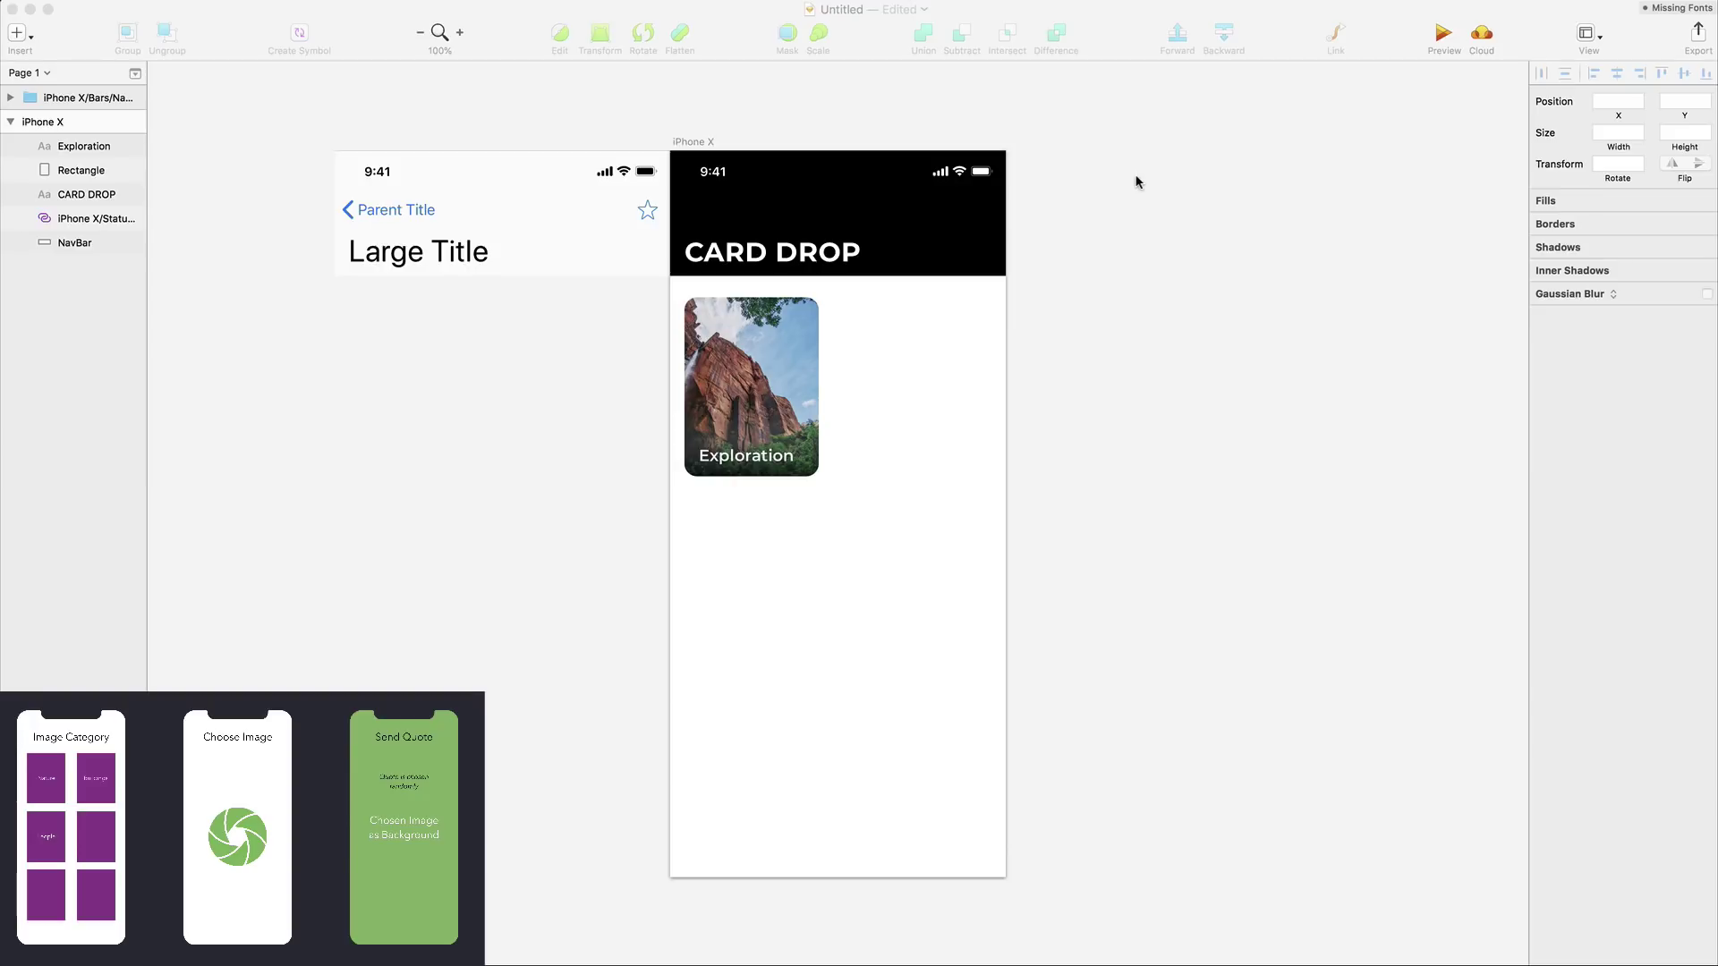
left_click(759, 462)
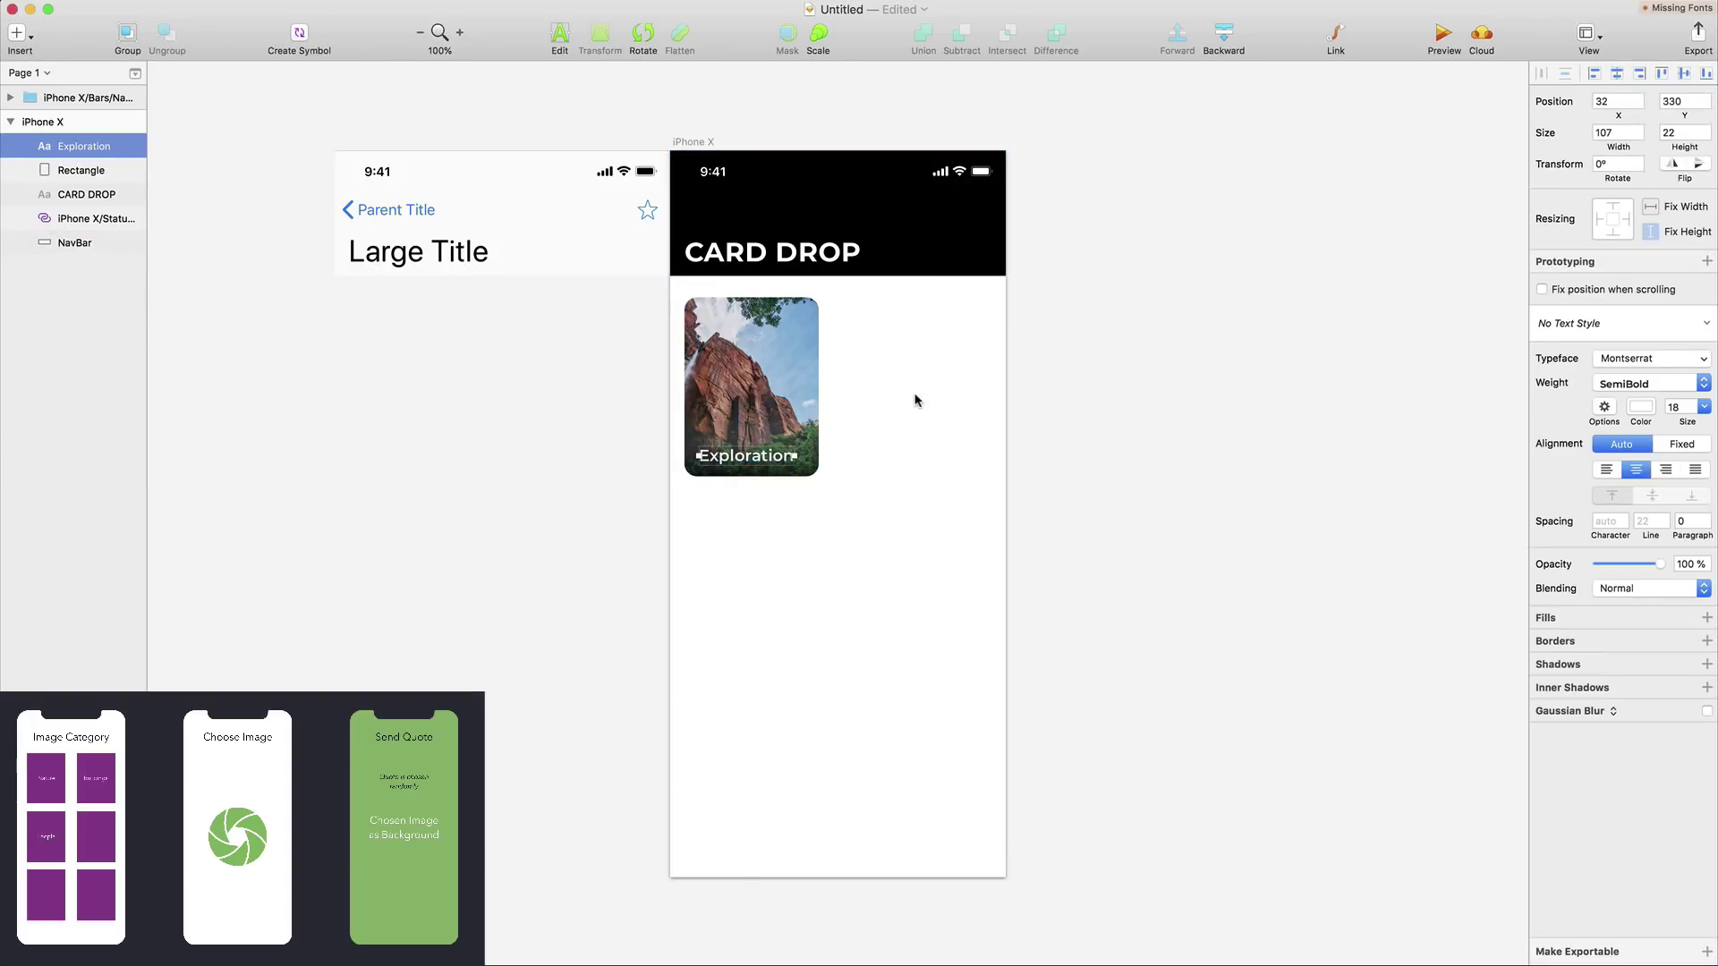
key("Right")
left_click_drag(889, 518, 640, 374)
Turn the card into a symbol named 'ImageCategoryCell'
left_click(301, 40)
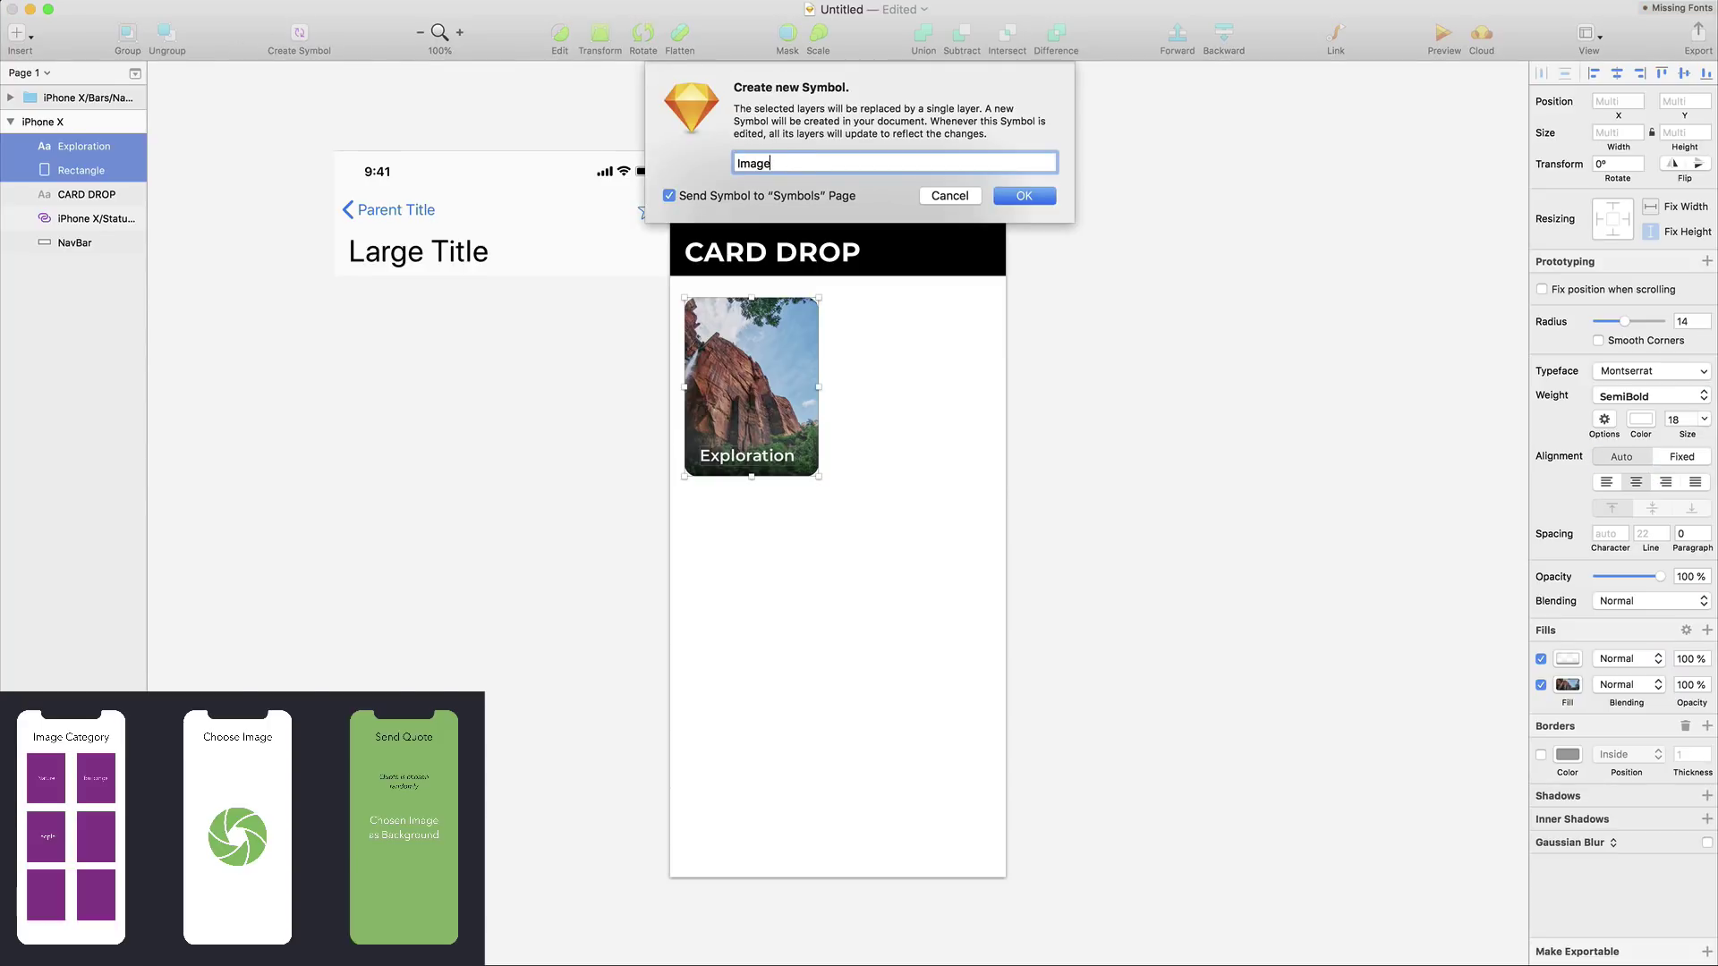
type("ImageCategoryCell")
key("Return")
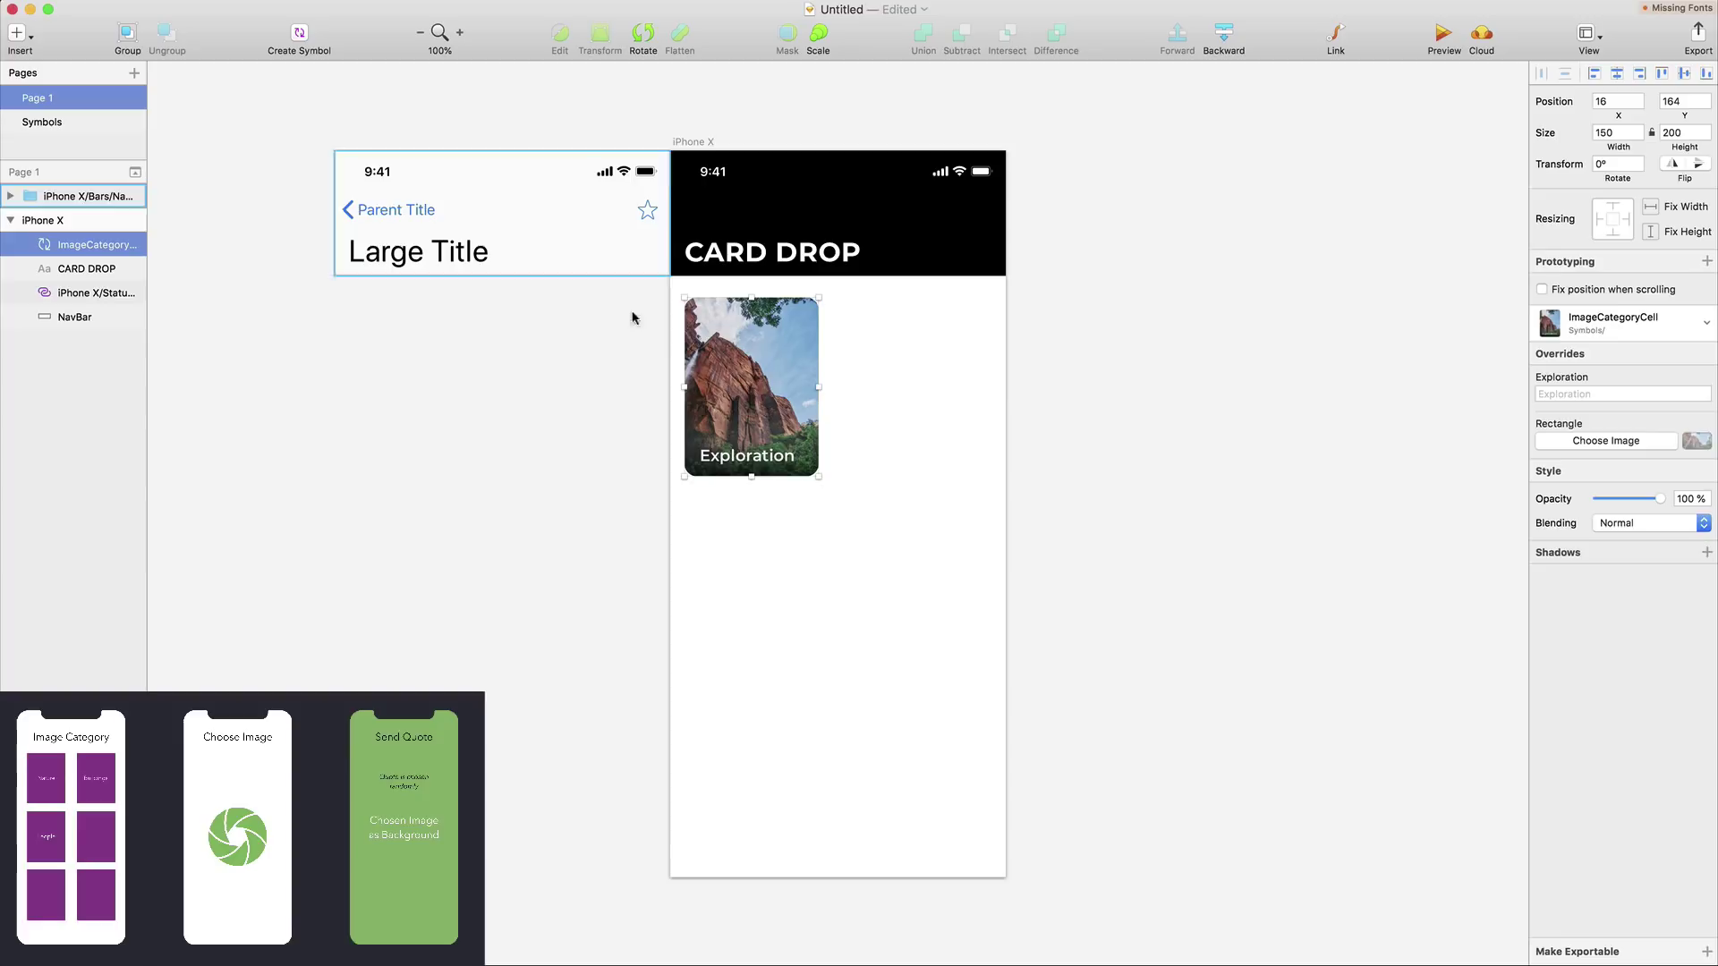
Duplicate the card to its right, nudged 2 px, and add a copy below
left_click_drag(780, 376, 933, 353, "alt")
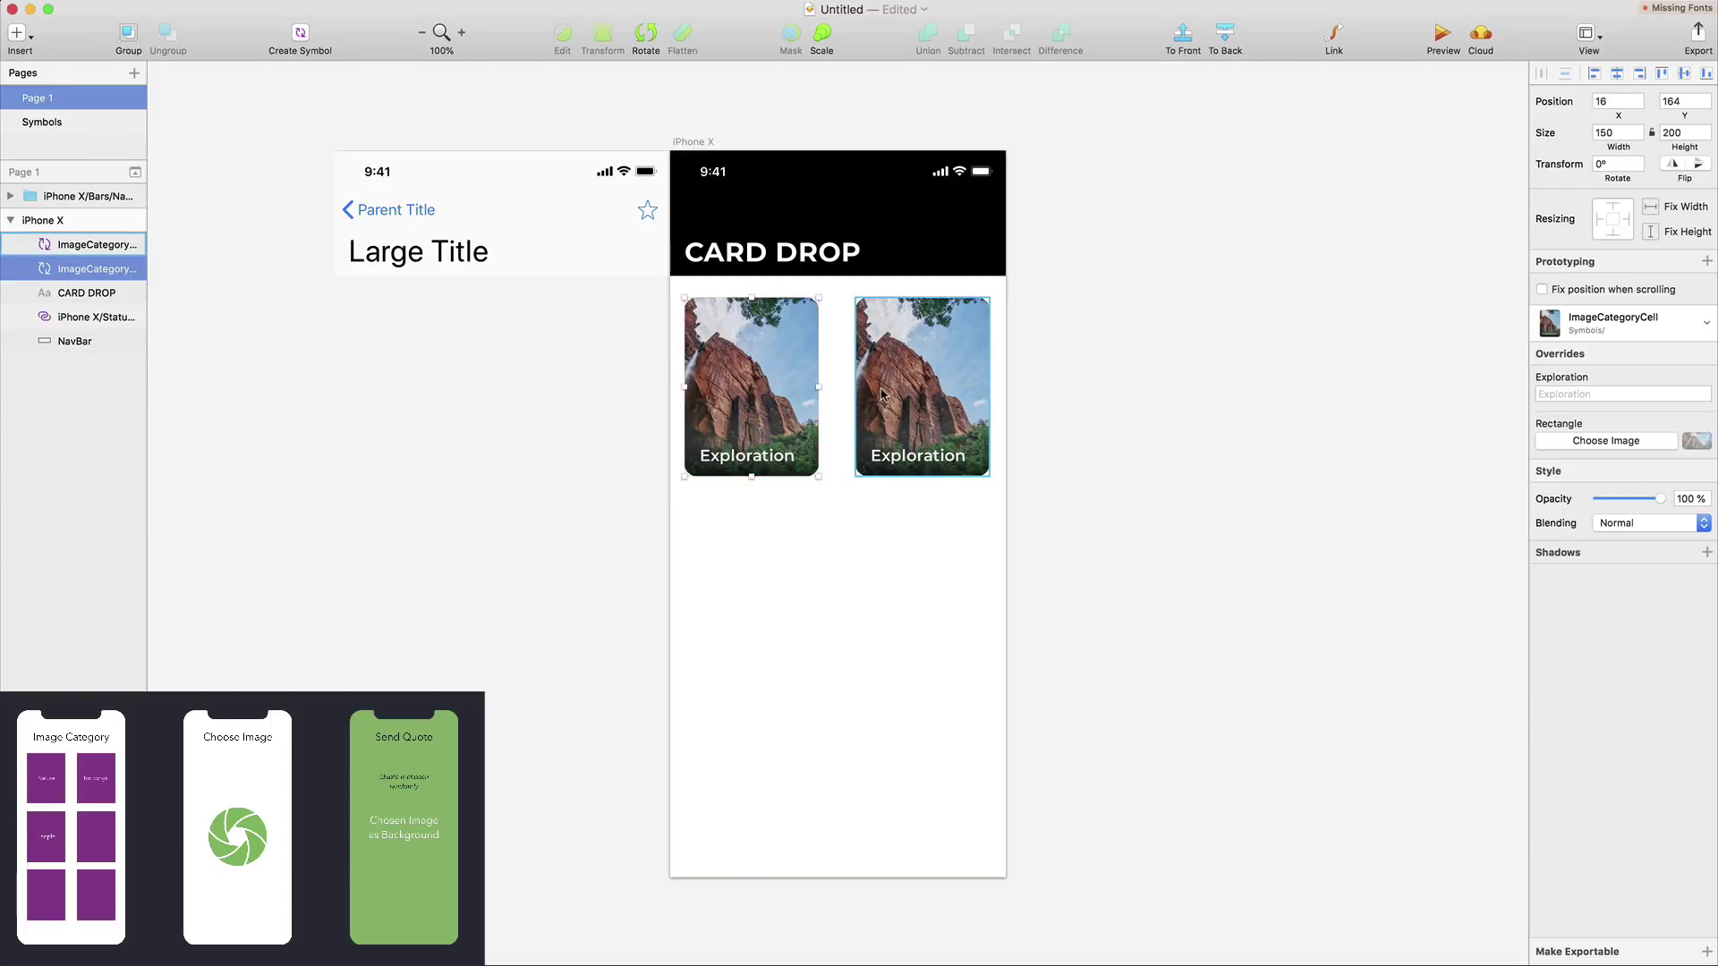
key("Right")
key("Right")
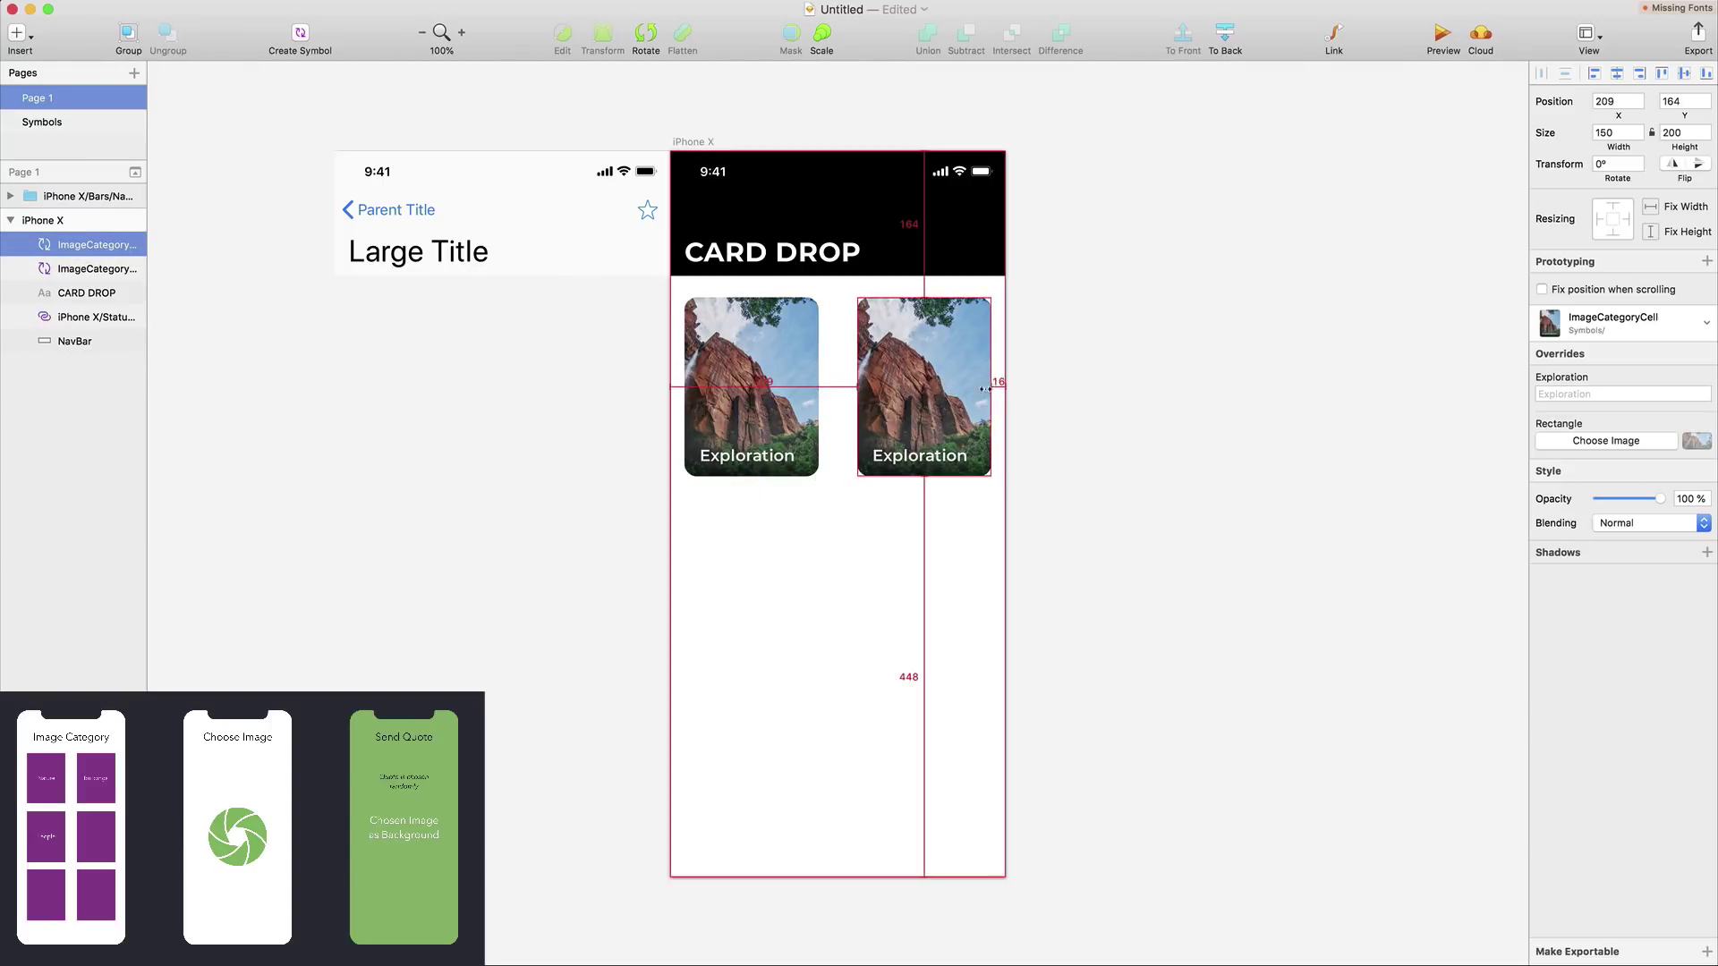
left_click(923, 530)
left_click(922, 422)
left_click_drag(922, 369, 931, 547)
Fill the bottom row with duplicated cards to complete the three-by-two grid
left_click(791, 543)
left_click_drag(791, 544, 793, 732)
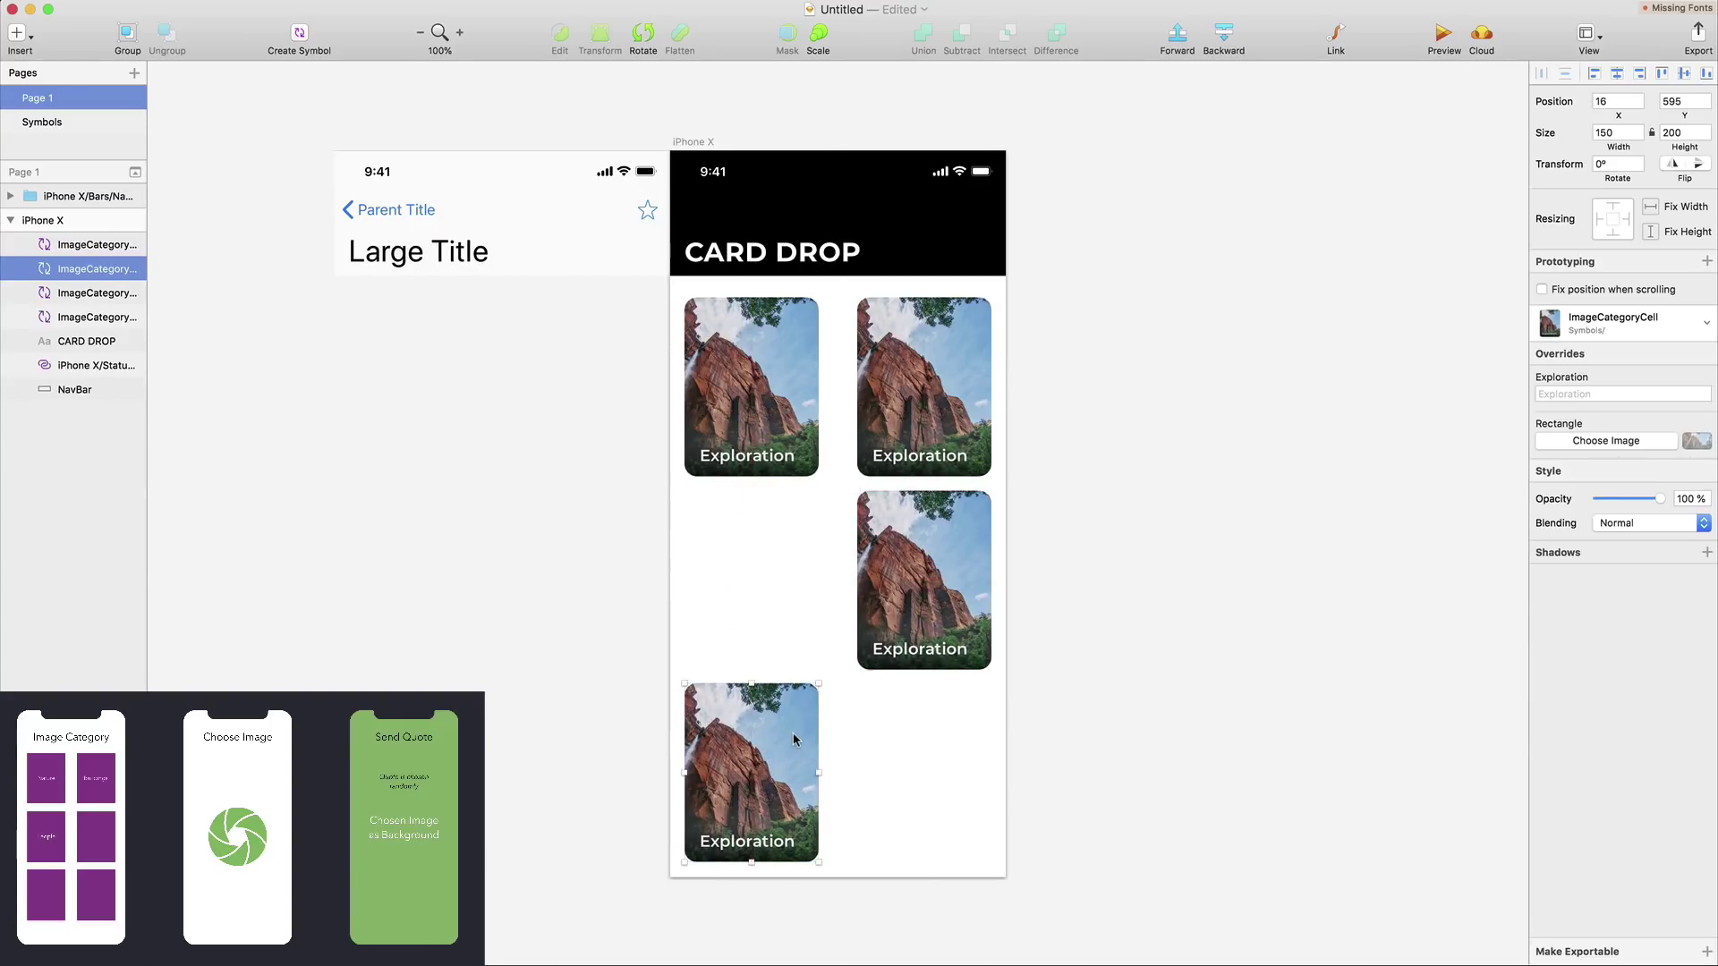
key("super+z")
left_click_drag(735, 586, 748, 763)
key("super+z")
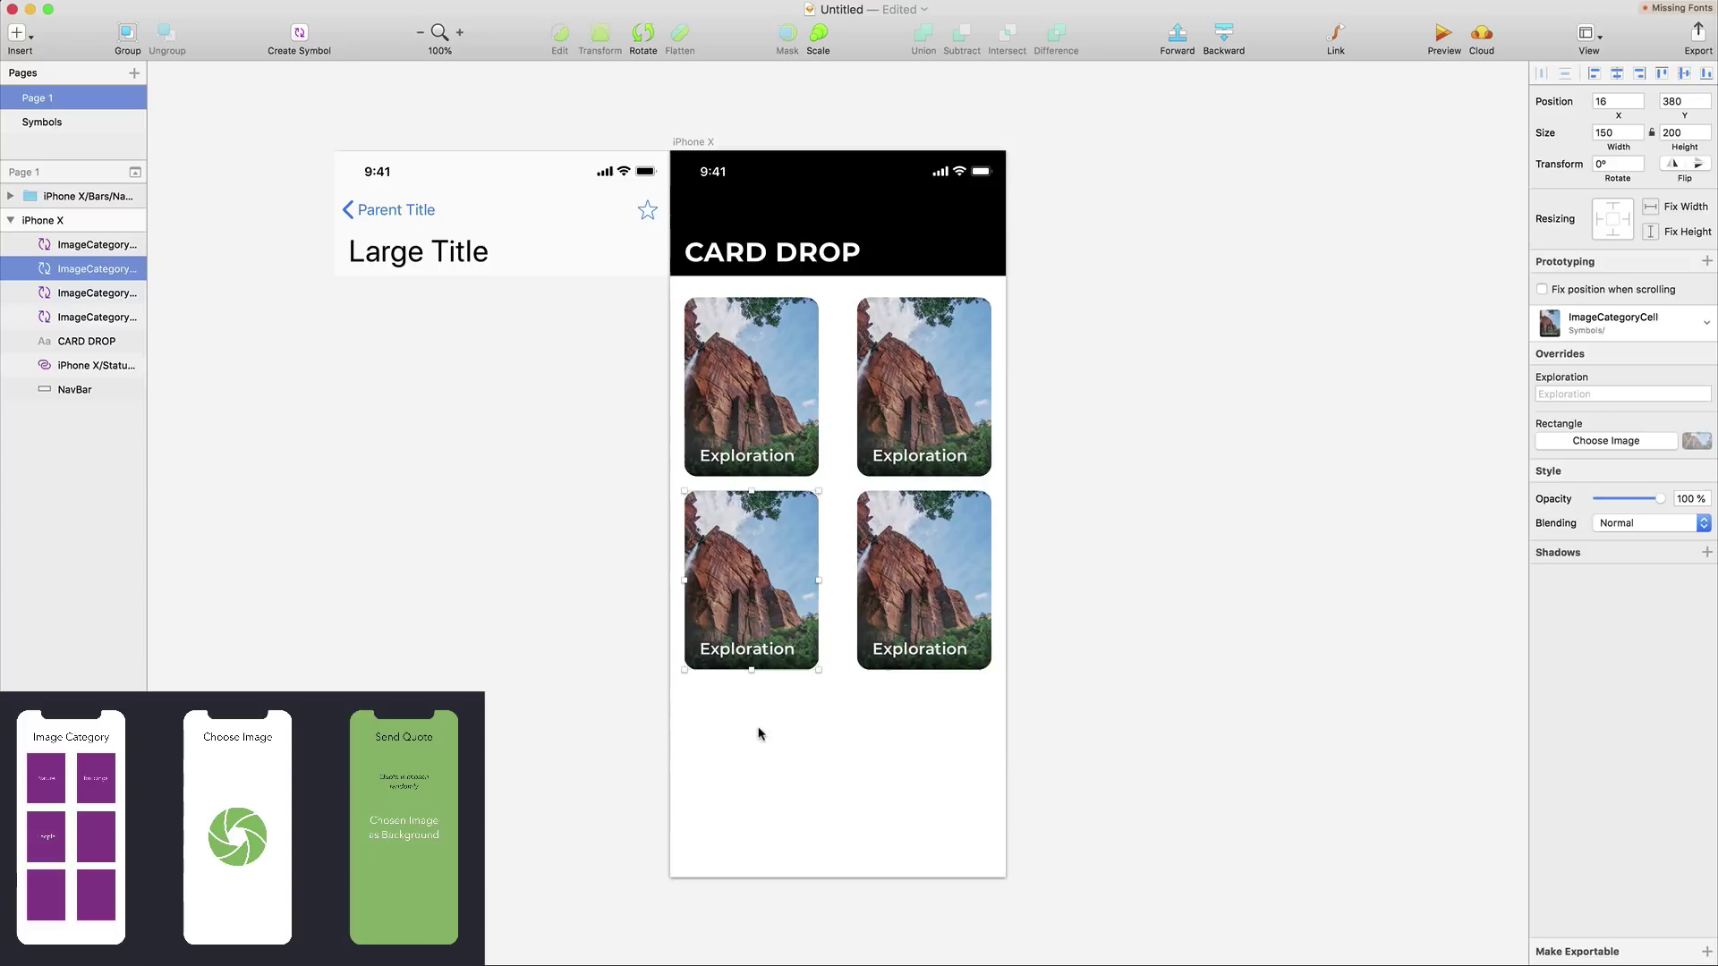
left_click_drag(754, 572, 929, 754)
key("super+d")
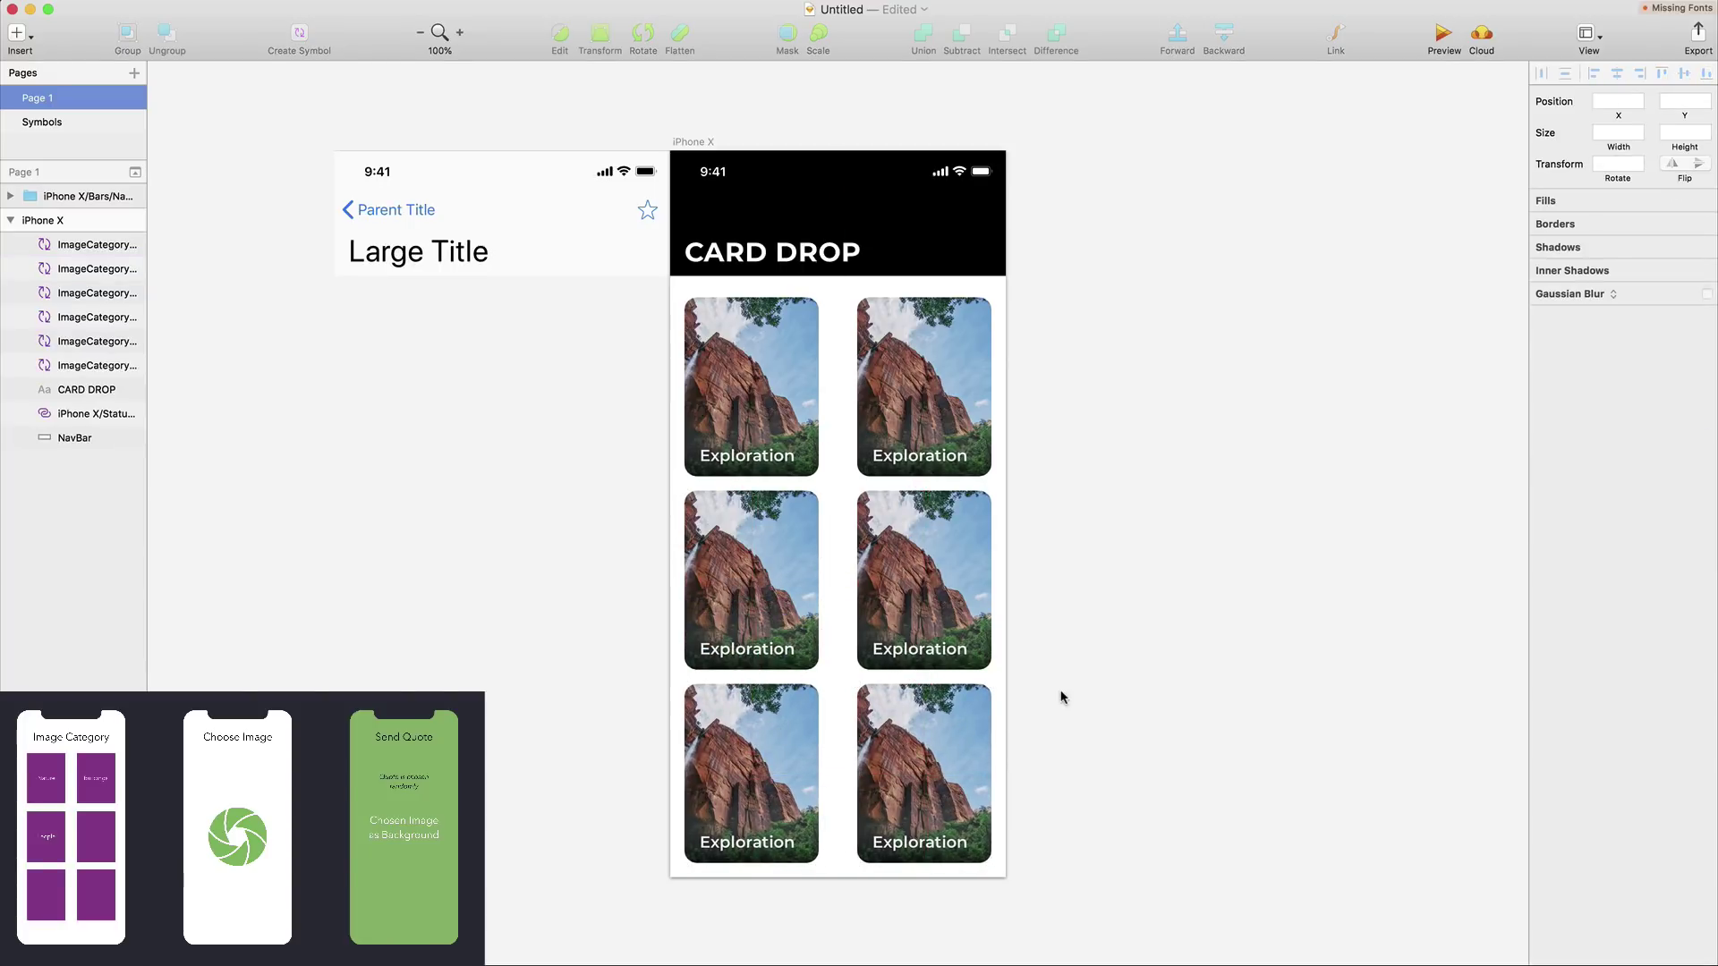
Give the top-right card a circuit-board photo and the middle-left card a food bowl photo
left_click(881, 454)
left_click(1606, 441)
double_click(1035, 398)
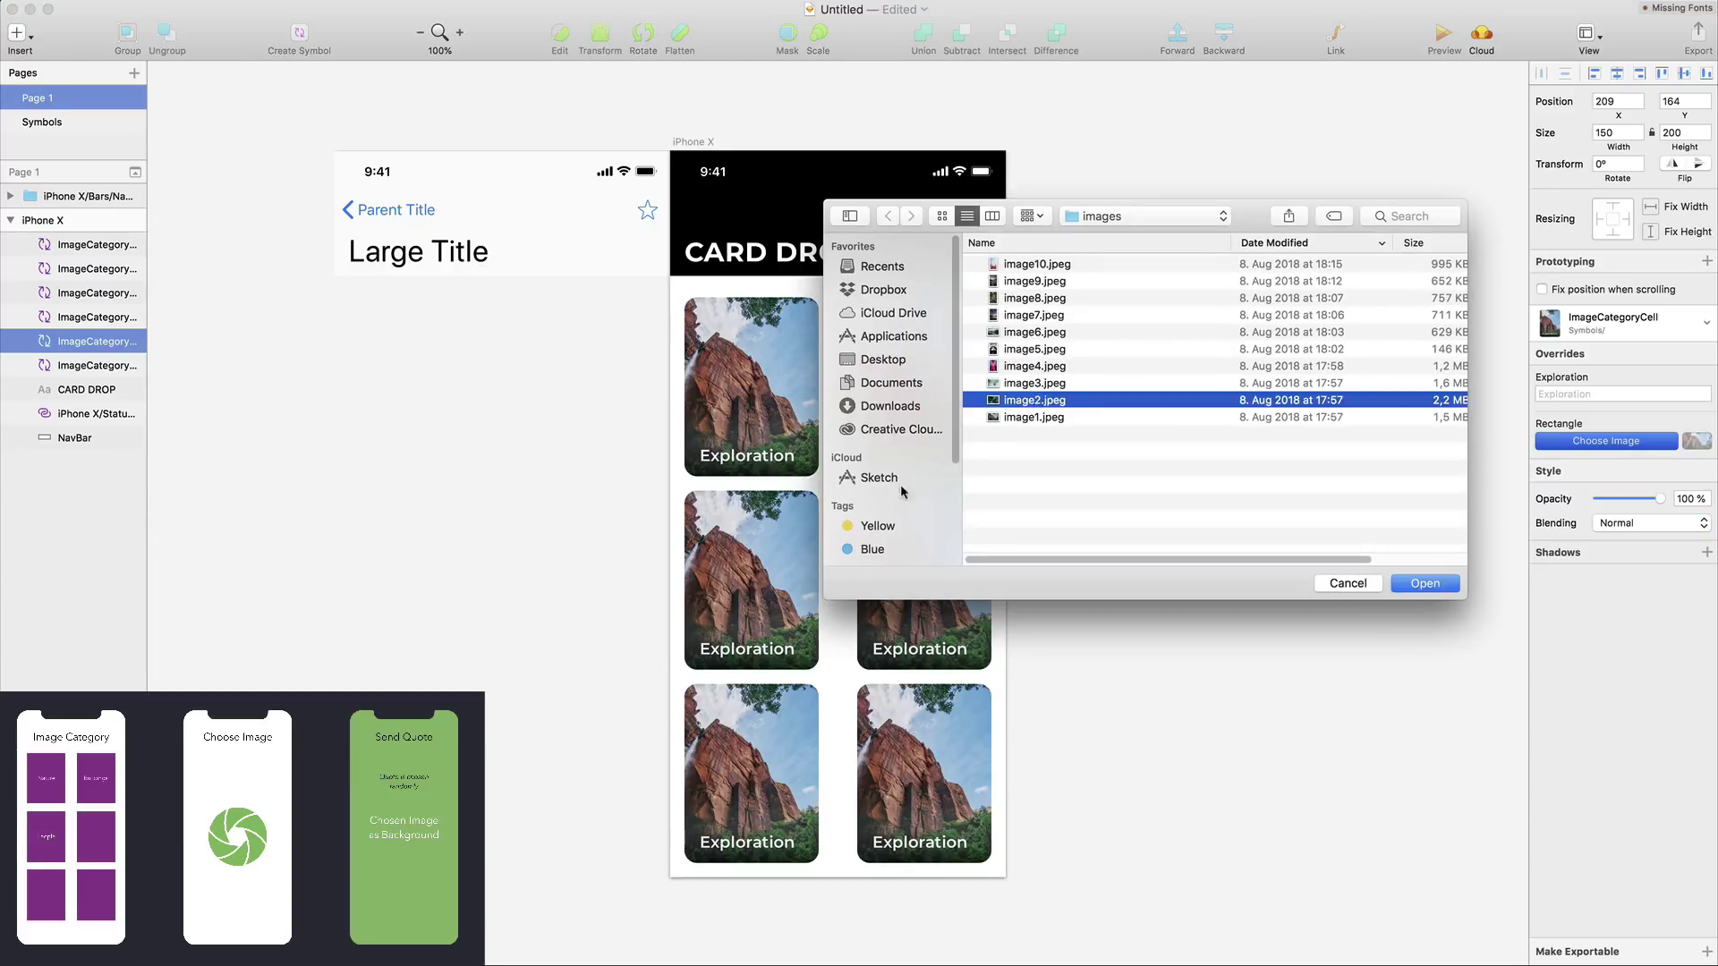
left_click(771, 571)
left_click(1610, 441)
left_click(1077, 383)
key("Return")
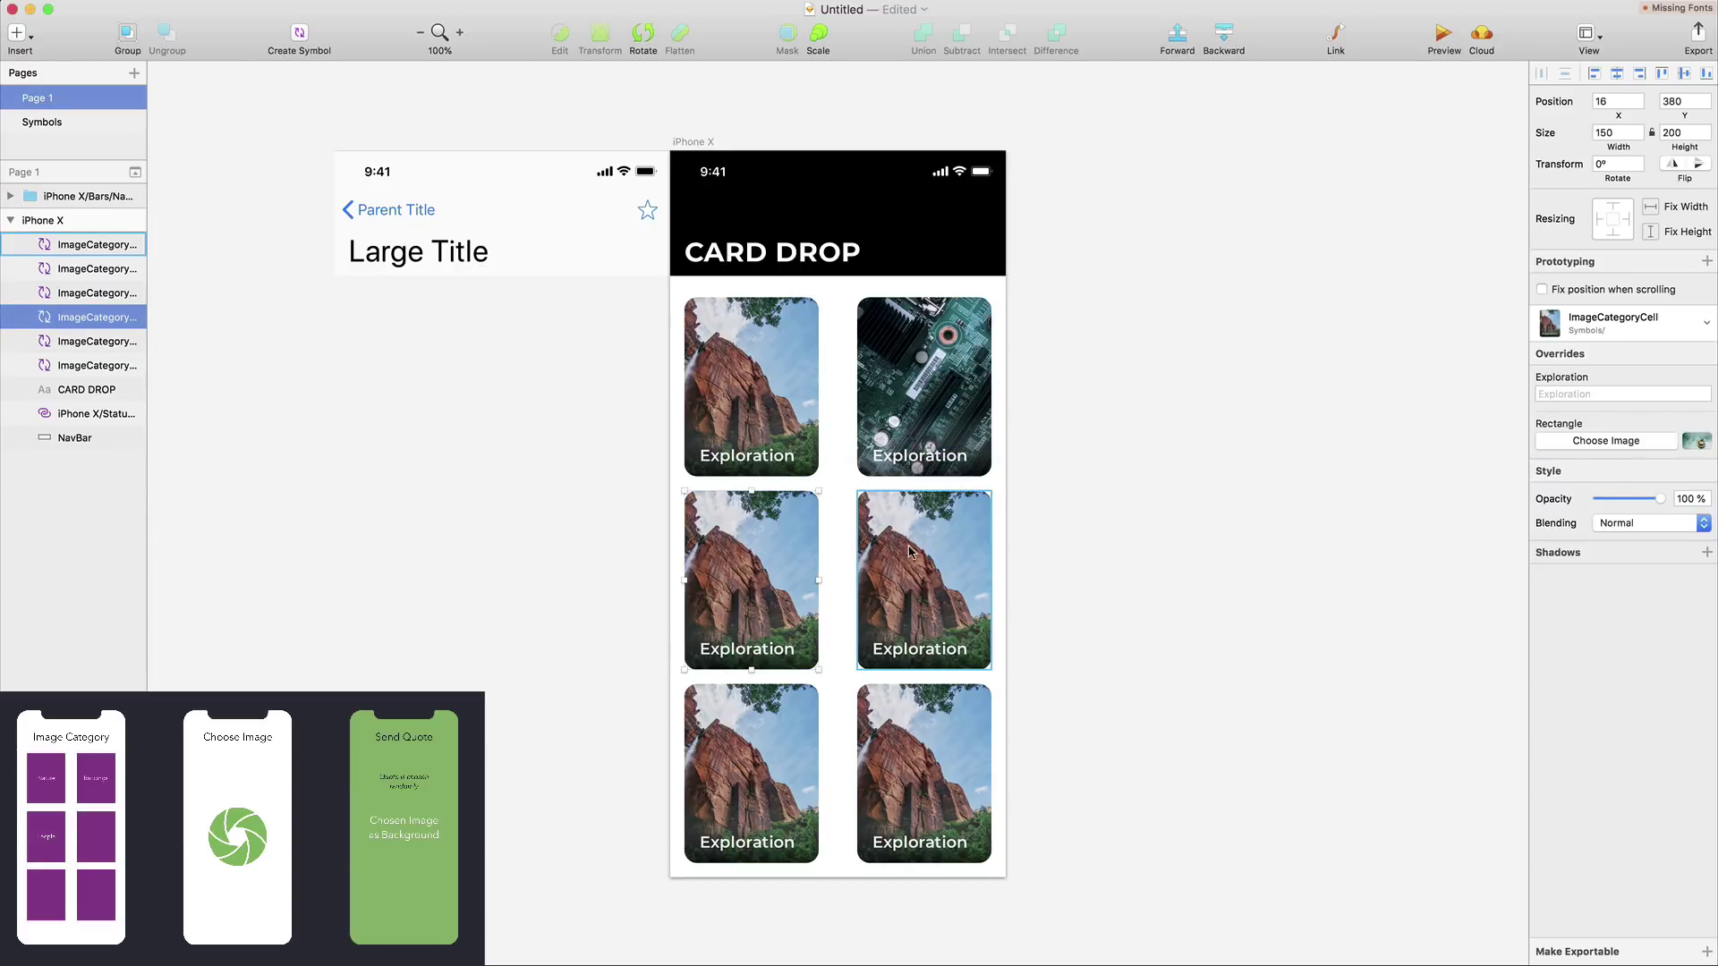
Set pink corridor, heart-hands and purple night sky photos on the remaining three cards
key("Tab")
left_click(1598, 438)
left_click(1056, 367)
key("Return")
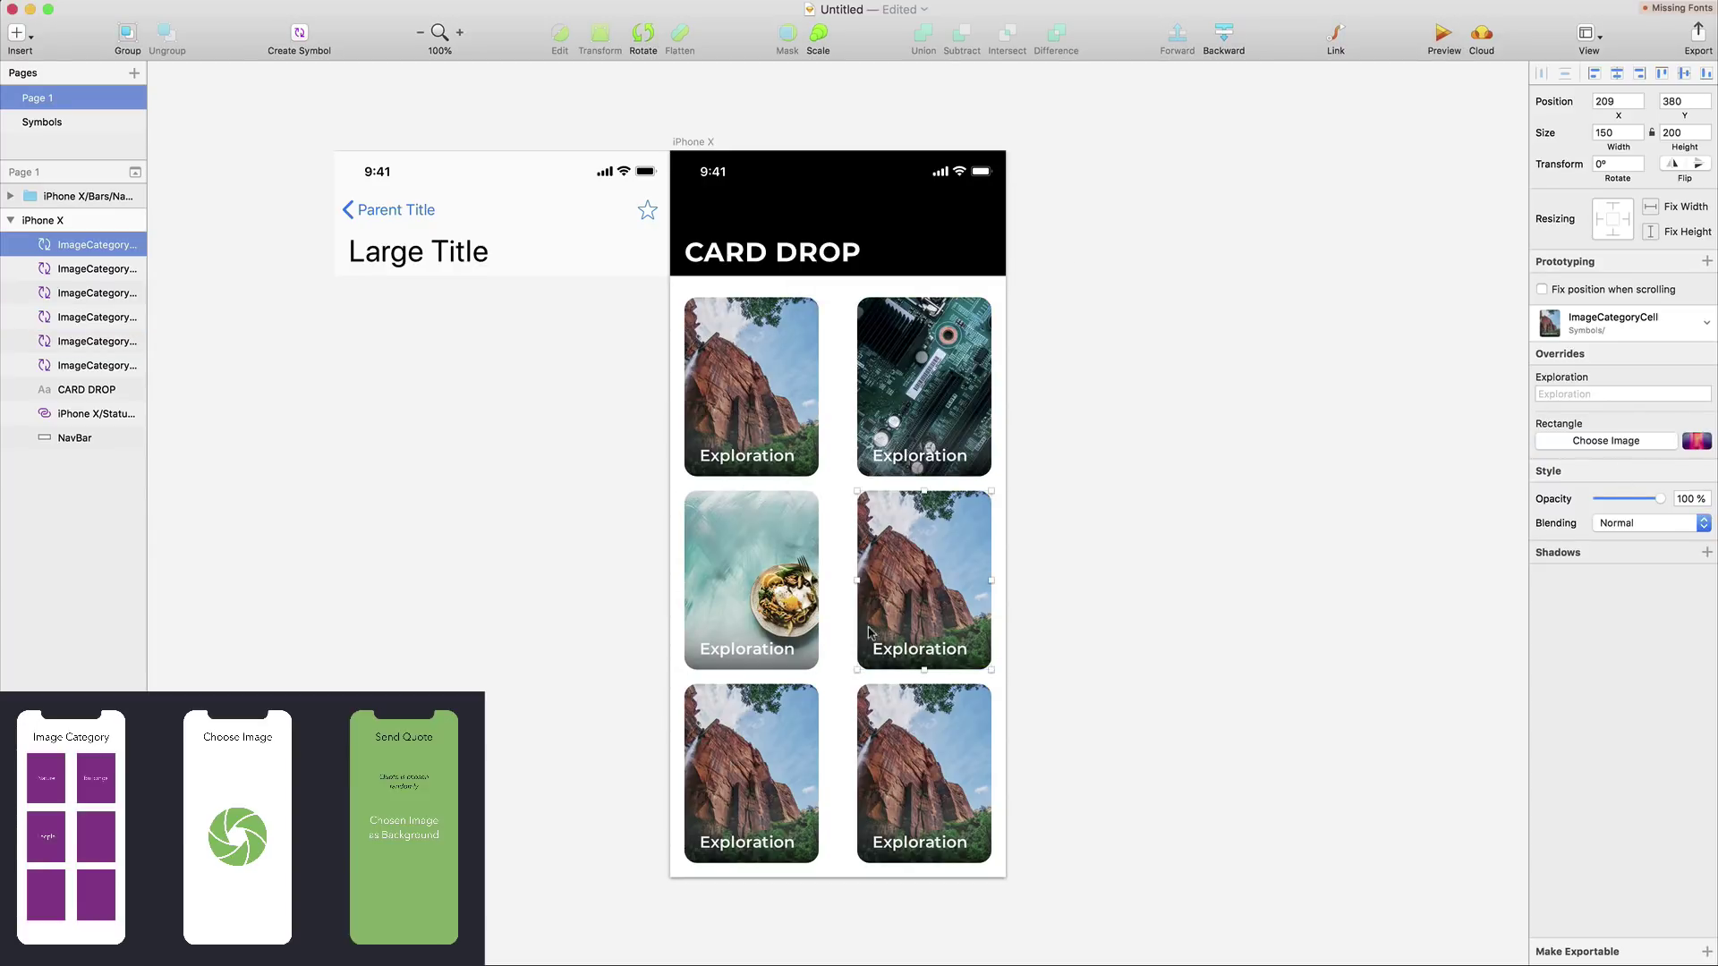
key("Tab")
left_click(1579, 441)
left_click(1038, 349)
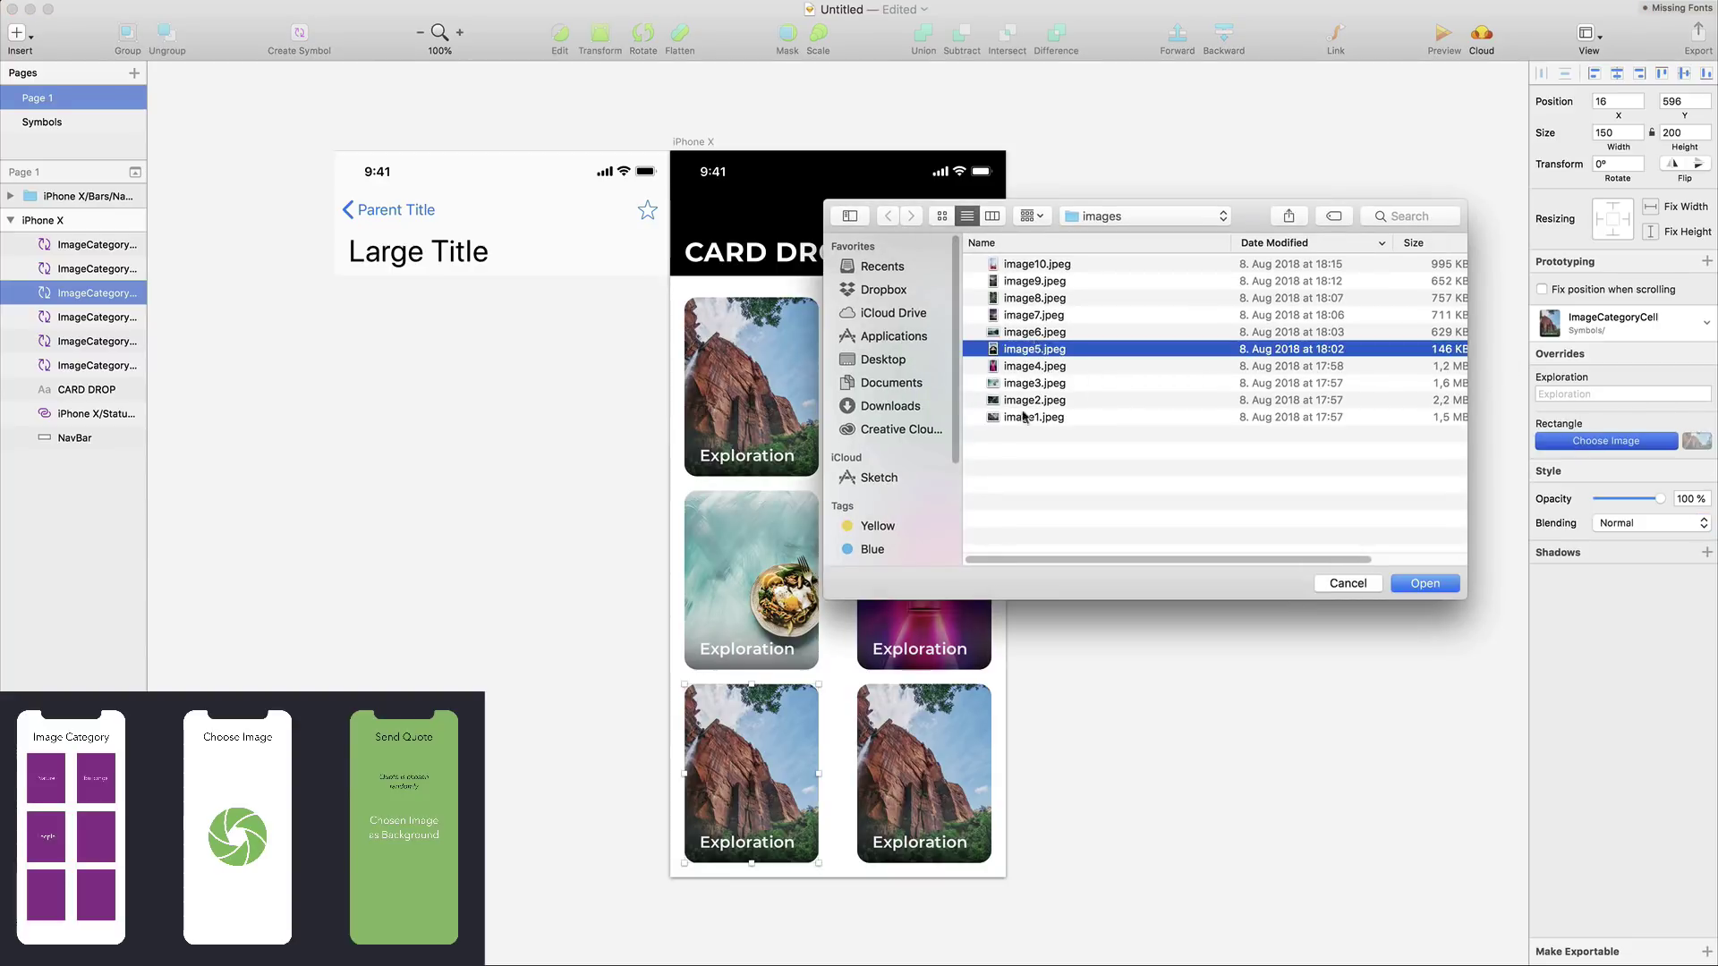
key("Return")
key("Tab")
left_click(1645, 440)
left_click(1046, 326)
key("Return")
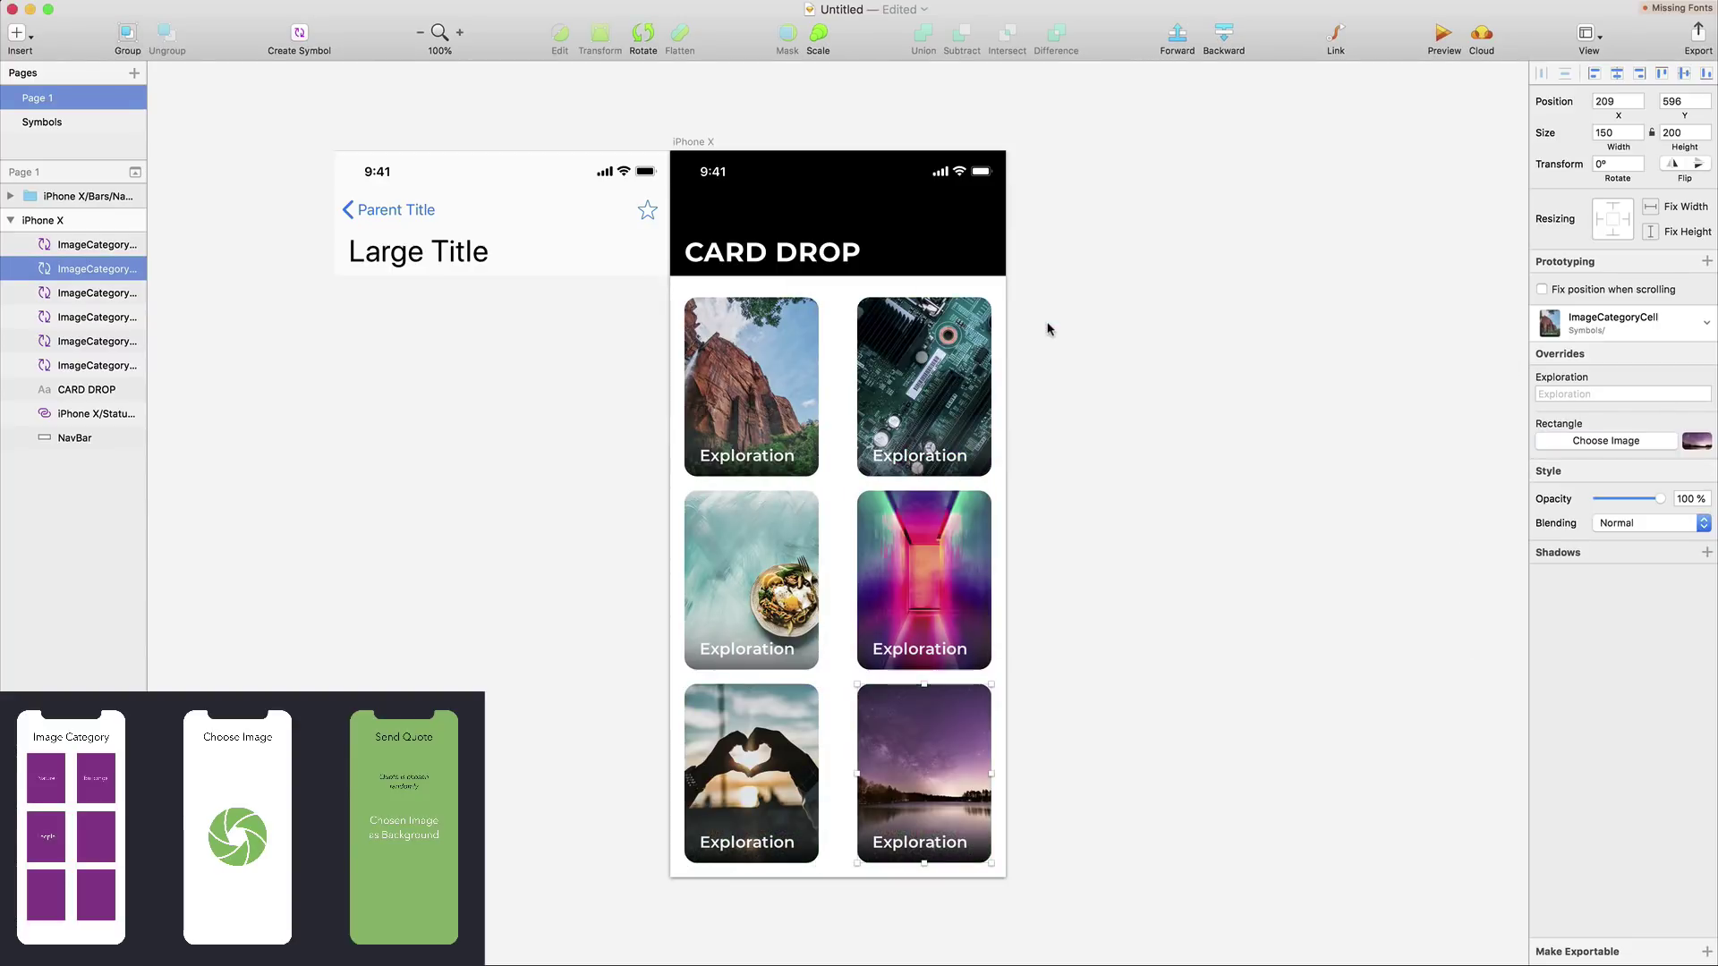
Label the circuit-board card 'Technology' and the food card 'Food'
left_click(1268, 633)
left_click(940, 451)
left_click(1576, 394)
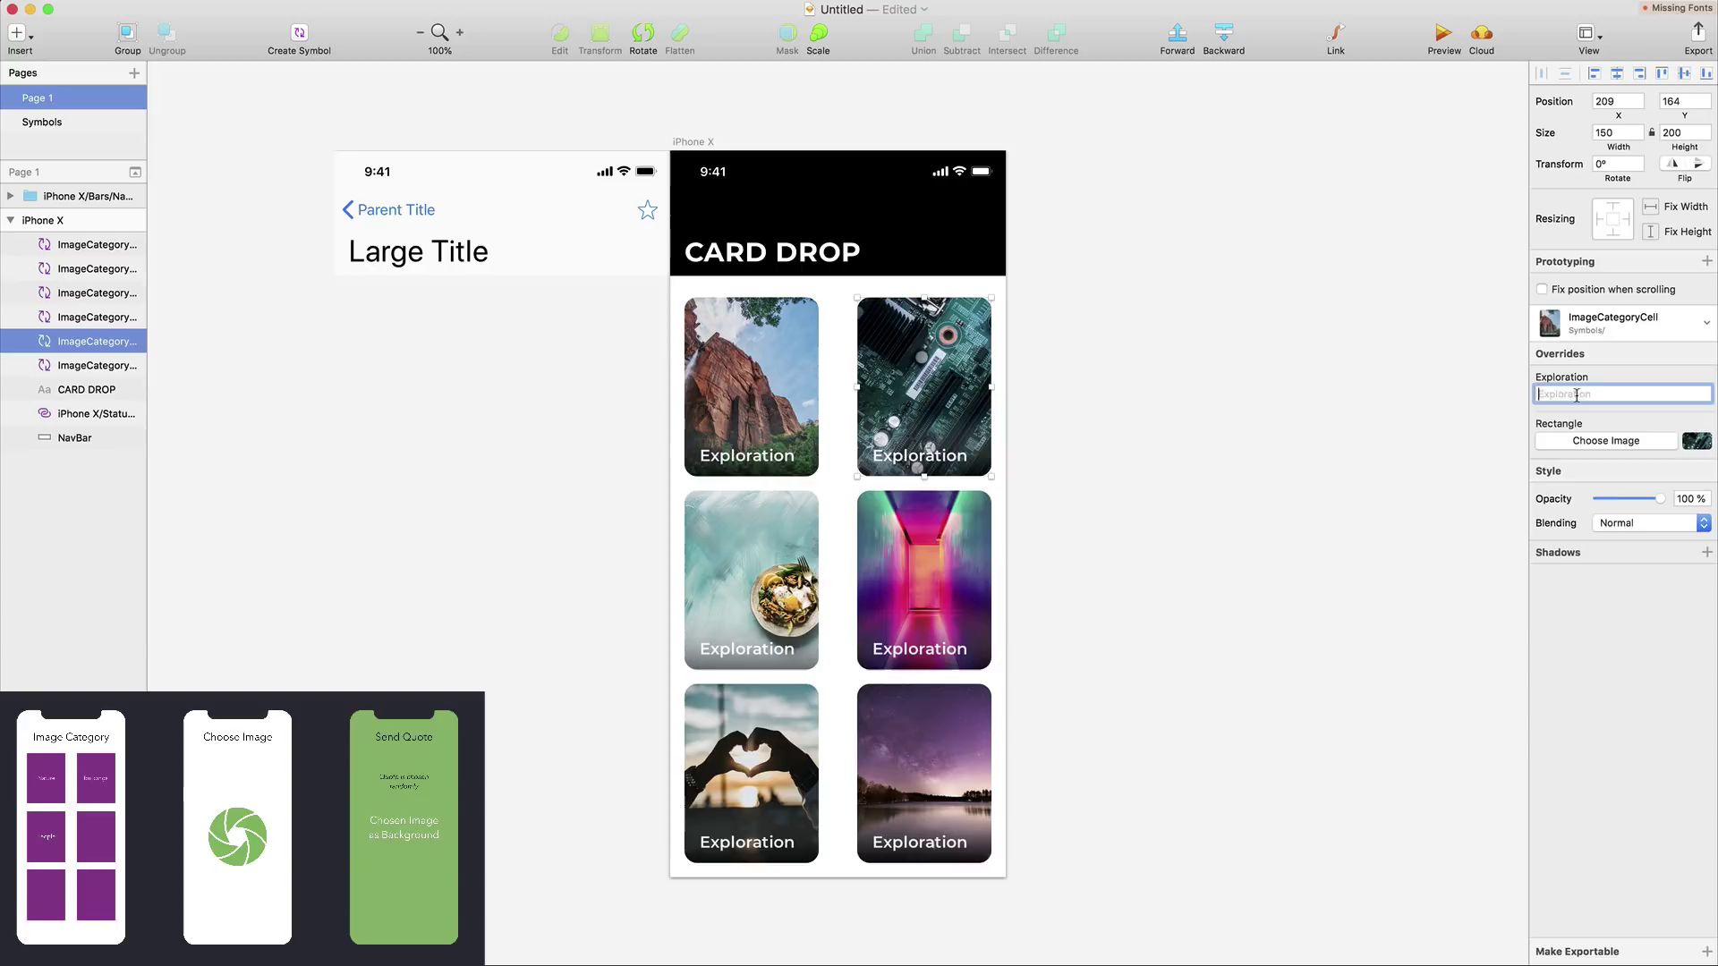
type("Technology")
key("Return")
left_click(770, 548)
left_click(1576, 395)
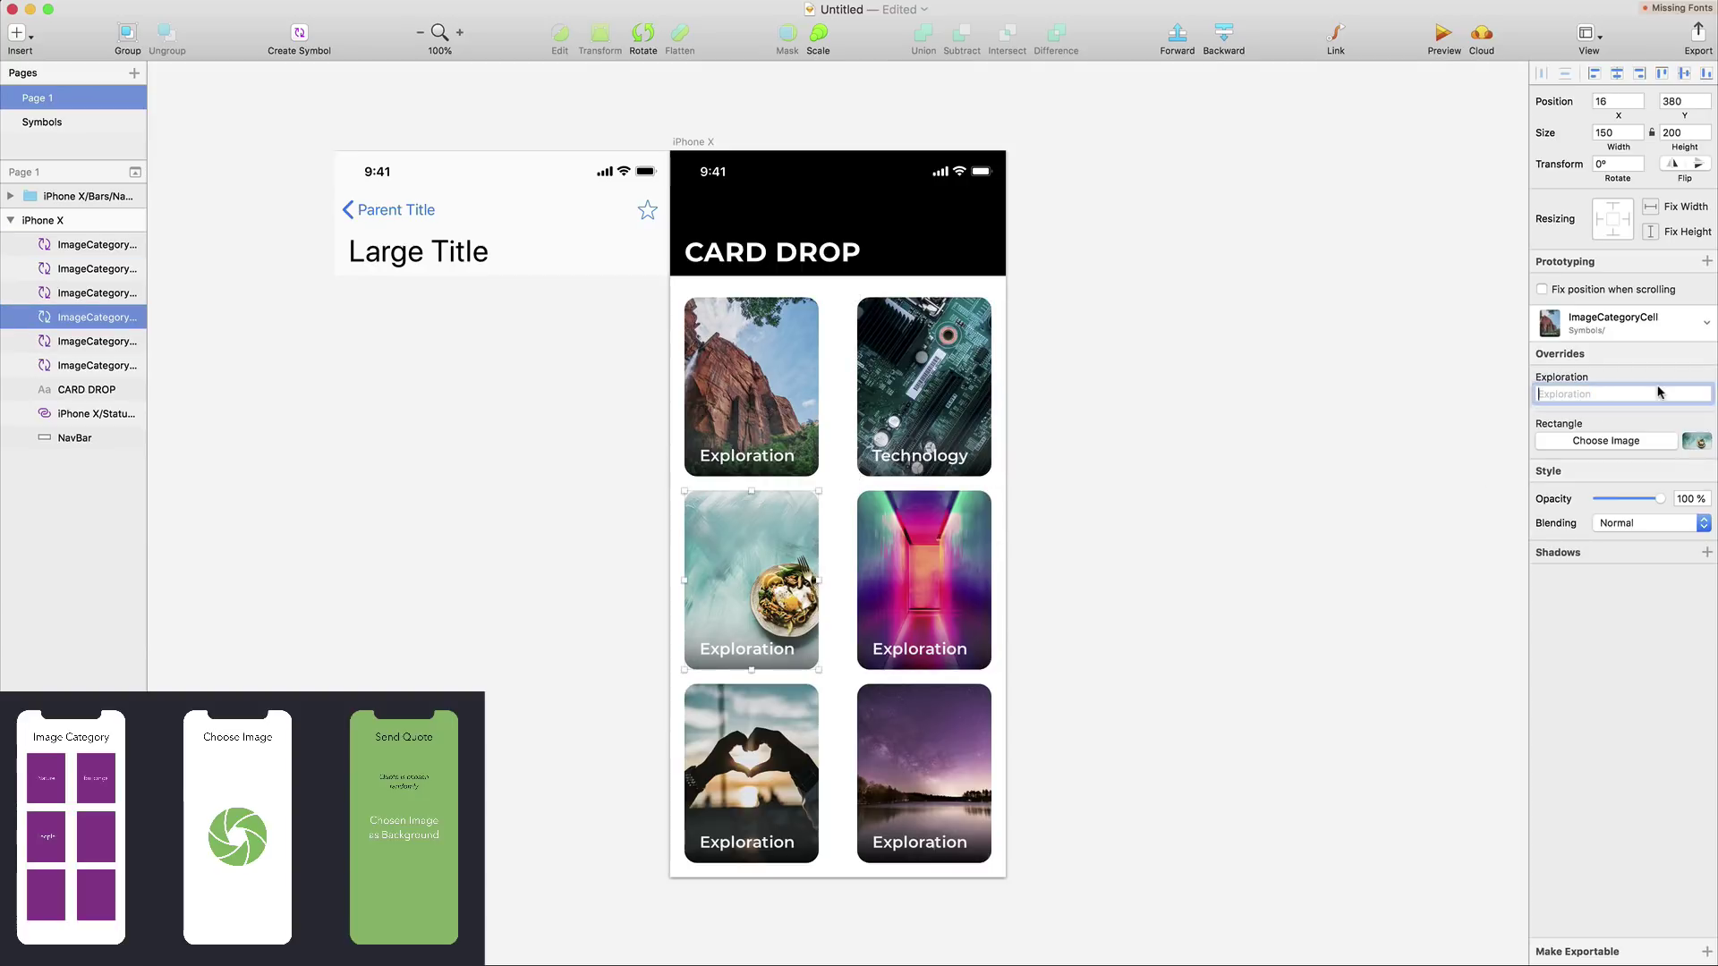
type("Food")
key("Return")
Label the corridor, heart and night sky cards 'Archicture', 'Love' and 'Space'
left_click(949, 582)
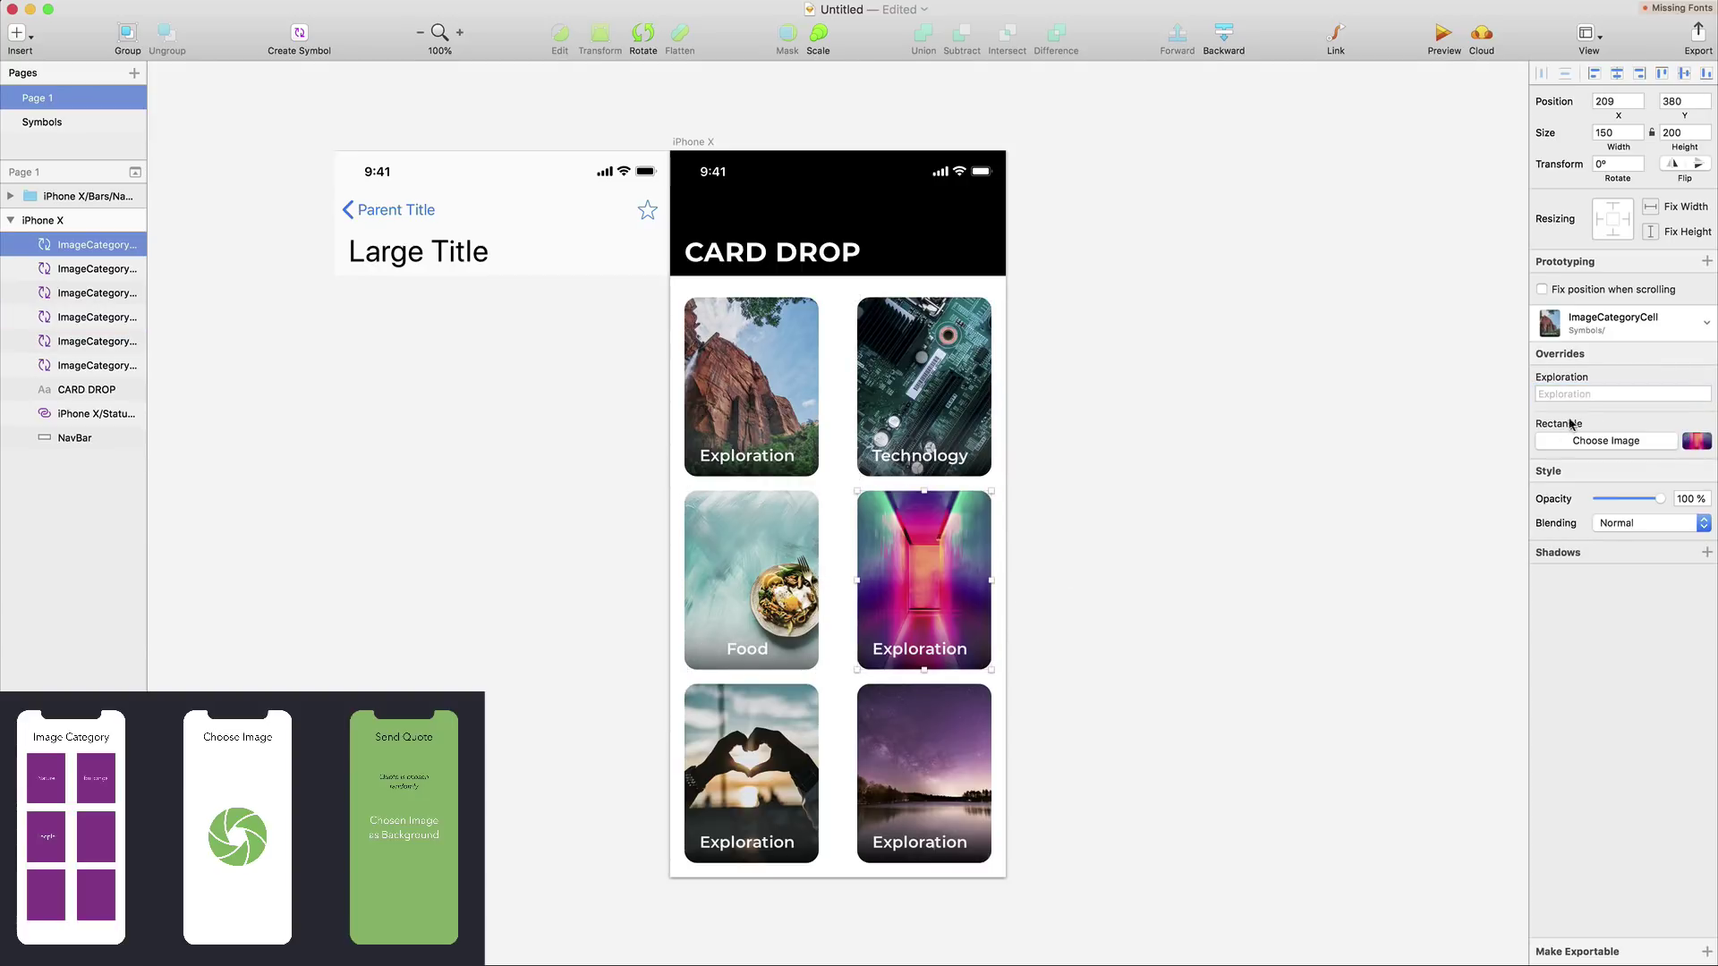
left_click(1577, 395)
type("Archicture")
key("Return")
left_click(751, 770)
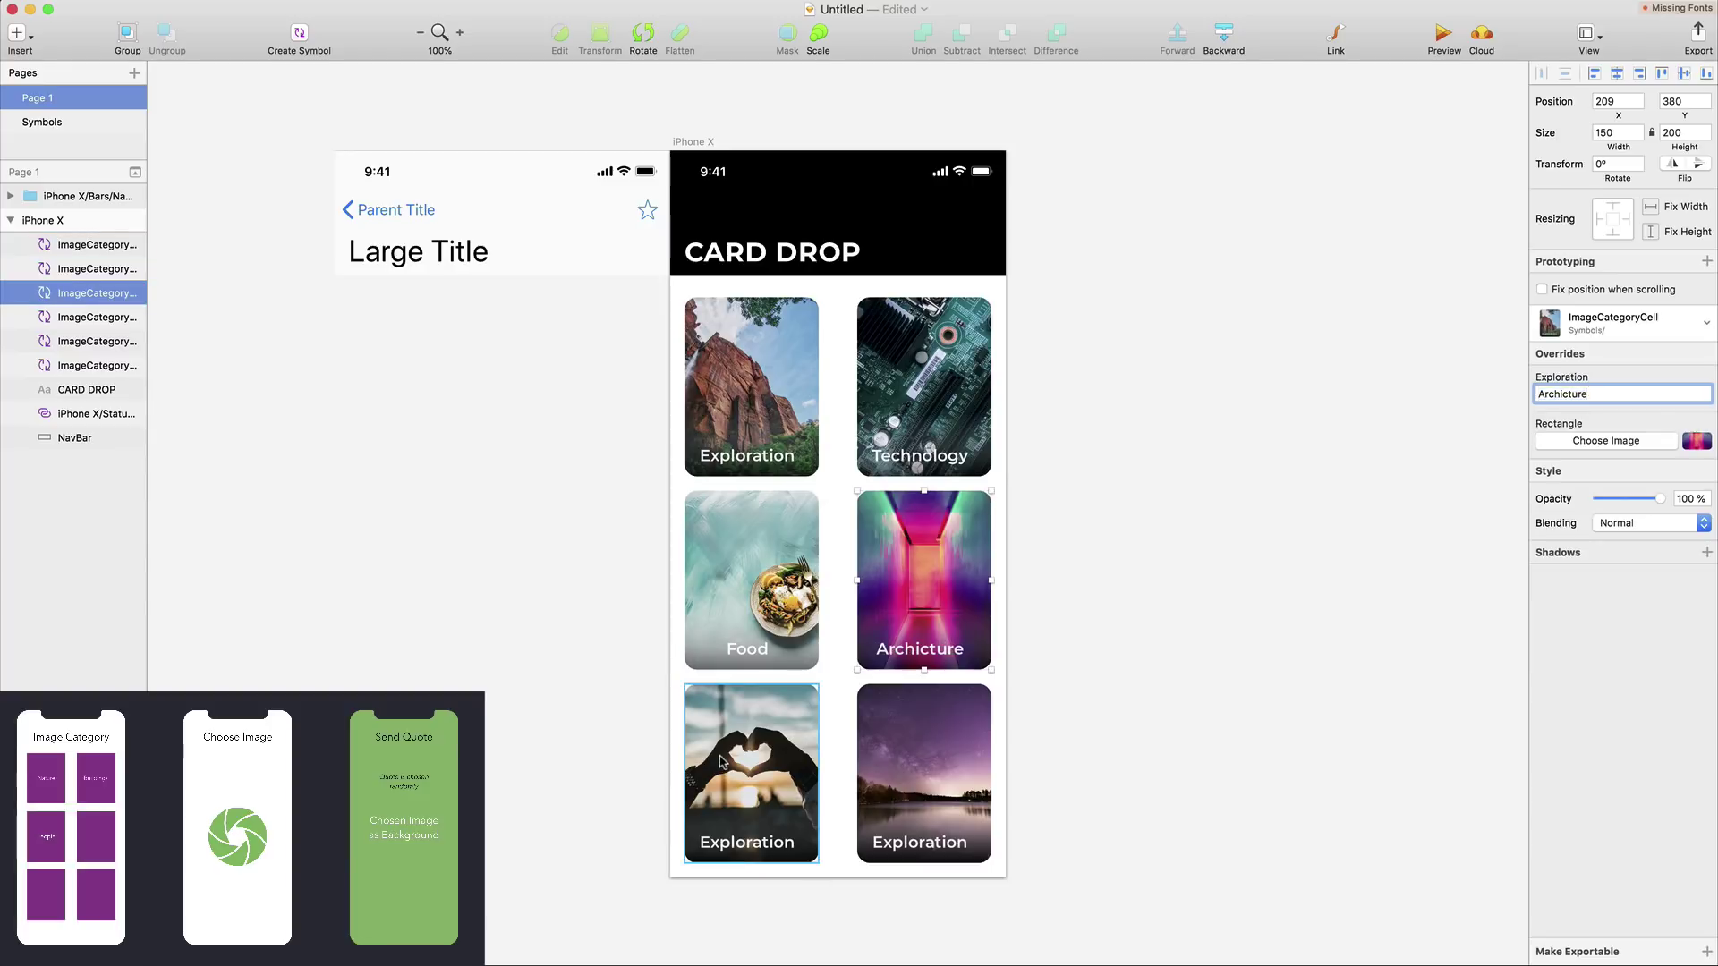
left_click(1597, 392)
type("Love")
key("Return")
left_click(924, 774)
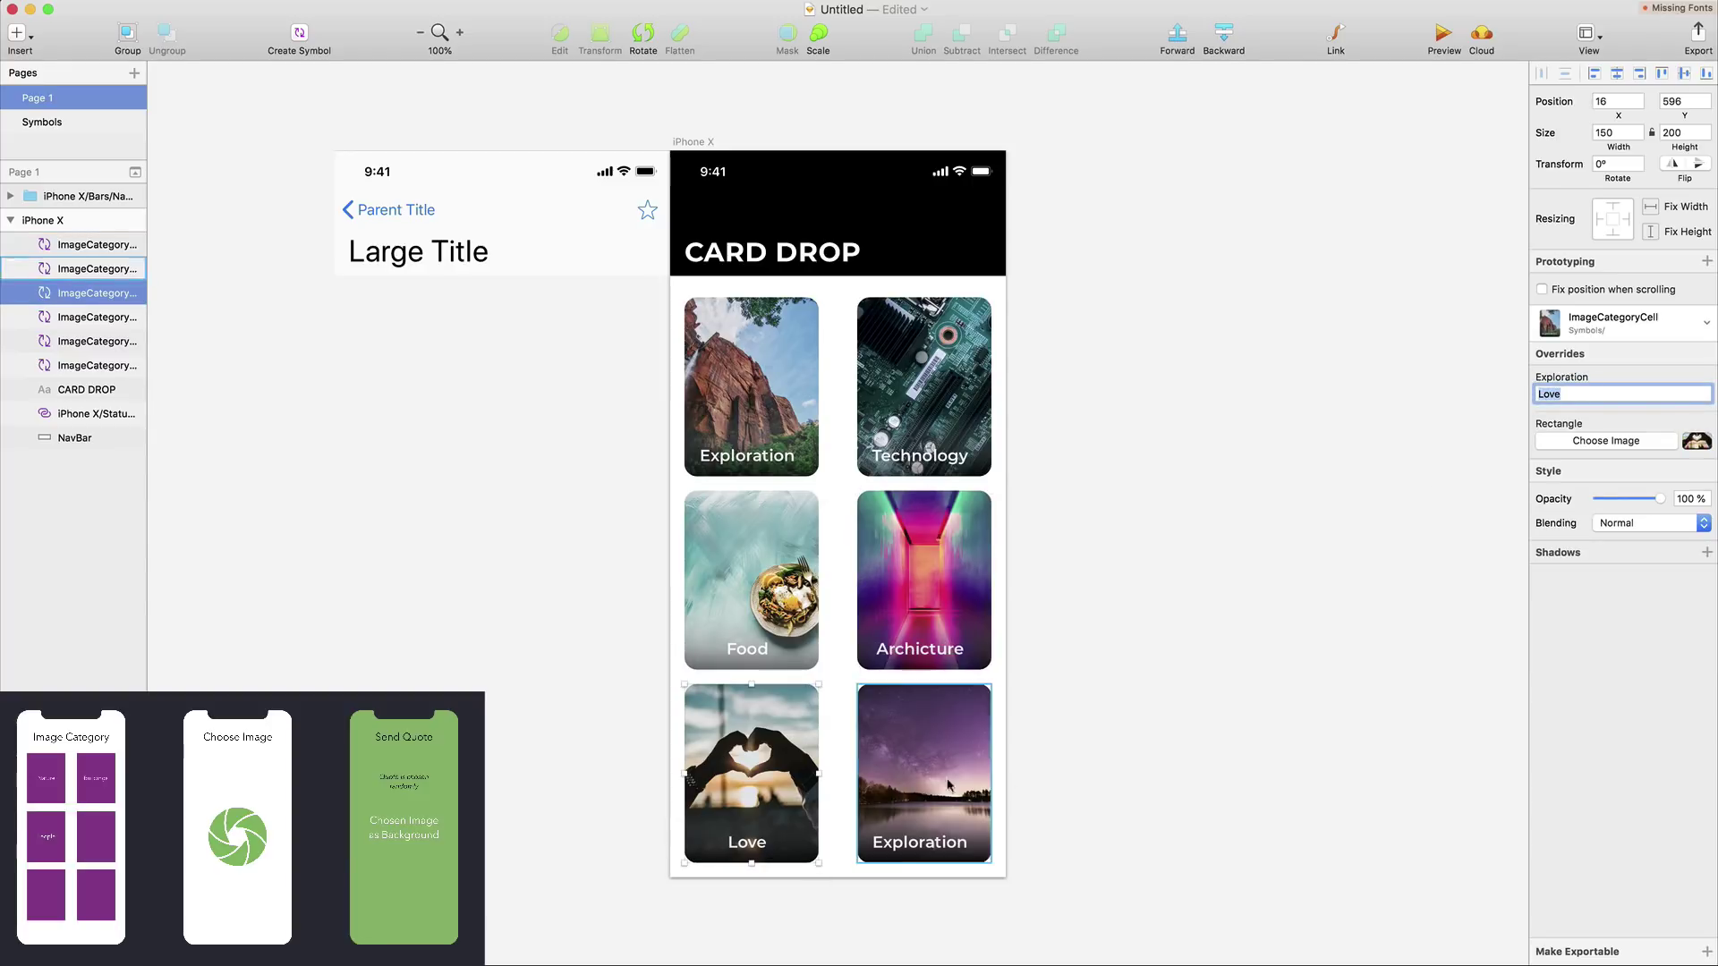
left_click(1597, 394)
type("Space")
key("Return")
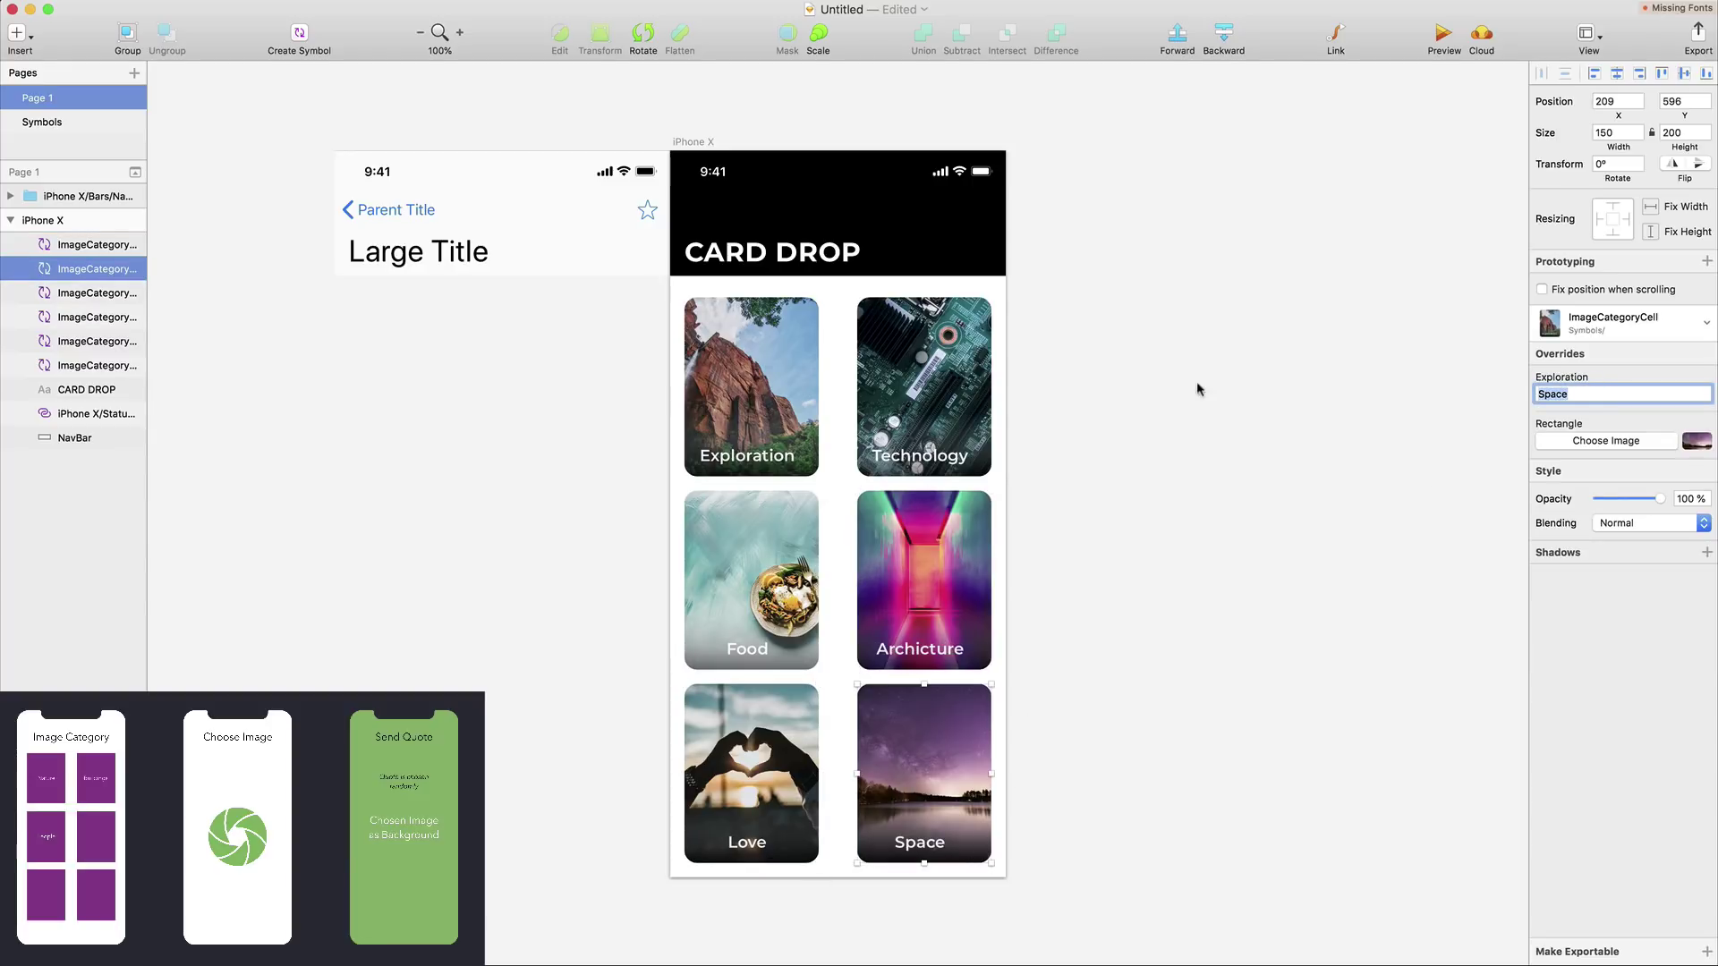
Left-align the label text inside the ImageCategoryCell symbol
double_click(770, 400)
left_click(835, 457)
left_click(781, 456)
left_click(1602, 468)
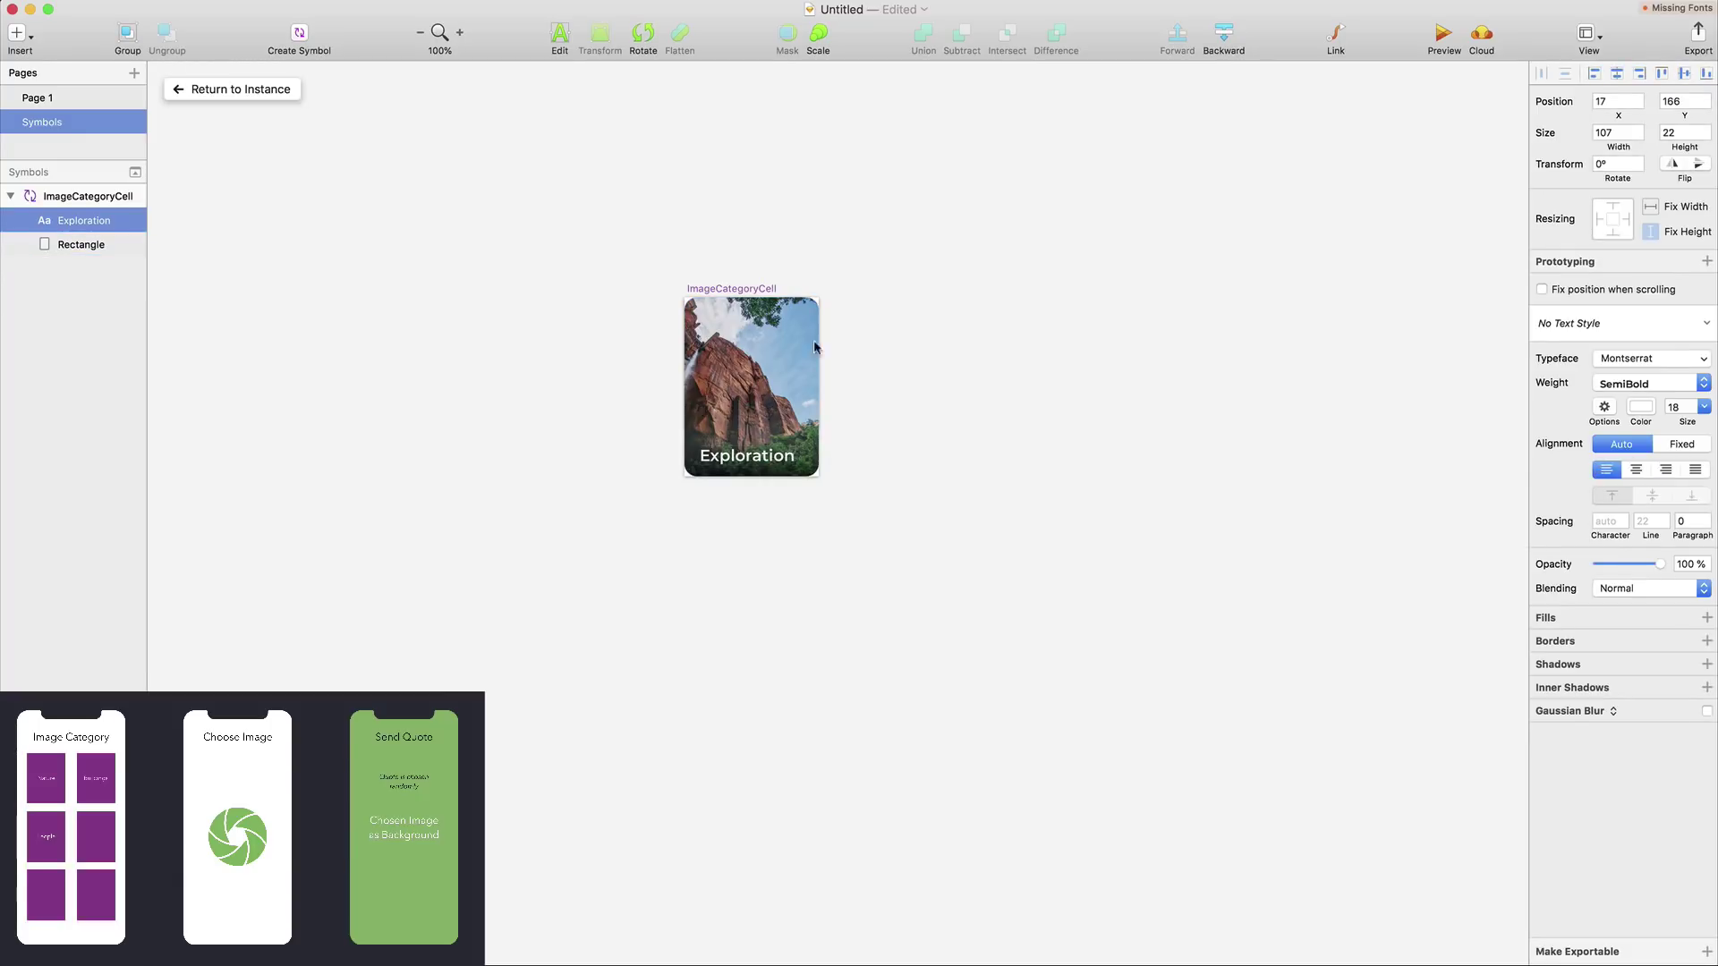
Group the six card layers with Cmd+G and name the group 'CollectionView Cells'
left_click(265, 89)
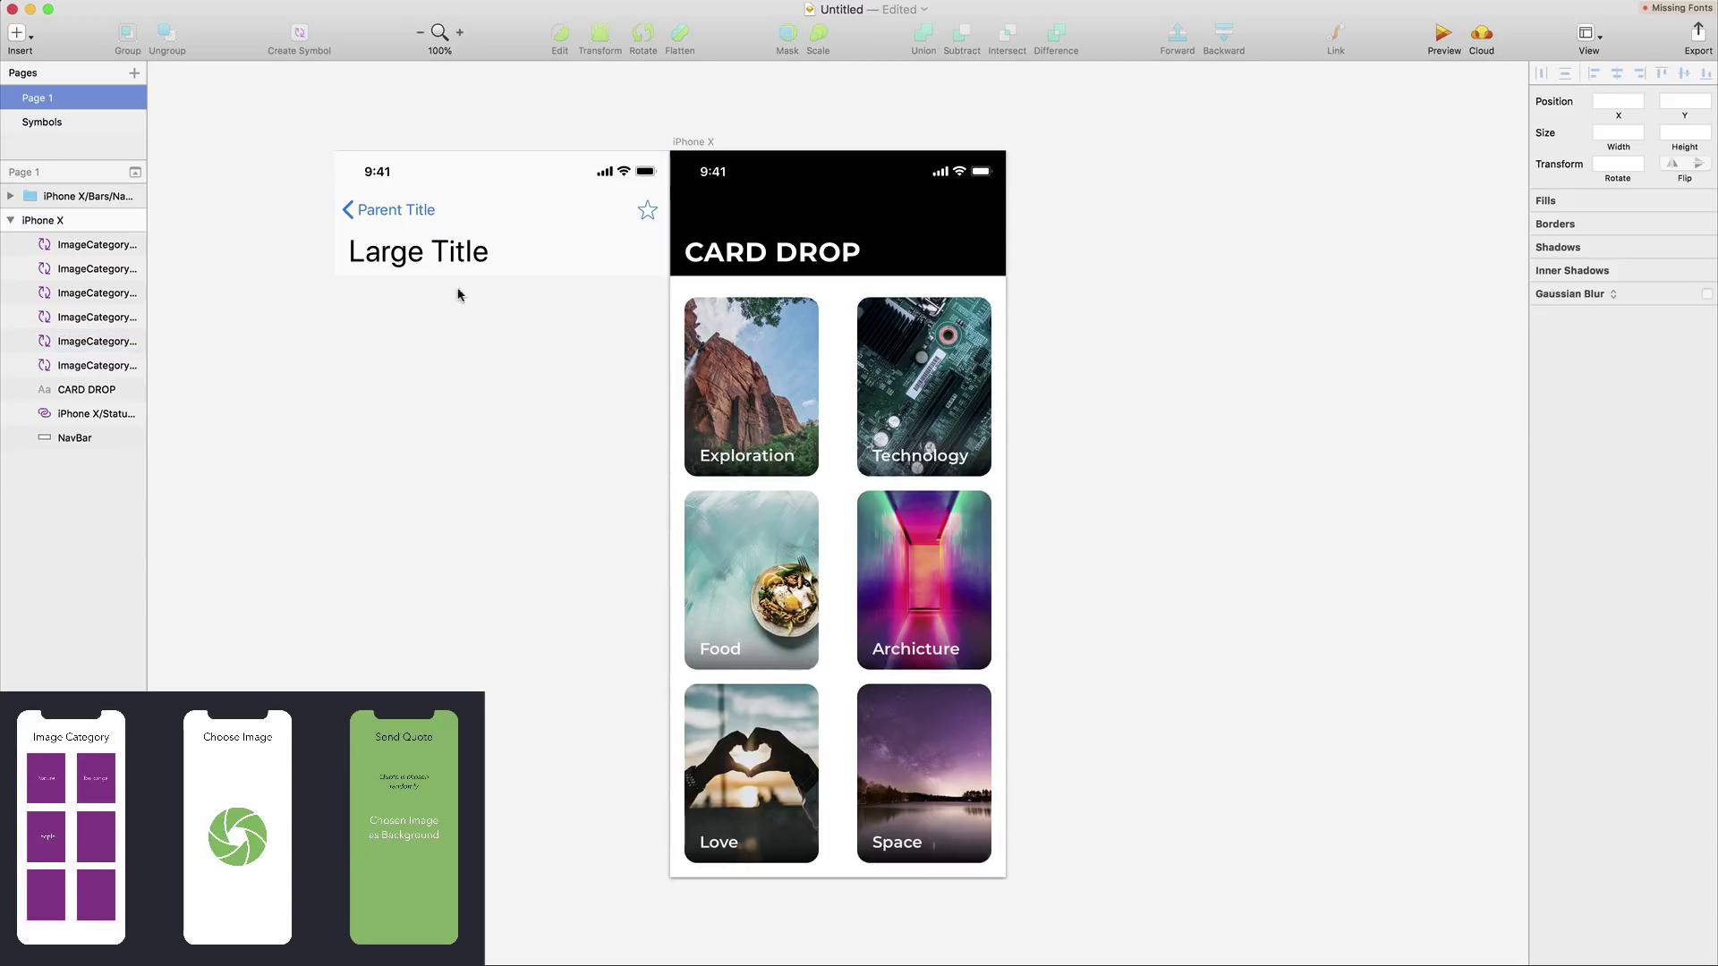
left_click(89, 365)
left_click(85, 246, "shift")
key("cmd+g")
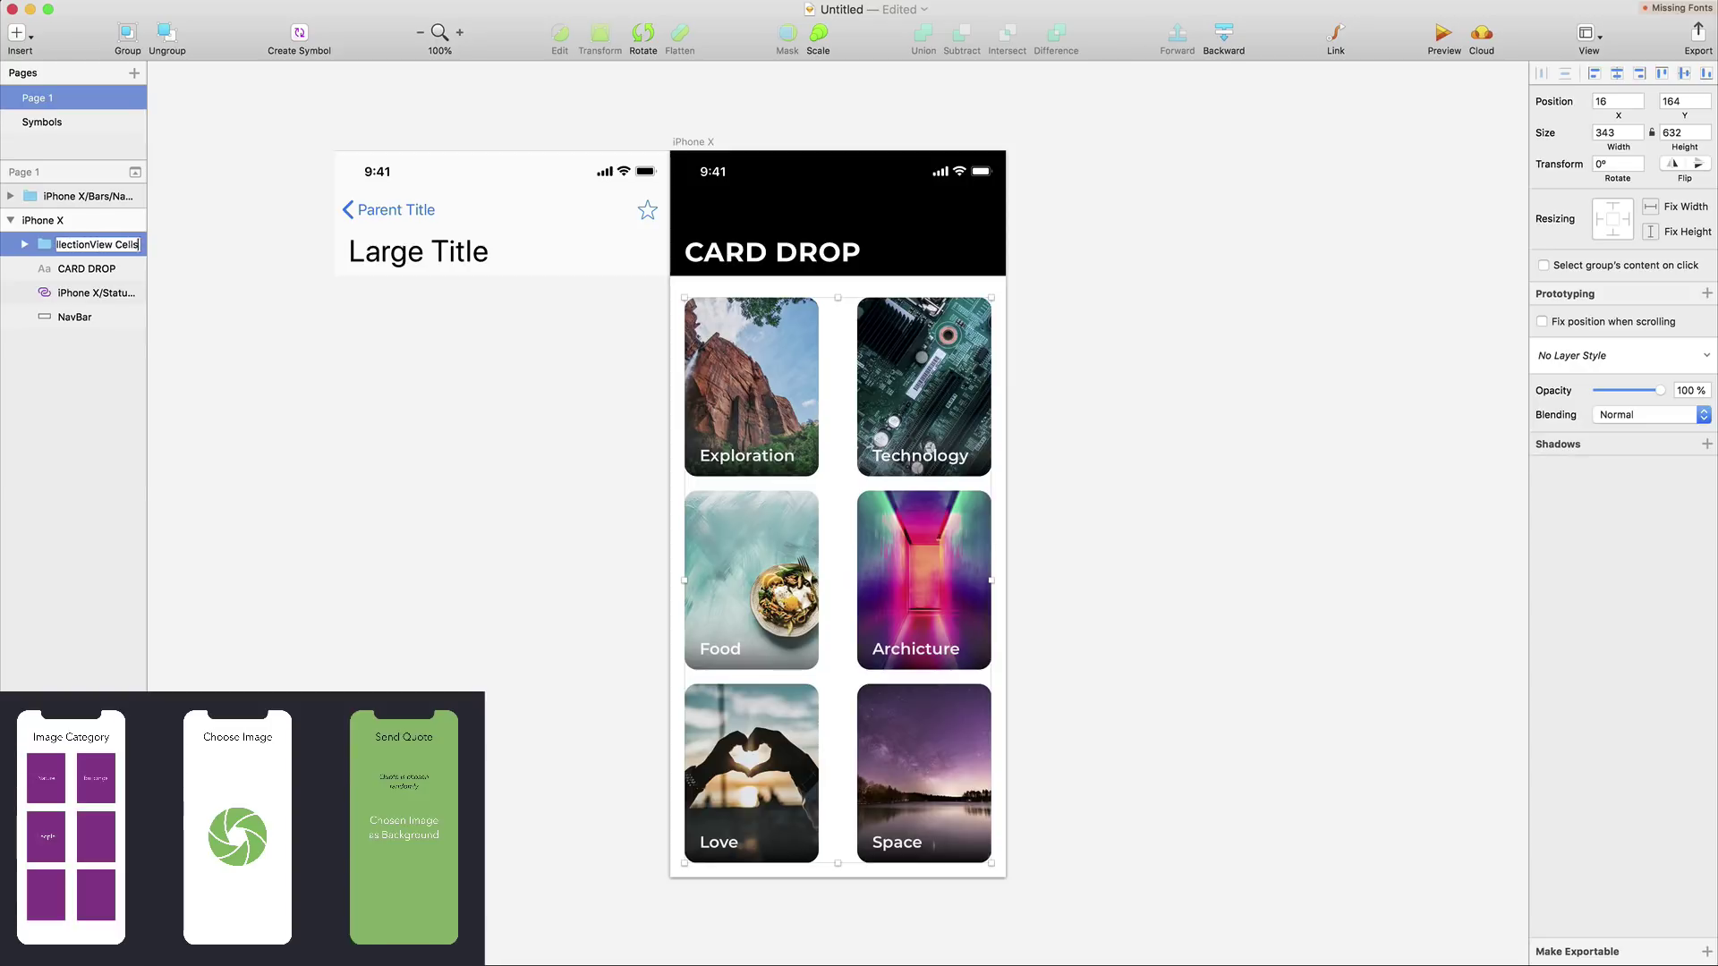
type("CollectionView Cells")
key("Return")
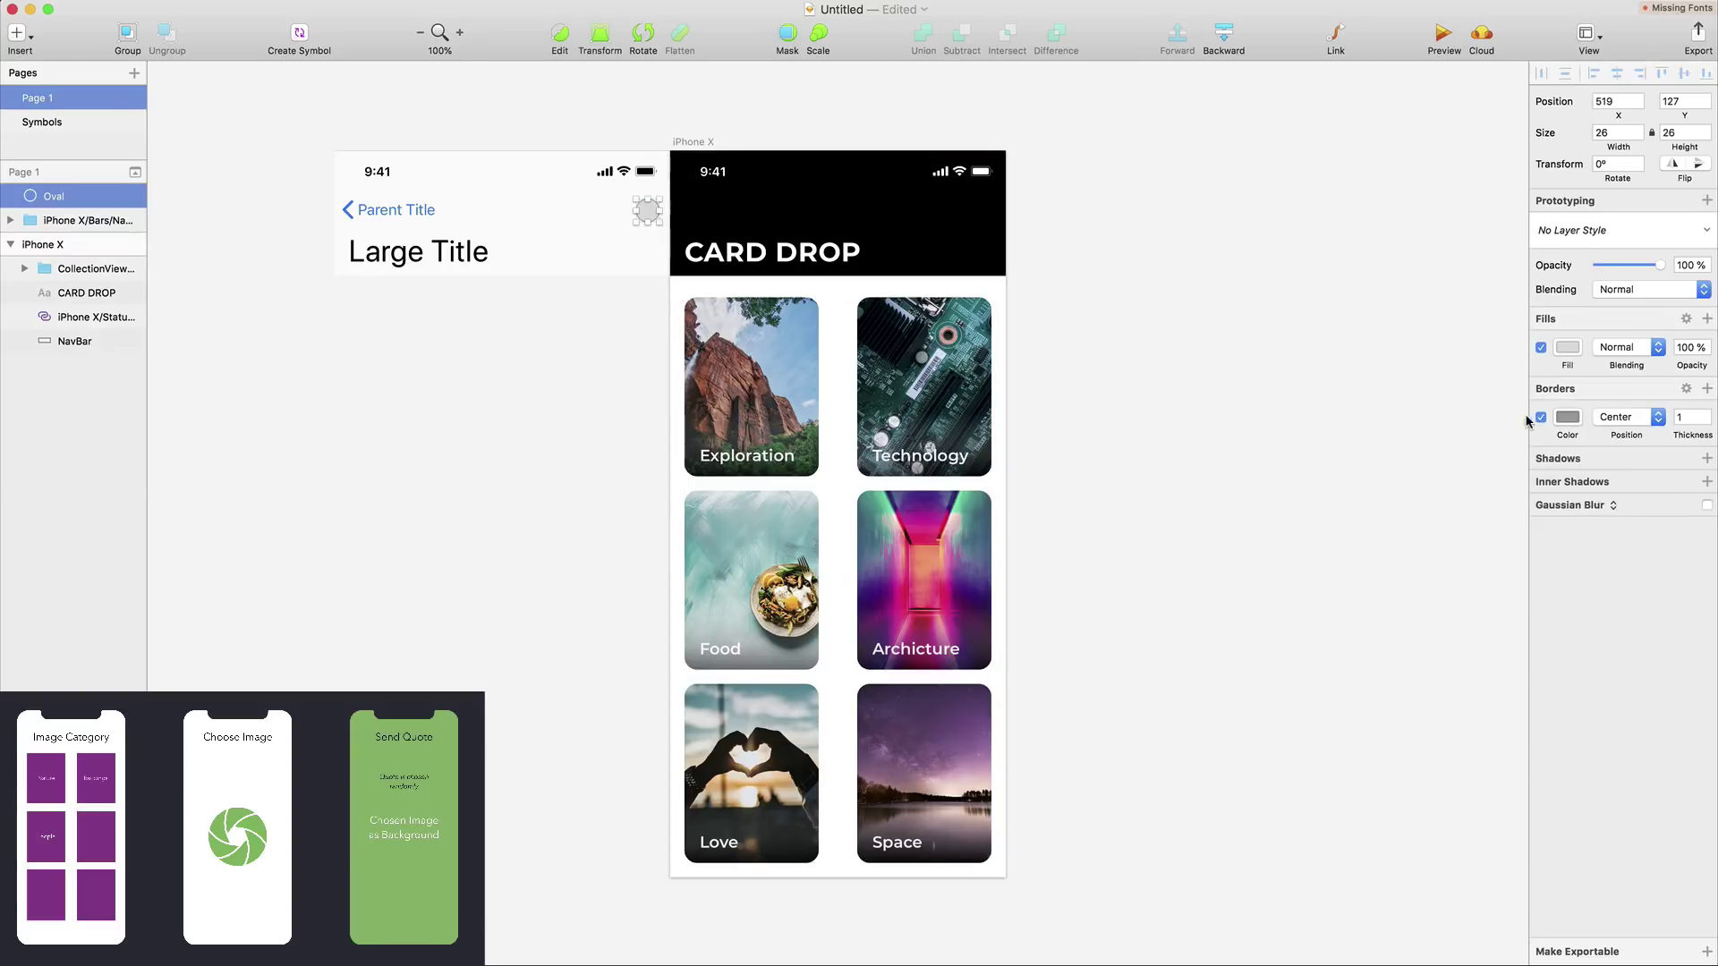
Fill the oval white and move it to the right side of the CARD DROP header
left_click(1567, 348)
left_click(1560, 459)
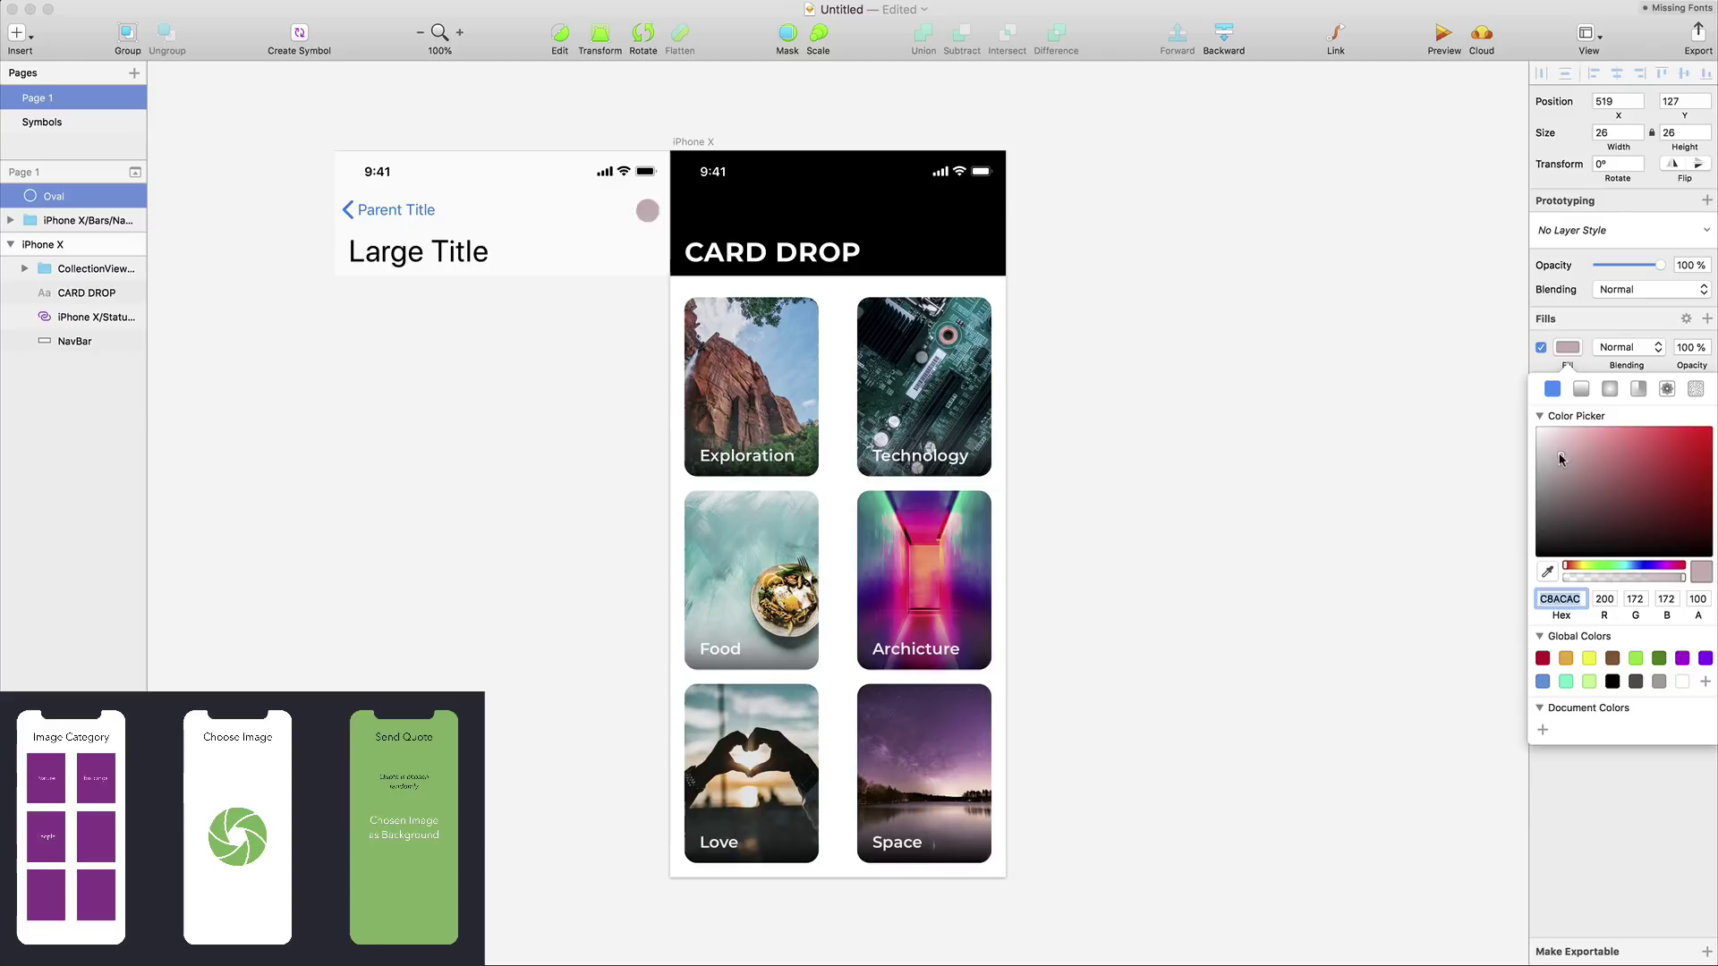
left_click_drag(1560, 459, 1538, 429)
left_click_drag(649, 211, 972, 210)
Detach the Large Title navigation bar's icon symbol and inspect its master
double_click(651, 236)
double_click(651, 212)
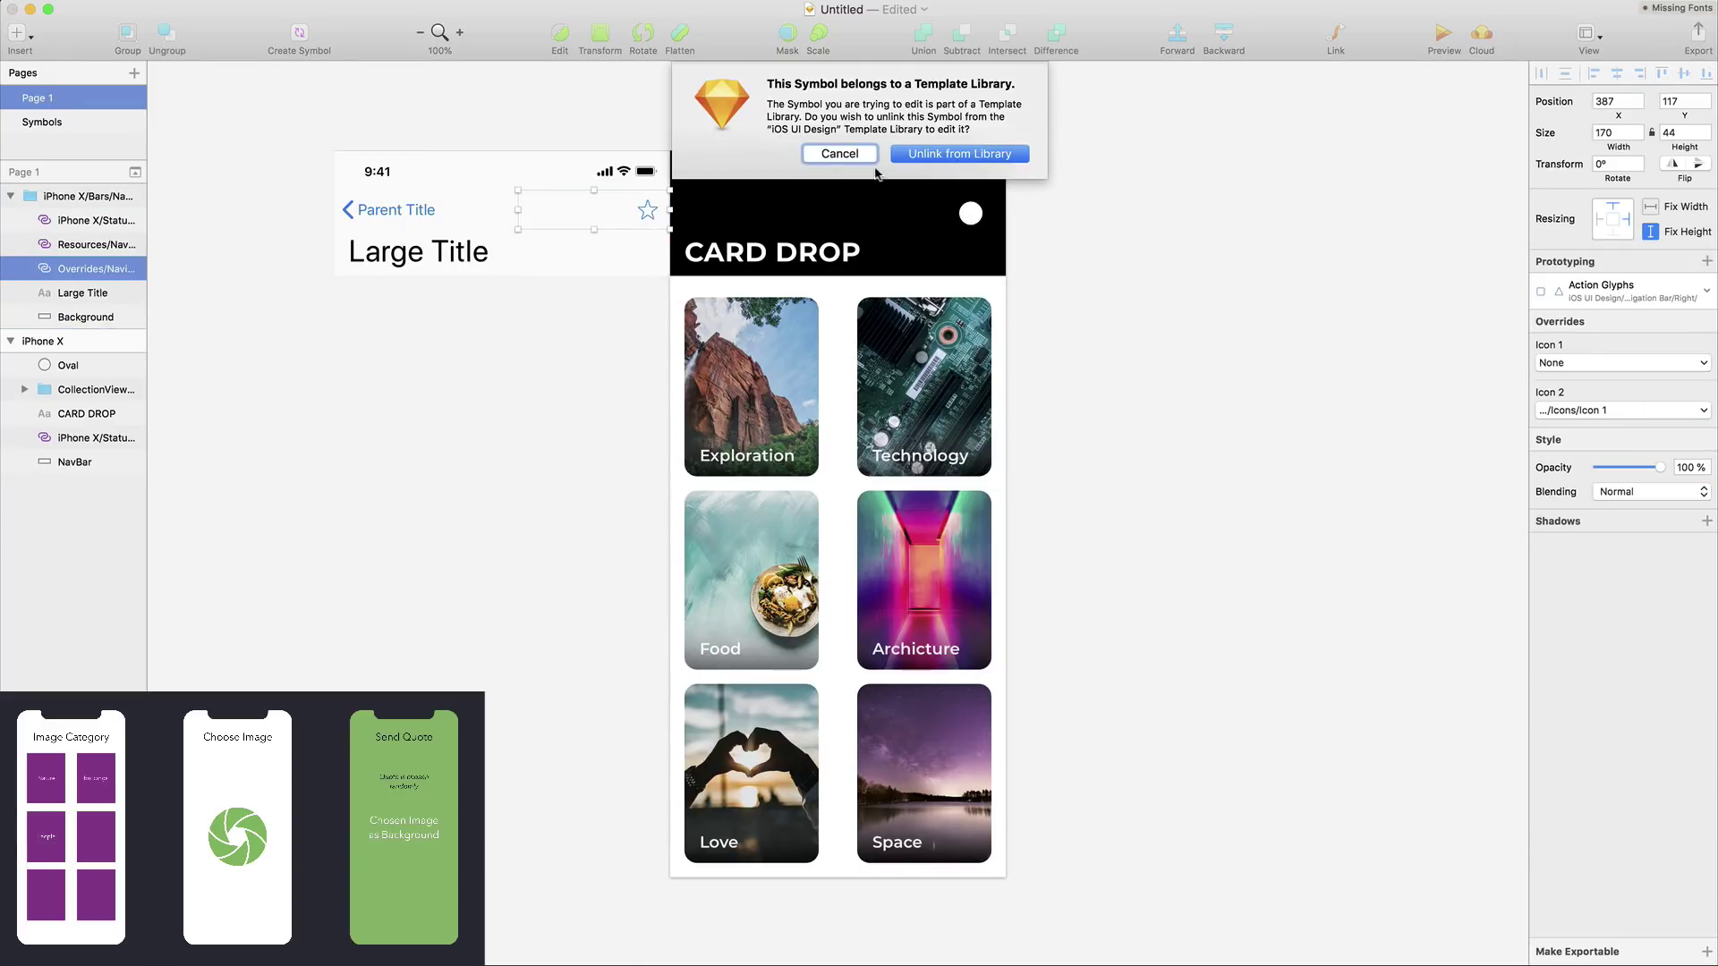
left_click(917, 157)
left_click(269, 92)
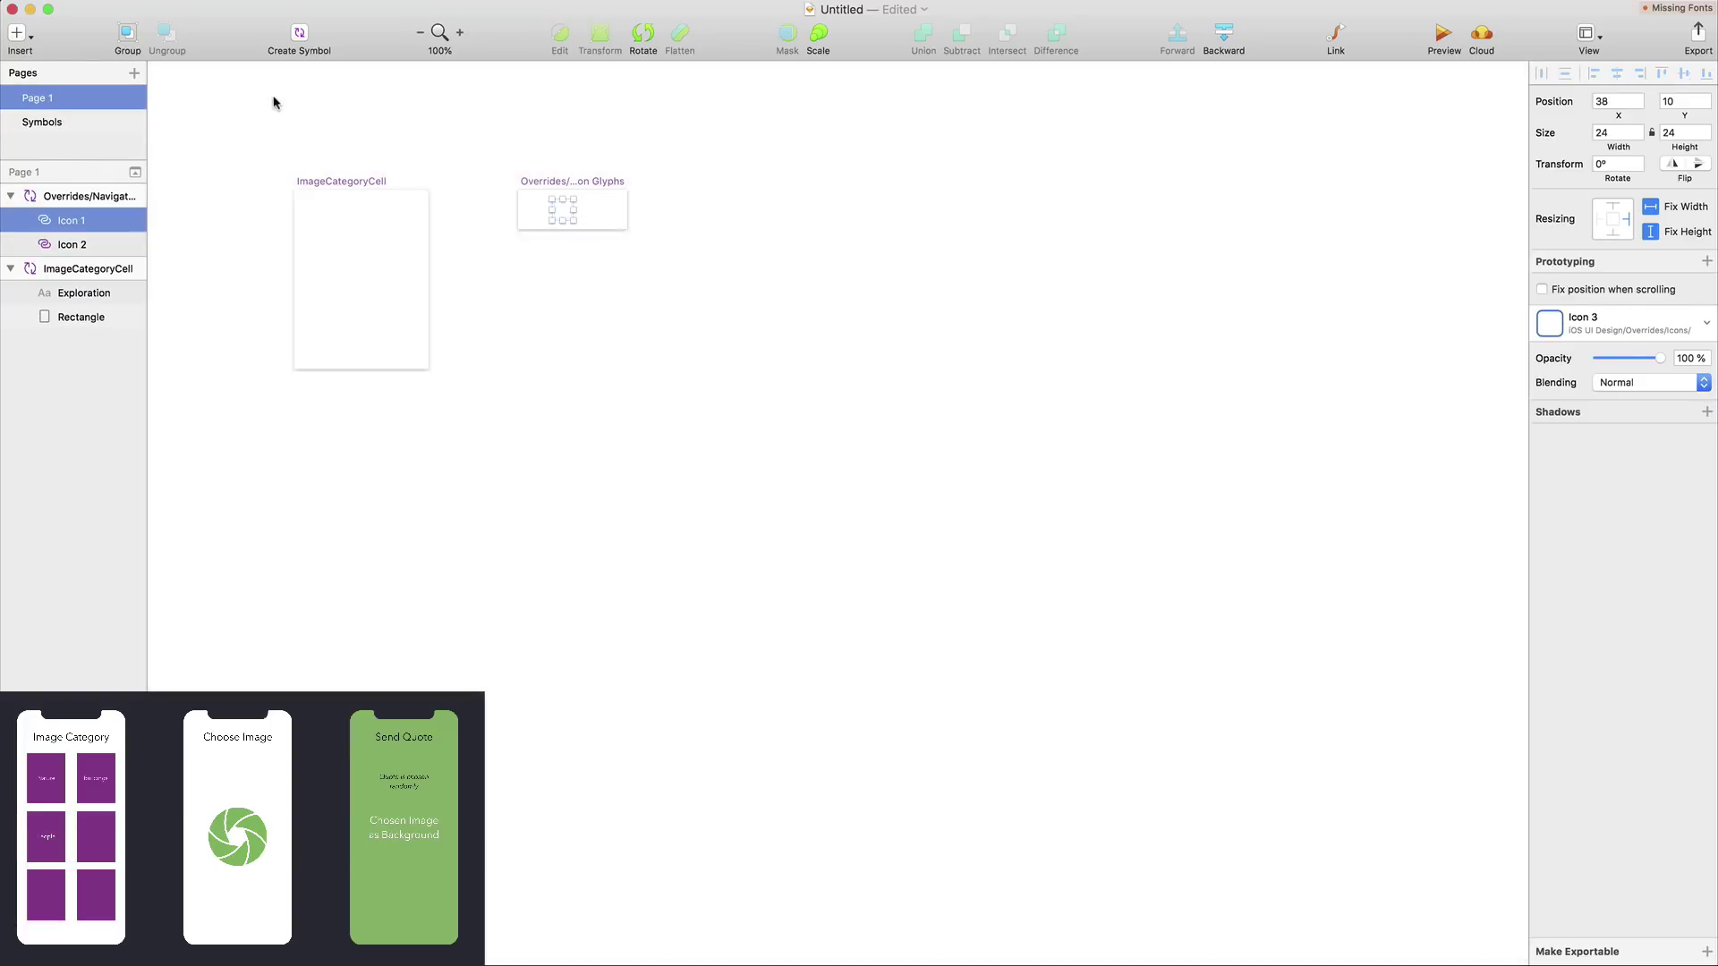
double_click(651, 216)
left_click(603, 211)
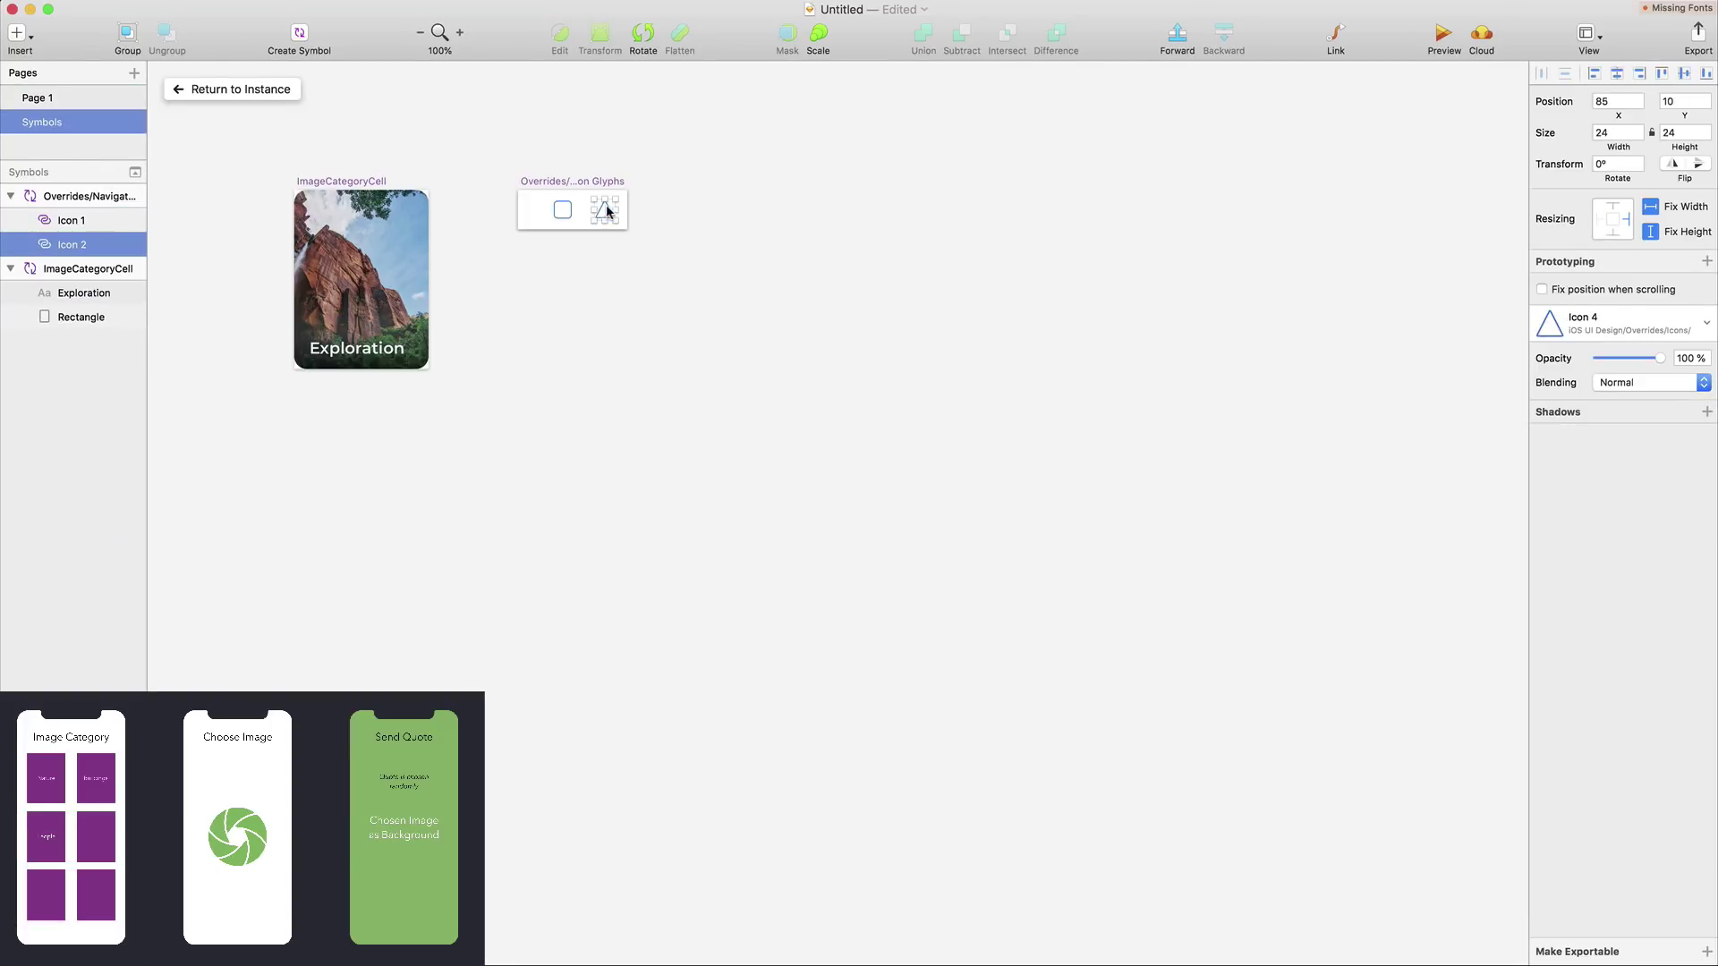
left_click(246, 94)
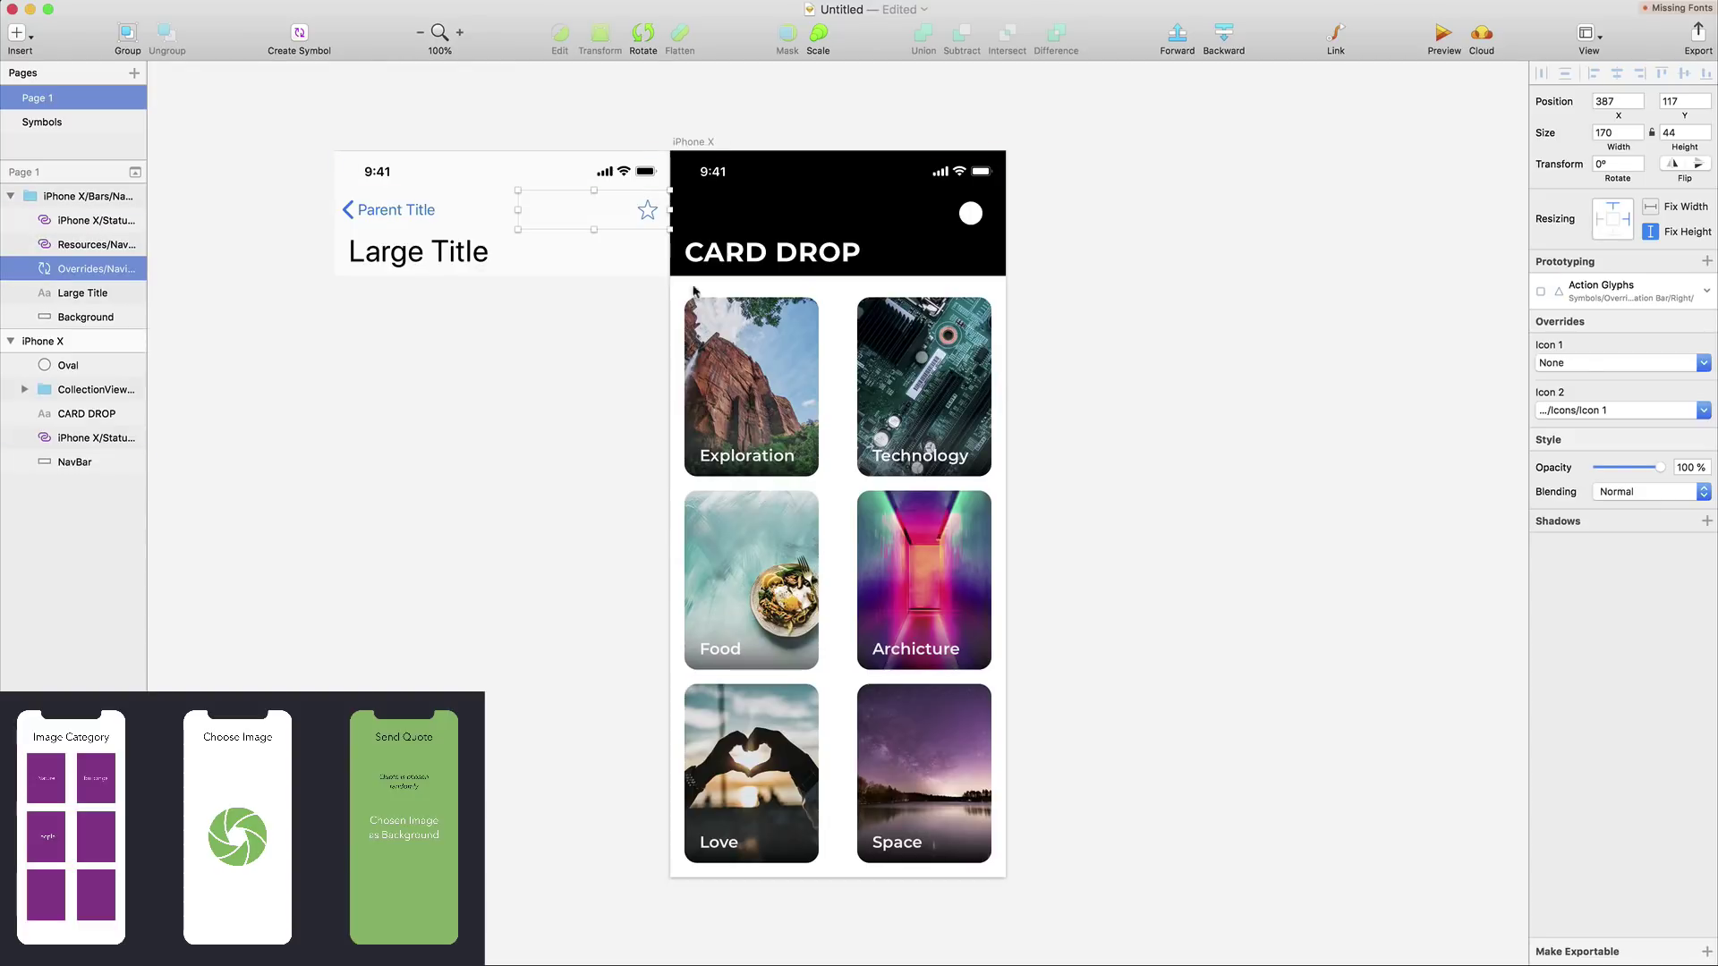
Nudge the oval 8 px right, then delete the Large Title bar and its symbol master
left_click(977, 213)
key("Right")
key("Right")
key("Right")
key("Right")
key("Right")
key("Right")
key("Right")
key("Right")
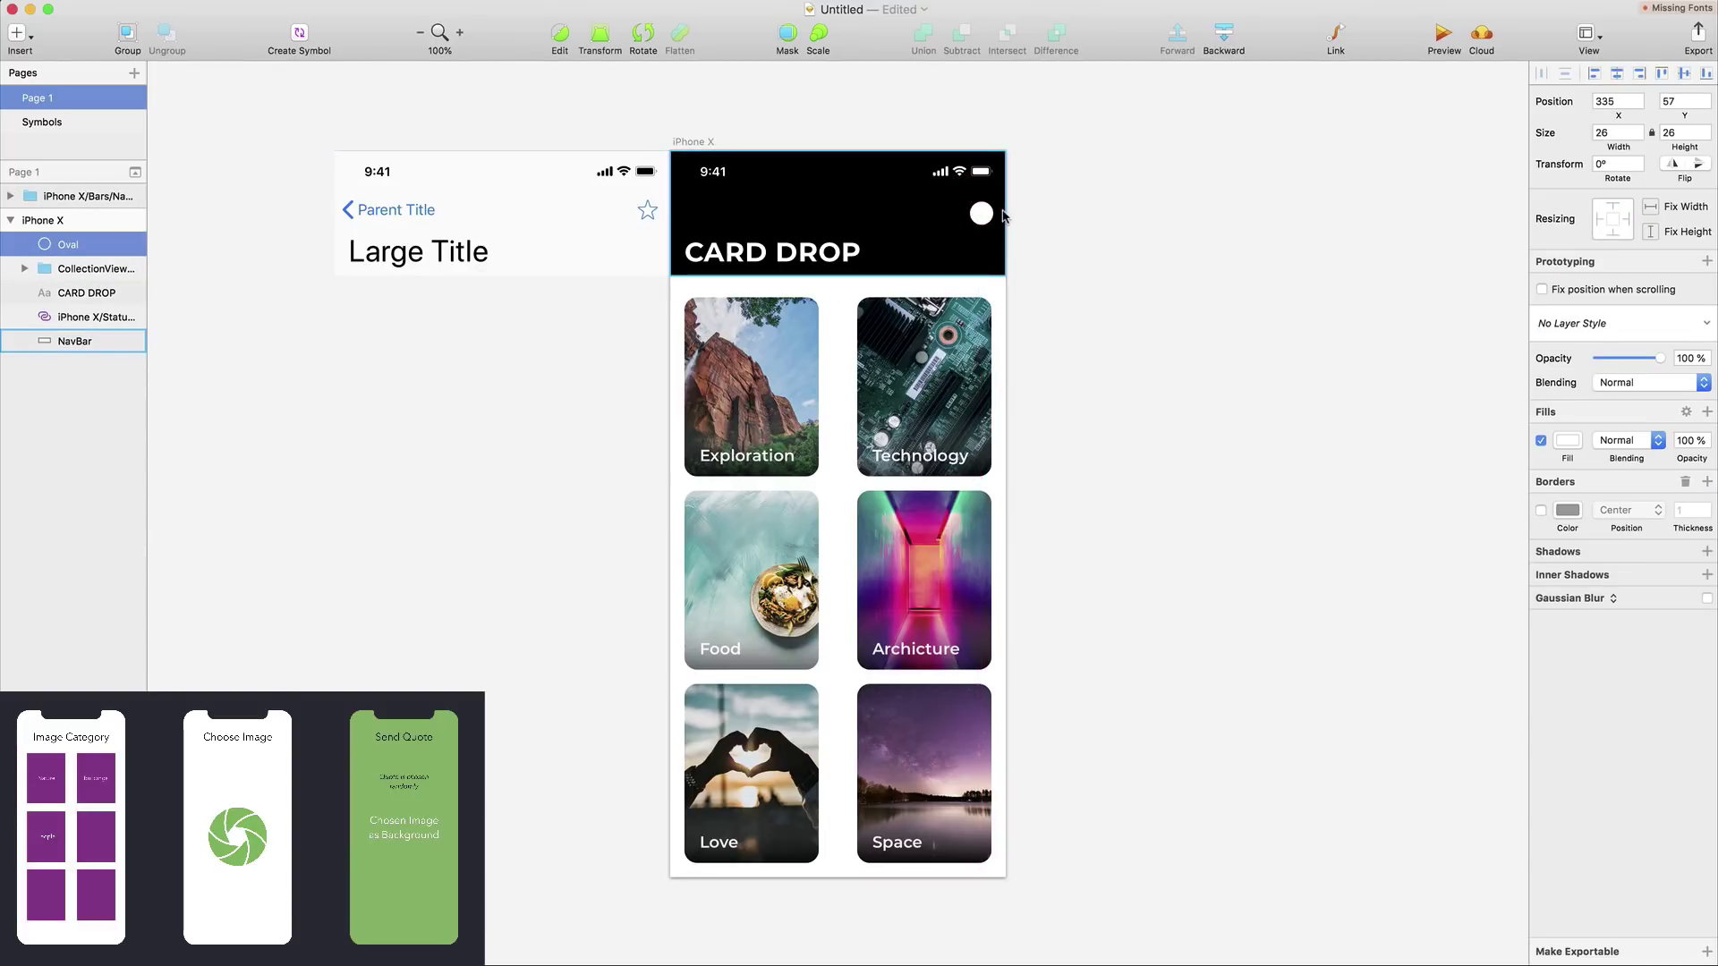
left_click(540, 237)
key("BackSpace")
left_click(42, 122)
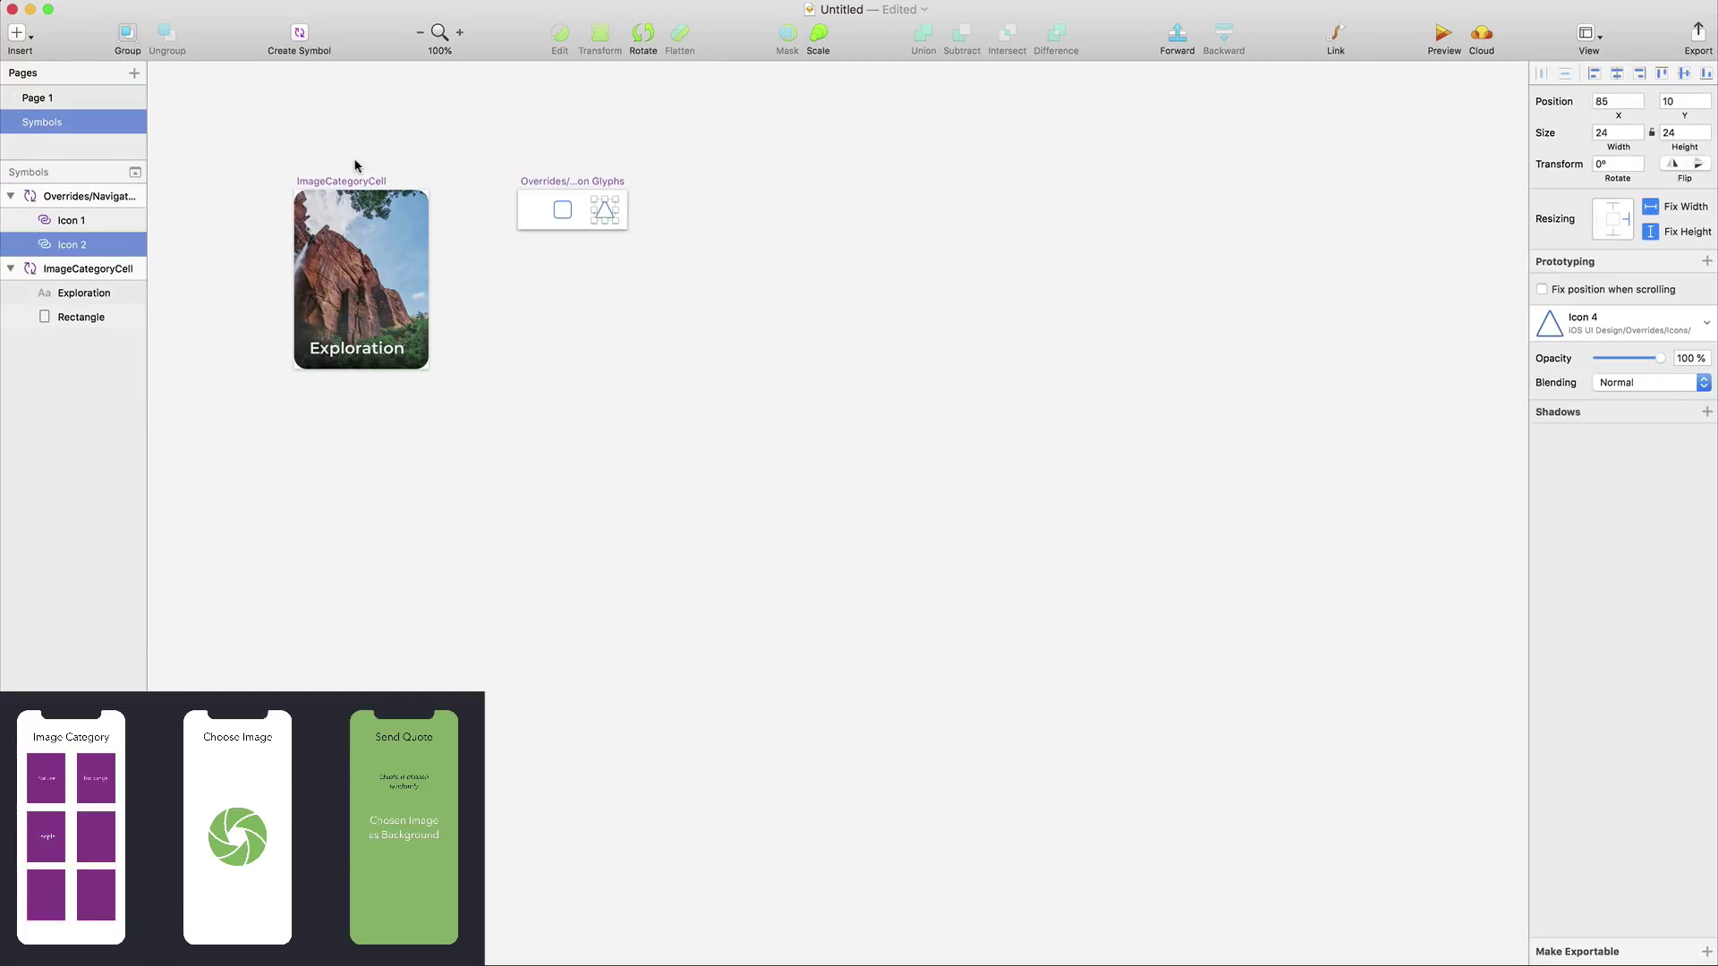
left_click(575, 199)
key("BackSpace")
Add a black 'i' text layer in the header
left_click(38, 98)
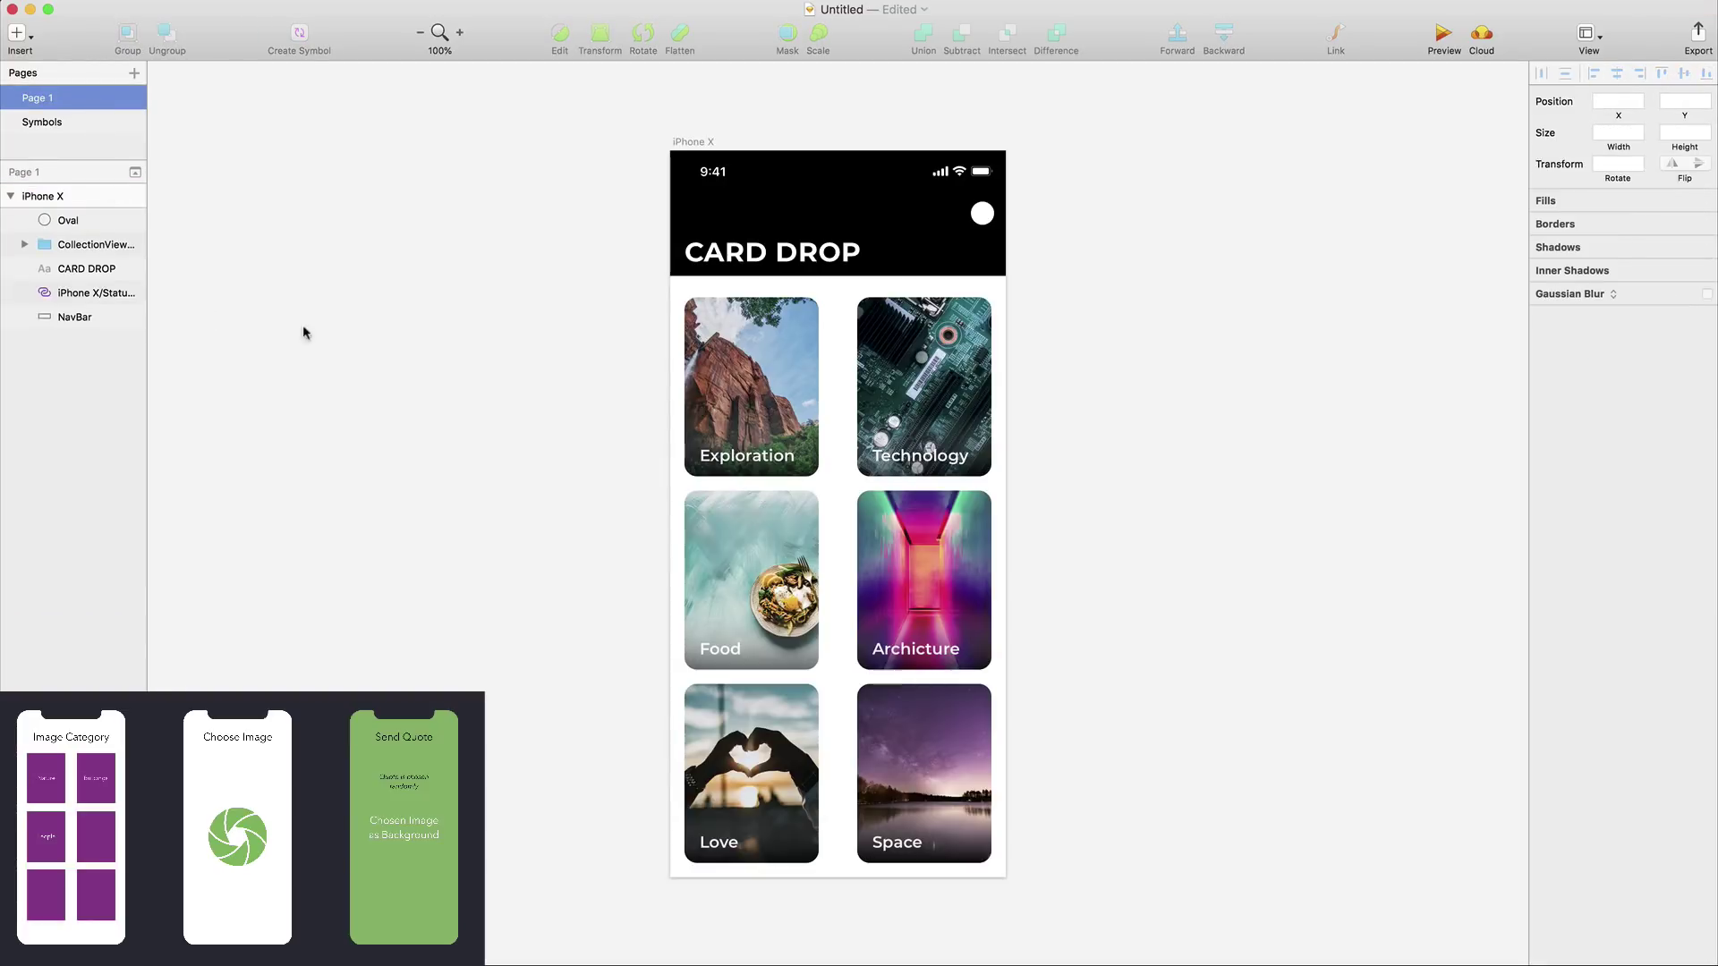
left_click(982, 213)
key("Escape")
key("t")
left_click(930, 210)
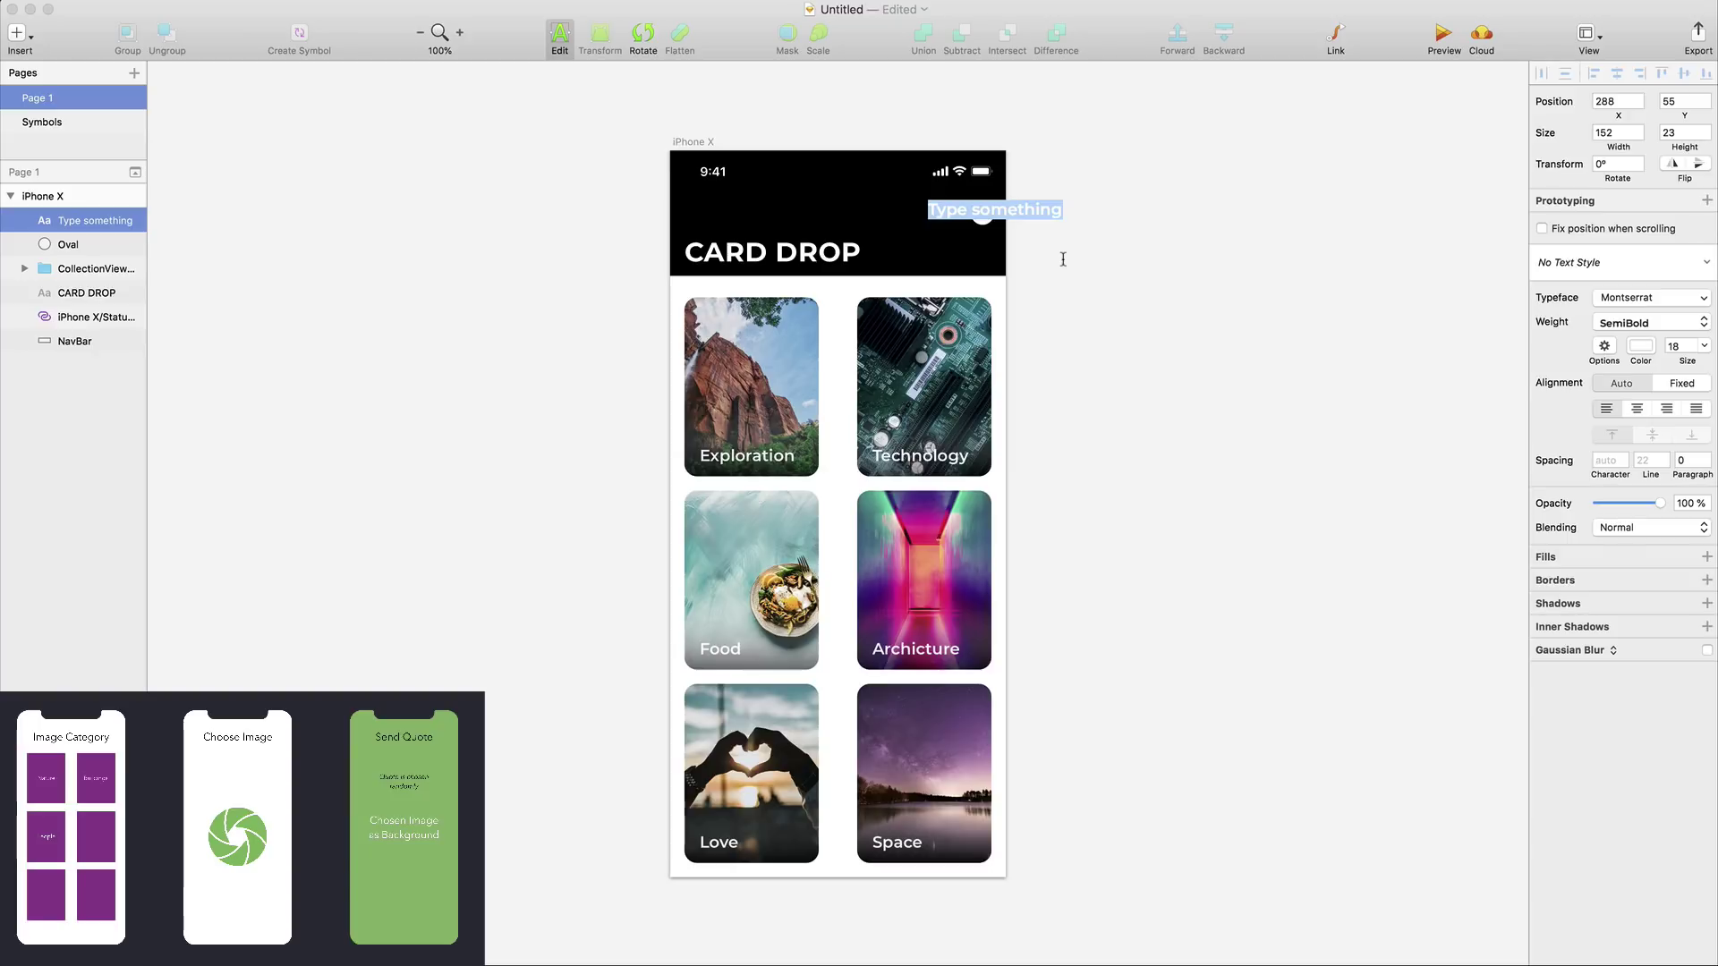
type("i")
left_click(1641, 346)
left_click_drag(1593, 452, 1480, 545)
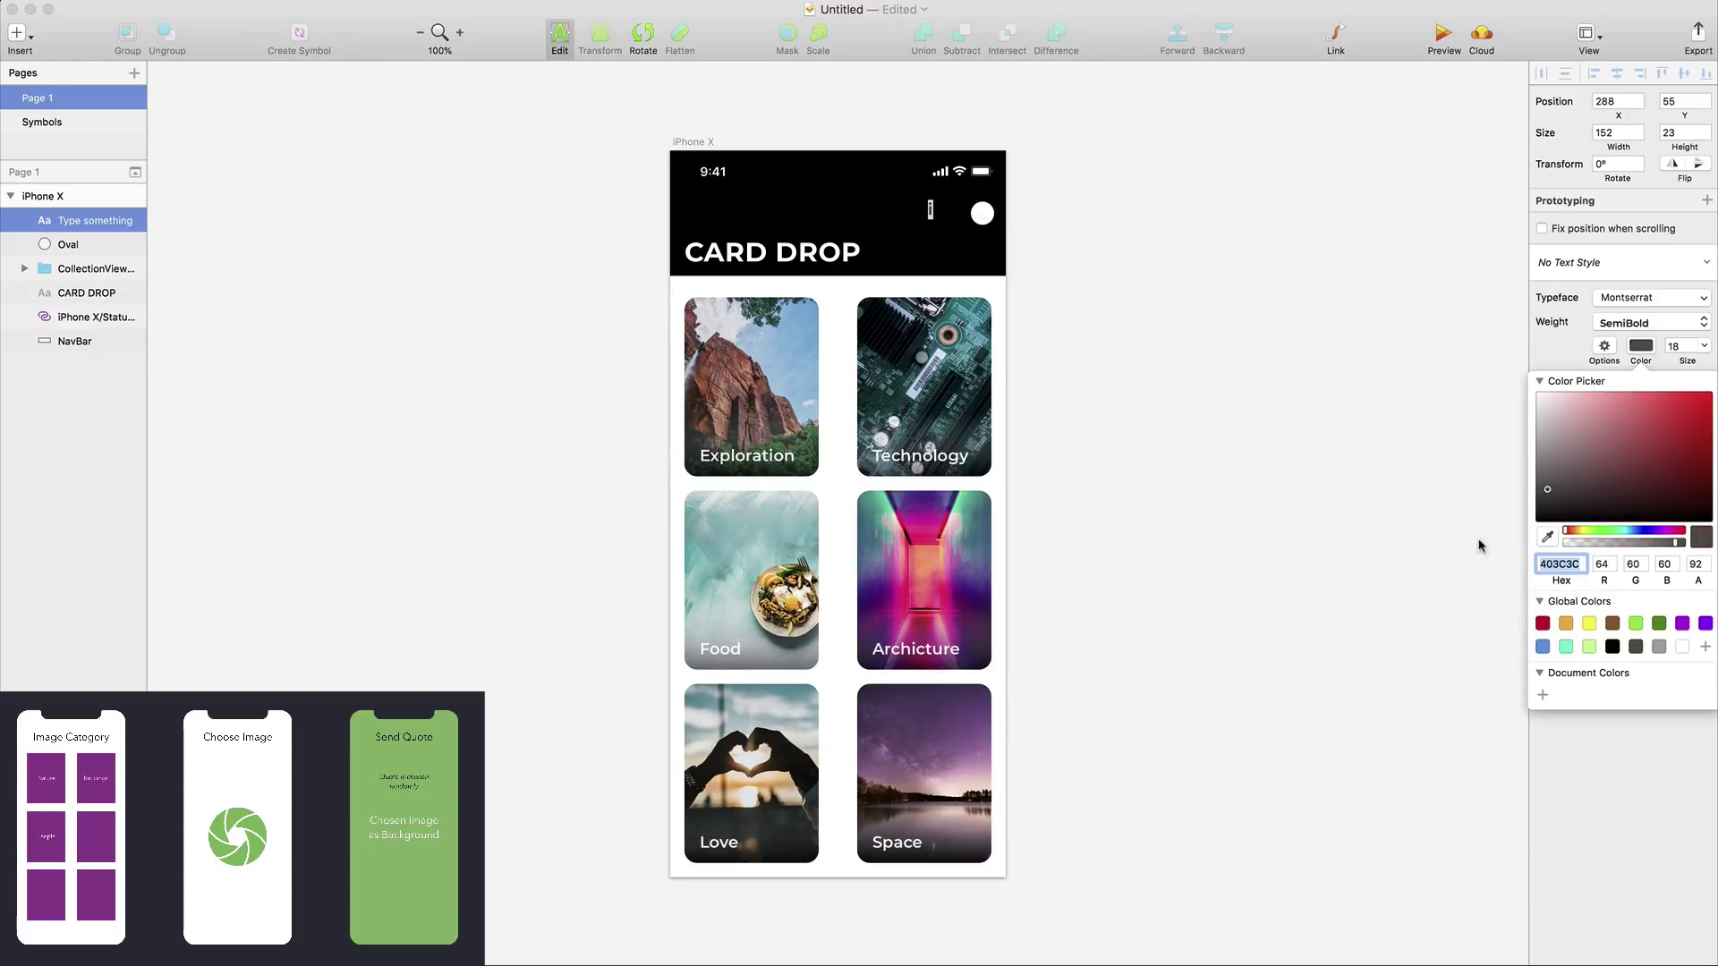
left_click(959, 214)
left_click(59, 221)
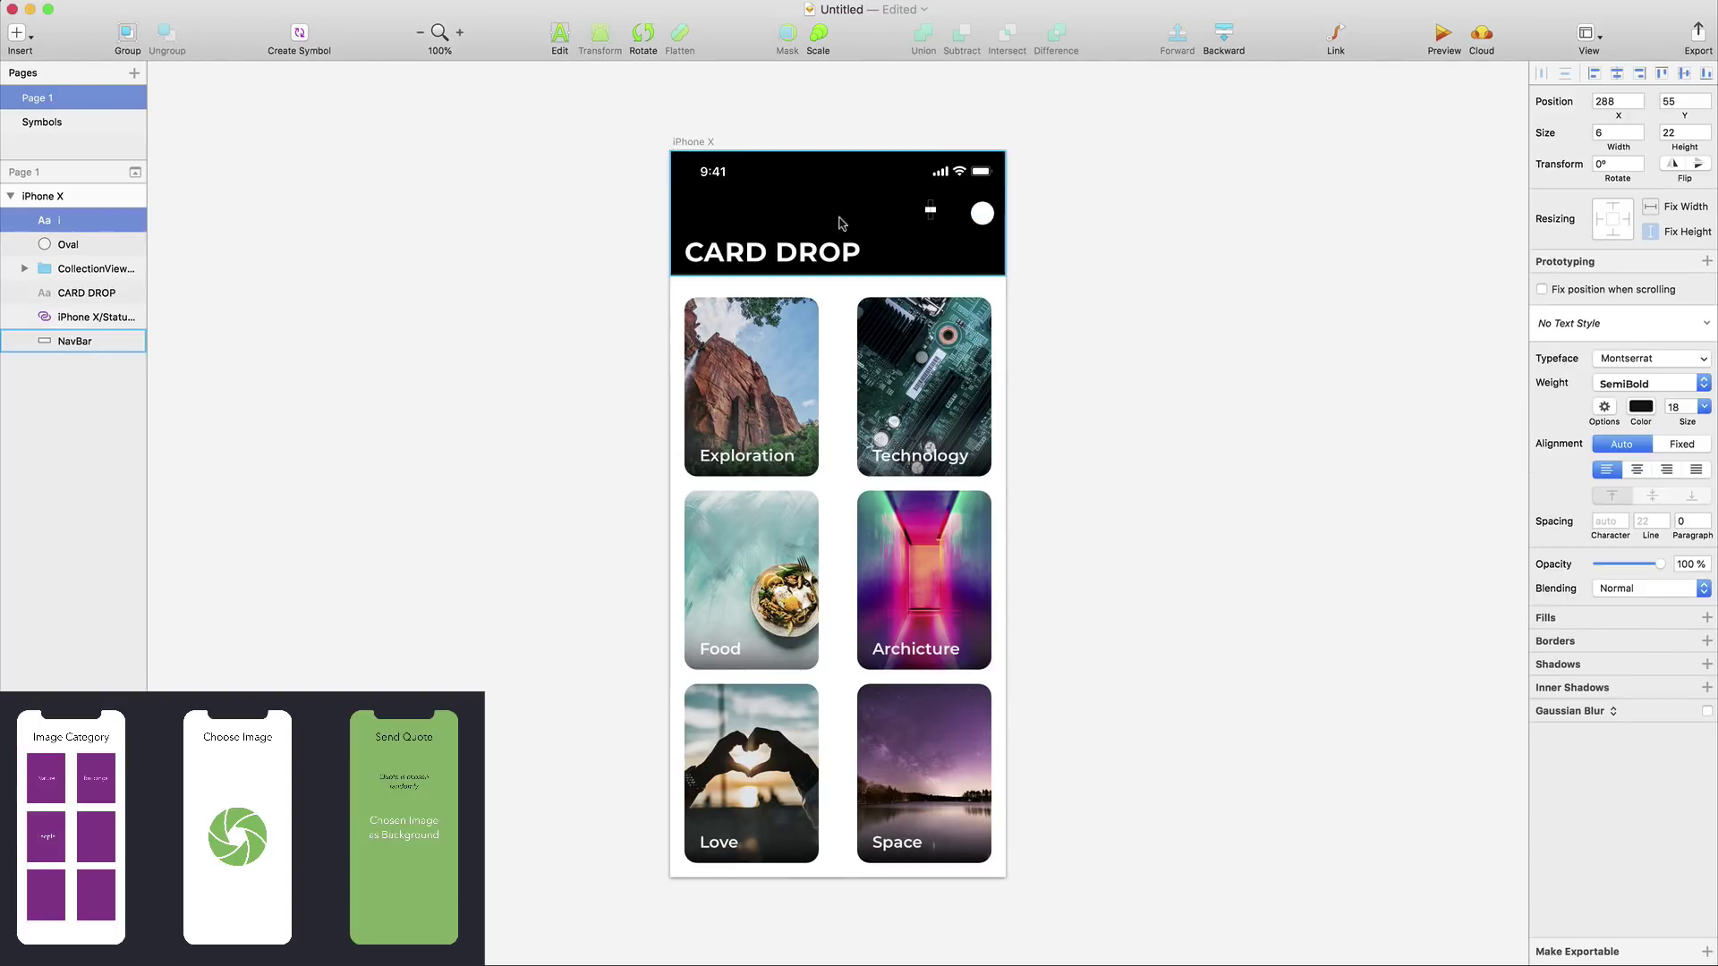
Zoom in and move the 'i' into the white circle, nudging it right
key("super+plus")
scroll(953, 358, "up", 5)
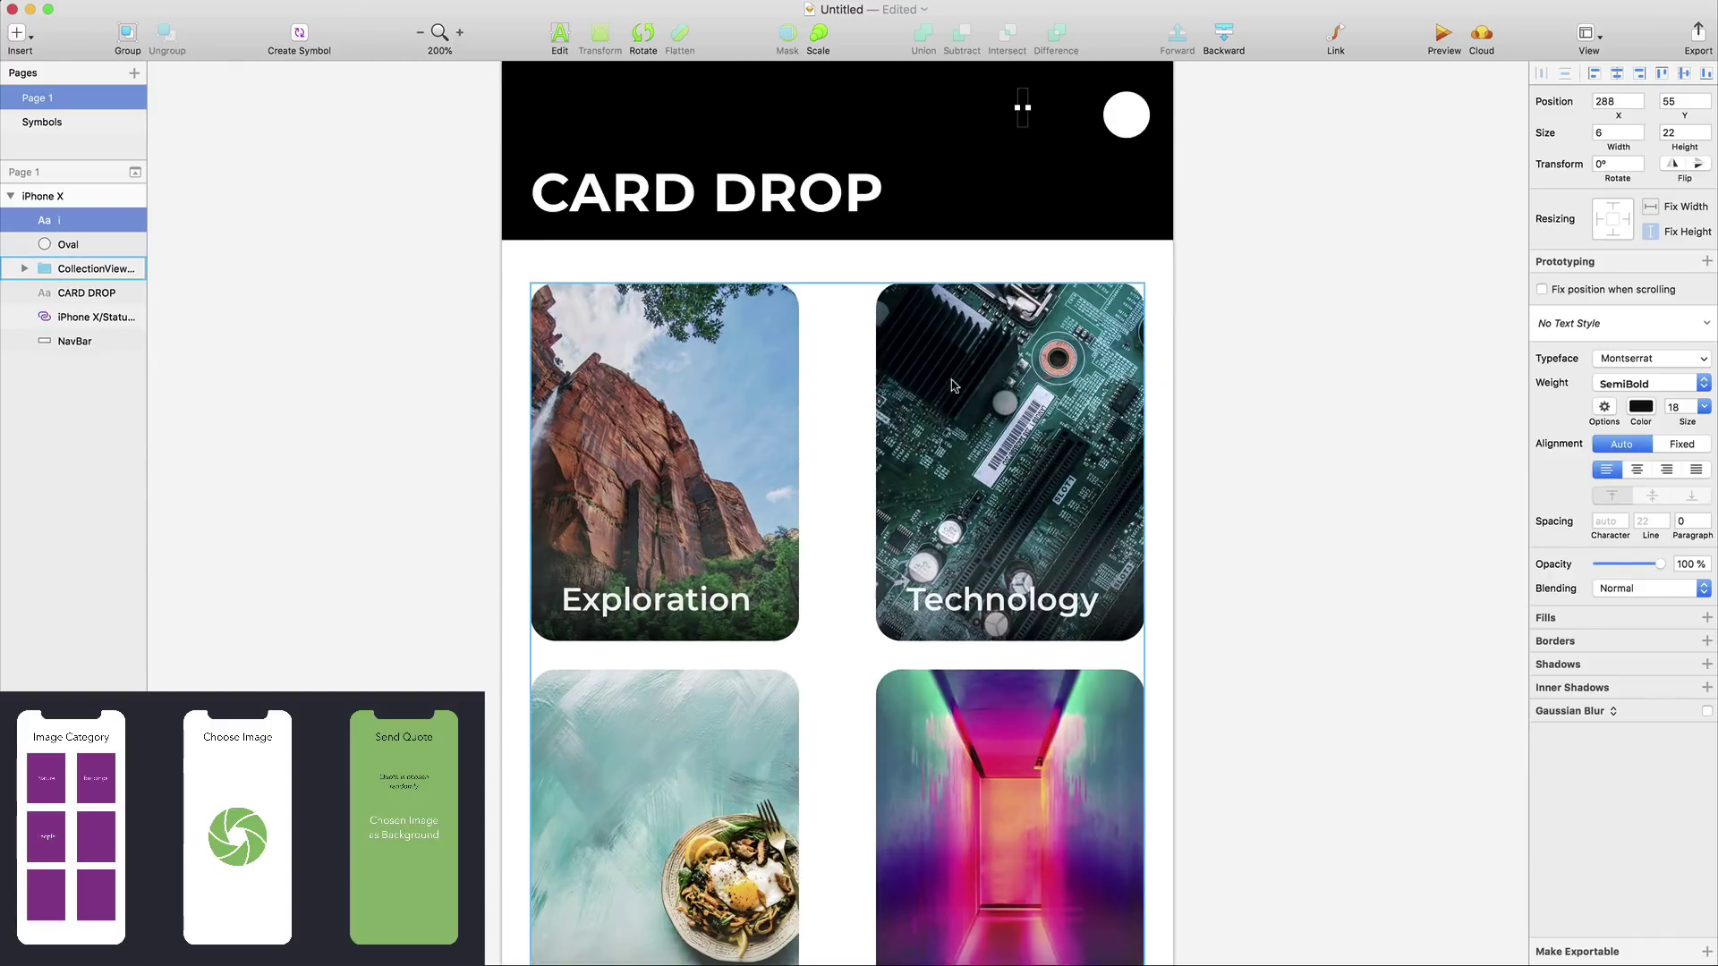
key("super+plus")
scroll(952, 388, "up", 2)
left_click_drag(1209, 268, 1416, 281)
left_click(1345, 284)
left_click(1387, 291)
left_click(1414, 293, "shift")
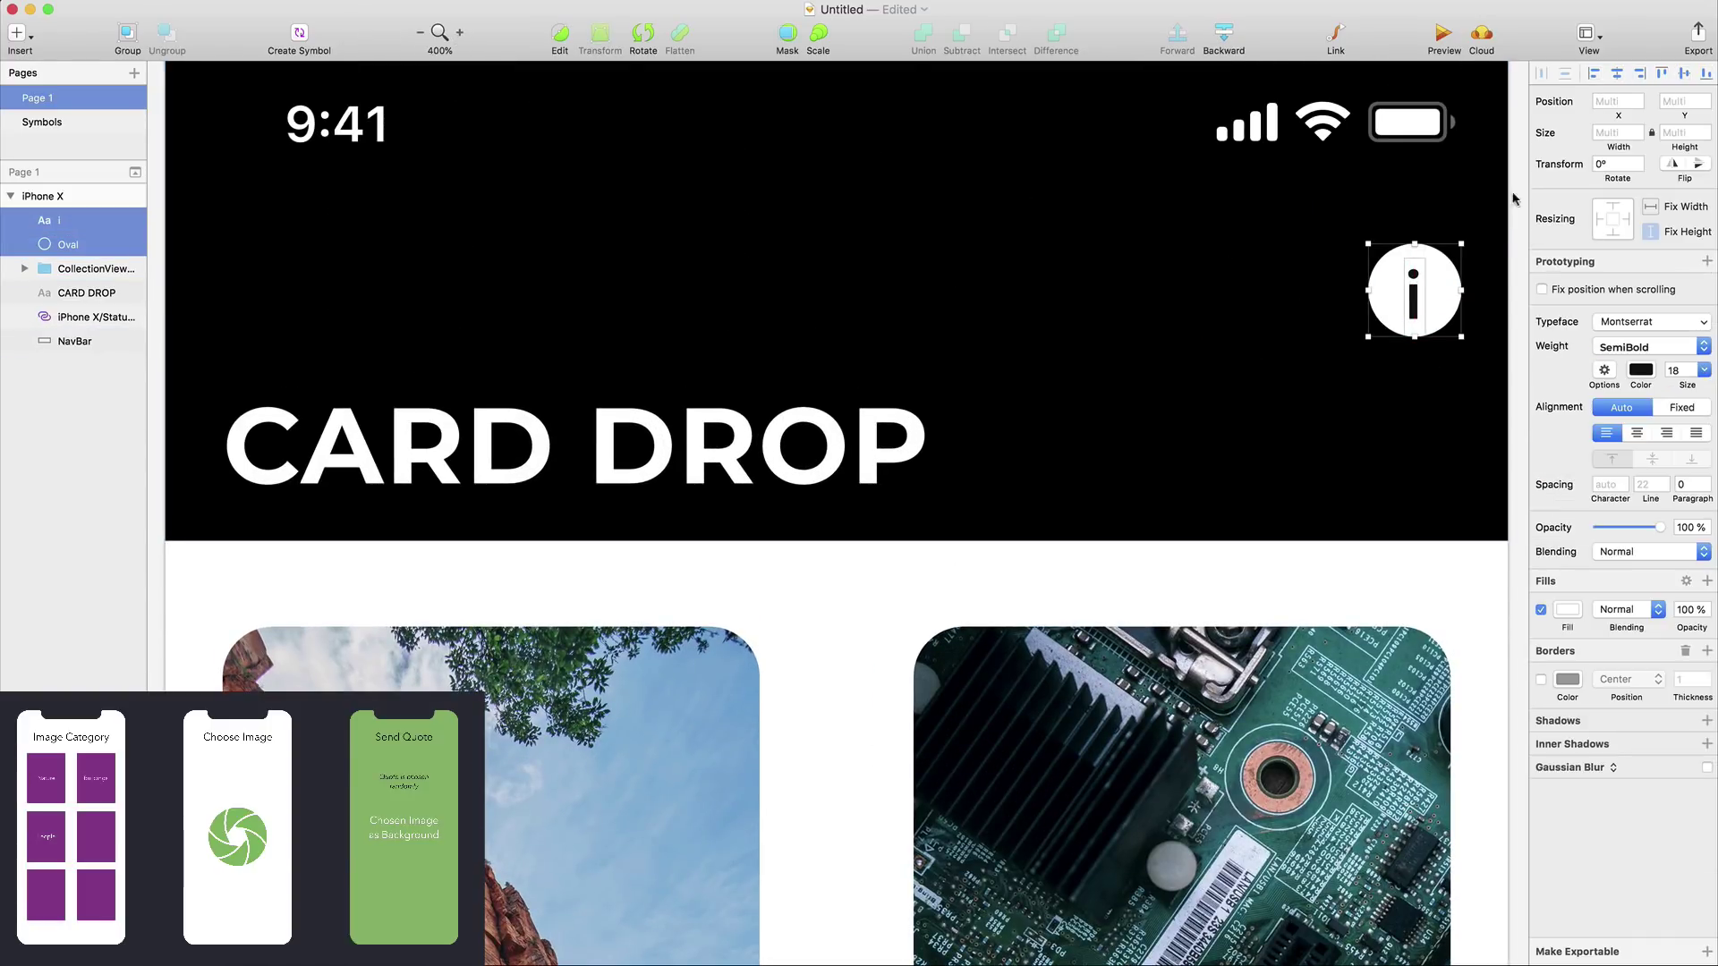
left_click(1347, 288)
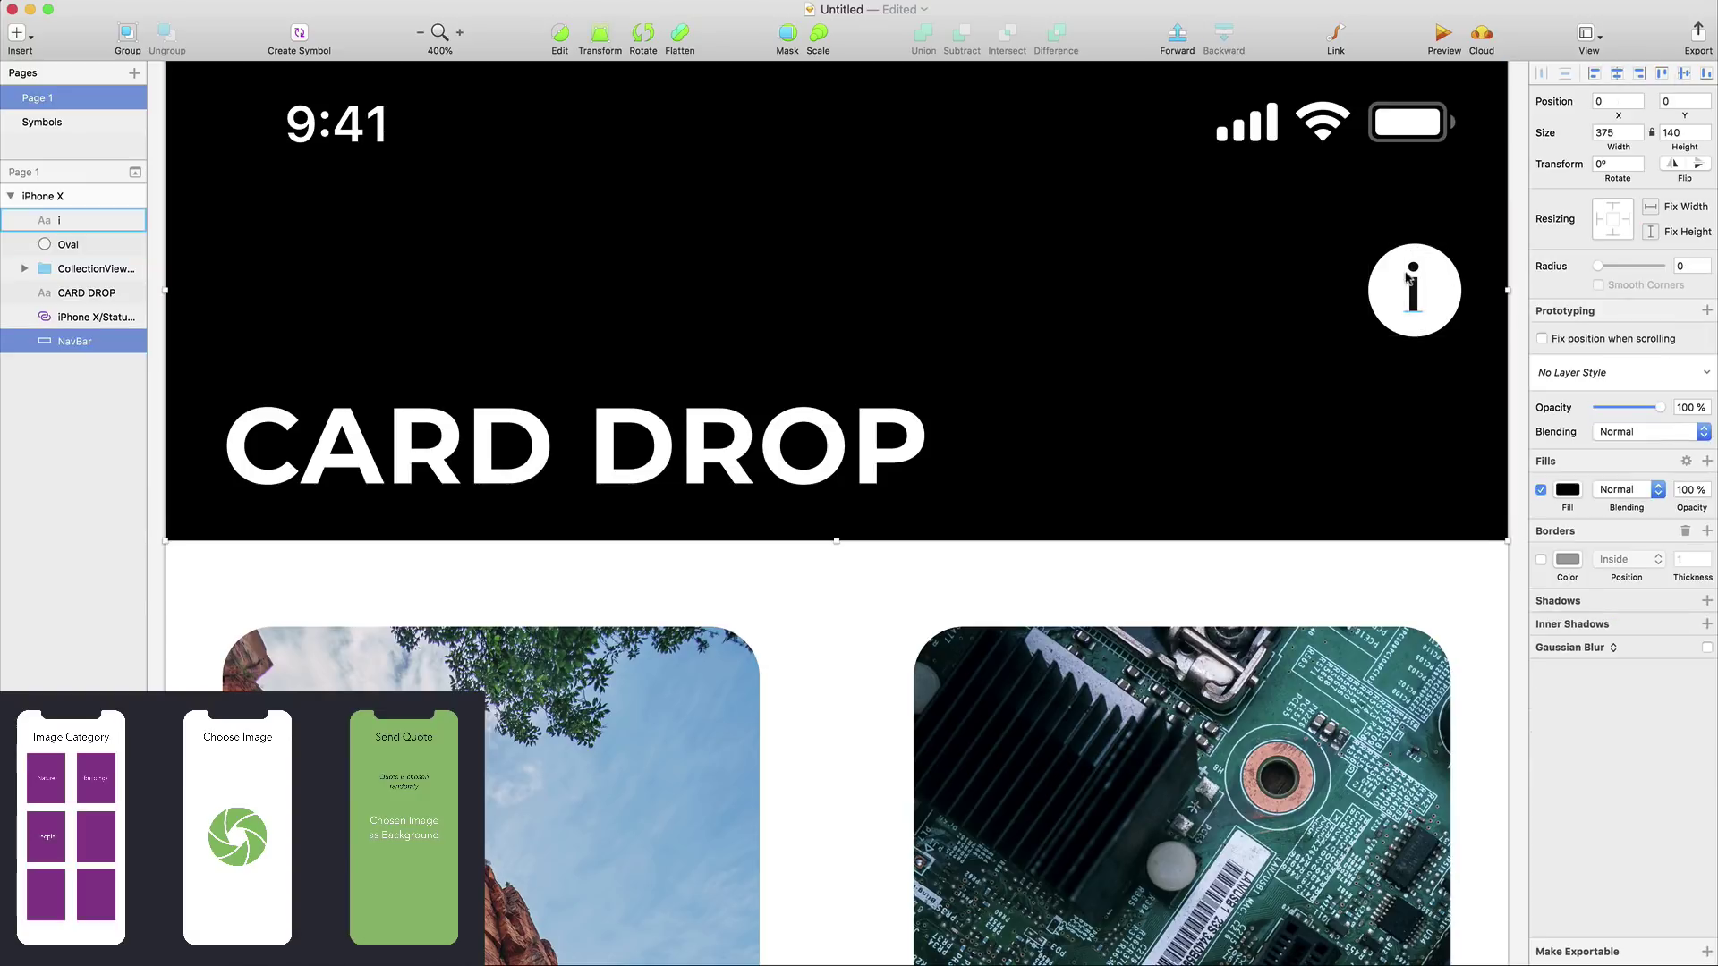
left_click(1410, 286)
key("Right")
key("Right")
Fine-tune the 'i' horizontally to centre it in the circle
left_click(1389, 182)
left_click(1418, 292)
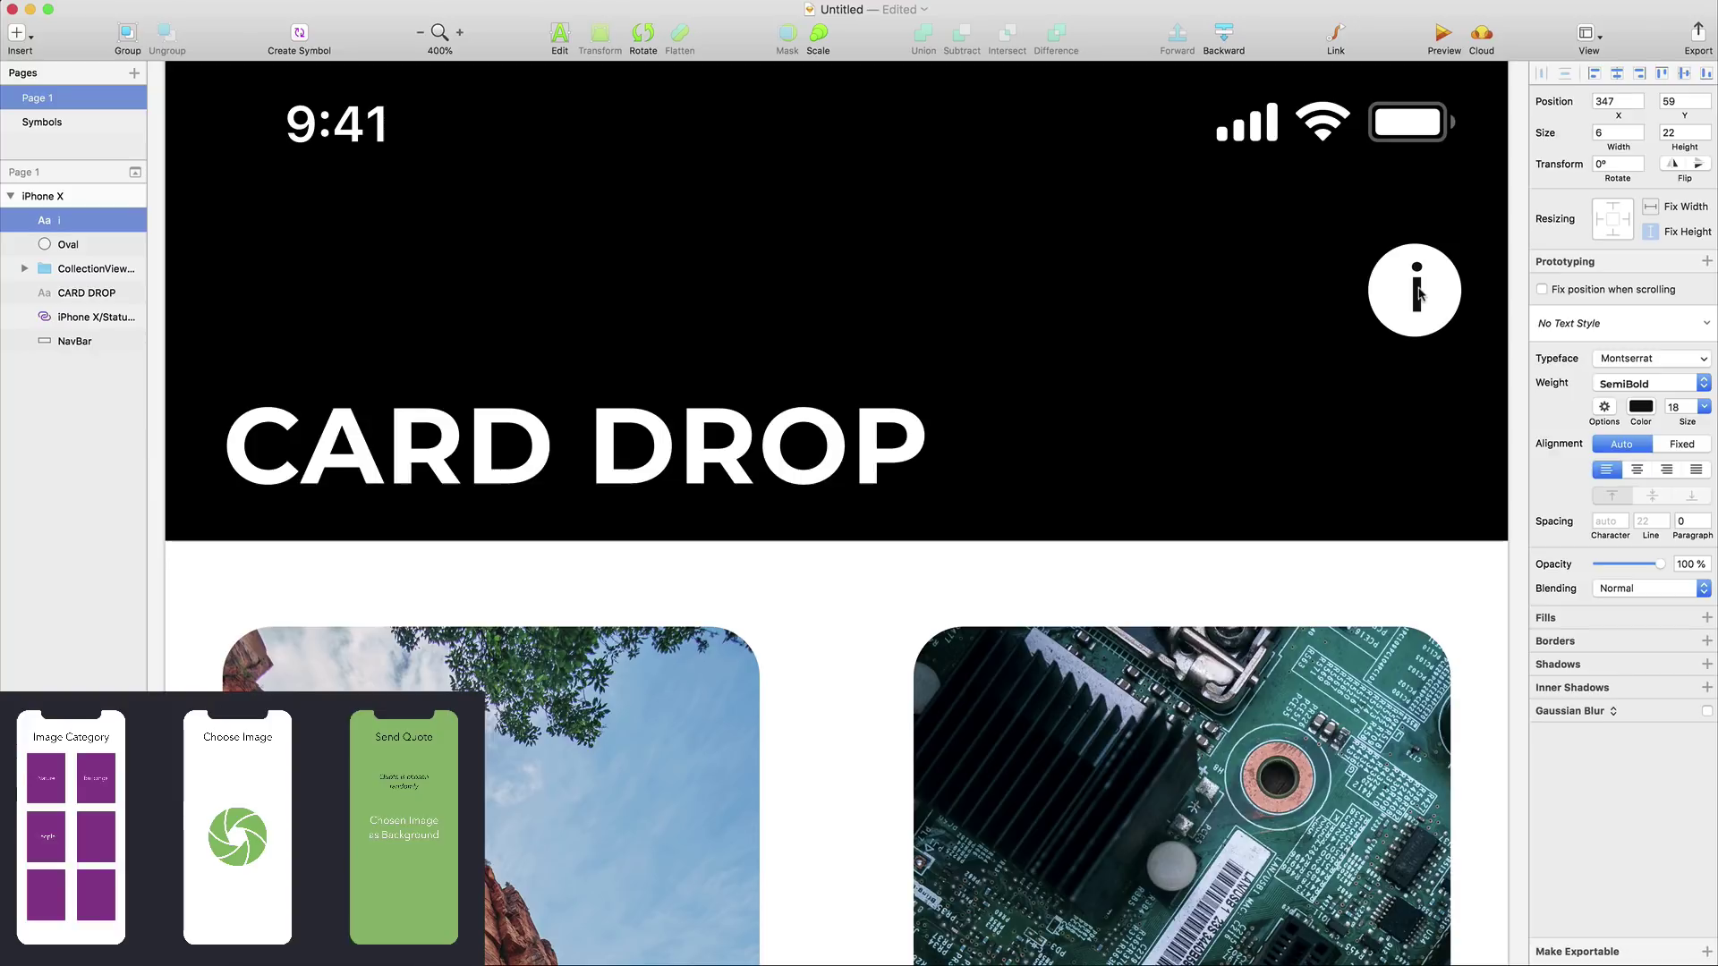
left_click(1424, 297)
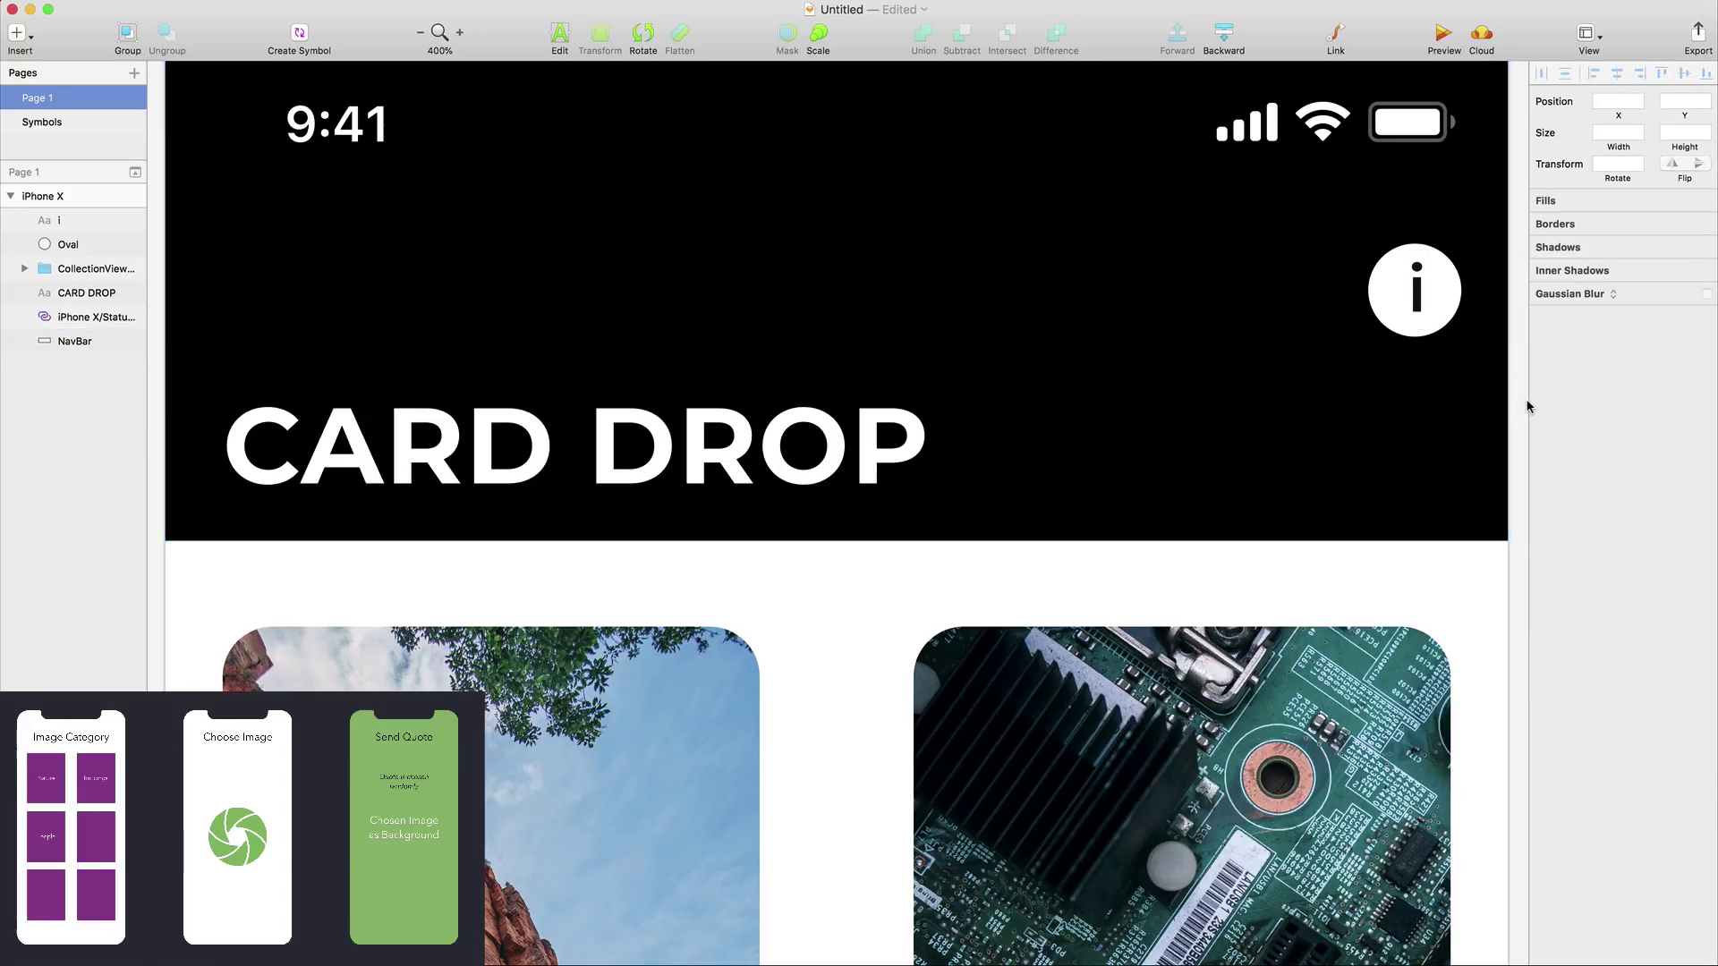
left_click_drag(1415, 288, 1418, 288)
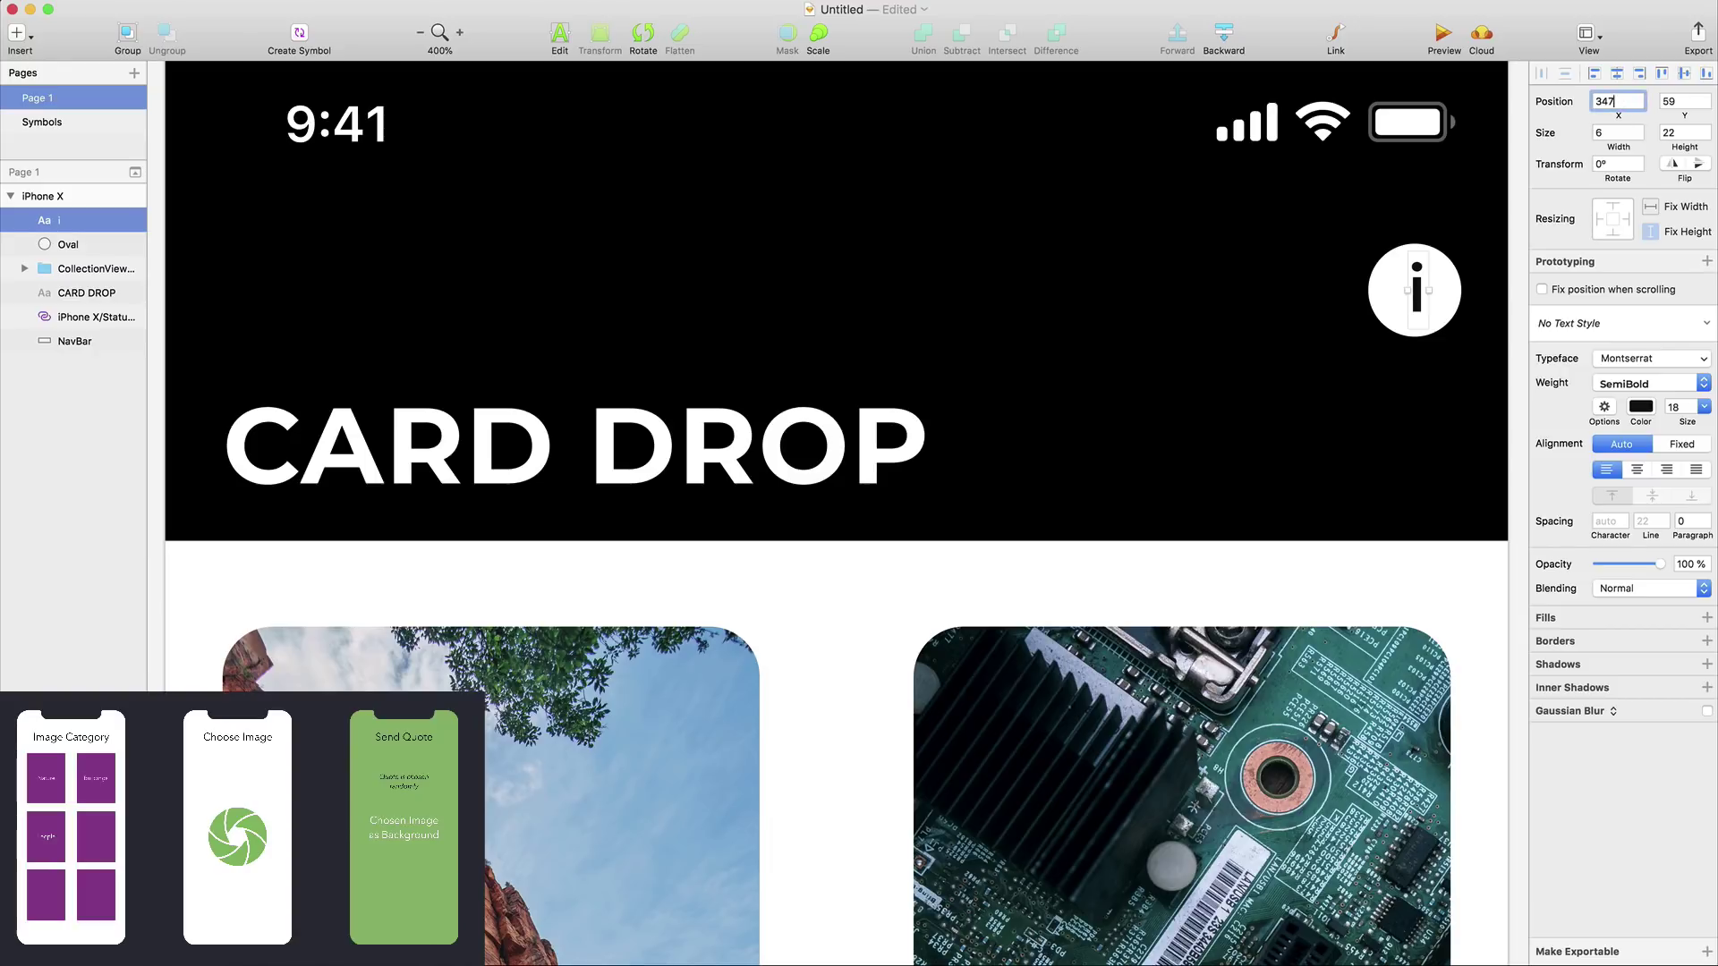
type("5")
key("Return")
key("Escape")
Set the 'i' X position to 346,7 and adjust its vertical position
left_click(1415, 295)
left_click(1625, 102)
key("Return")
left_click(1521, 338)
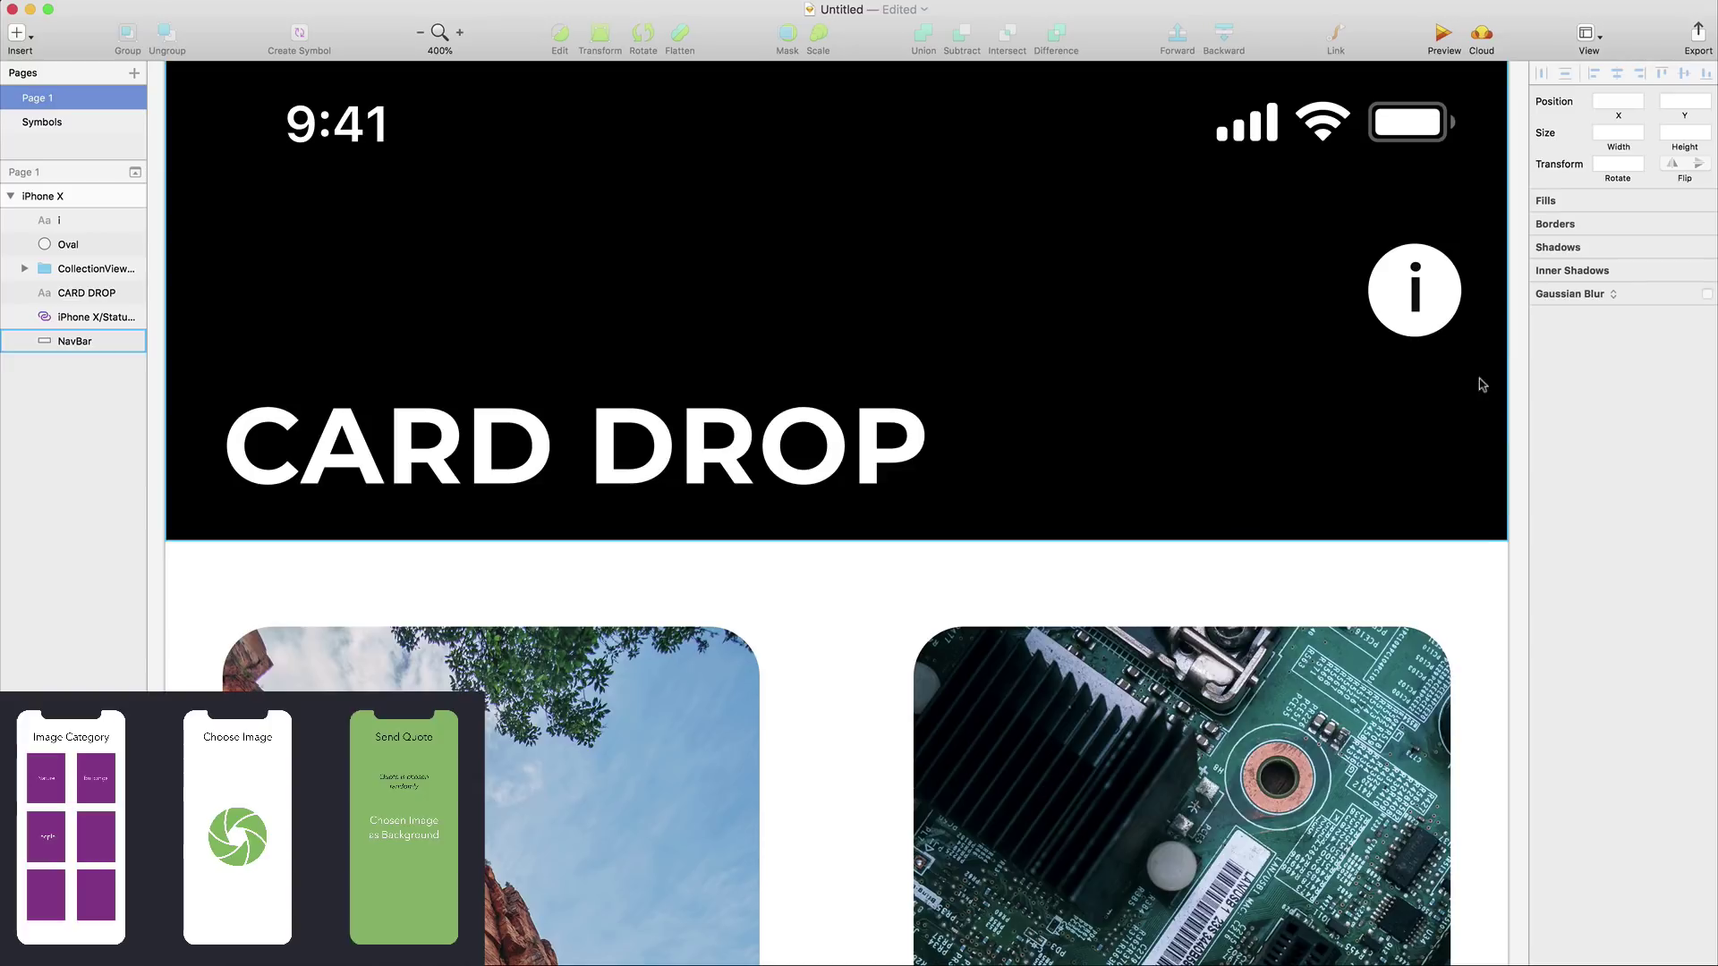
left_click(1415, 298)
left_click(1682, 105)
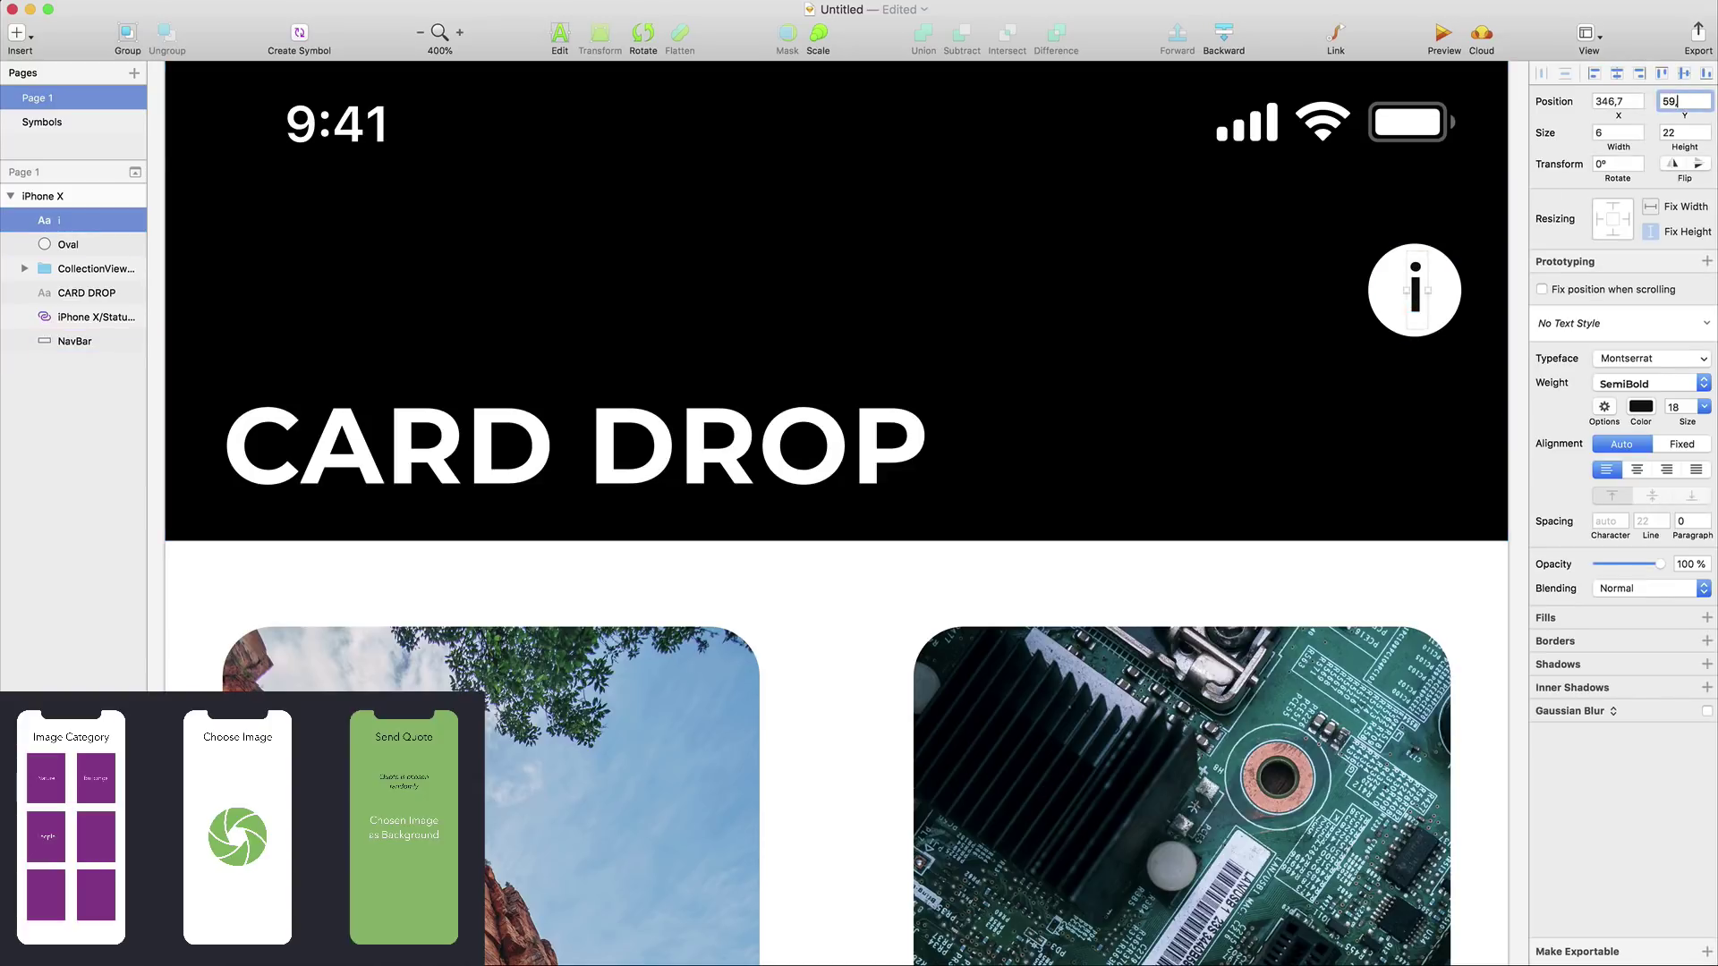
left_click(1495, 268)
Convert the 'i' to outlines, subtract it from the circle, and zoom to 100%
left_click(1434, 290)
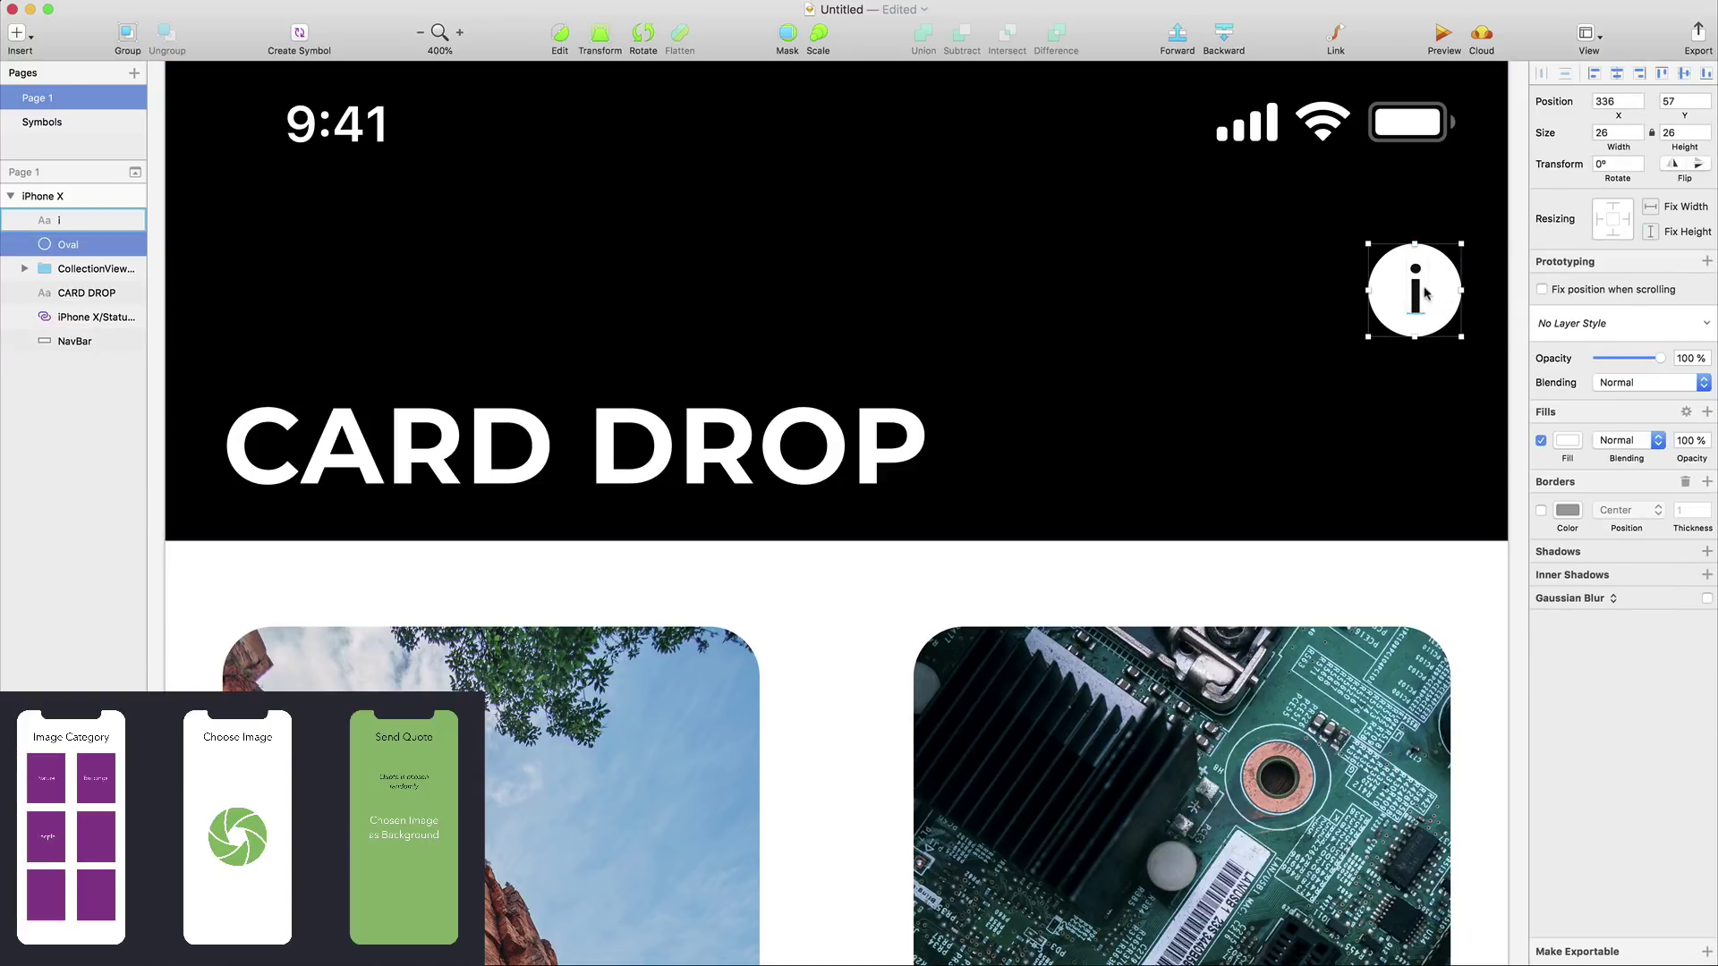
left_click(1419, 291)
right_click(73, 218)
left_click(121, 716)
left_click(71, 244, "shift")
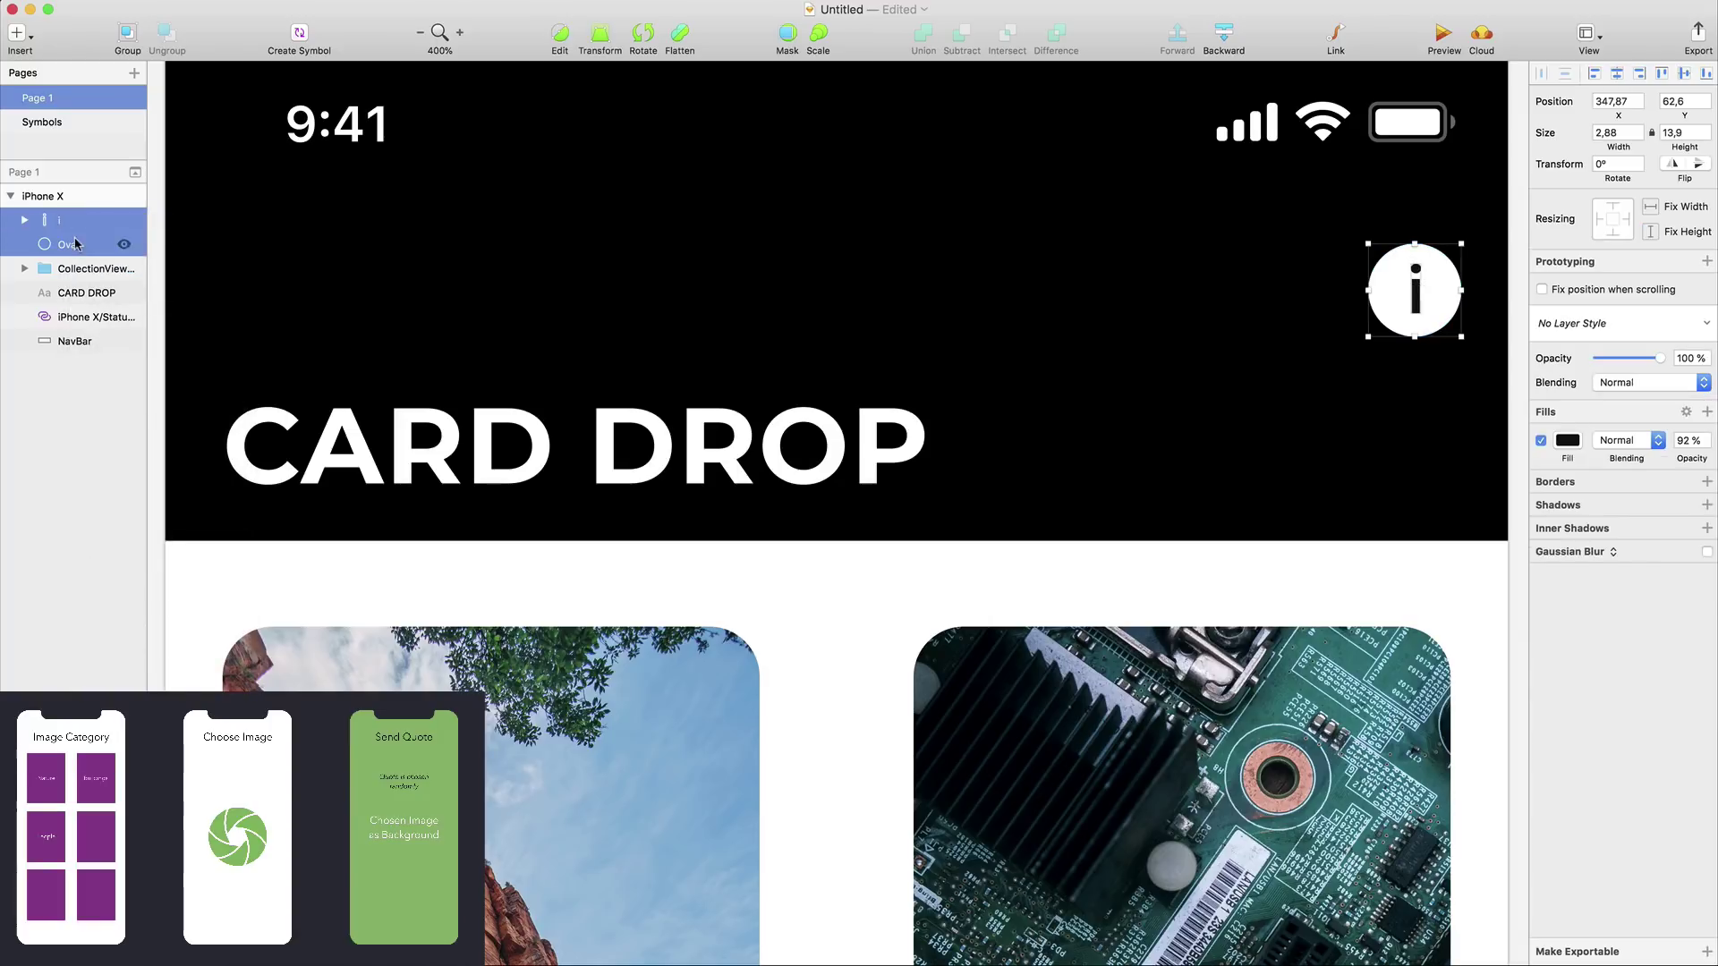
left_click(962, 41)
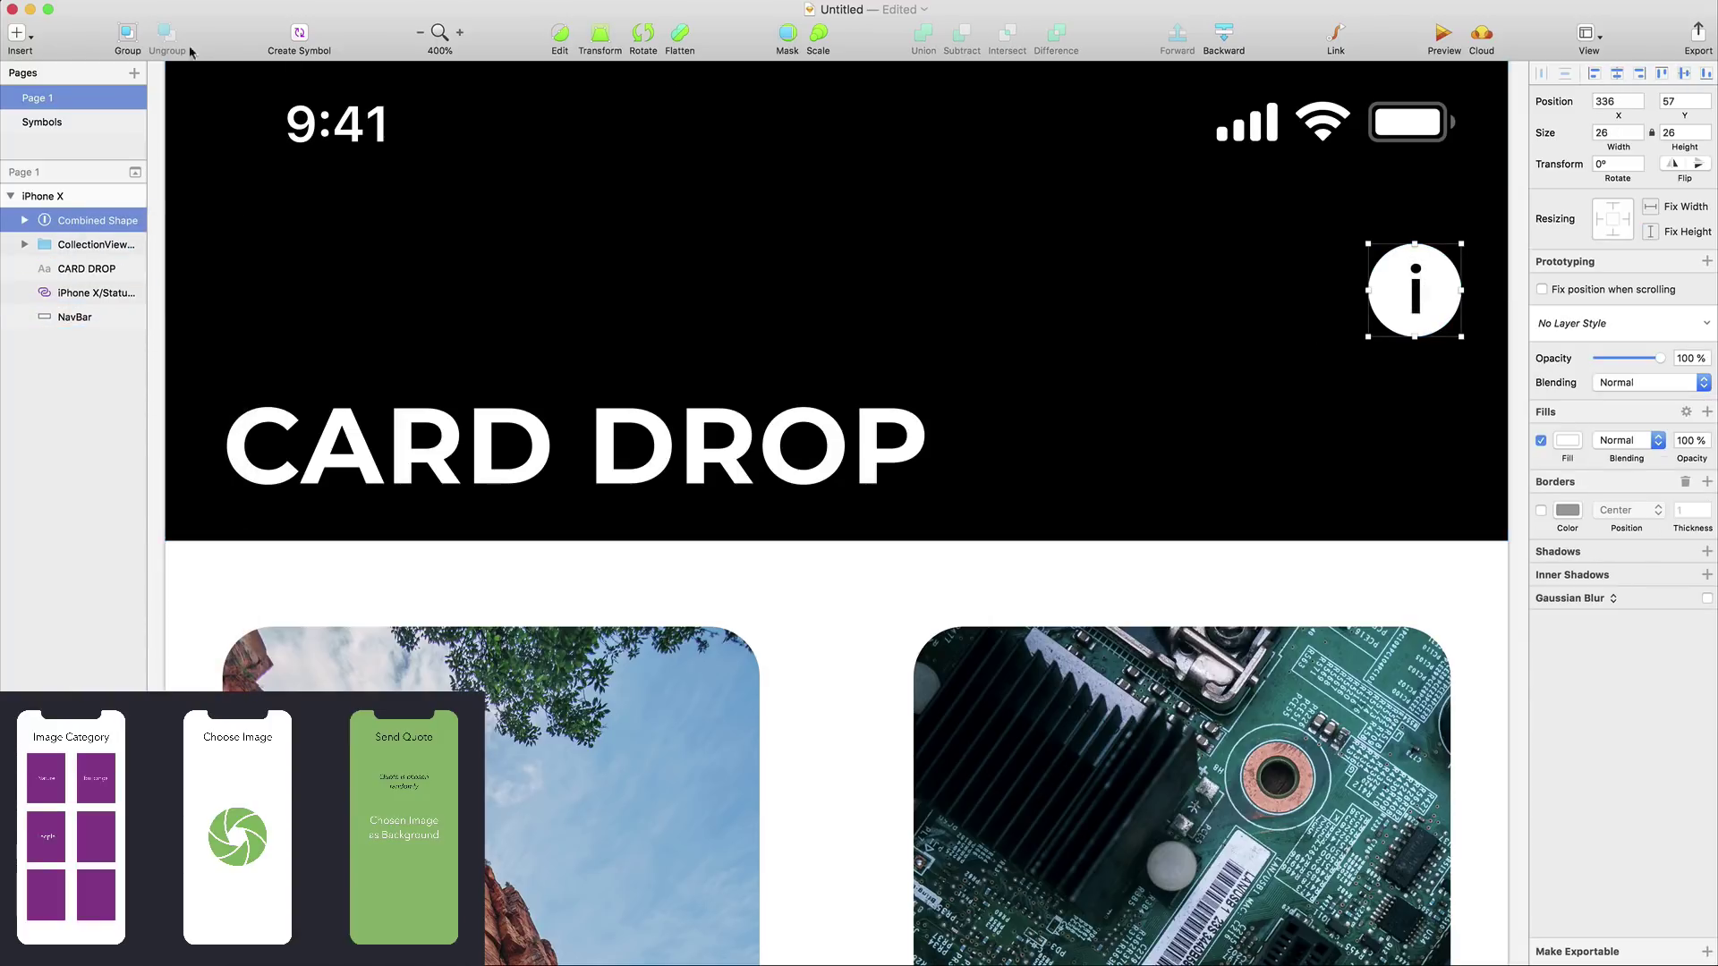
key("super+0")
Insert the iOS UI Design iPhone X Frame over the artboard
left_click(523, 372)
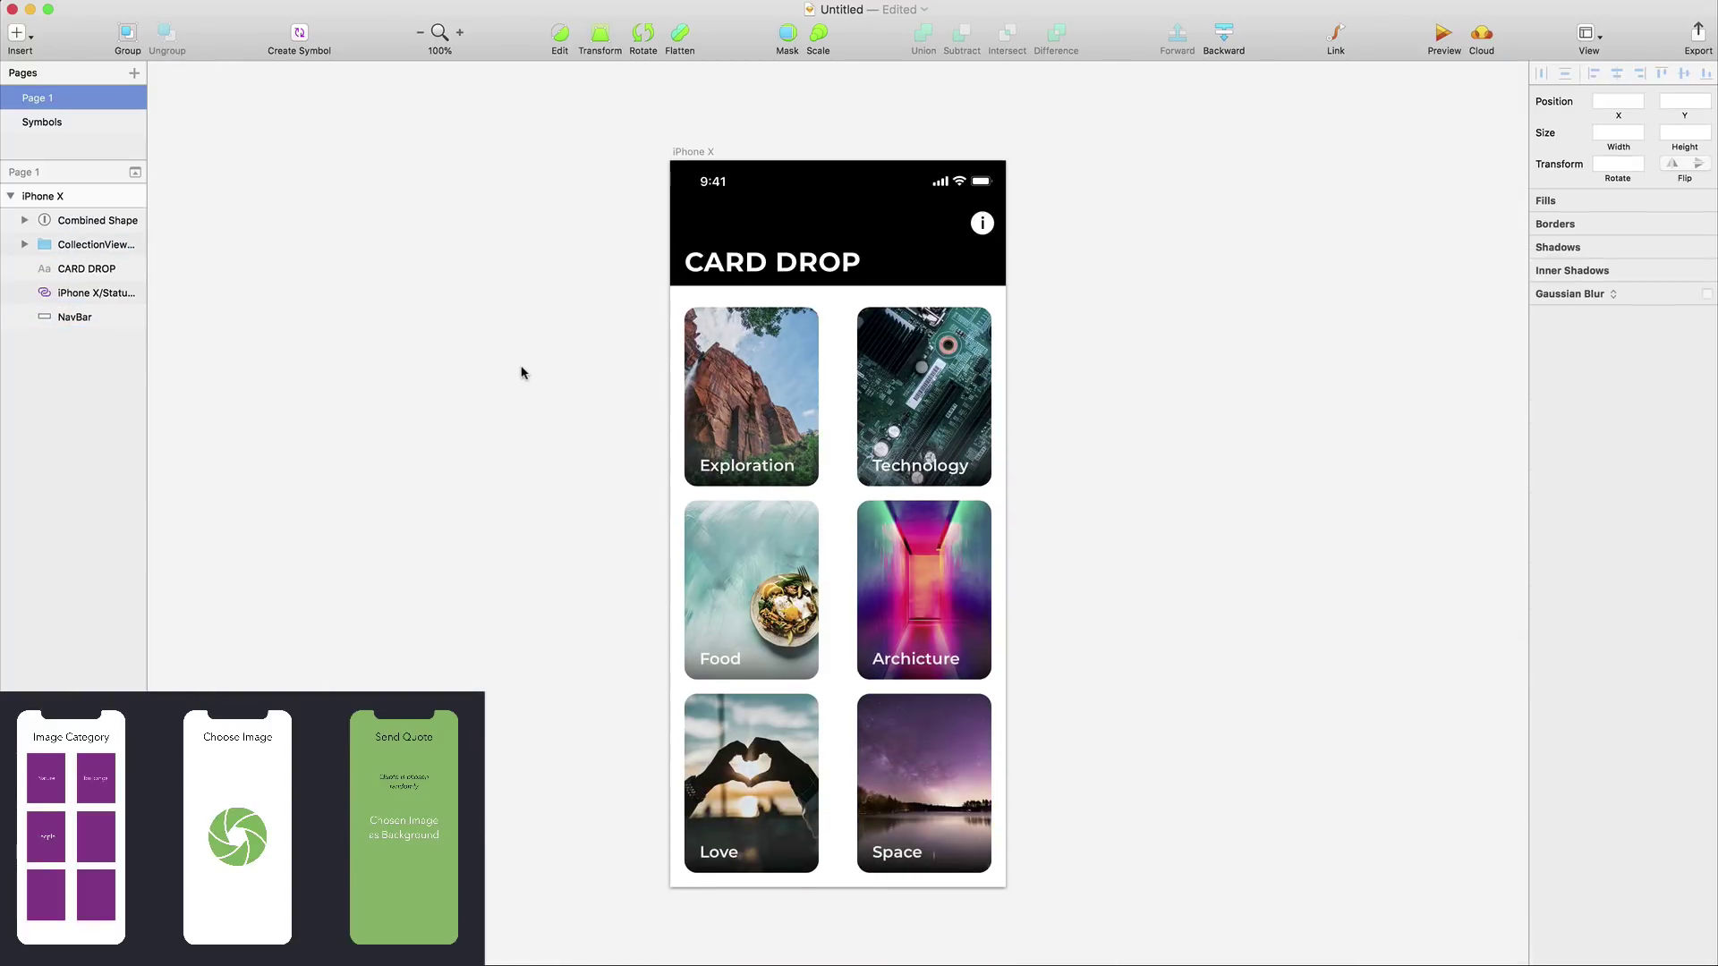
left_click(16, 32)
mouse_move(115, 336)
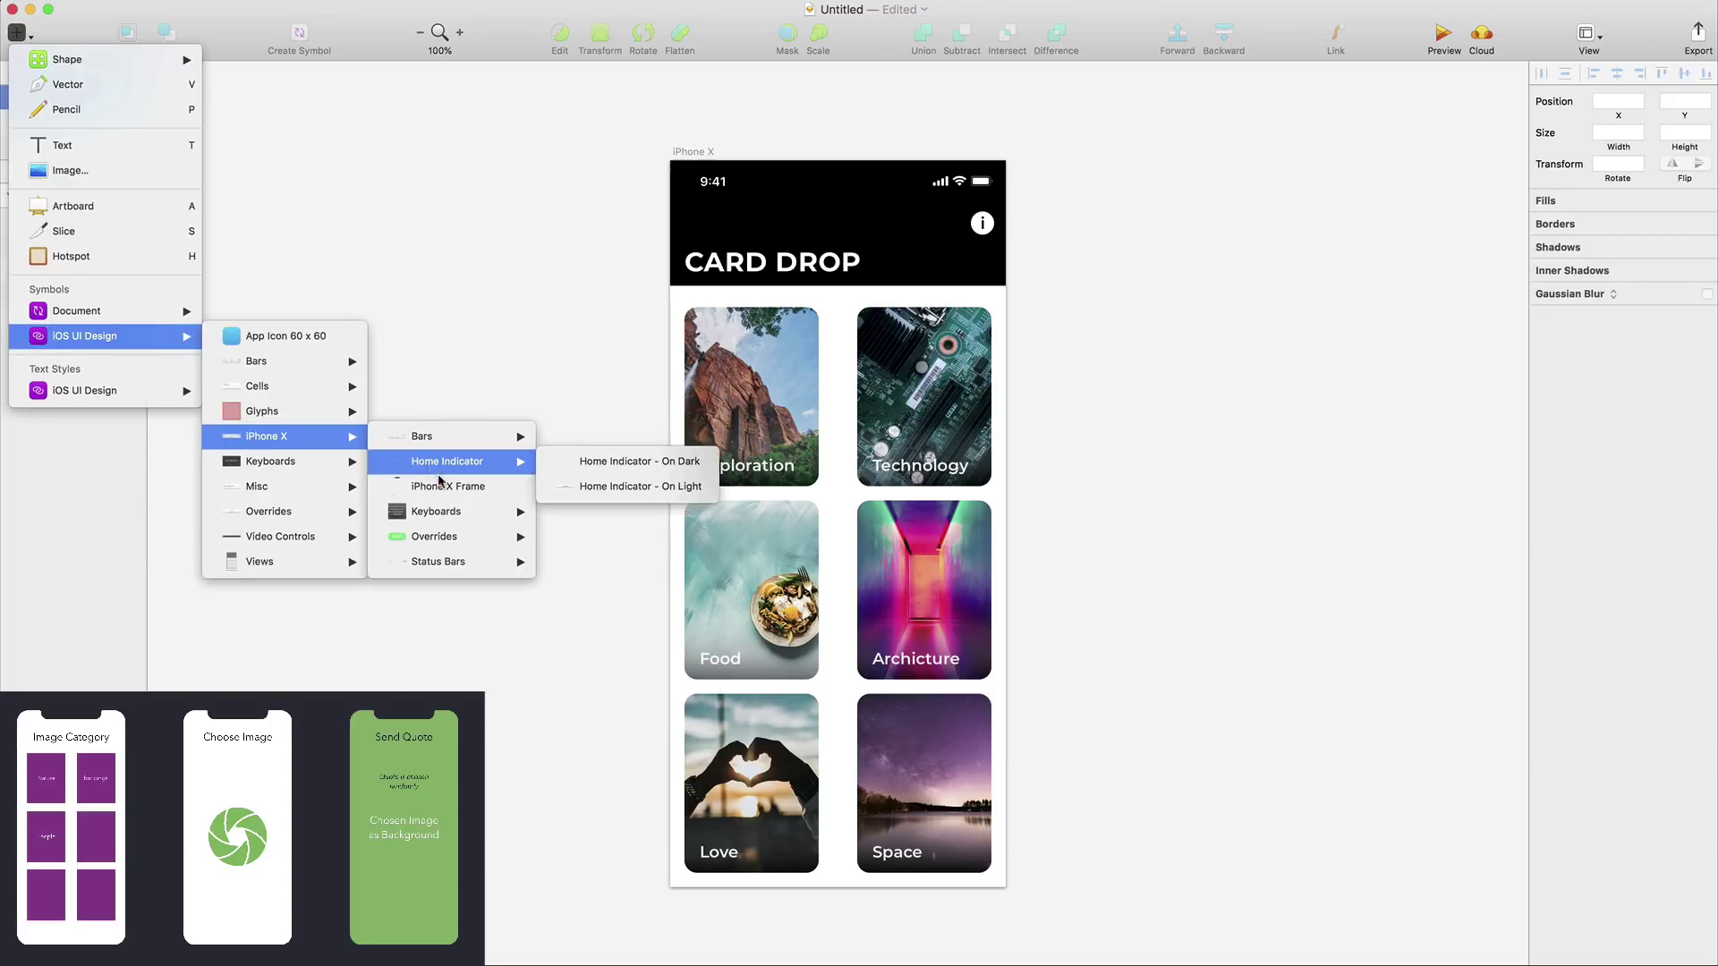
left_click(613, 487)
left_click(838, 528)
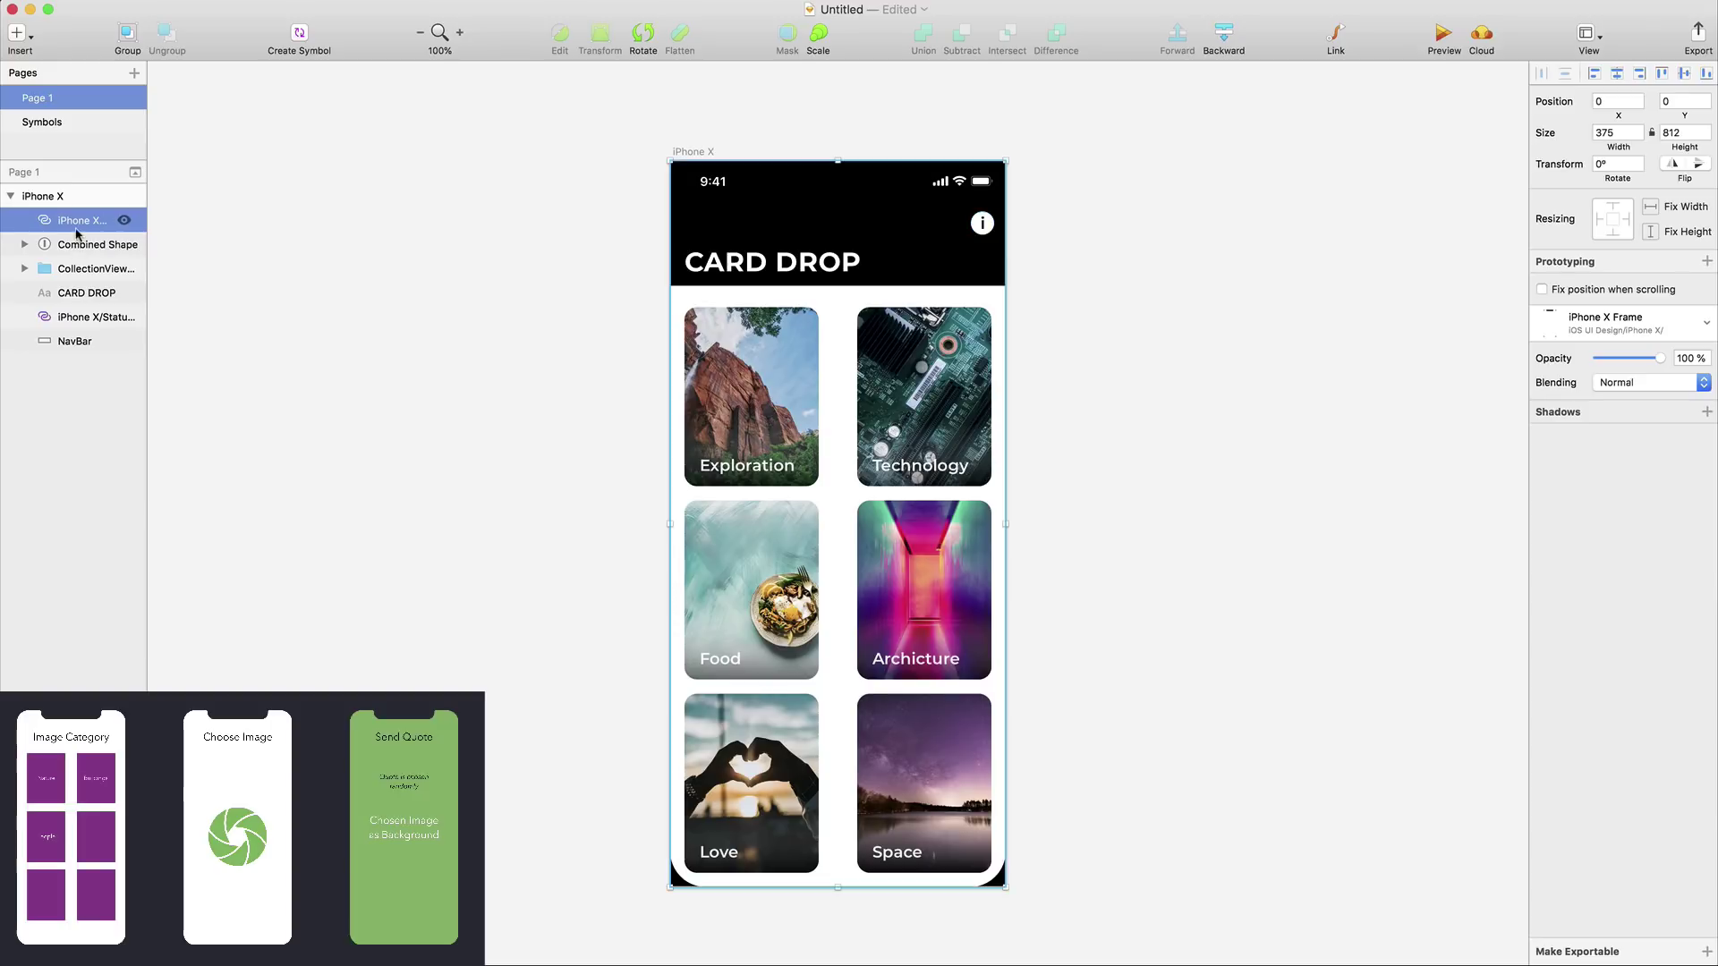
left_click(371, 318)
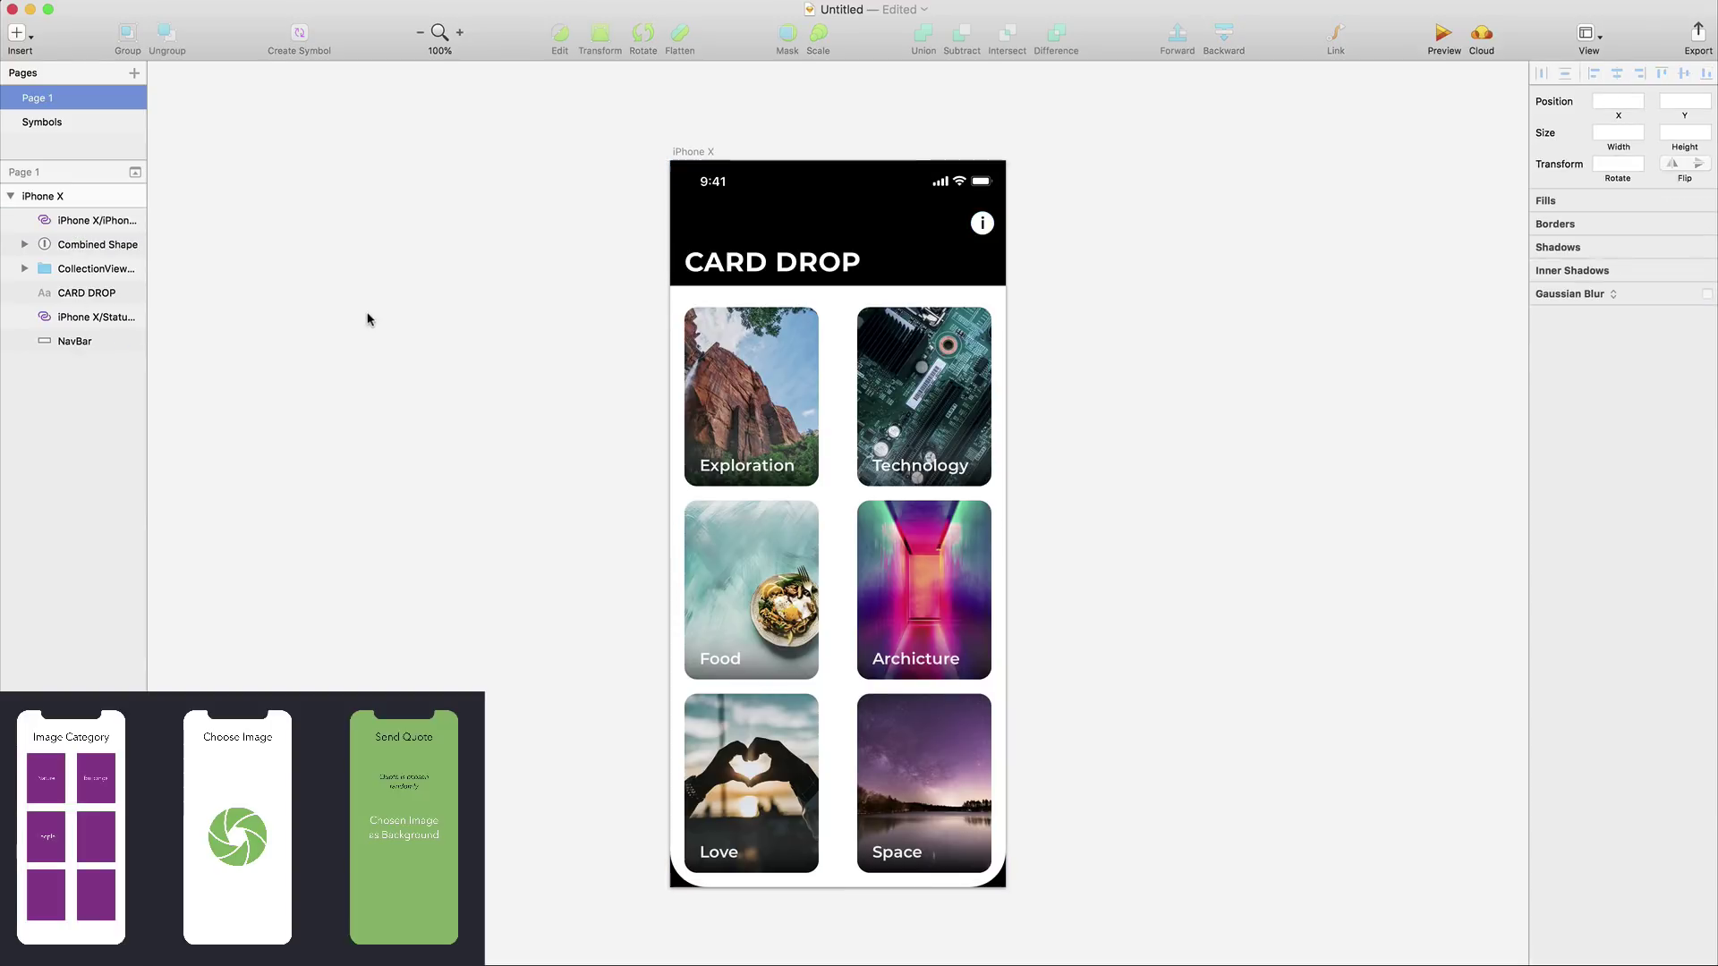
Place the iPhone X Home Indicator (On Light) at the artboard's bottom
left_click(16, 32)
mouse_move(107, 335)
mouse_move(269, 435)
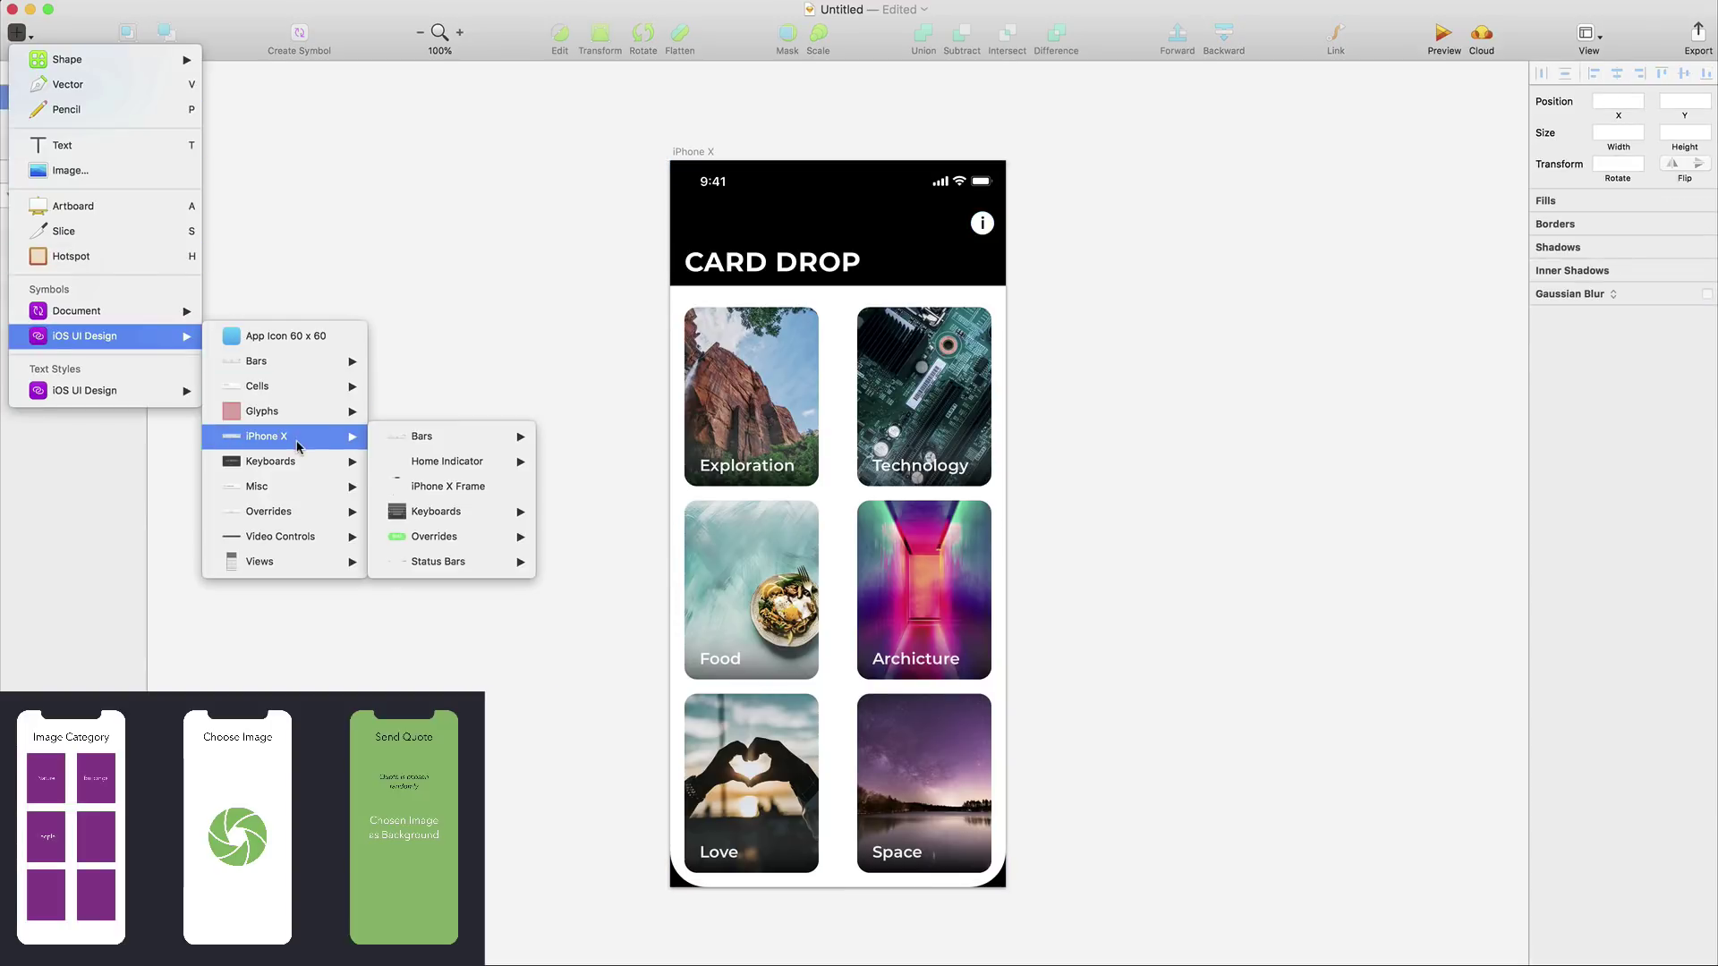
mouse_move(483, 461)
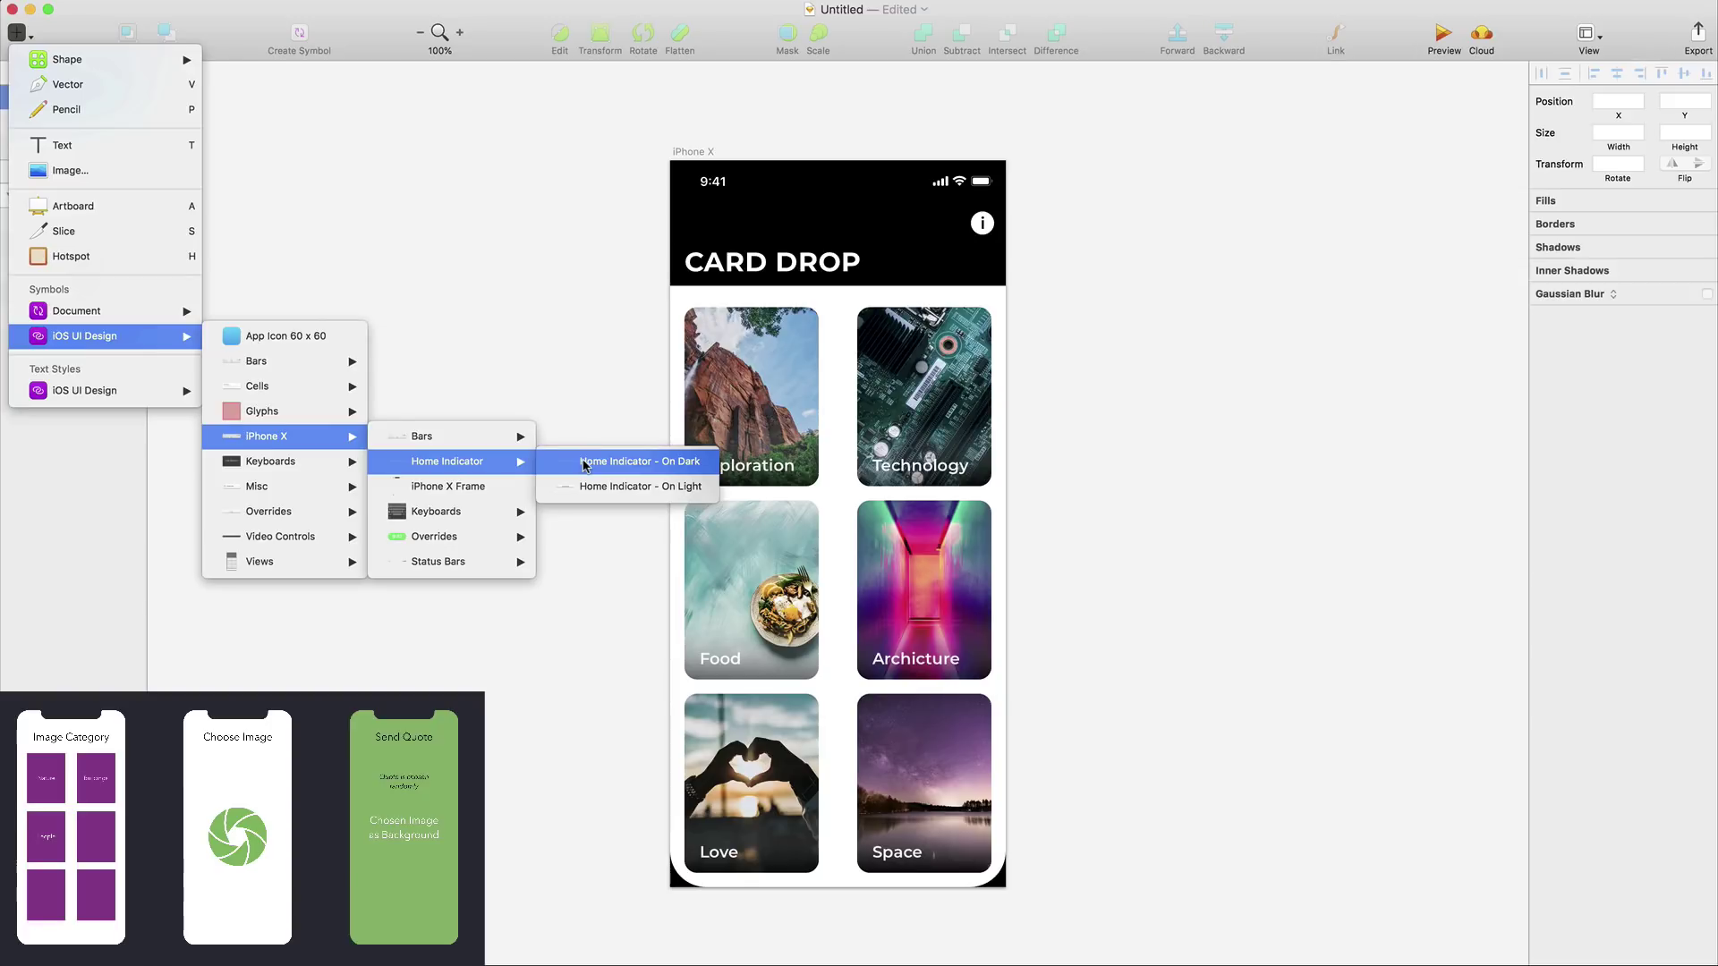
left_click(626, 486)
left_click(839, 873)
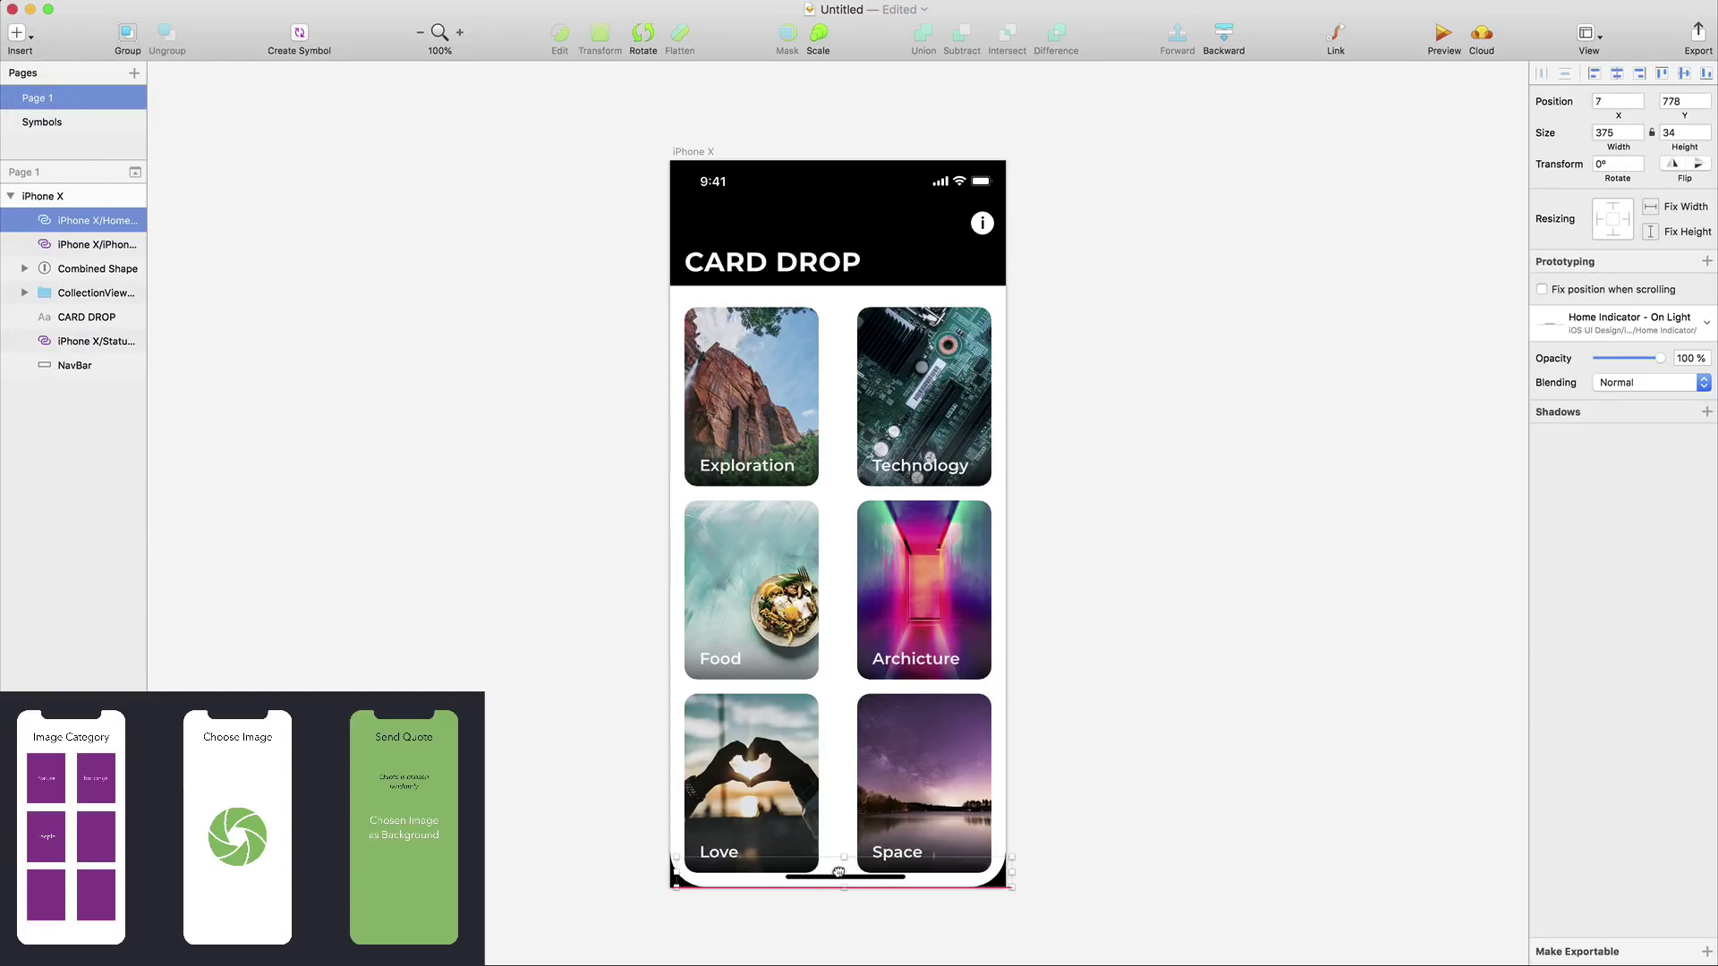
left_click(1078, 732)
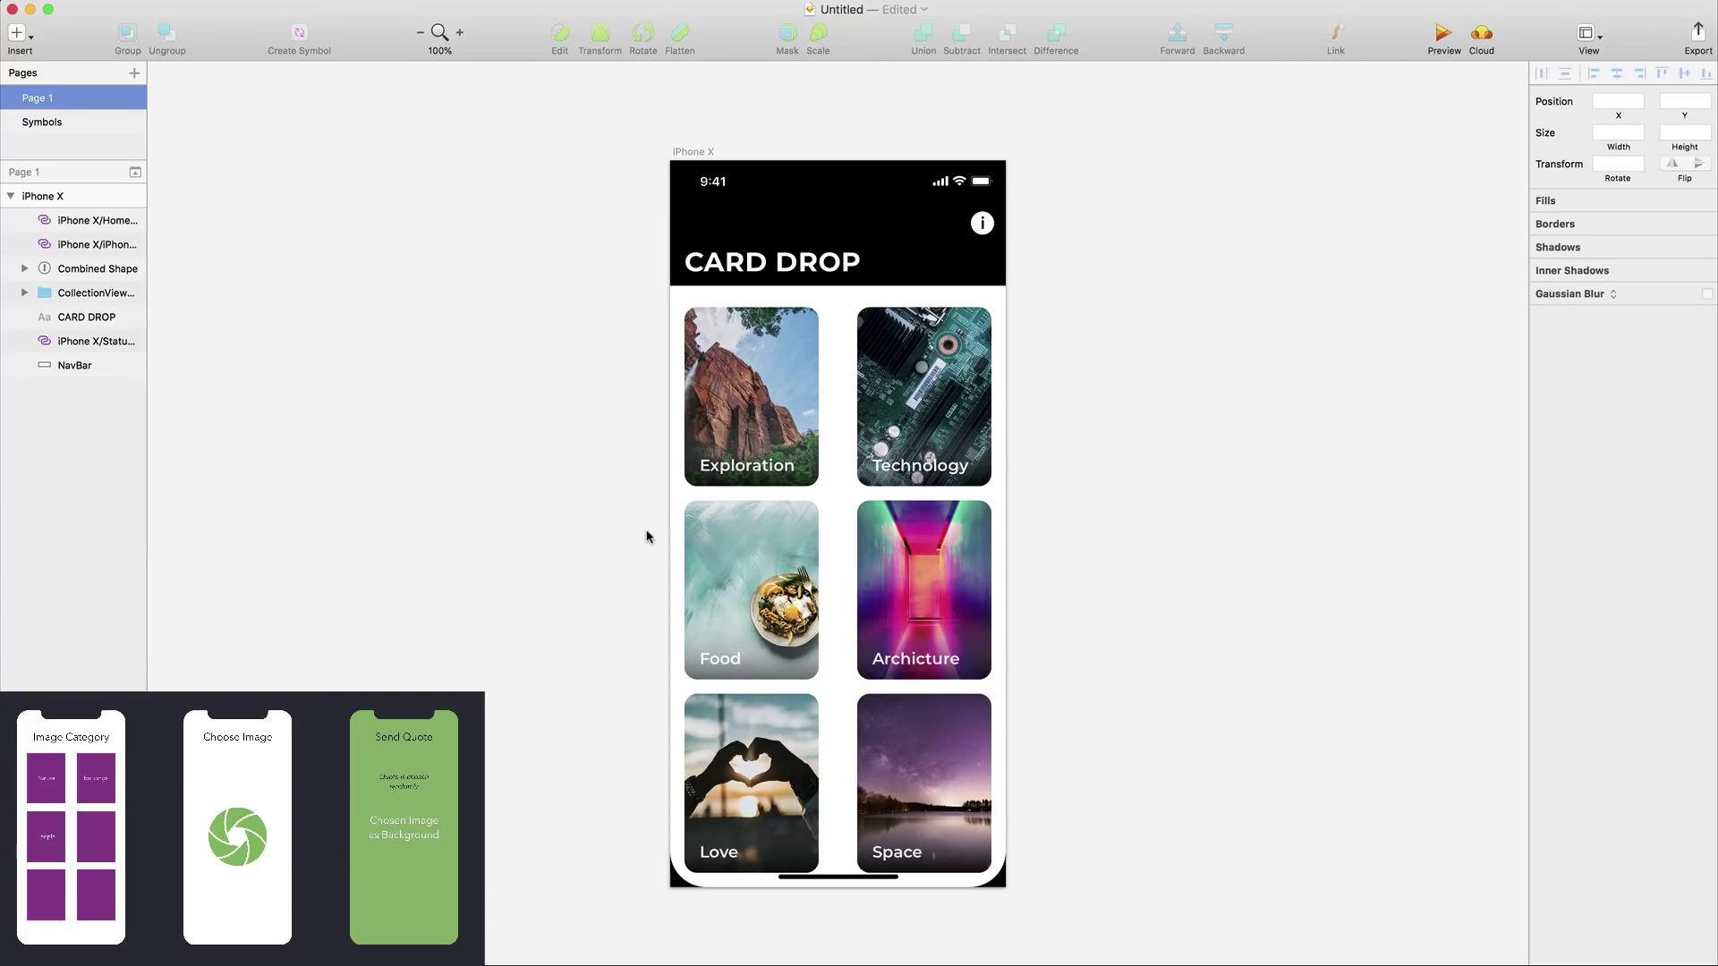
Add a blank second iPhone X artboard beside the existing one
left_click(17, 36)
left_click(94, 204)
left_click(1582, 225)
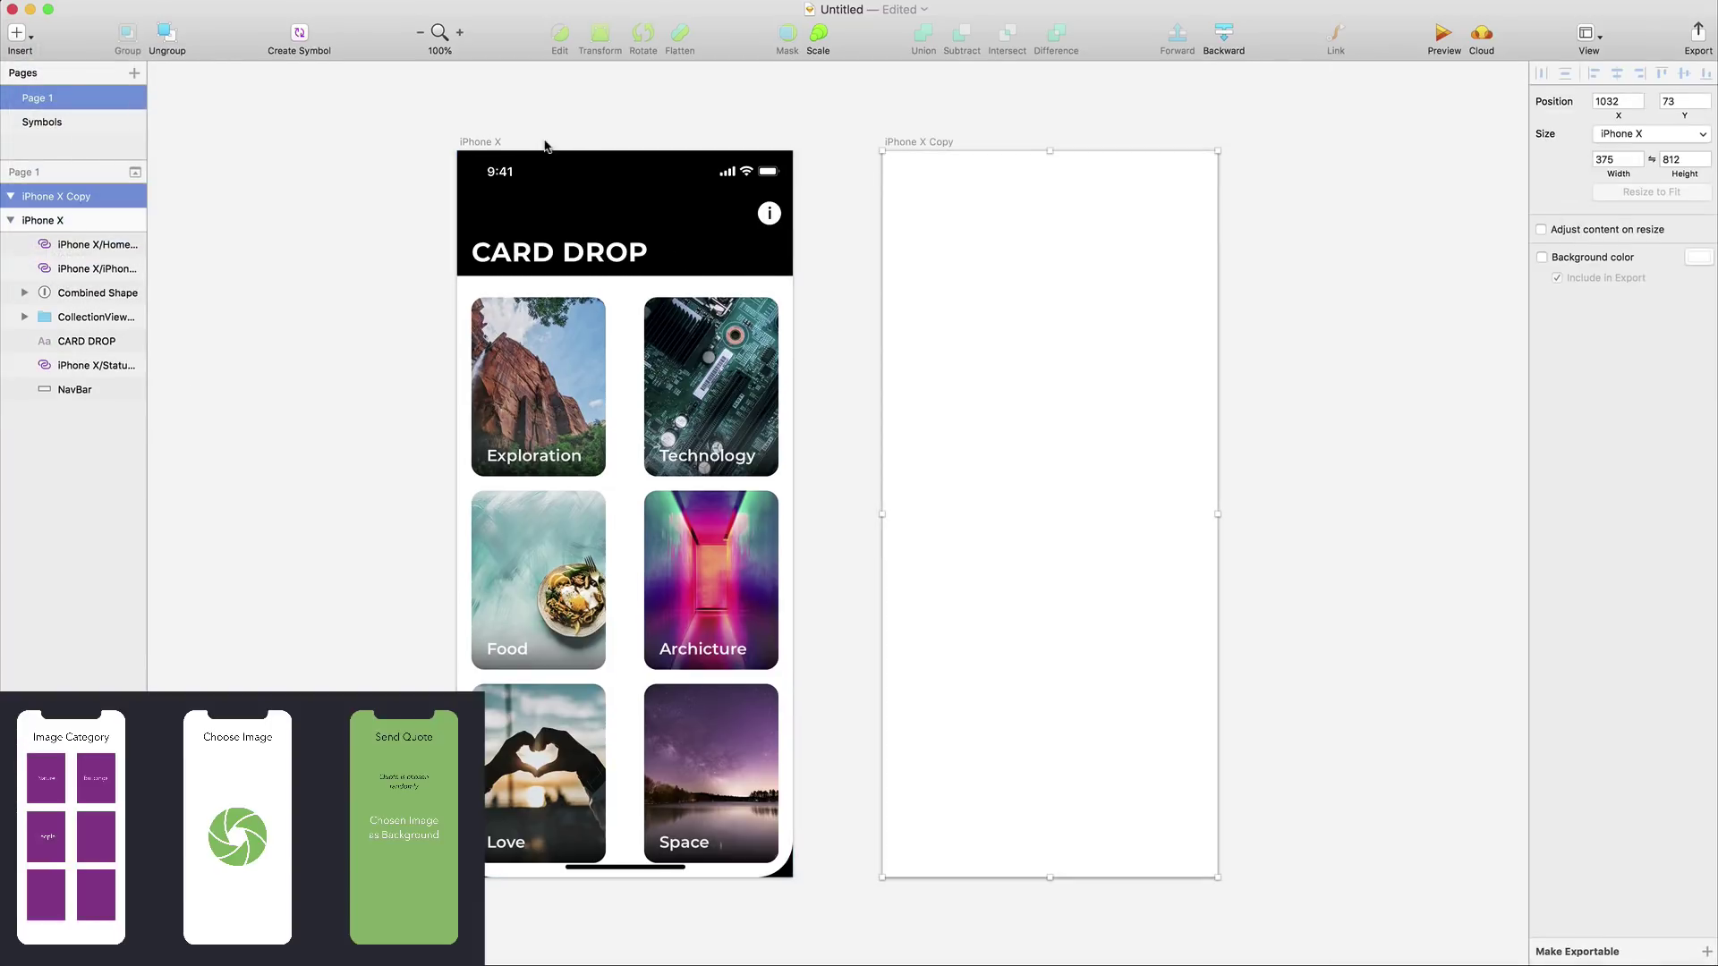
Rename the original CARD DROP artboard to Home/Overview
left_click(483, 146)
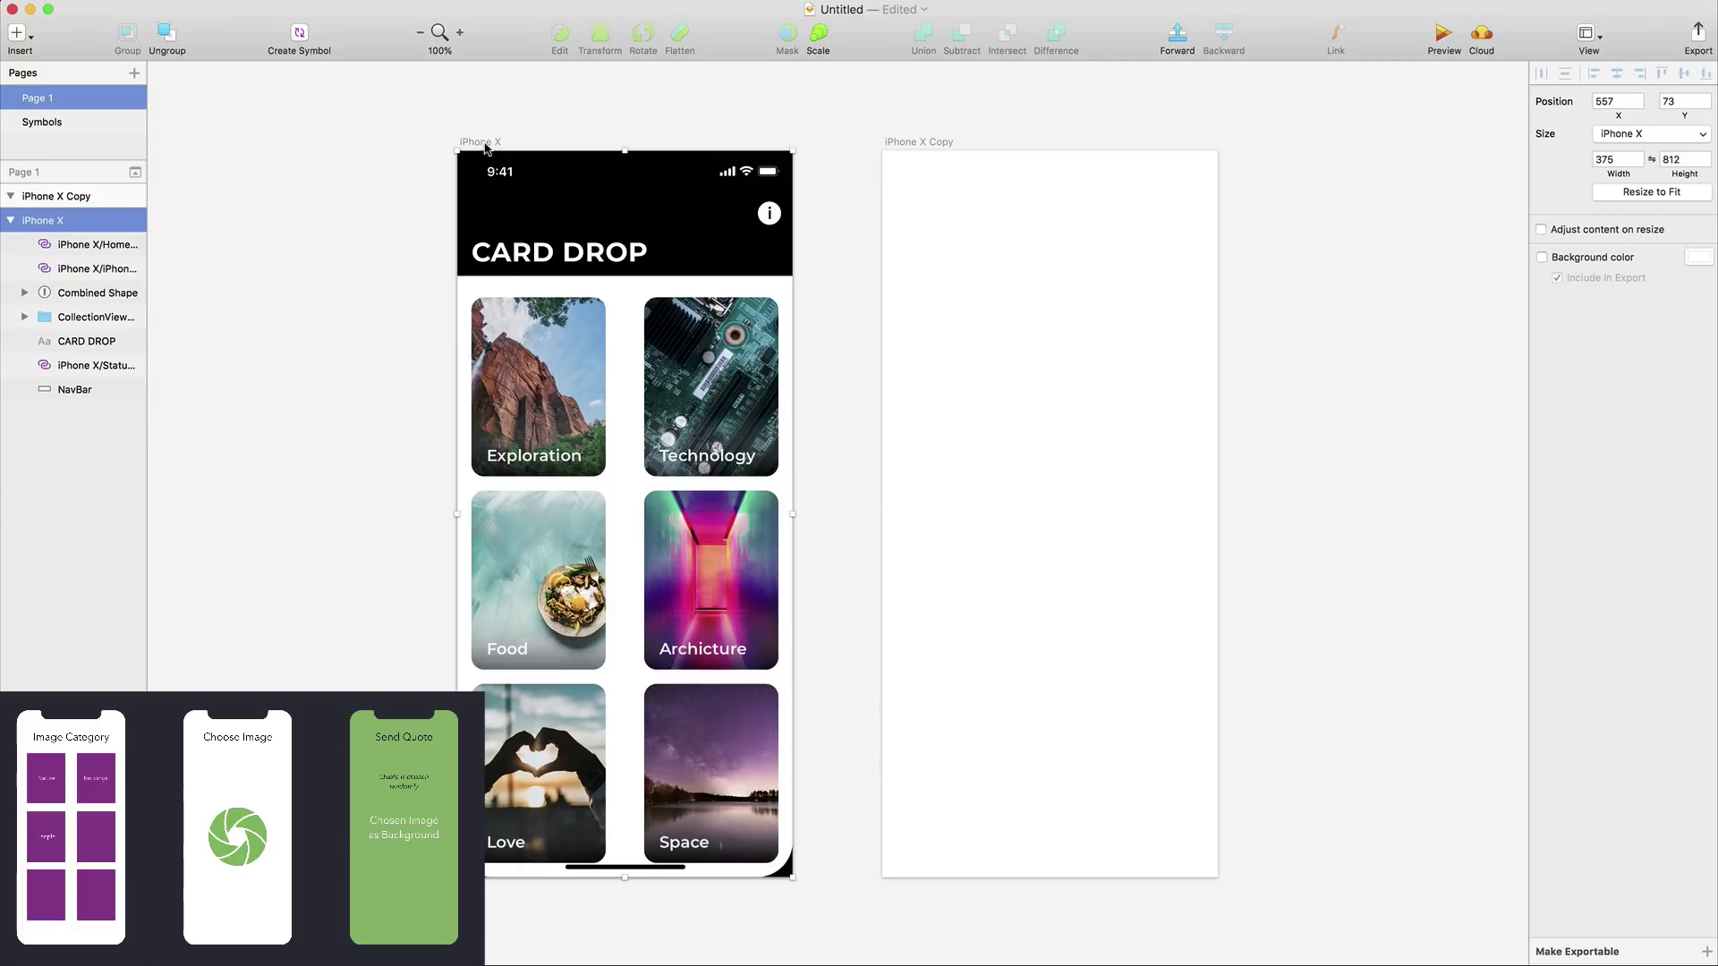
key("super+r")
type("HOME")
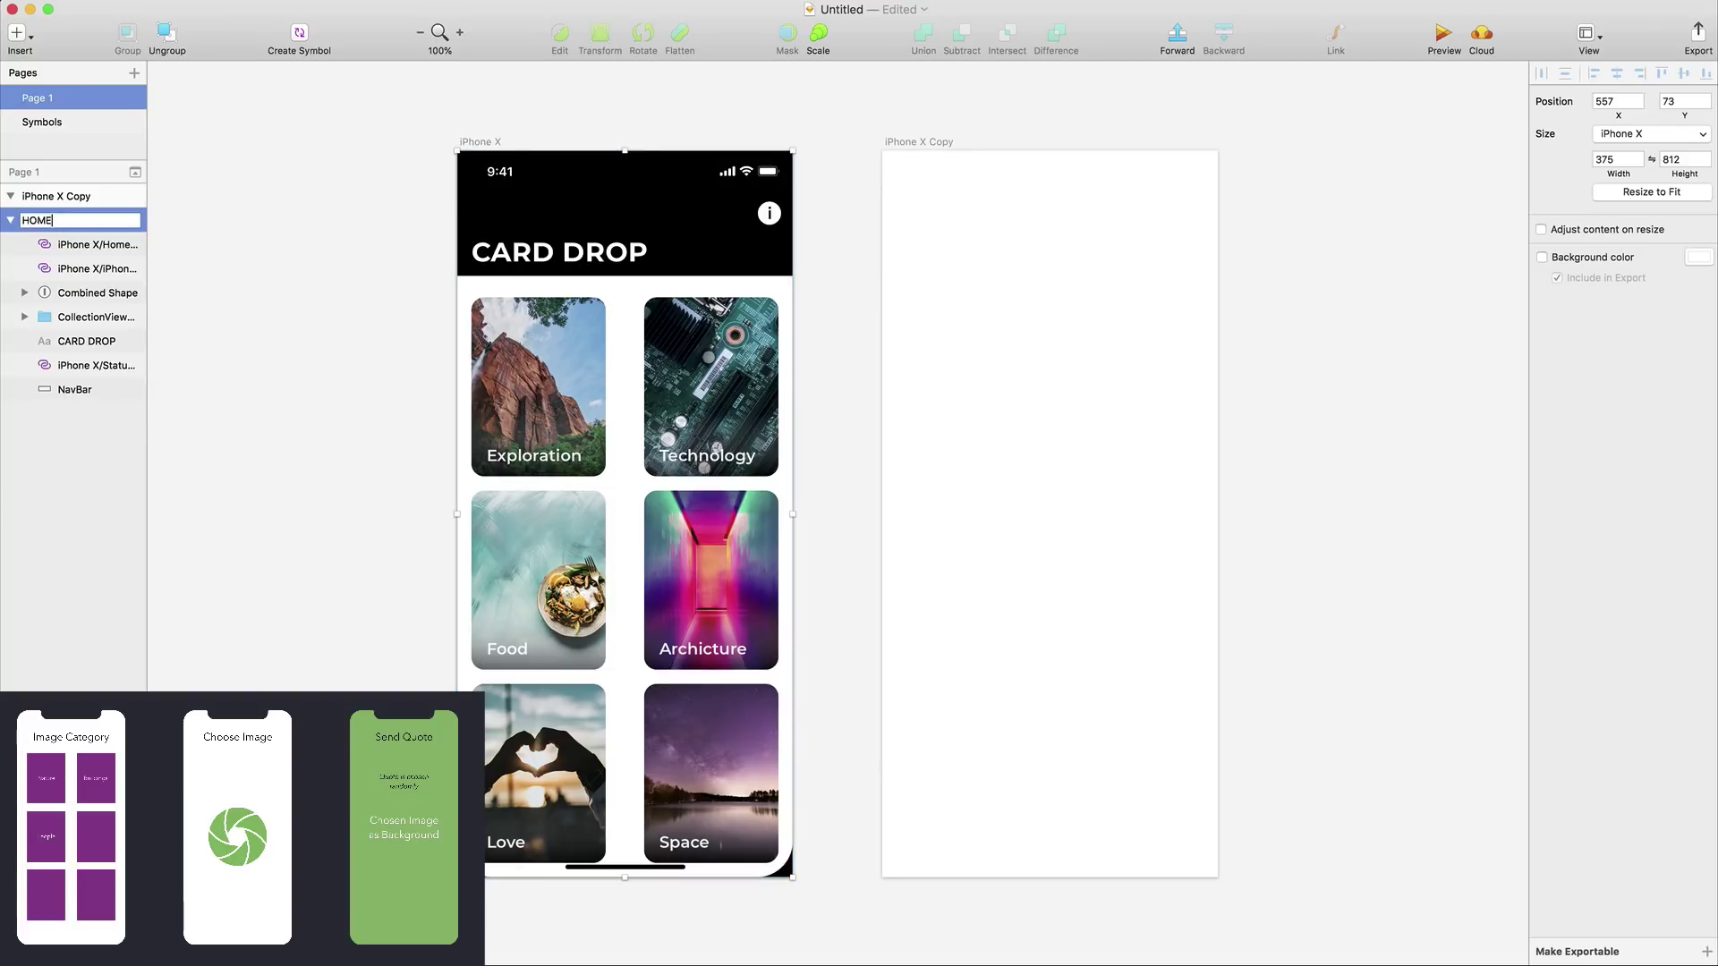
key("Return")
double_click(48, 221)
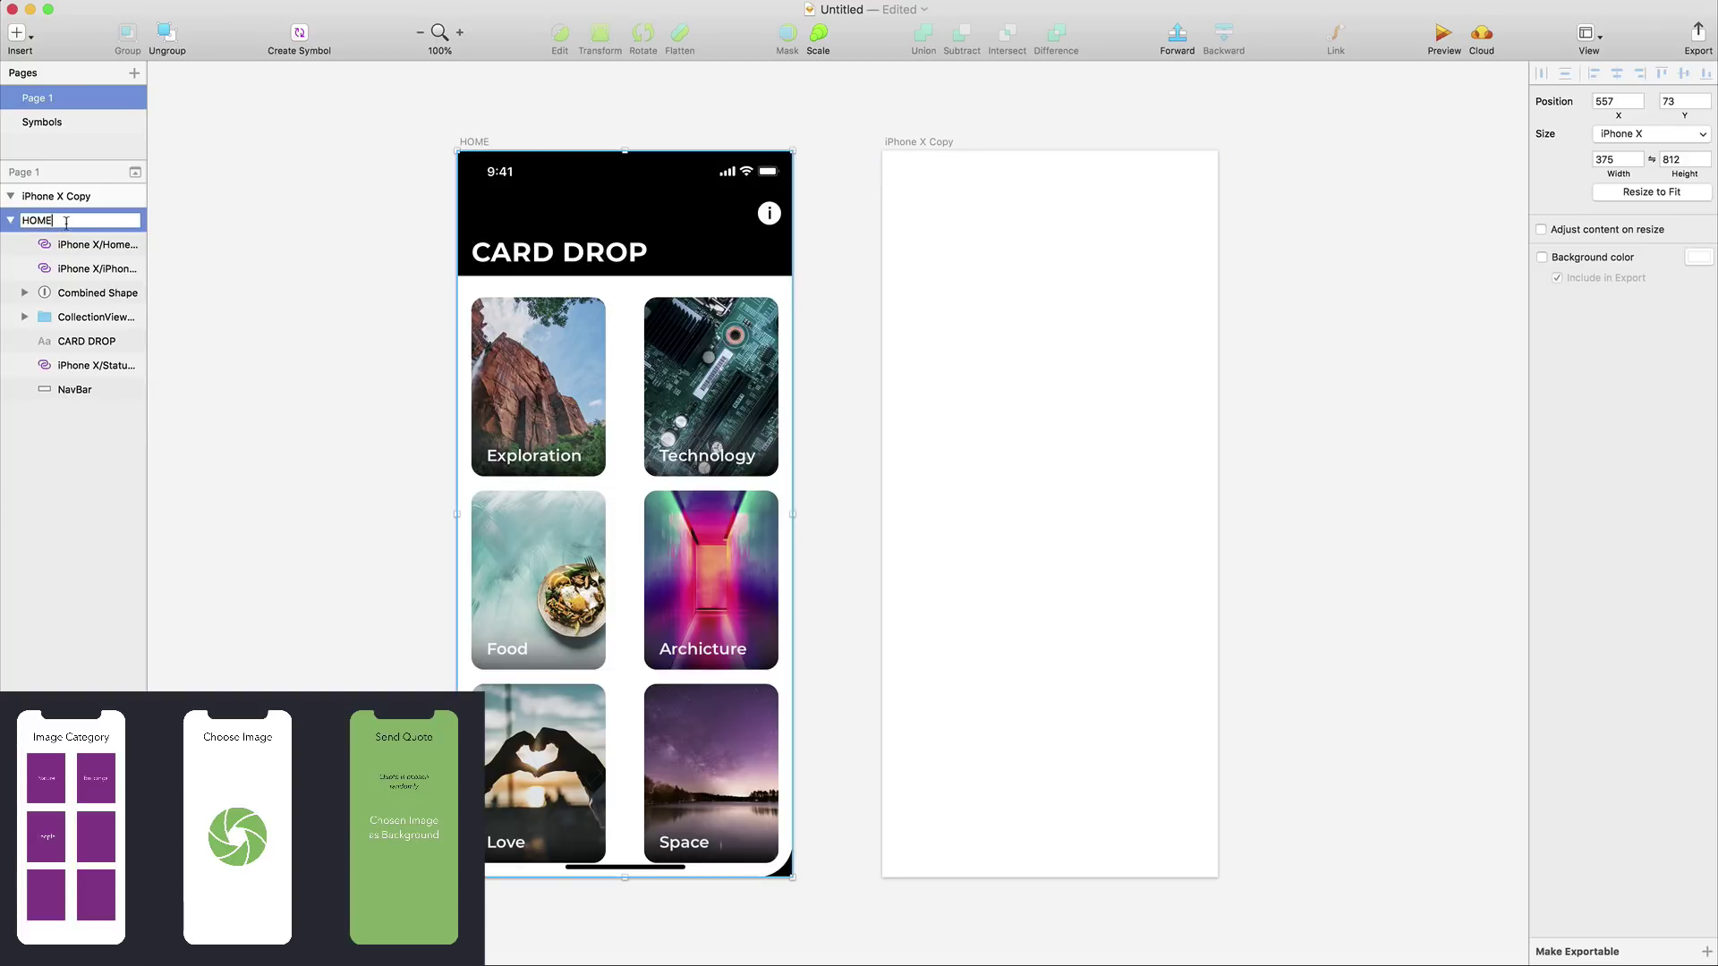
type("/Overview")
key("BackSpace")
key("BackSpace")
key("BackSpace")
type("ome")
key("Return")
Rename the blank iPhone X Copy artboard to Image Selection
left_click(914, 149)
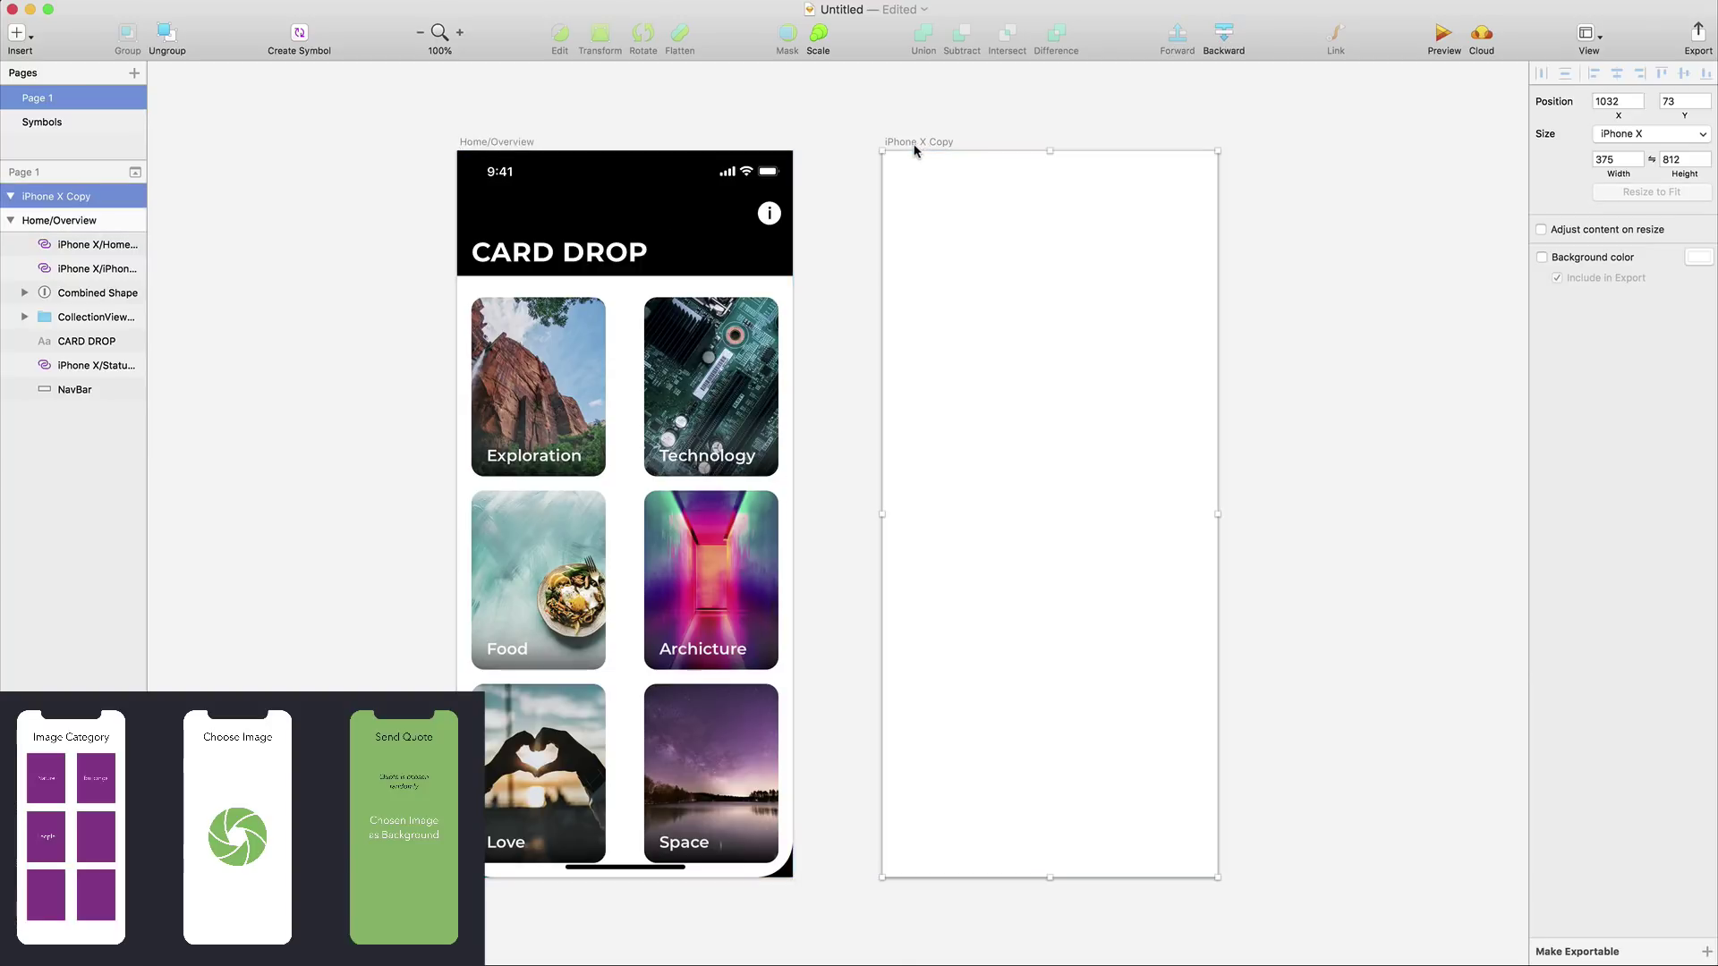
double_click(67, 196)
type("Image")
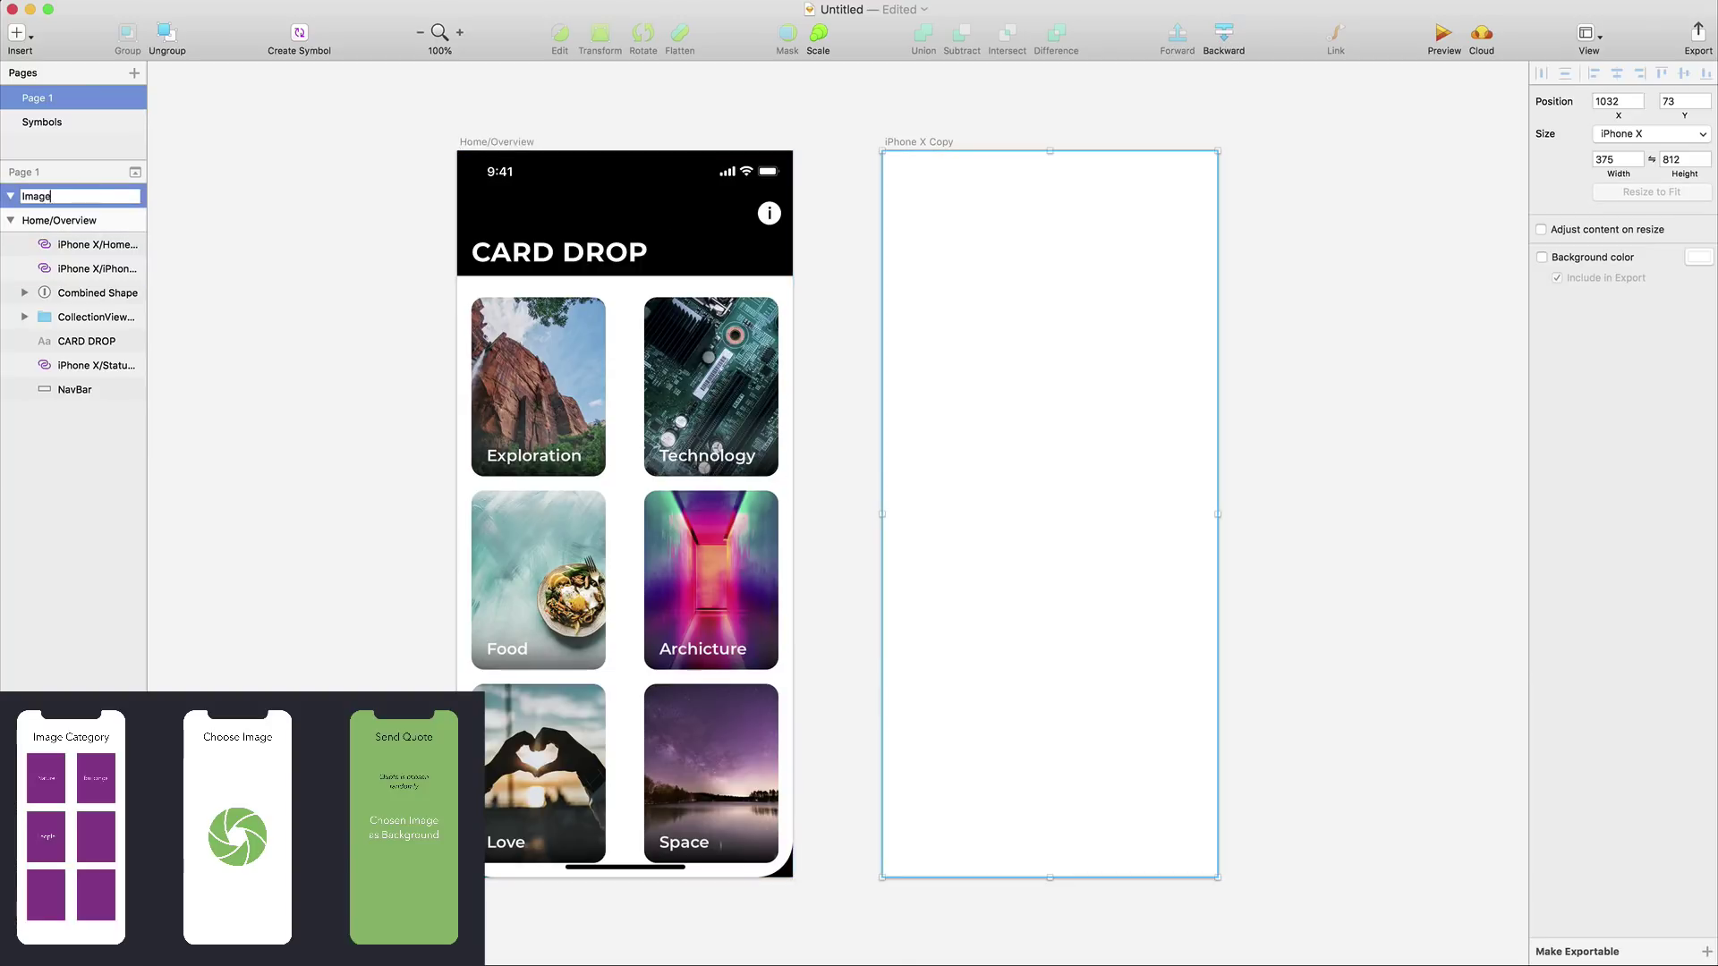
type(" Selection")
key("Return")
left_click(1254, 519)
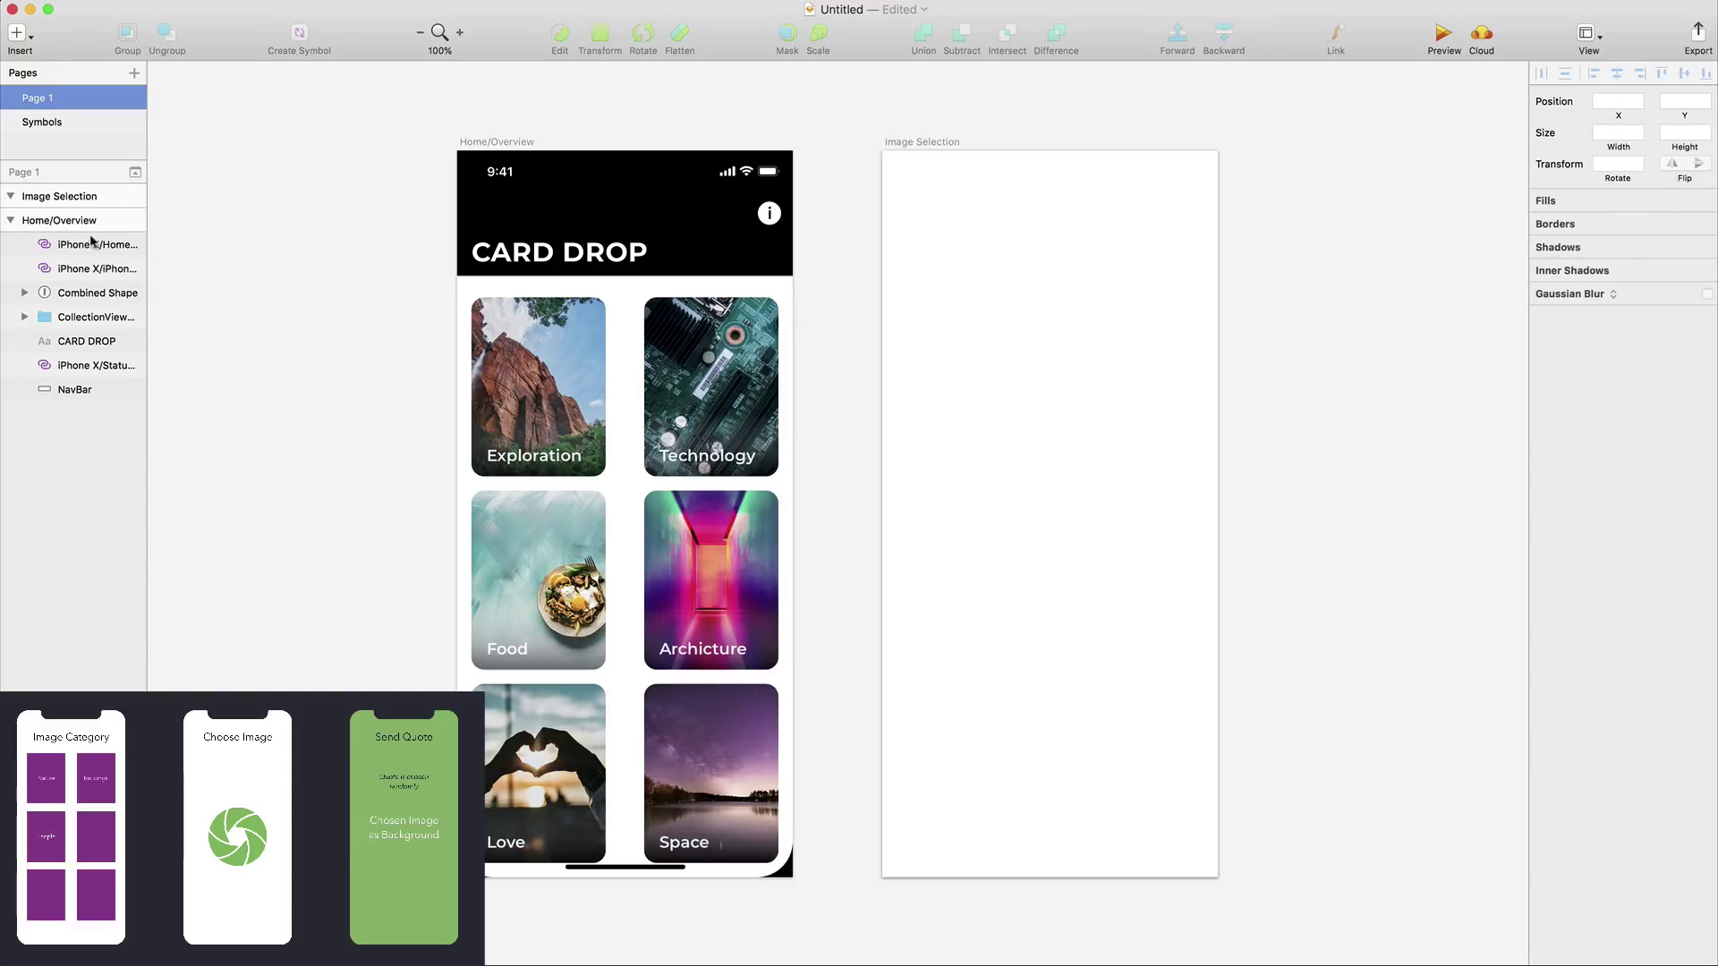
left_click(16, 33)
mouse_move(129, 331)
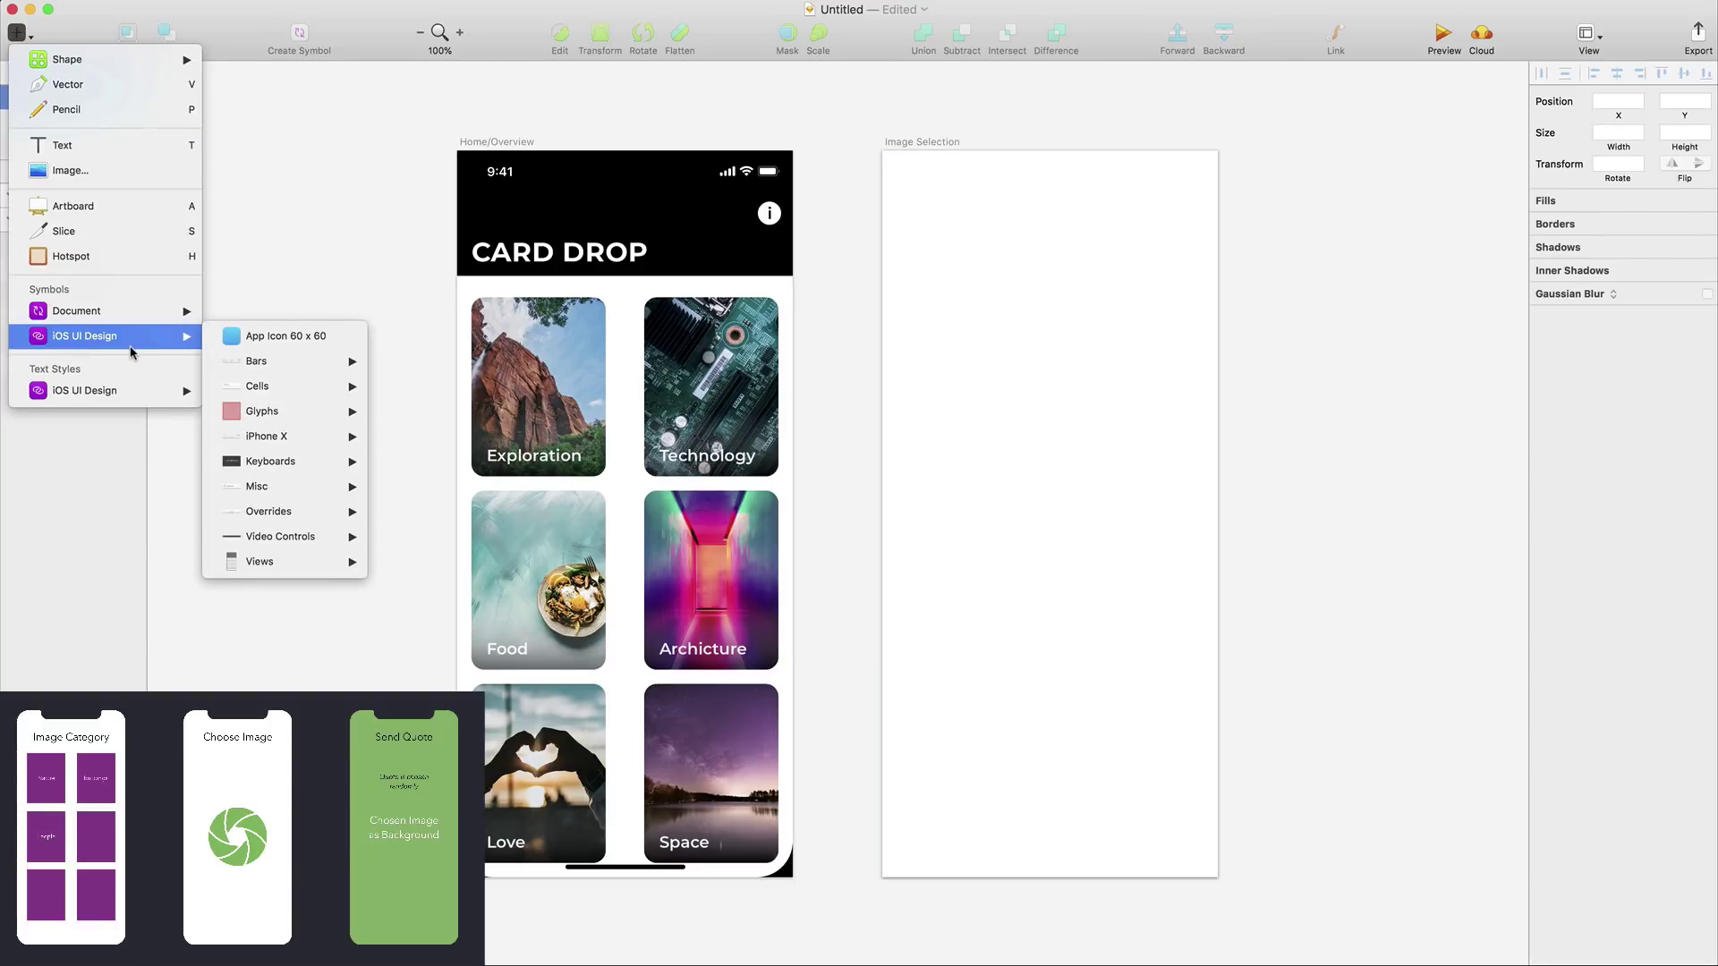
Place the iPhone X frame symbol on the Image Selection artboard
mouse_move(331, 436)
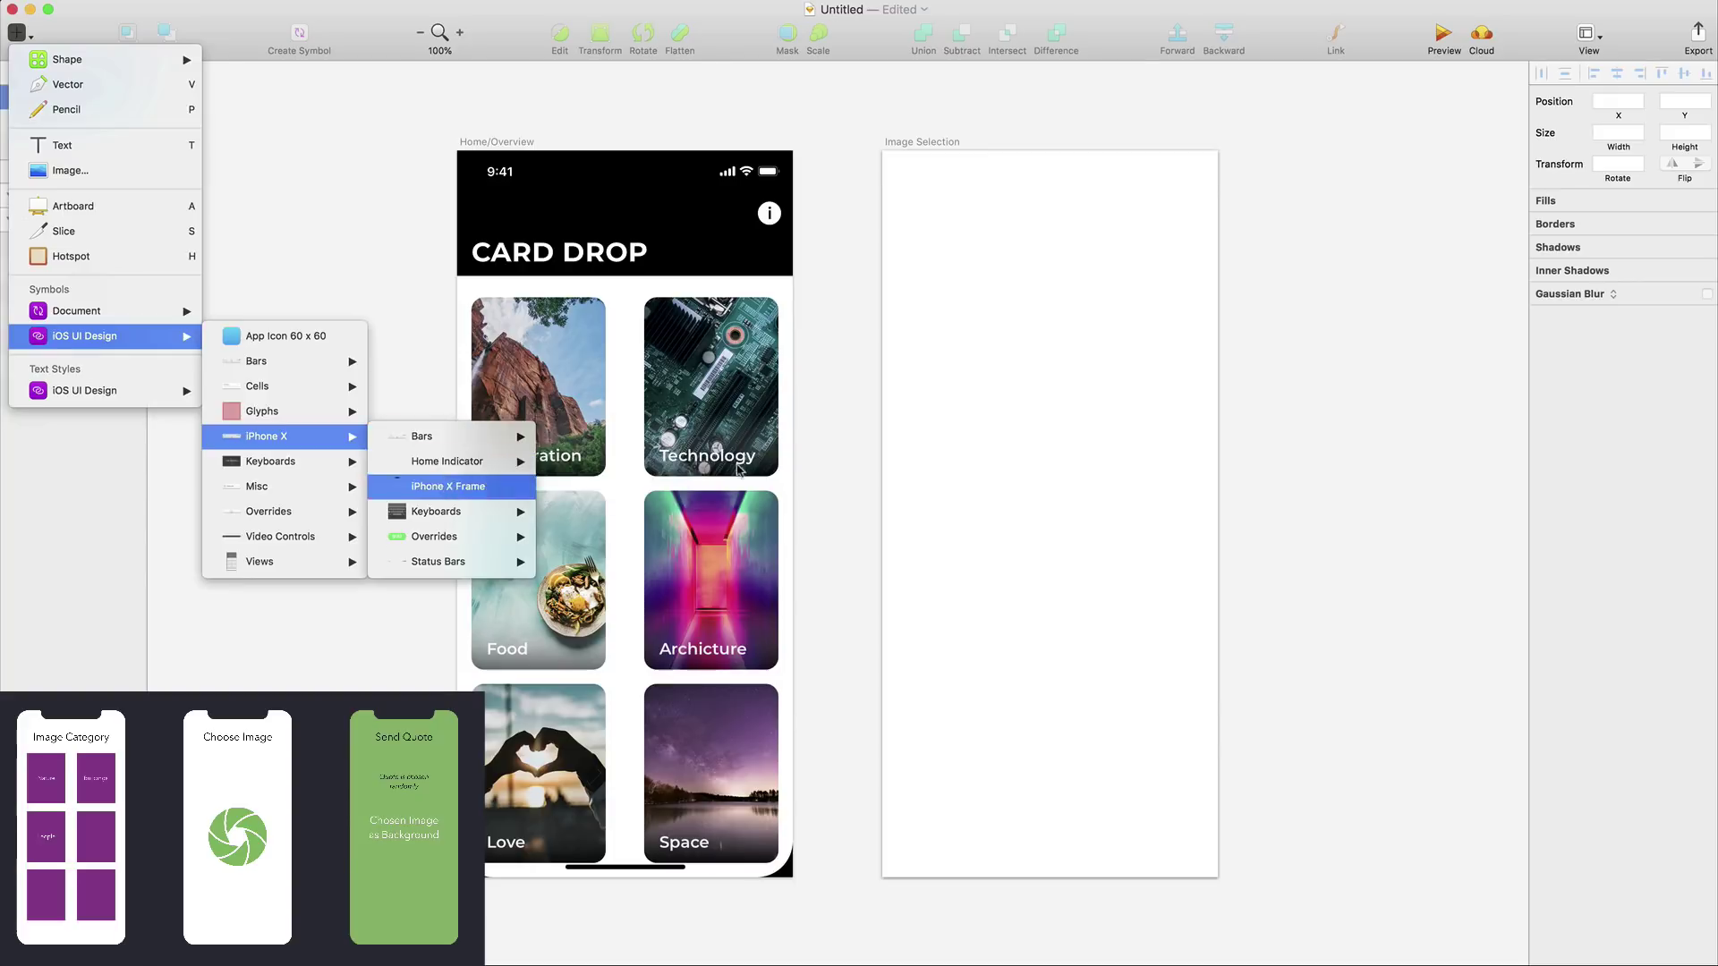
left_click(1044, 526)
left_click_drag(1075, 173, 1075, 173)
Insert image4 into the Image Selection artboard
left_click(23, 40)
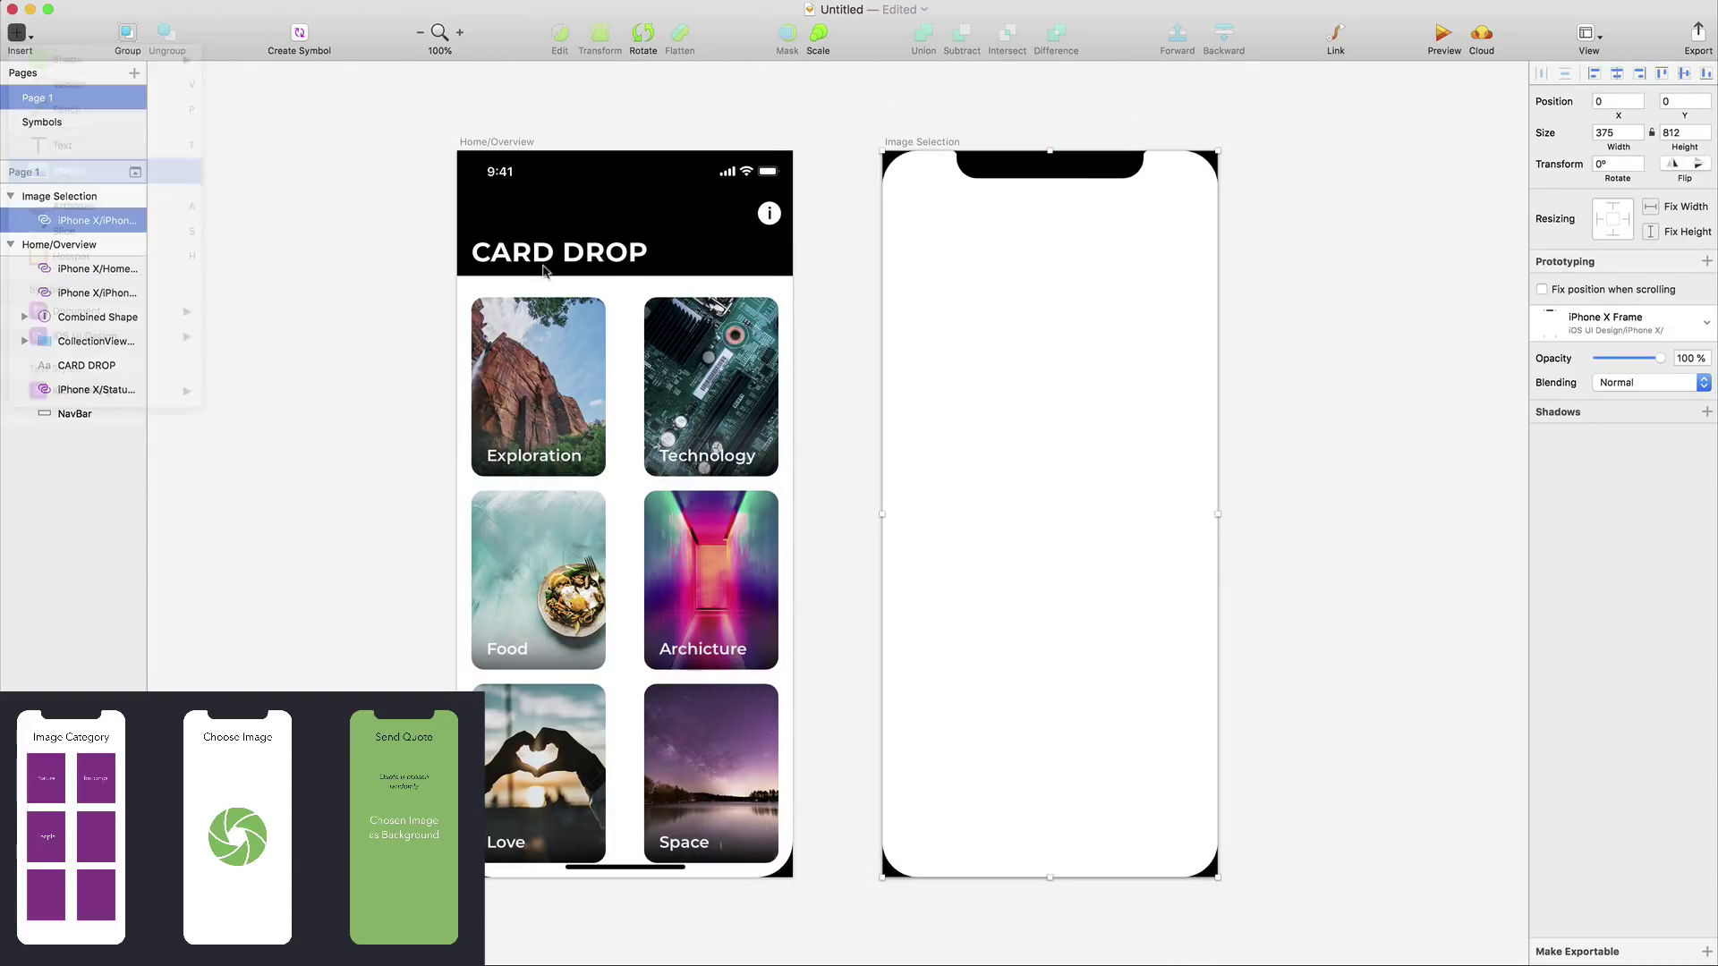
left_click(72, 172)
left_click(751, 230)
left_click(1132, 442)
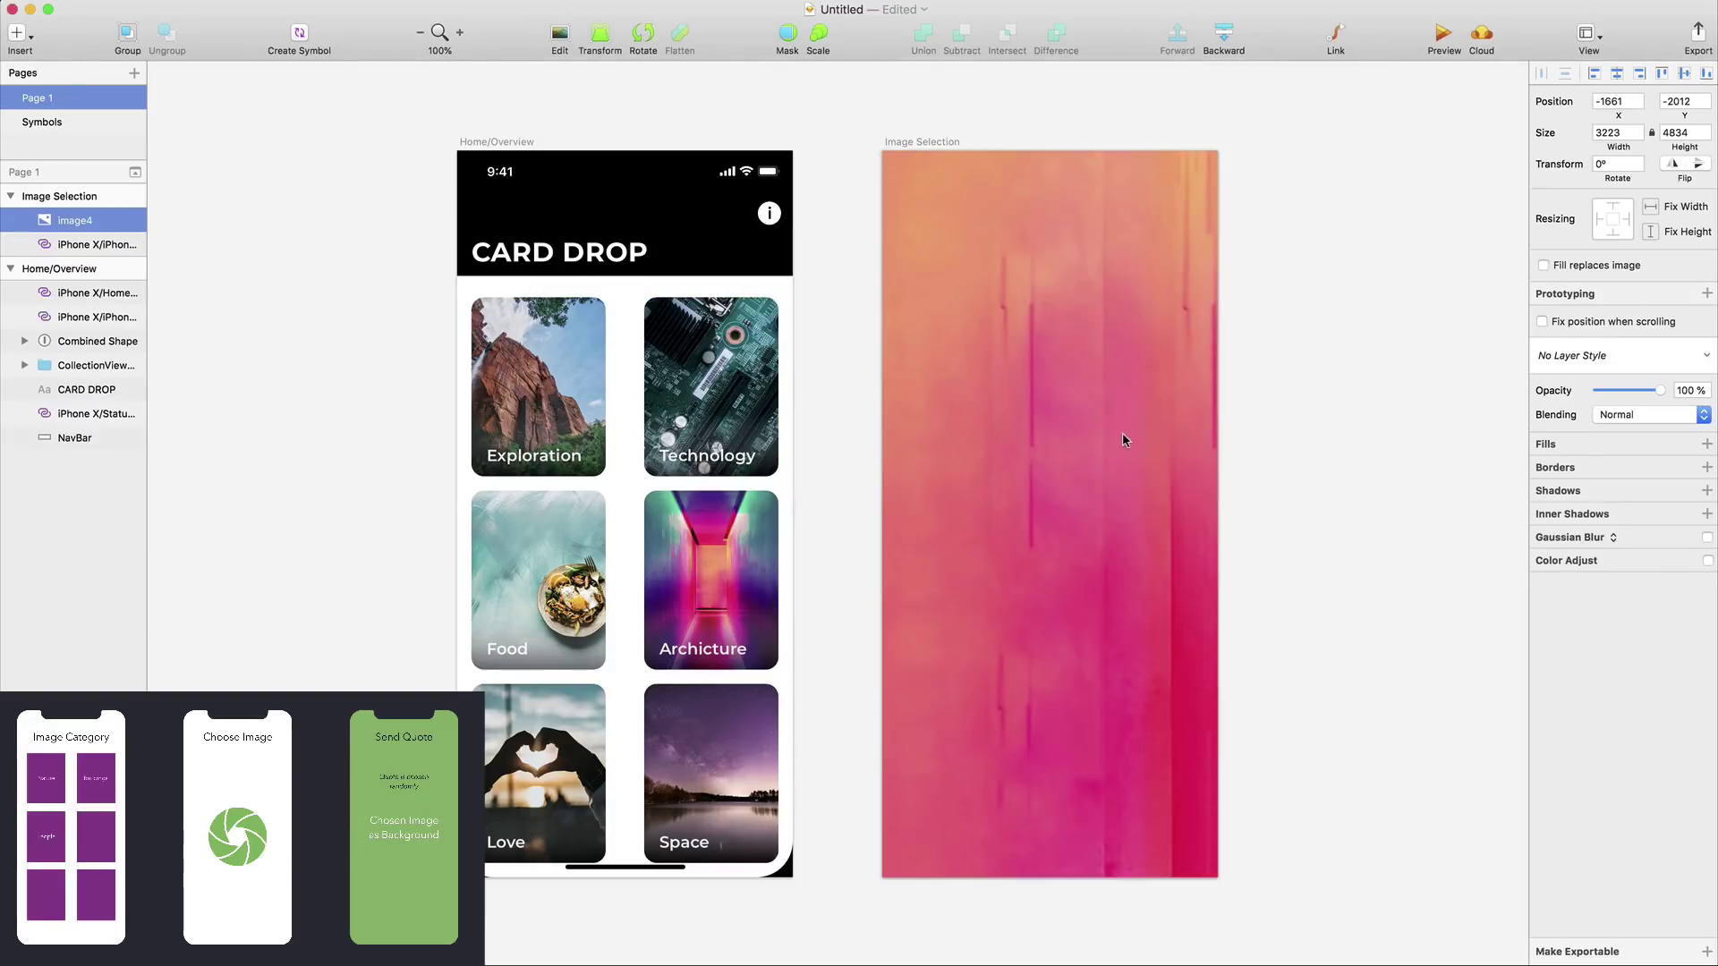
Set image4's width to 400 and its position to 0, 0
key("super+minus")
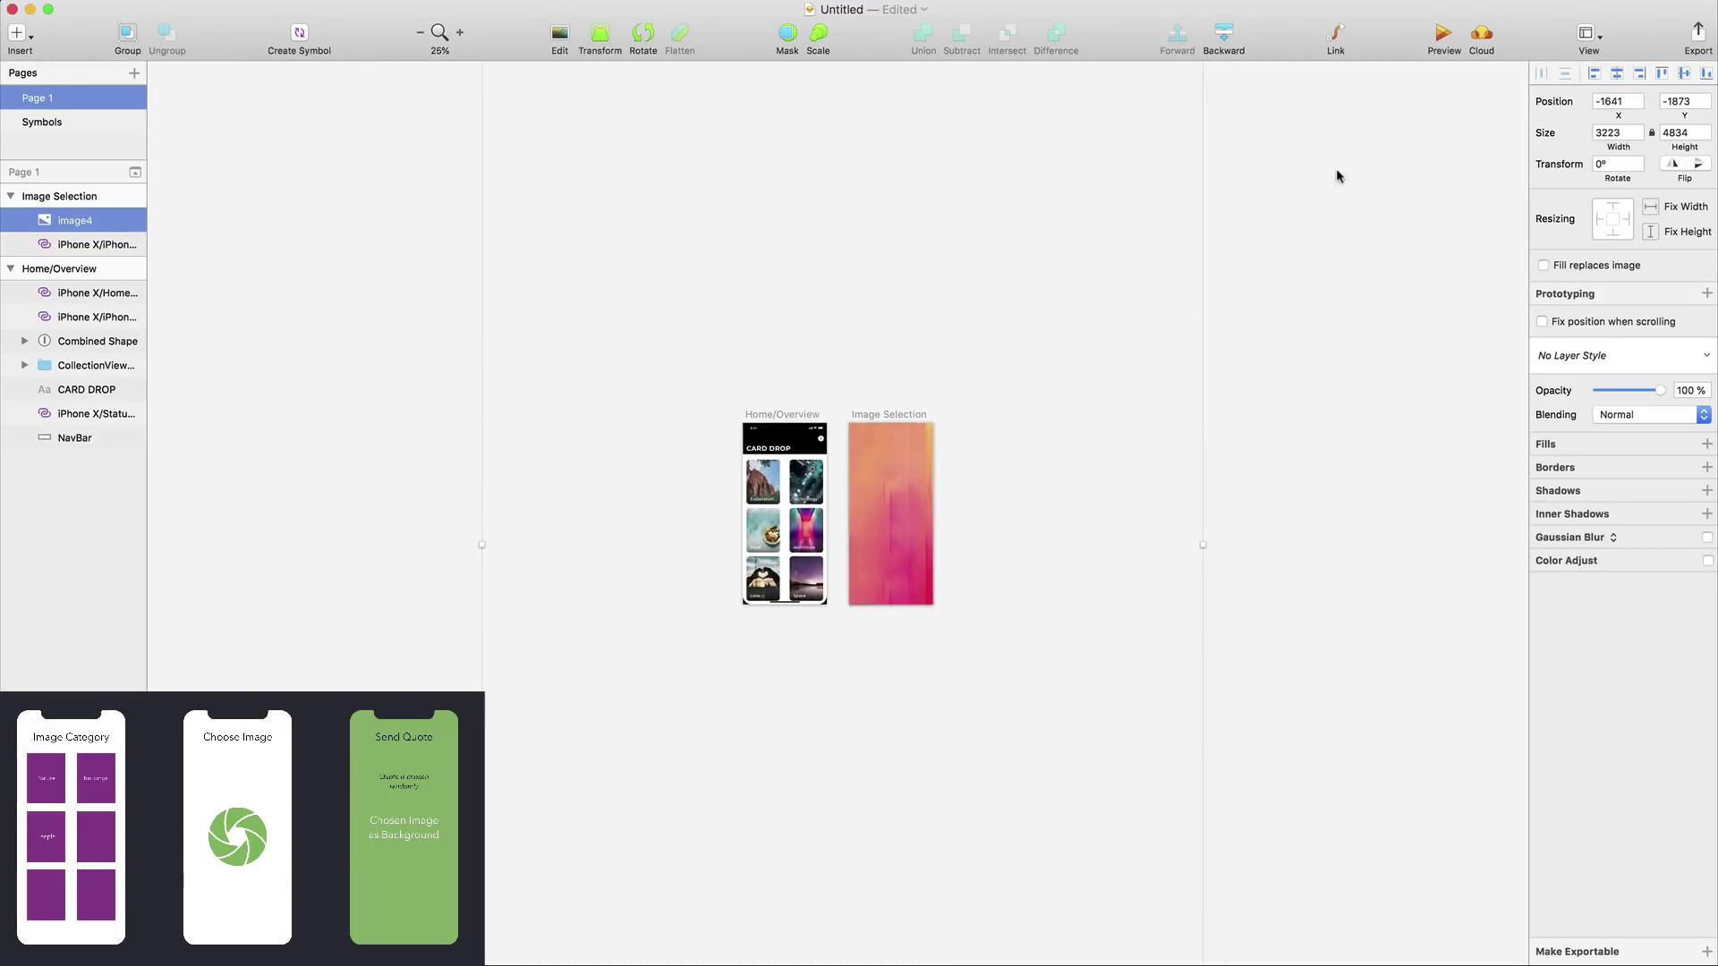
left_click(1619, 133)
type("400")
key("Return")
left_click(1616, 101)
type("0")
key("Tab")
type("0")
key("Return")
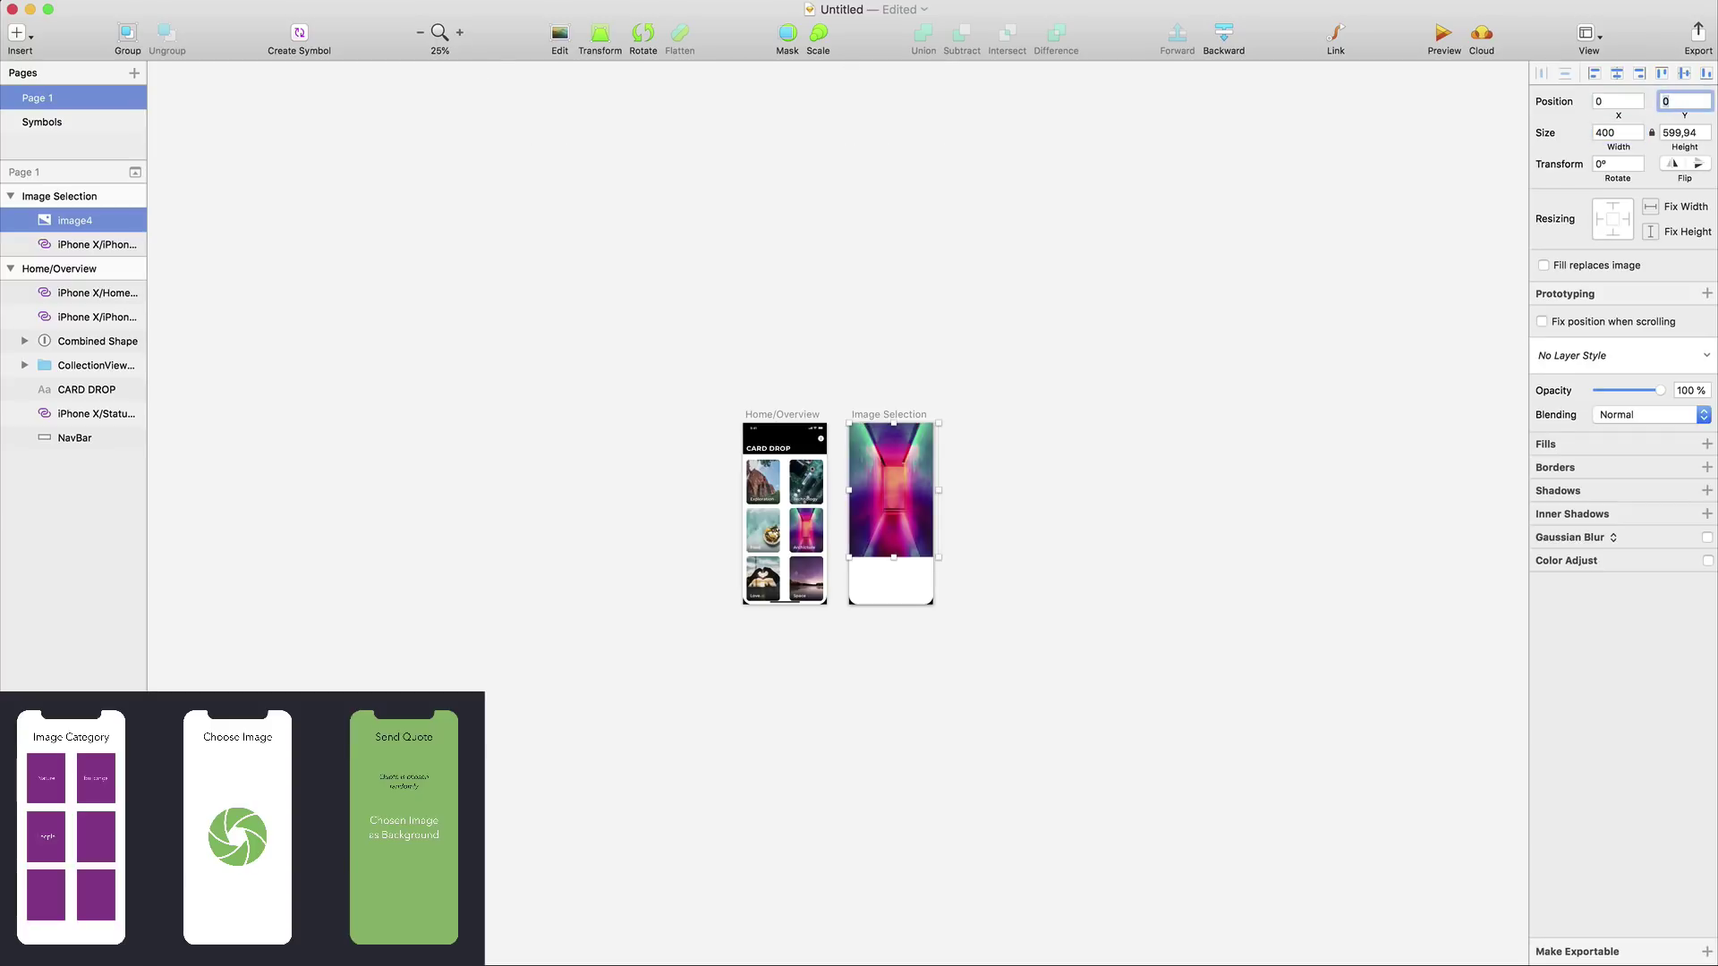
Enlarge image4 to about 543×814 and centre it horizontally on the artboard
key("super+0")
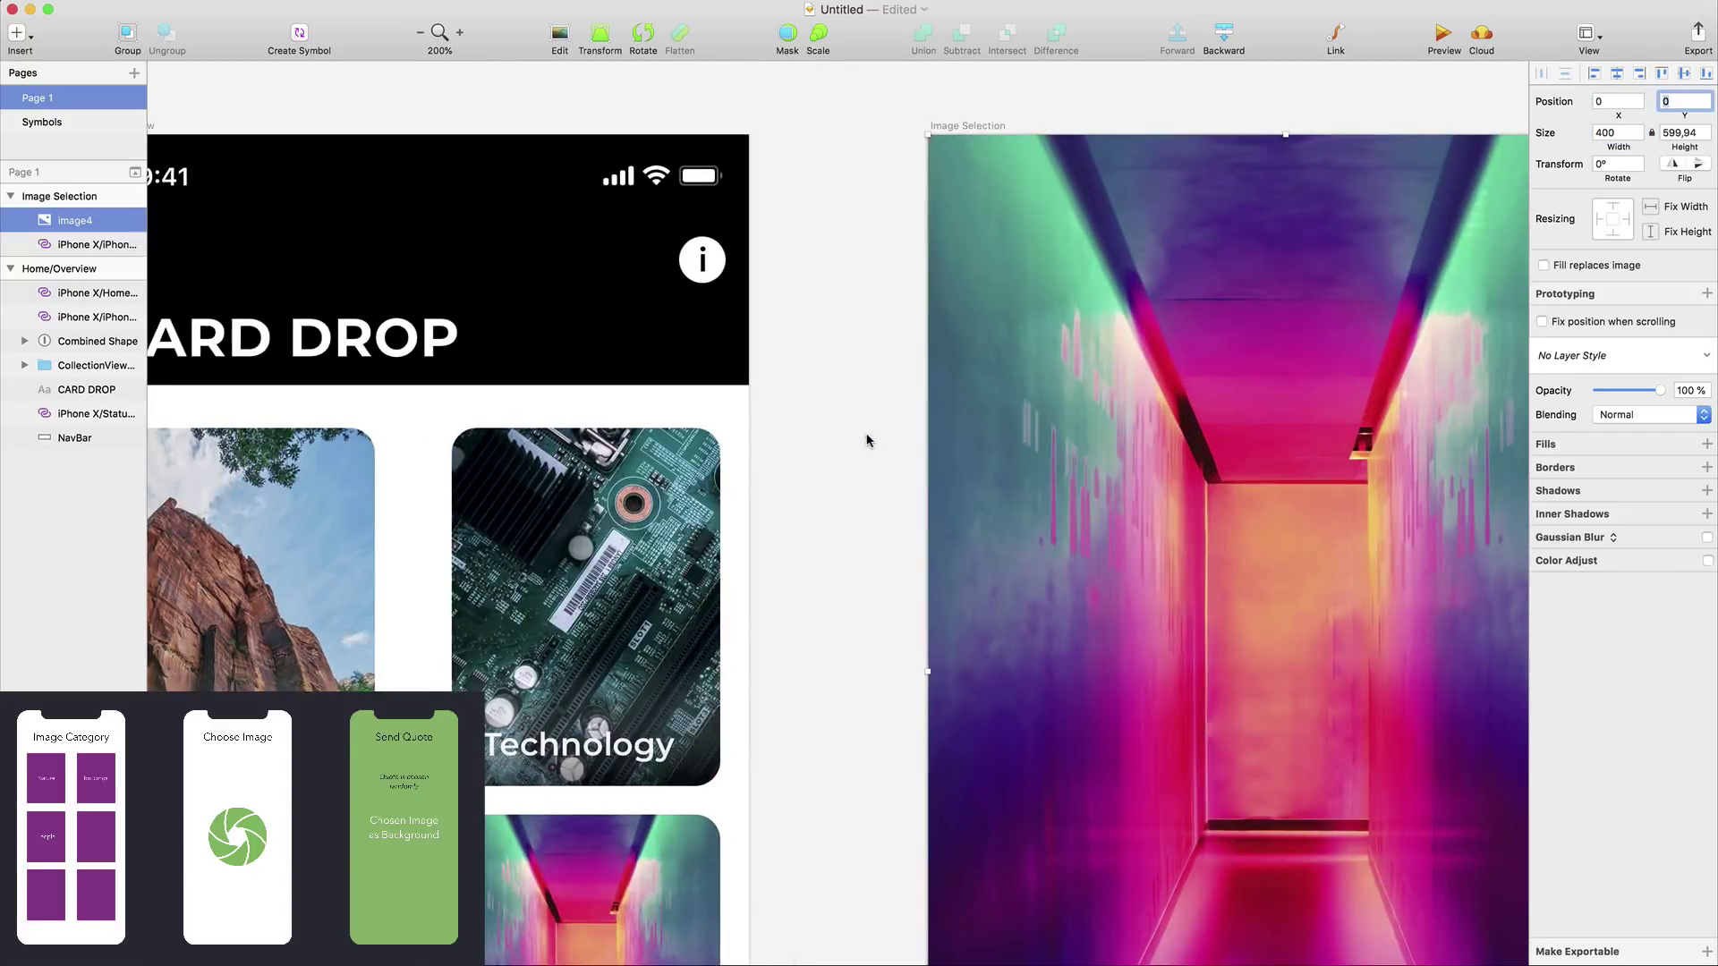
scroll(872, 424, "down", 5)
mouse_move(1047, 324)
left_mouse_down()
mouse_move(1034, 492)
mouse_move(1040, 330)
left_mouse_up()
left_click_drag(1230, 645, 1354, 837)
left_click_drag(1085, 537, 1031, 537)
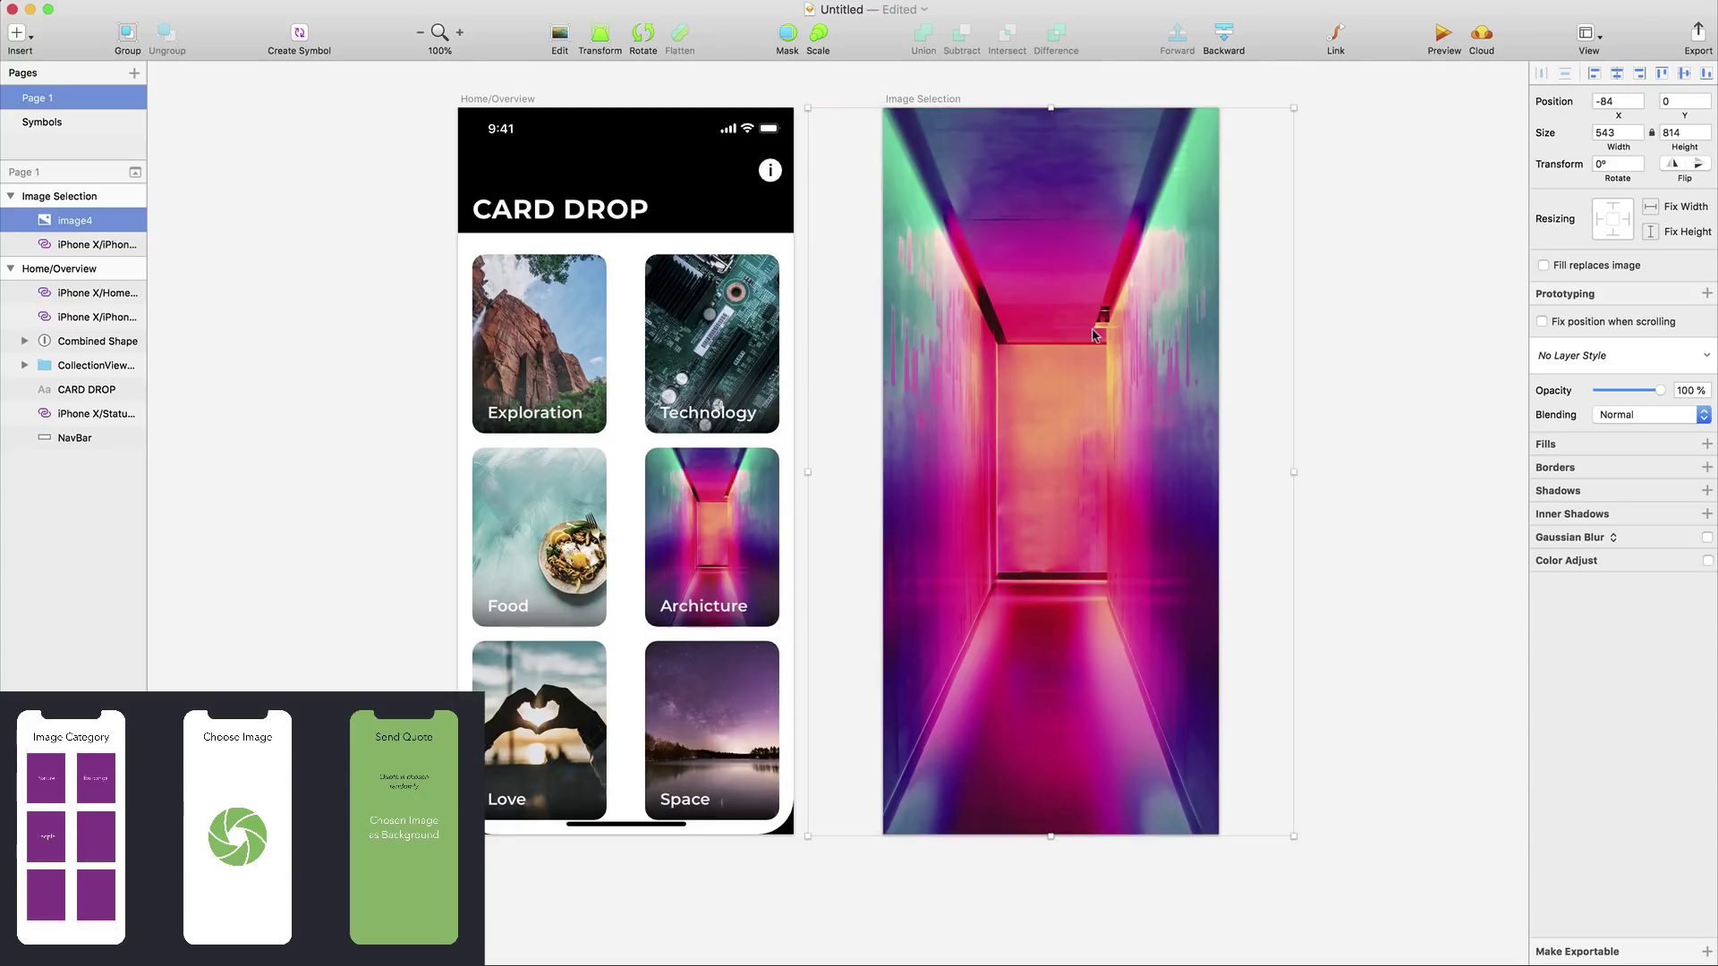
Darken the corridor image with a 50% black fill and move it beneath the iPhone frame
key("super+Tab")
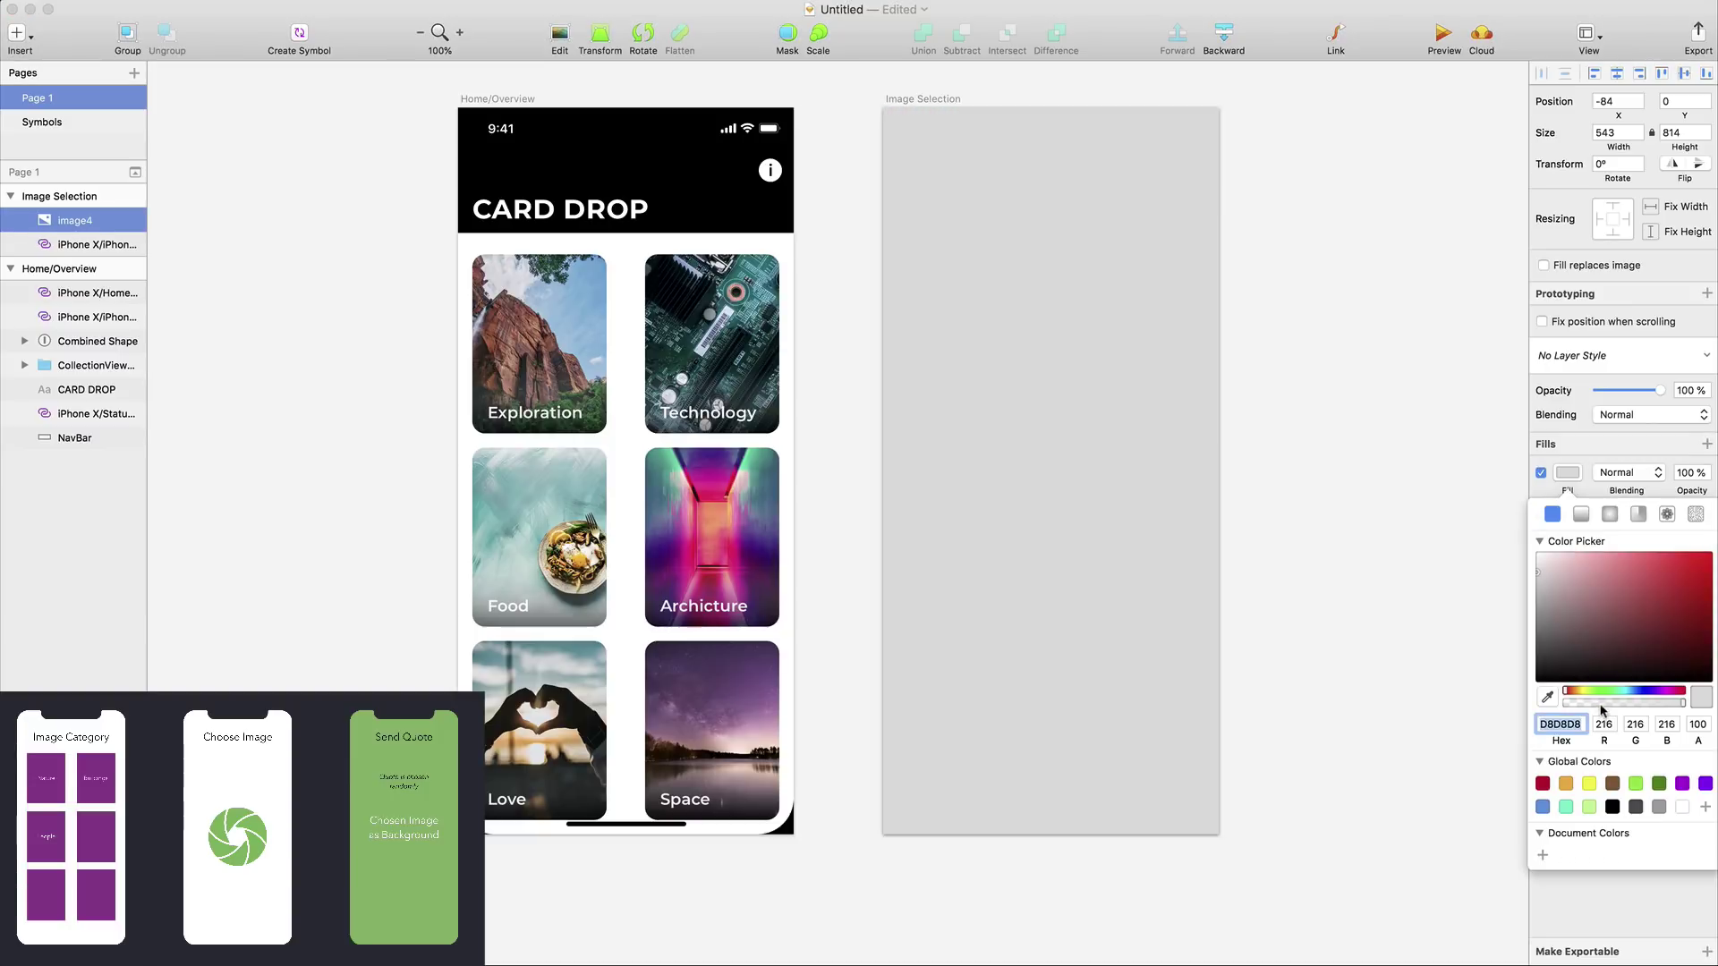
left_click(1613, 807)
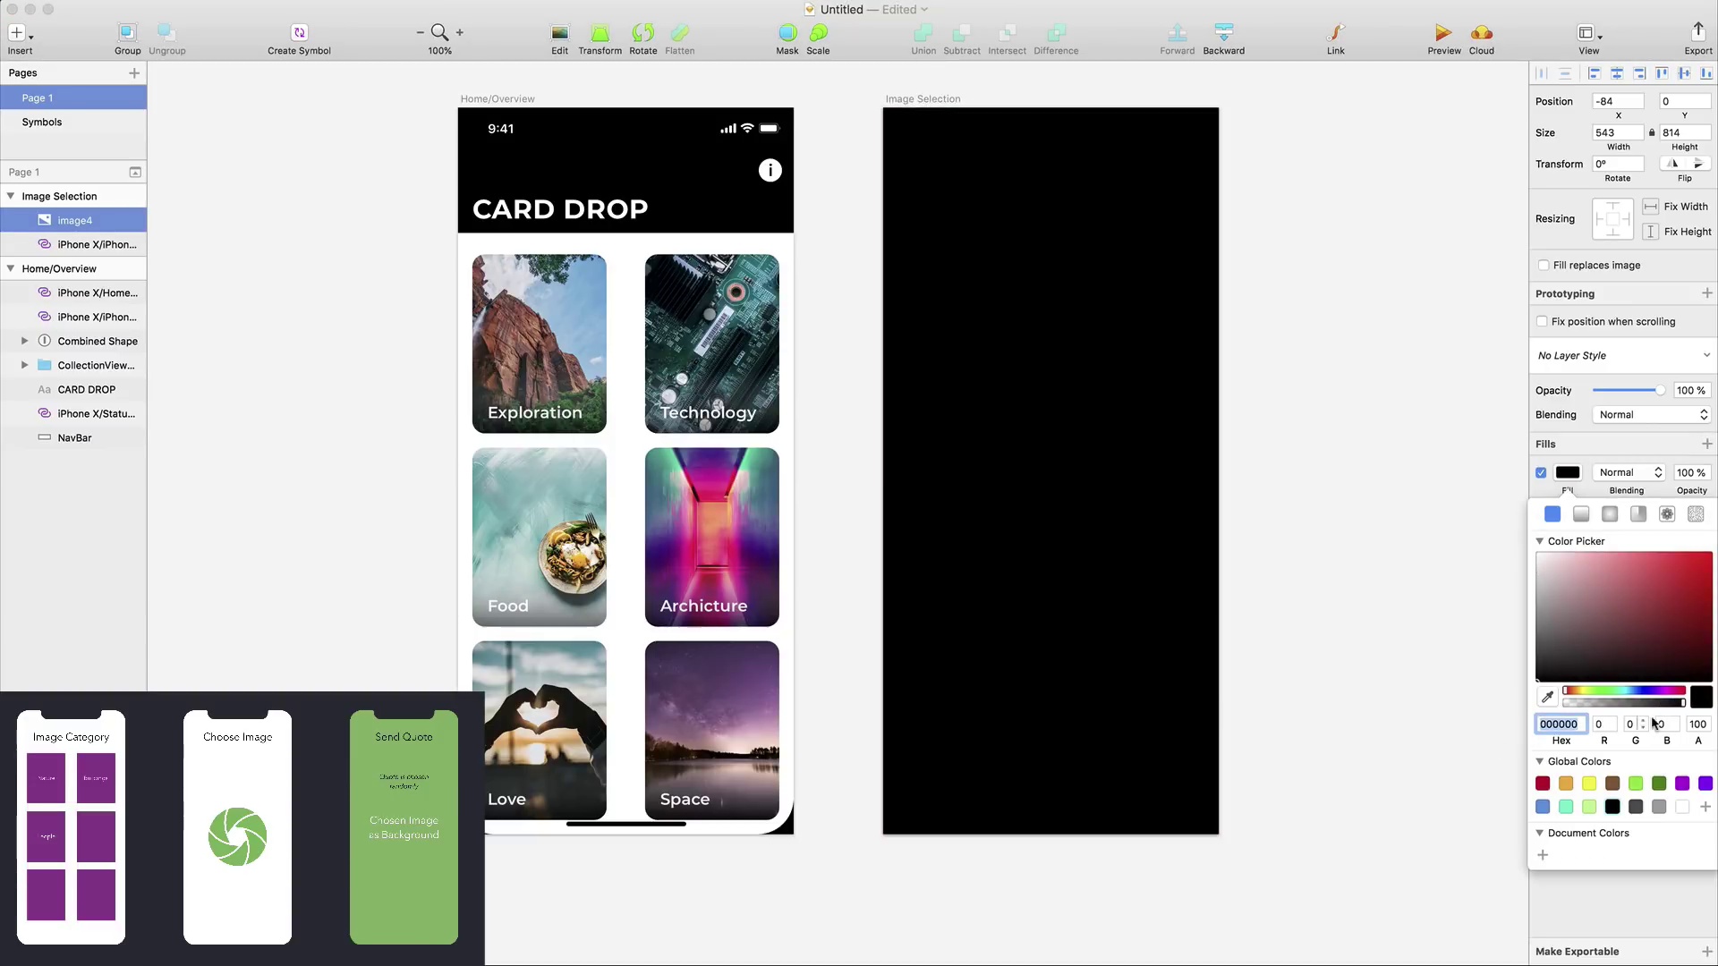
left_click(1698, 725)
type("50")
key("Return")
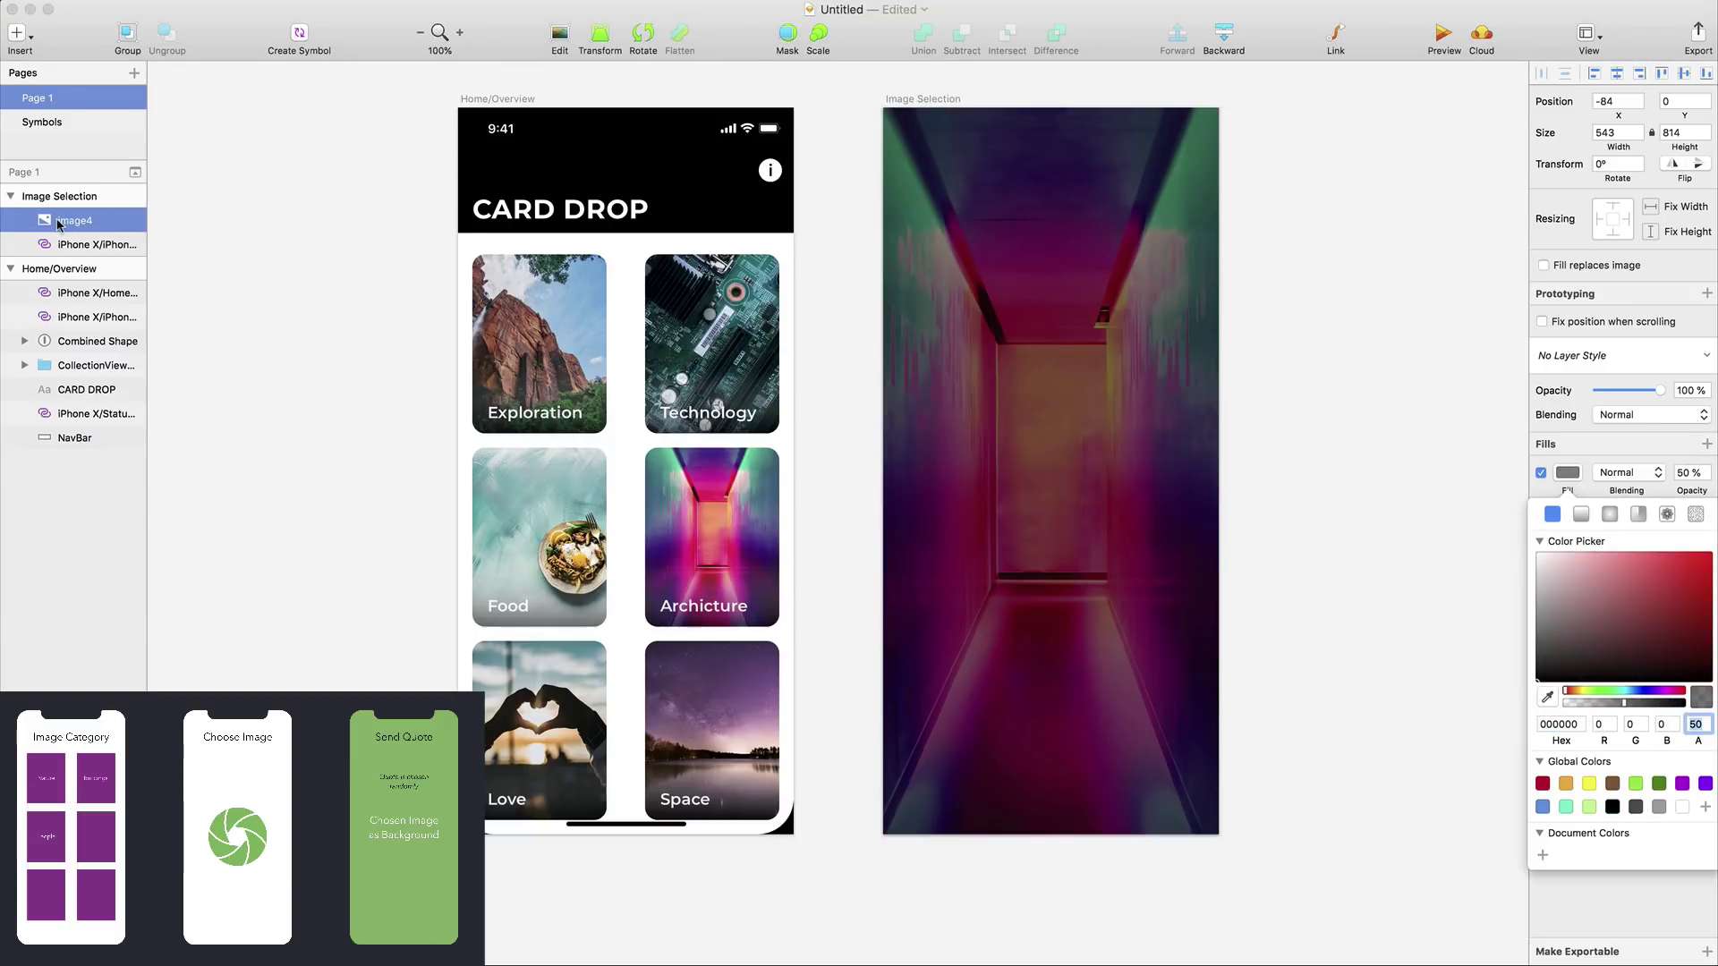
left_click(59, 224)
left_click_drag(59, 223, 62, 254)
Add a white iPhone X status bar at the top of Image Selection
left_click(1339, 250)
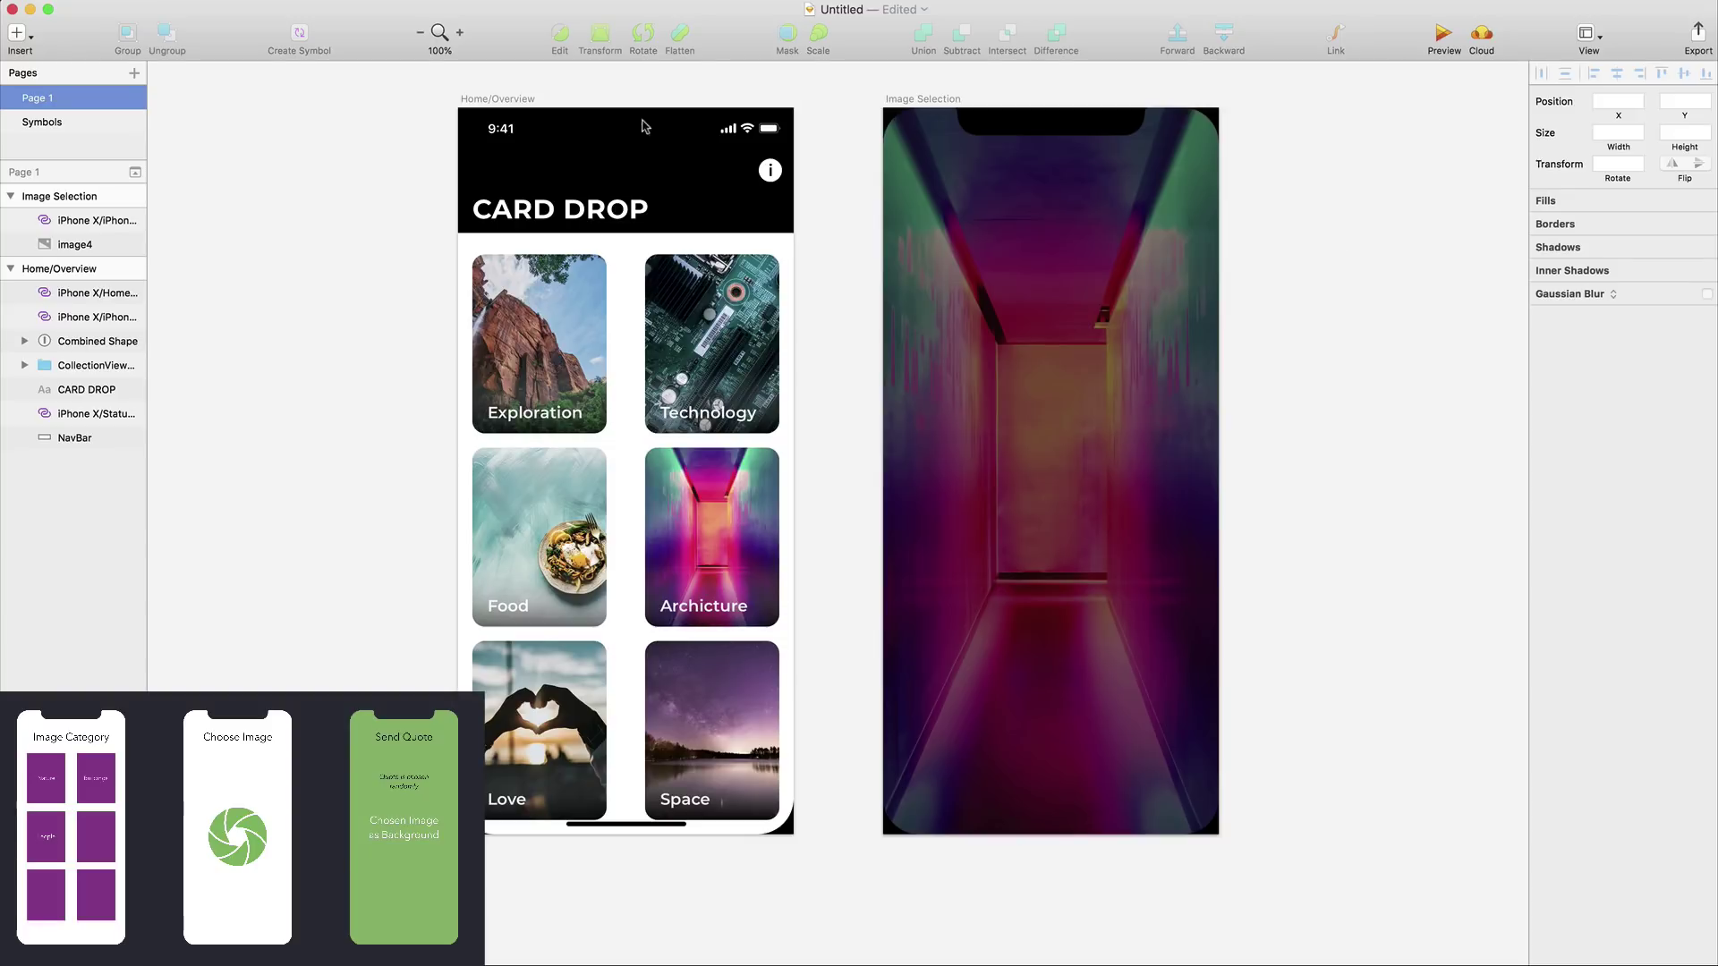
left_click(16, 33)
mouse_move(134, 335)
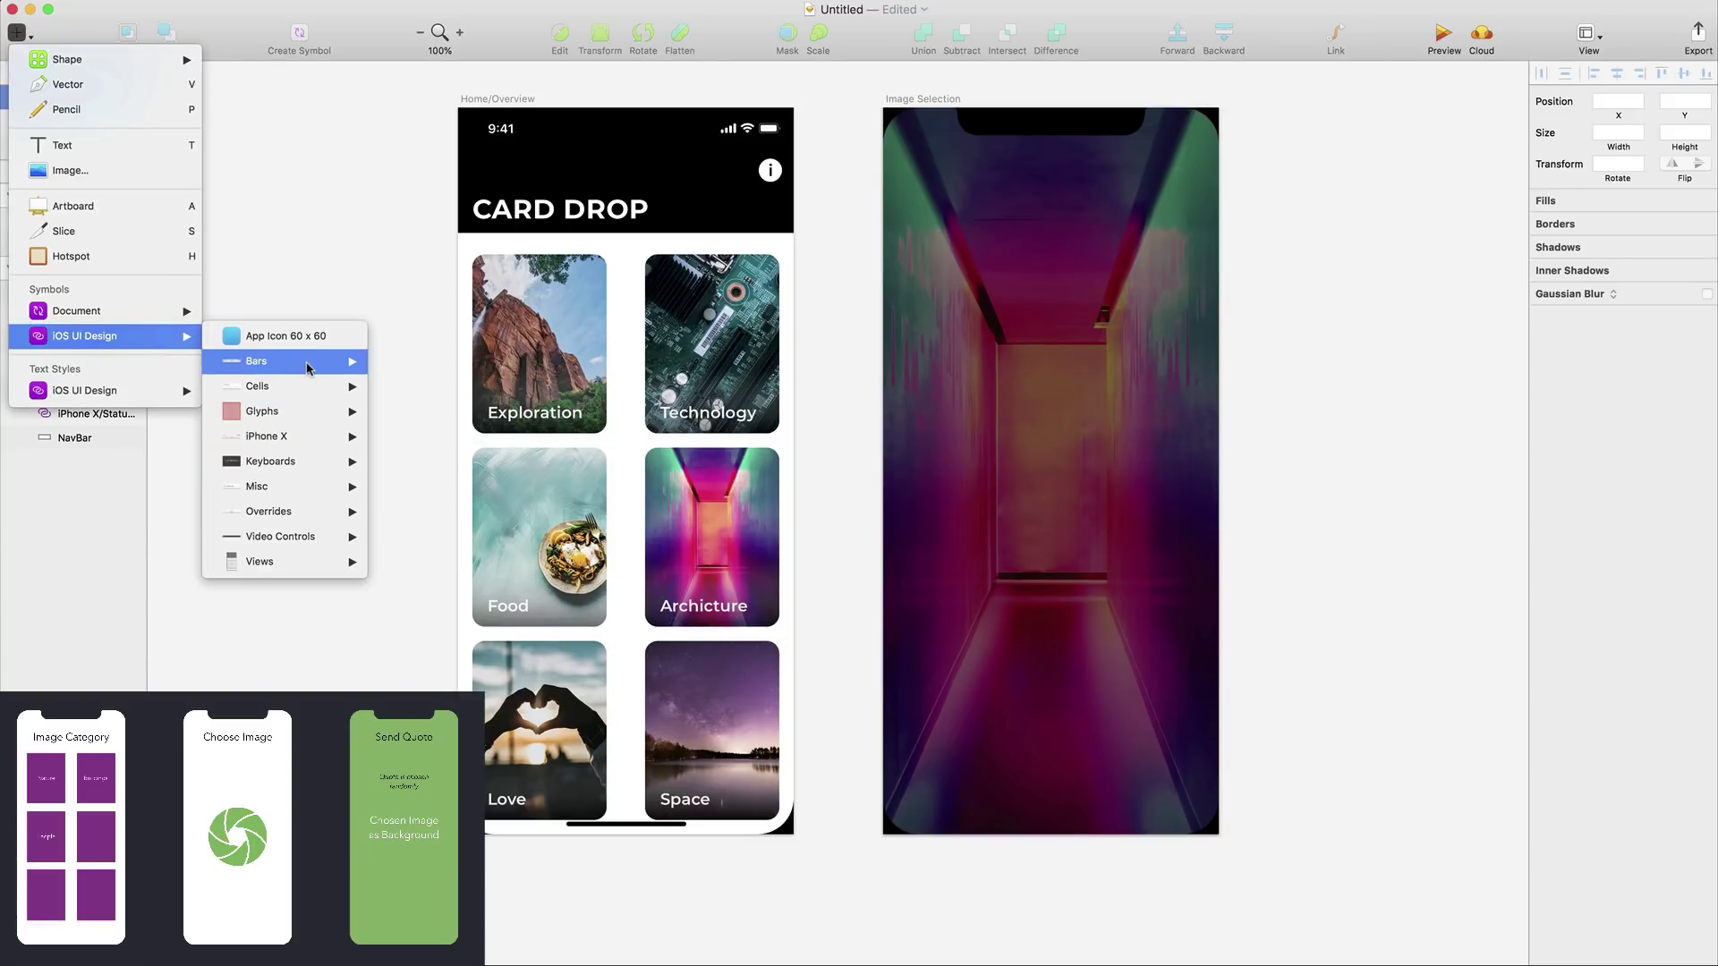
mouse_move(313, 437)
mouse_move(444, 559)
left_click(625, 584)
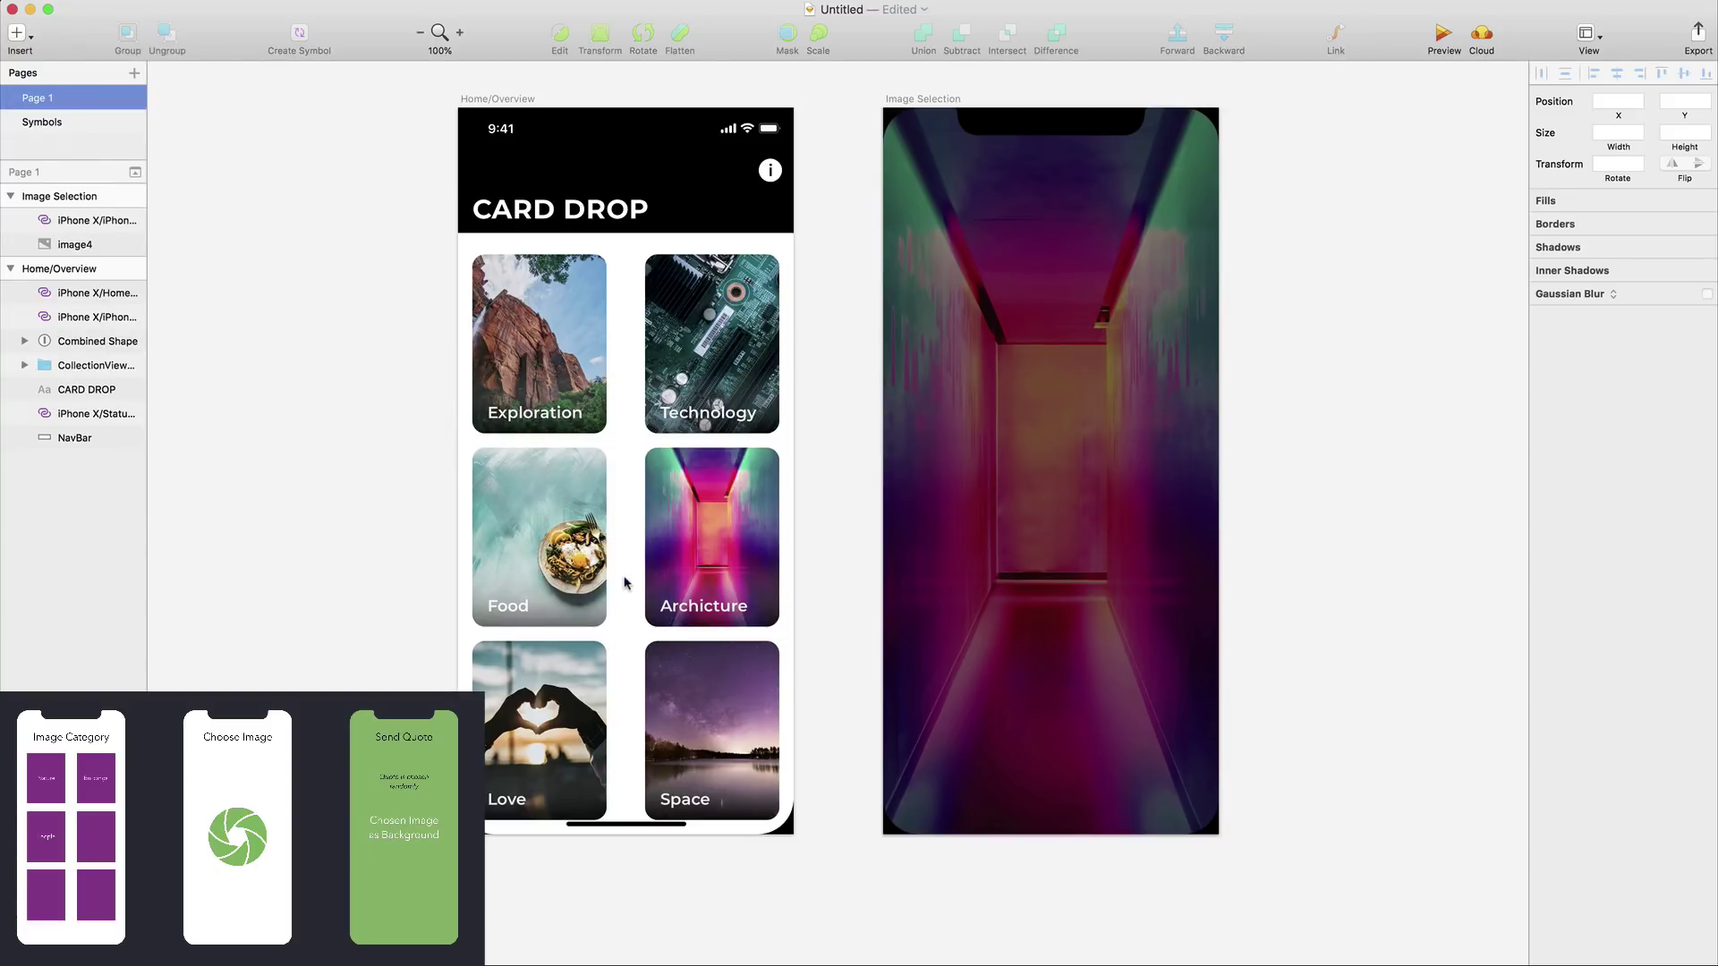
left_click(1051, 127)
left_click_drag(943, 129, 940, 128)
Paste the 'Architecture Category' heading and 'Swipe to choose, tap to select' hint
key("super+Tab")
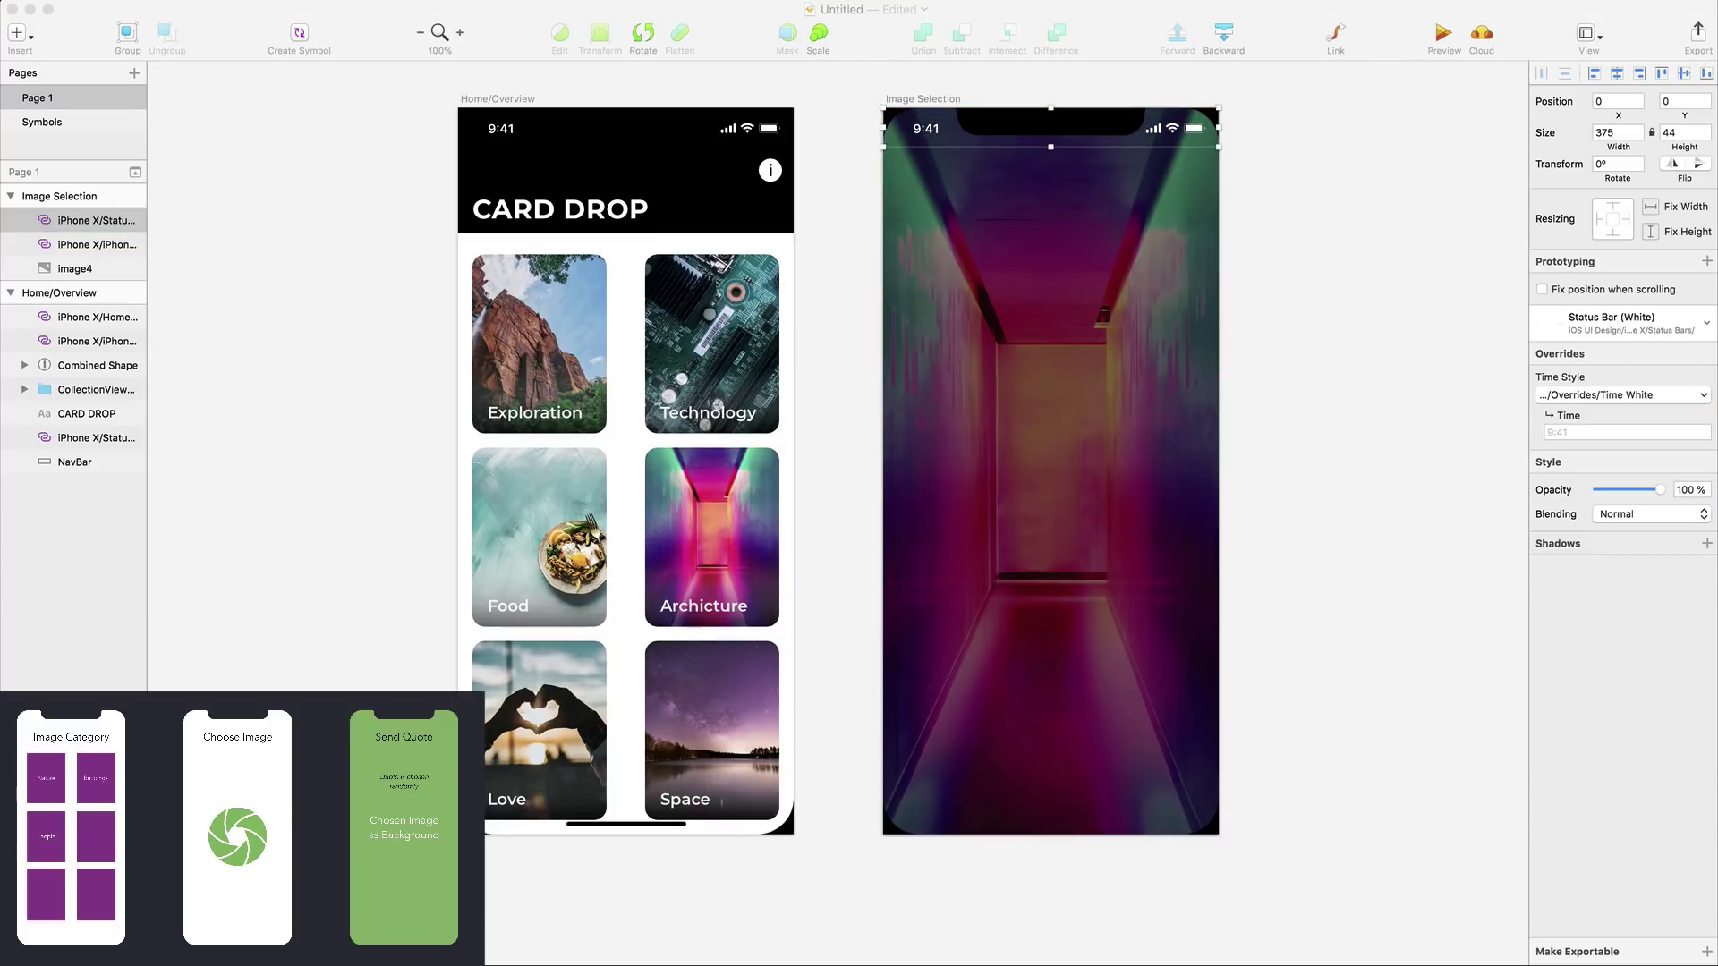
key("super+Tab")
key("super+v")
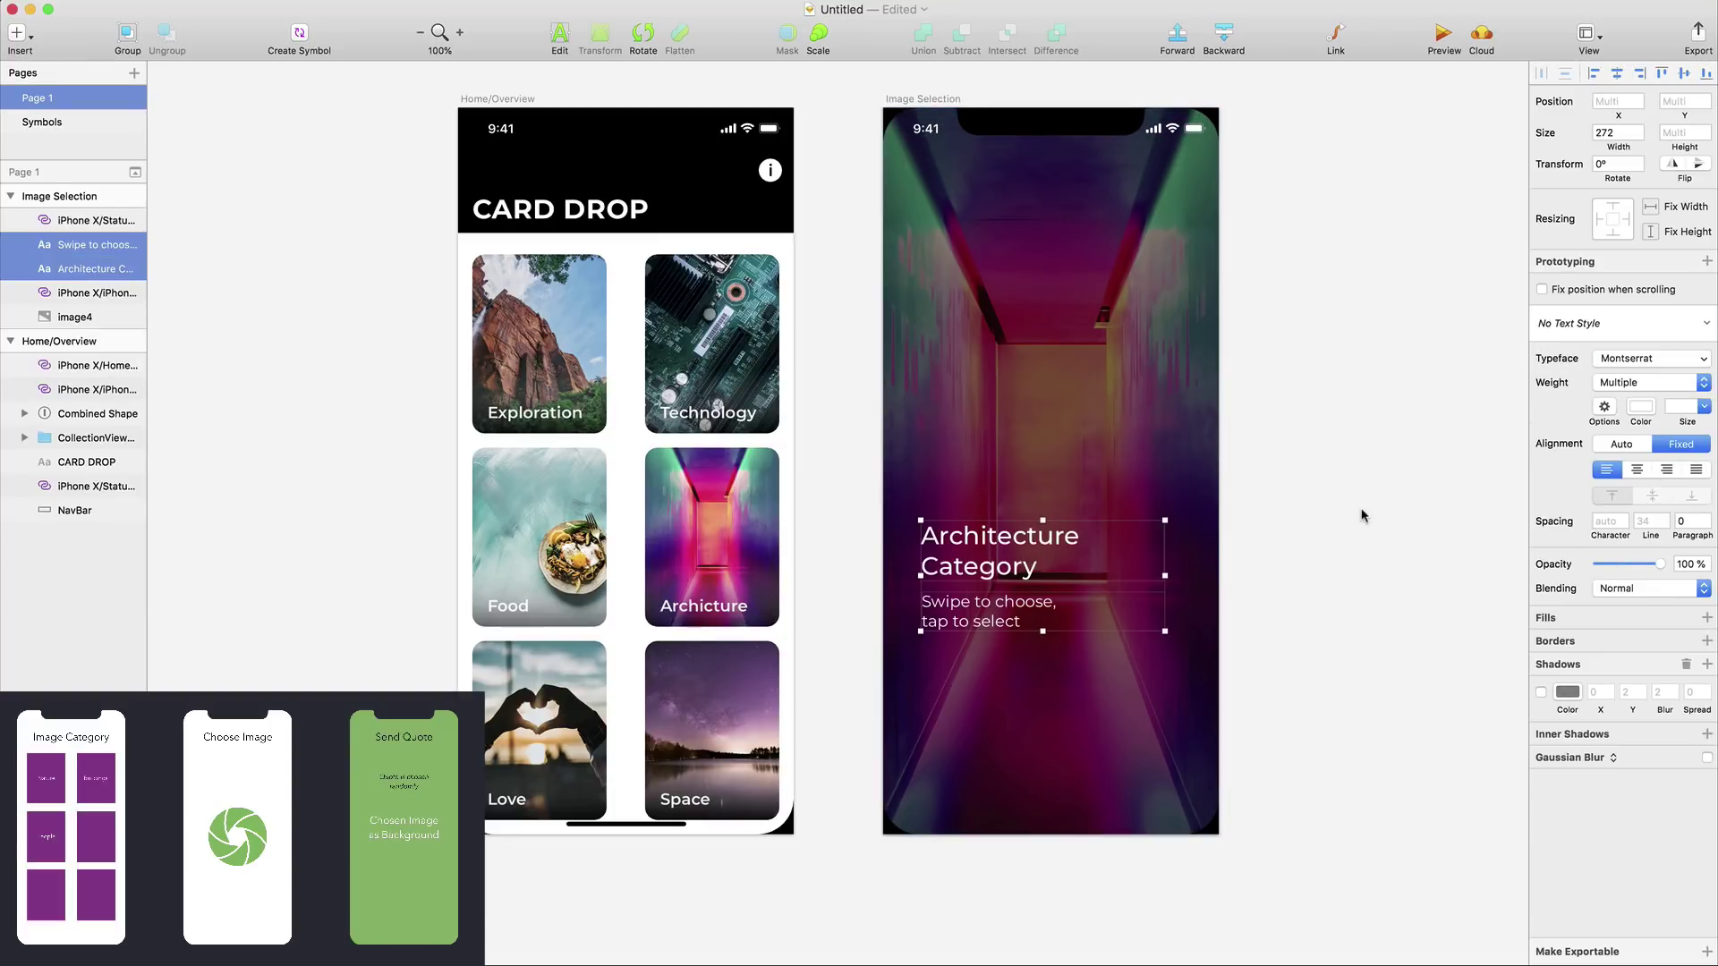
Rename the info icon layer on Home/Overview to InfoButton
left_click(772, 177)
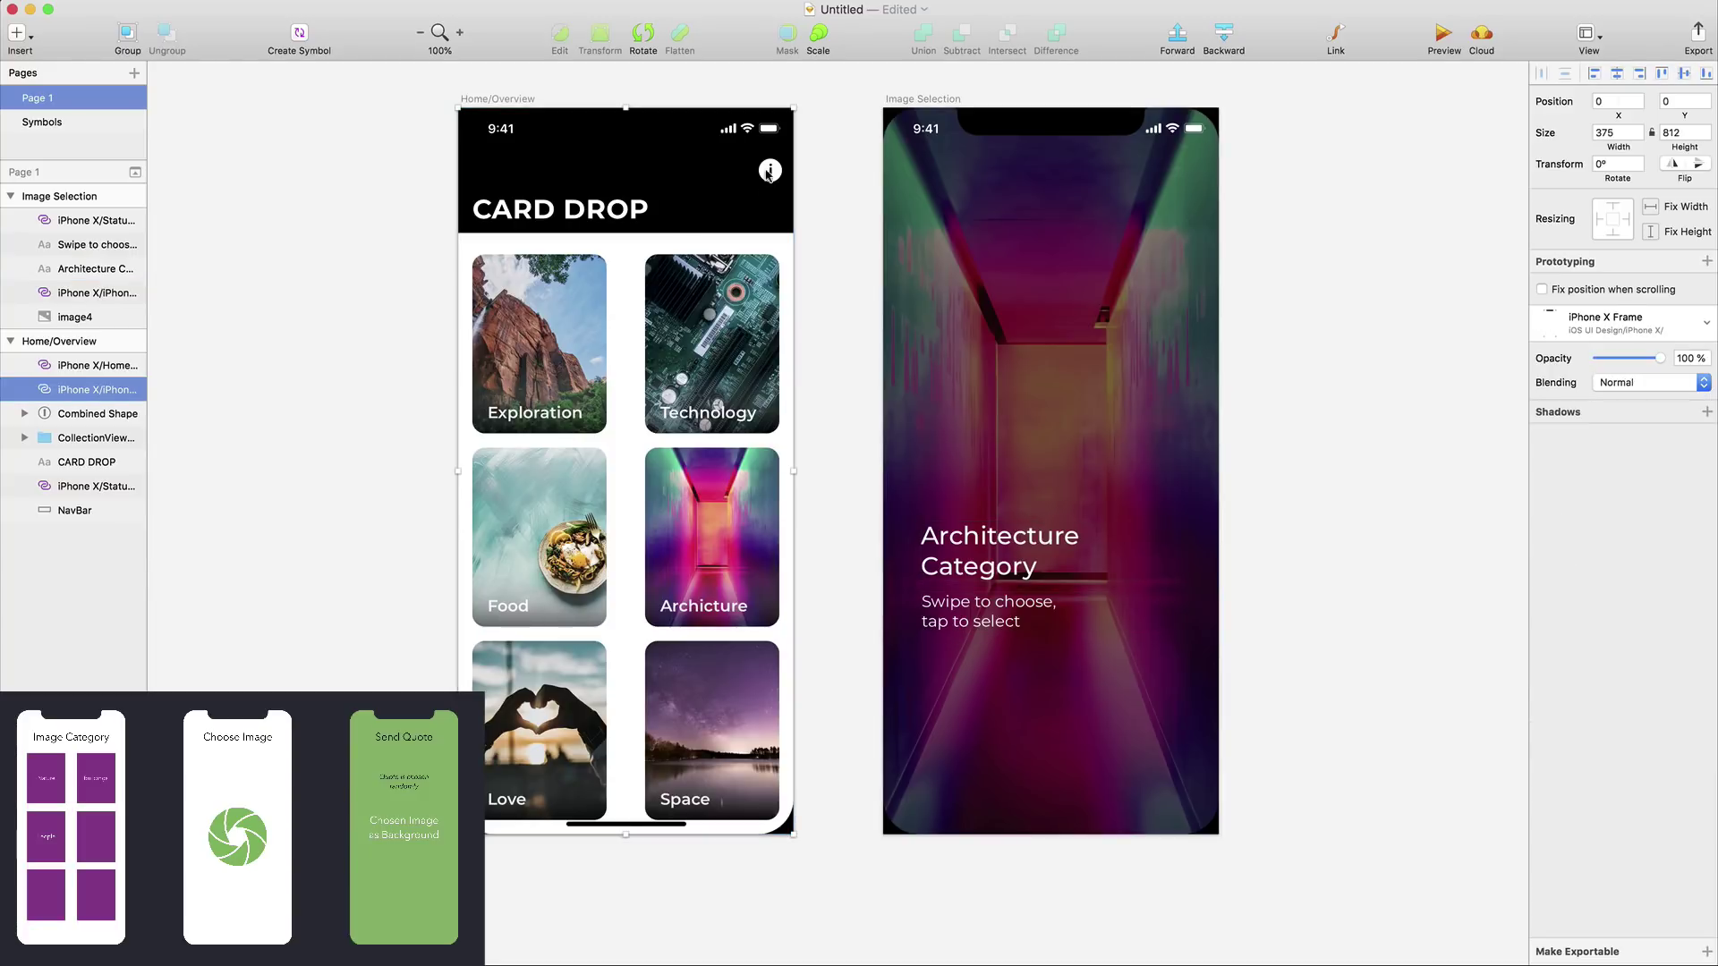
left_click(99, 416)
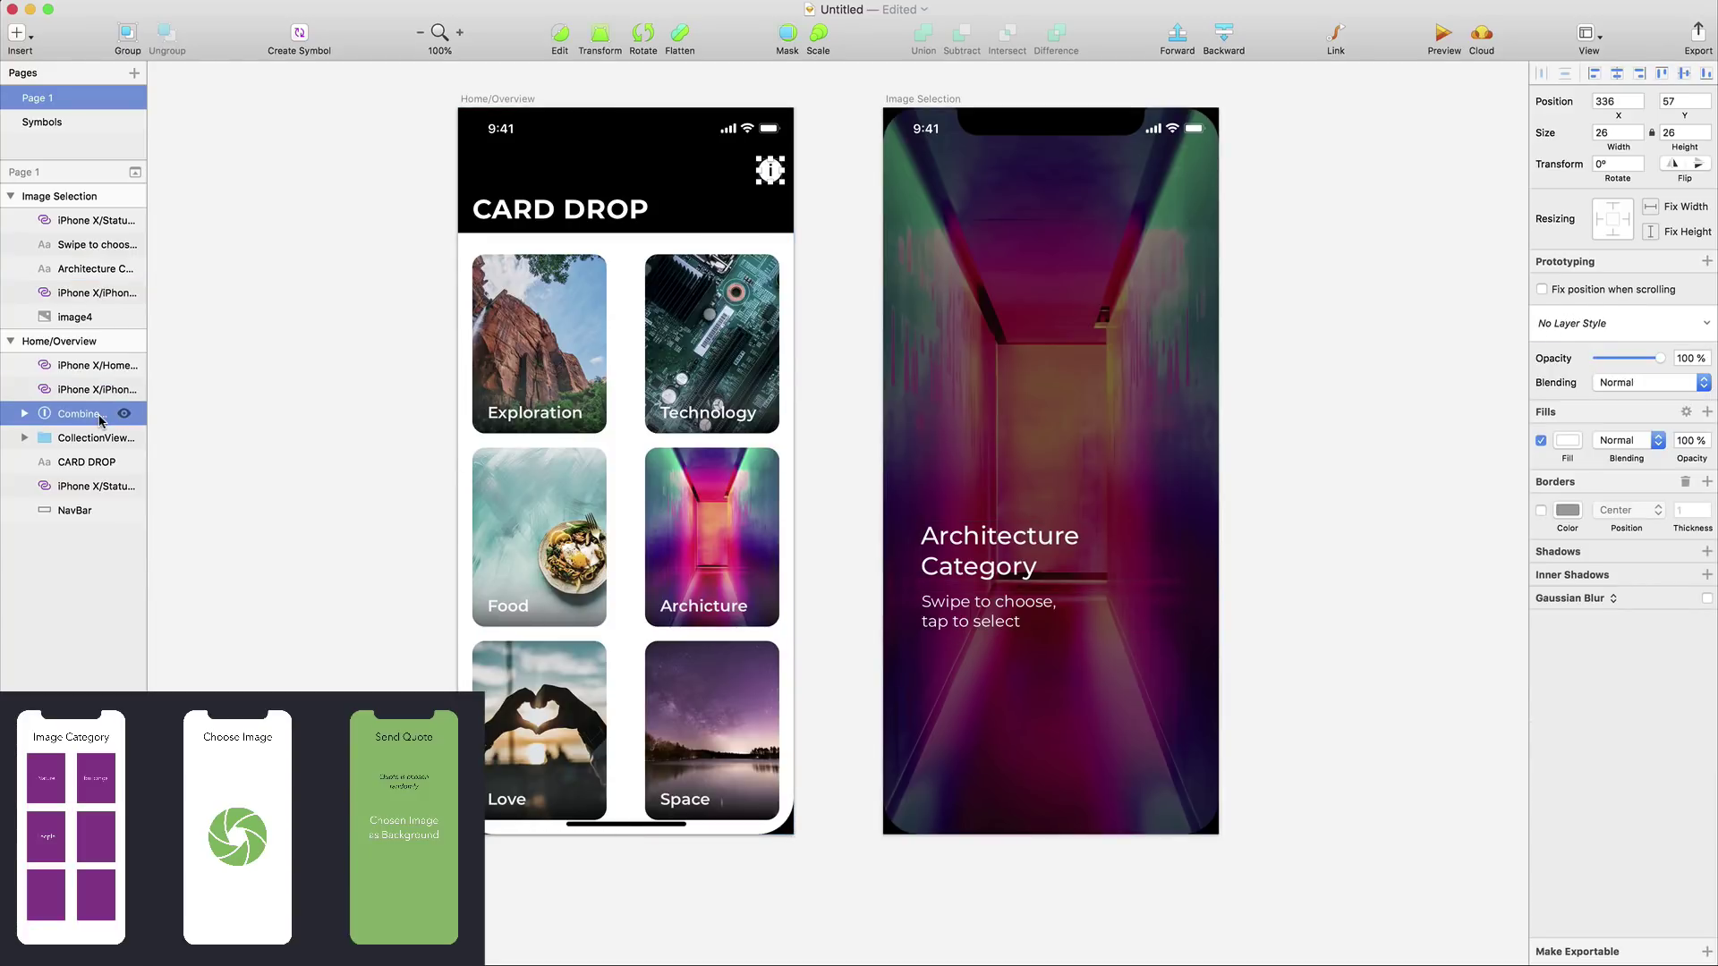
left_click(100, 418)
type("InfoVutton")
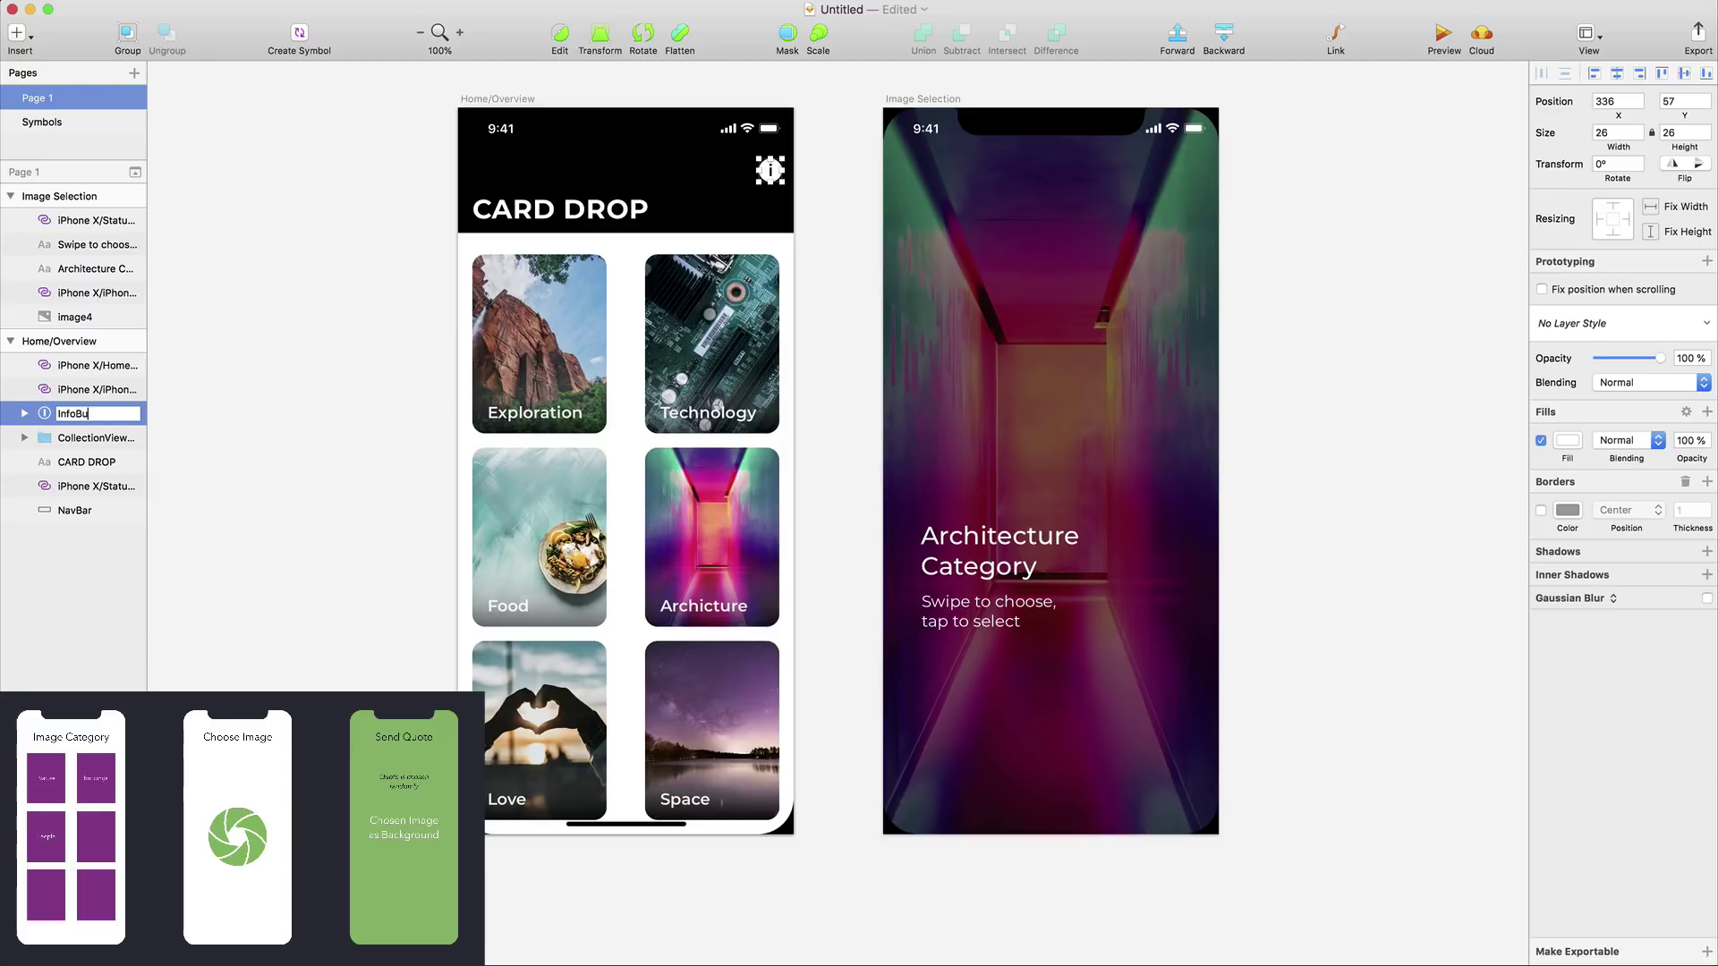
key("Return")
key("Escape")
Copy InfoButton onto Image Selection and drag it to the top-left
left_click(770, 177)
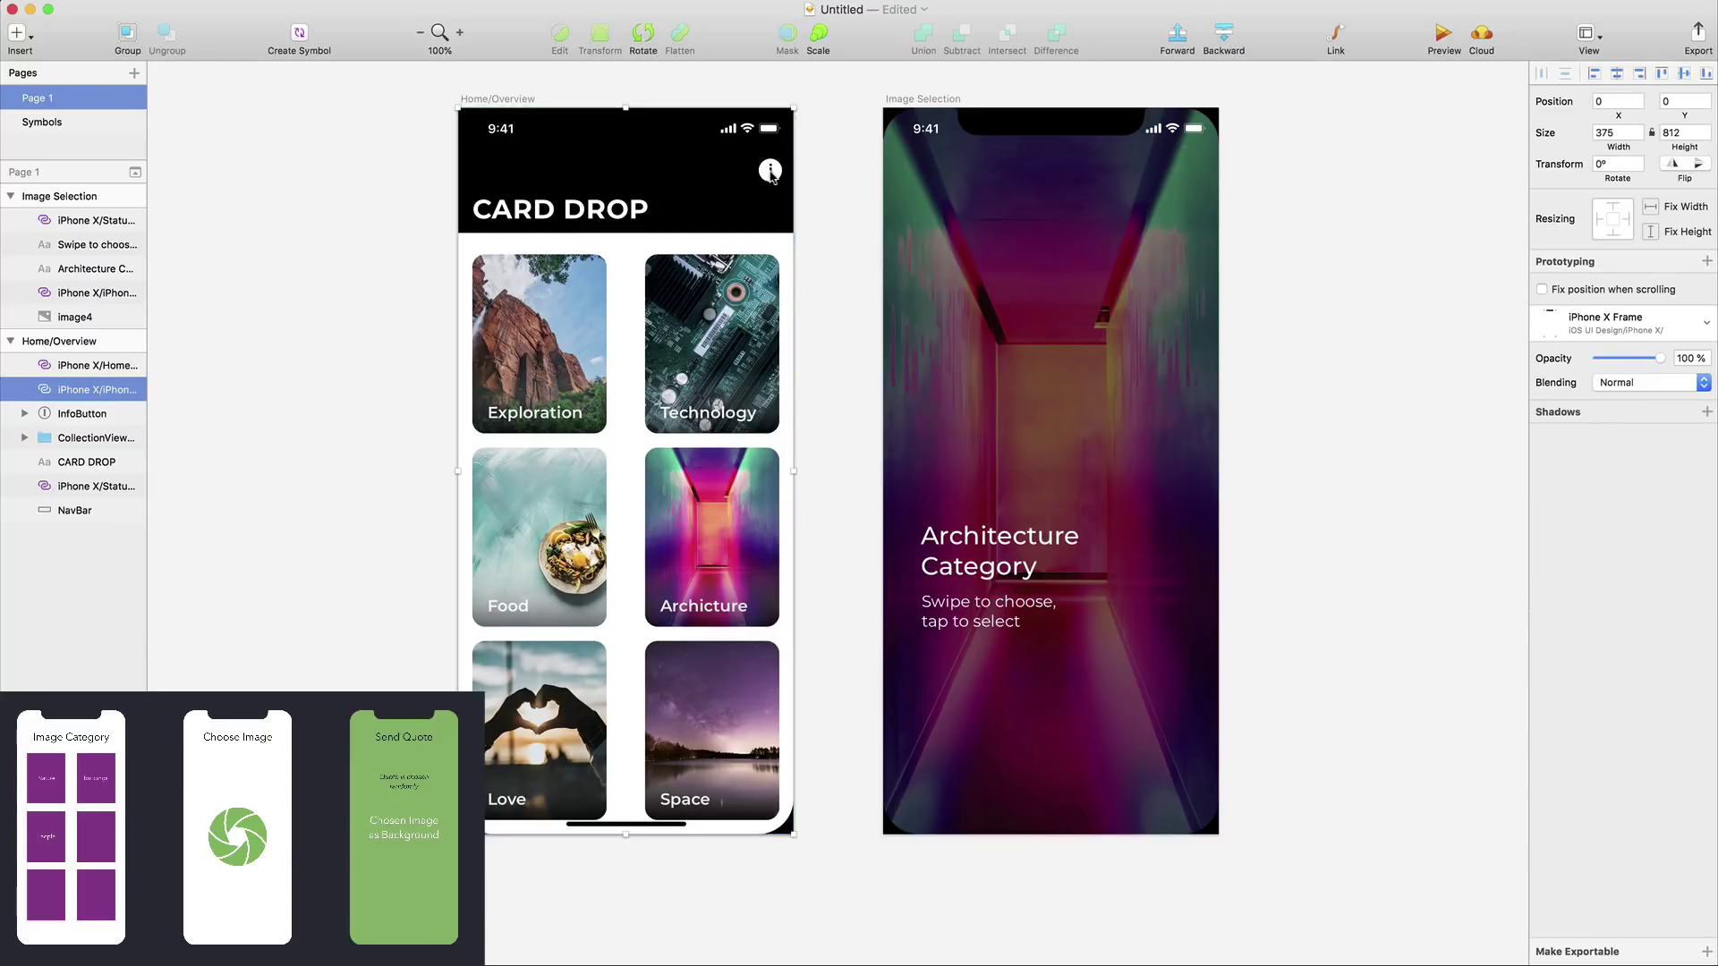
key("super+Tab")
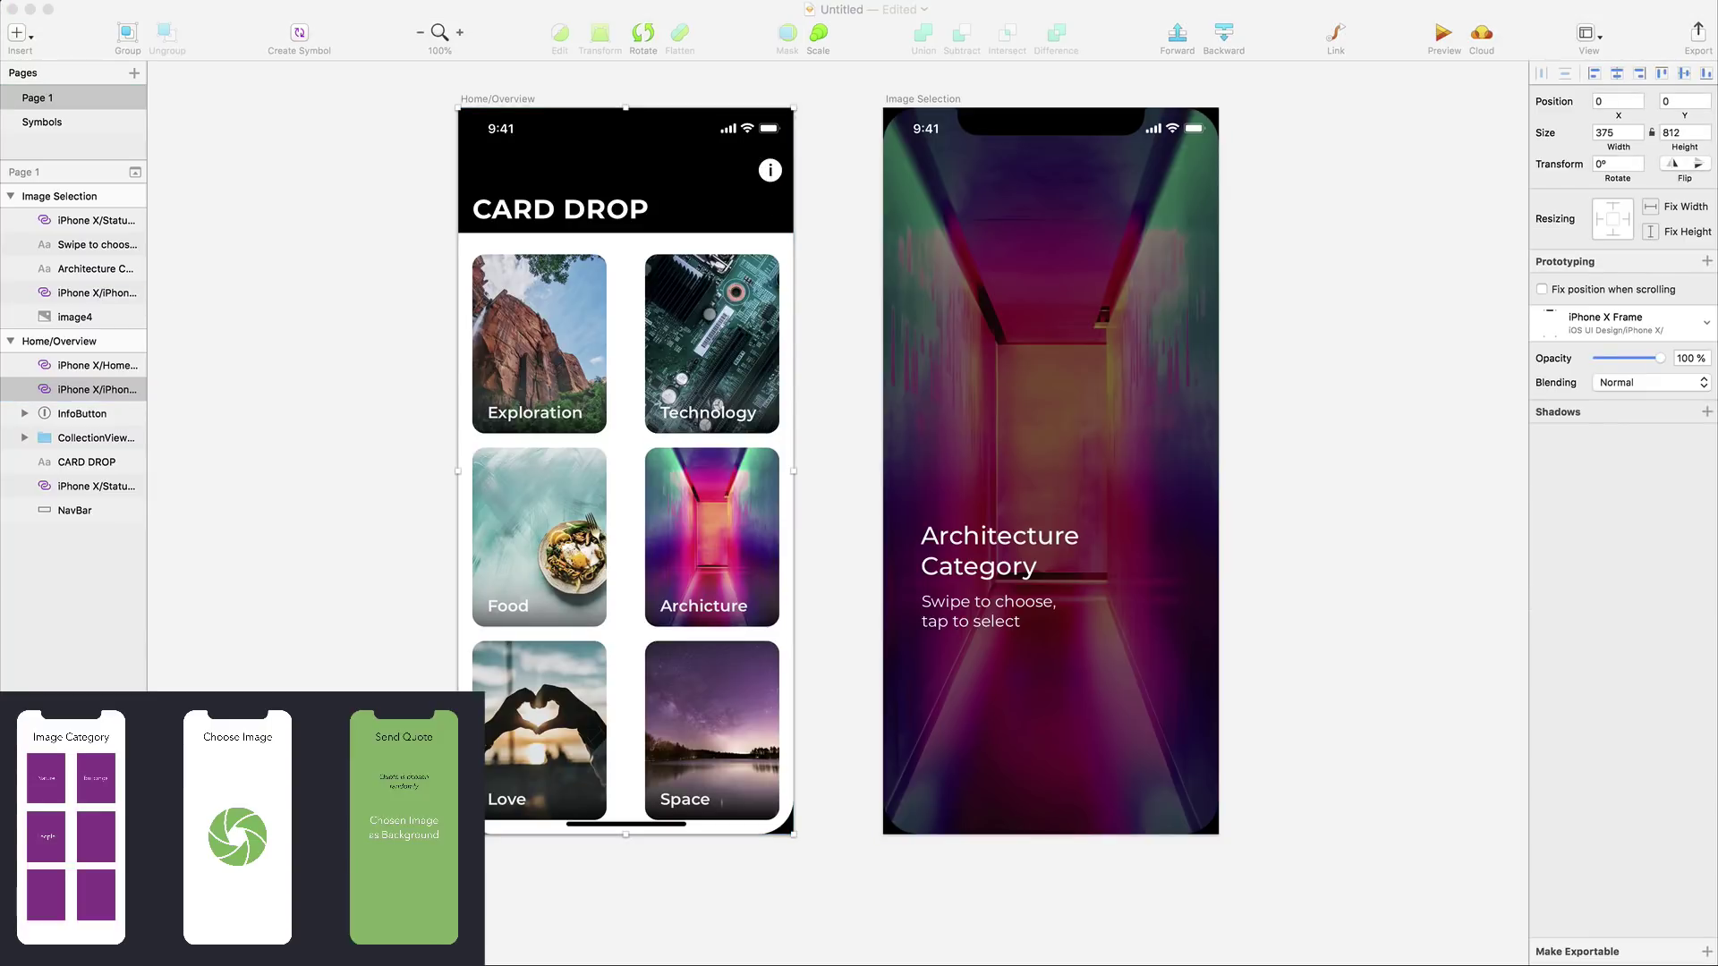
left_click(771, 177)
left_click(89, 417)
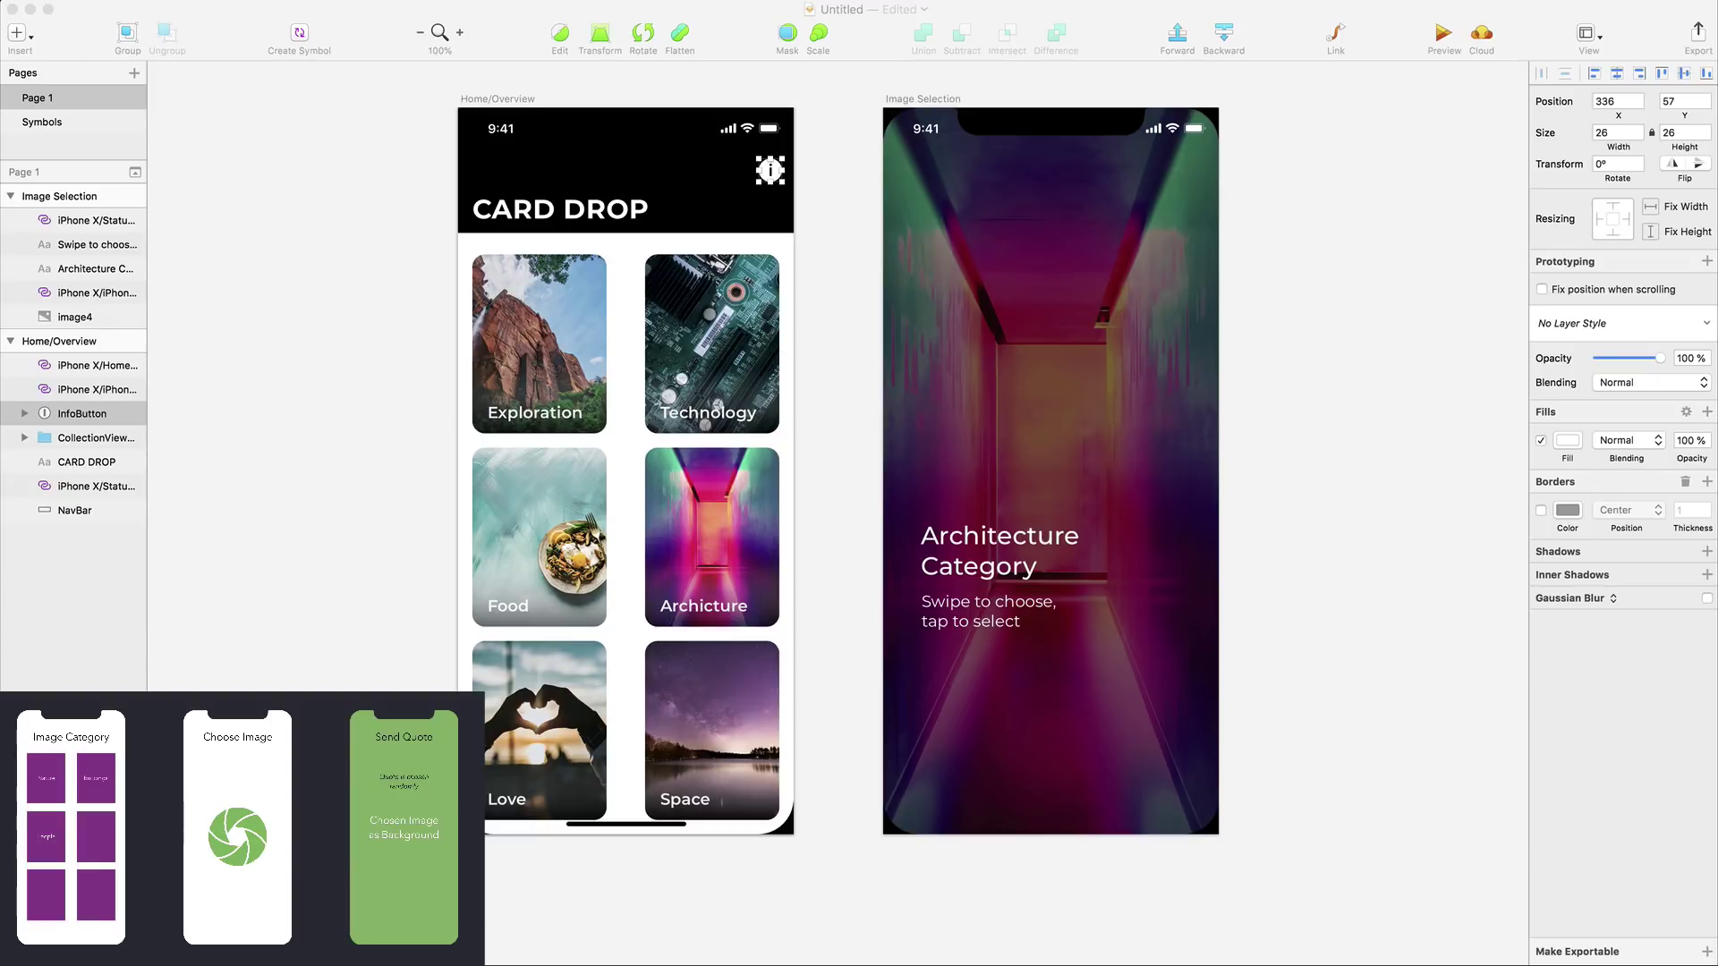
left_click(768, 173)
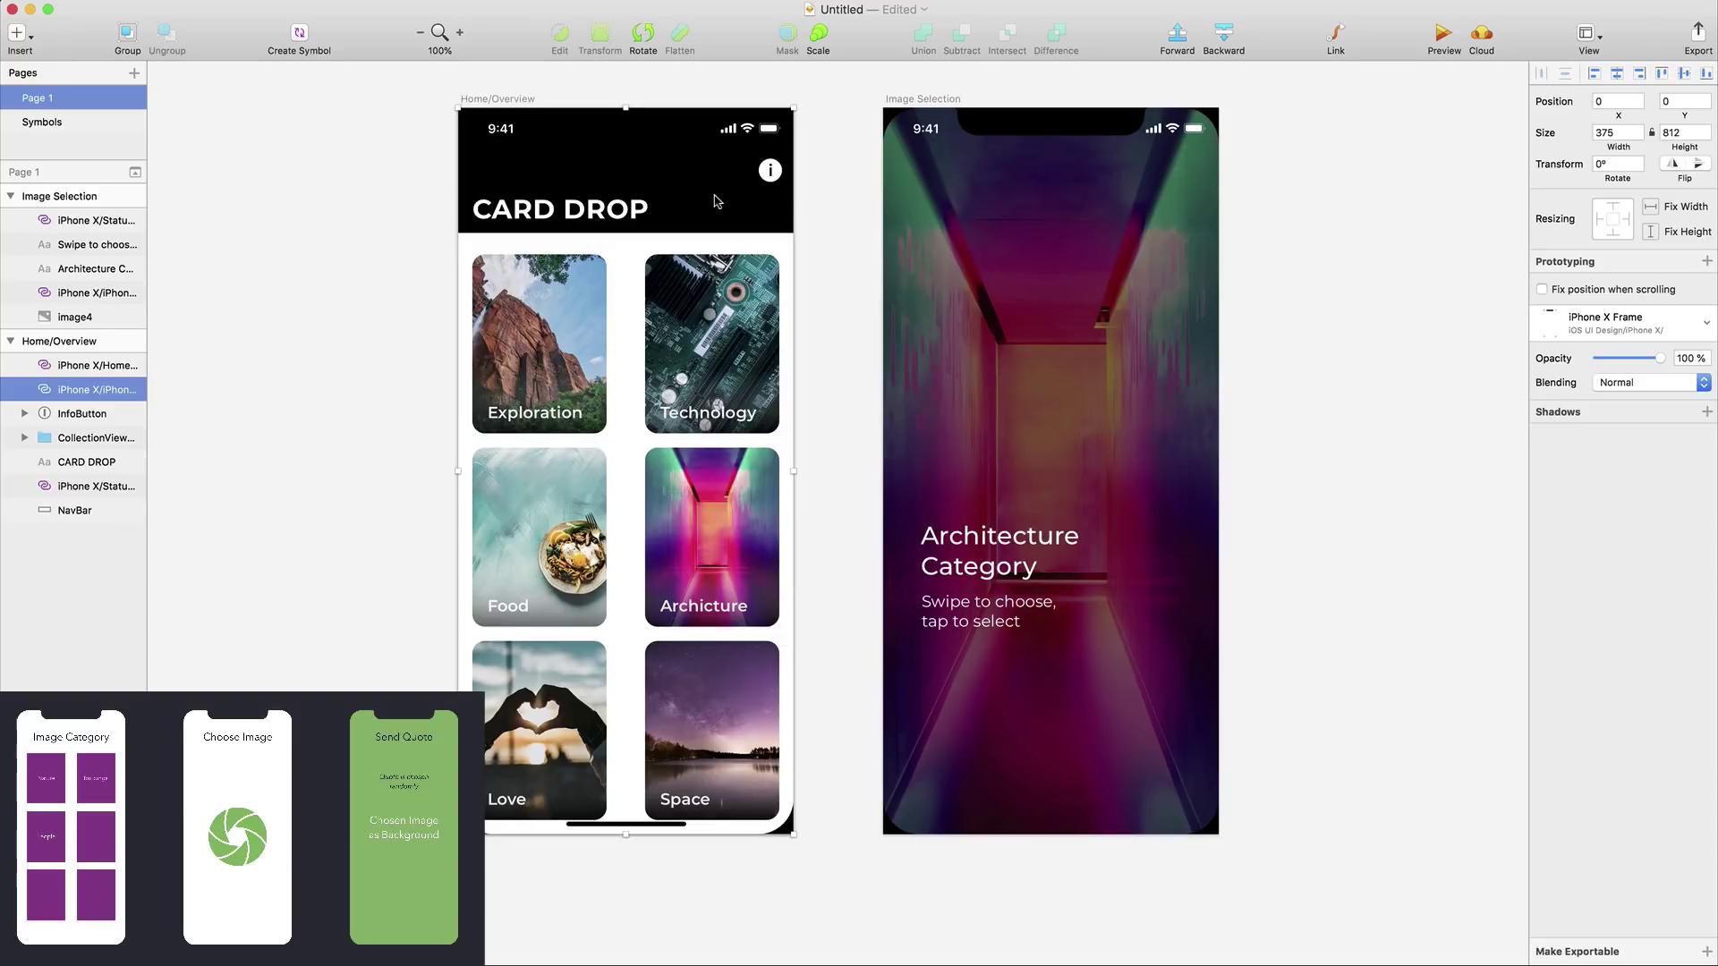
left_click(768, 170)
left_click(907, 192)
key("super+v")
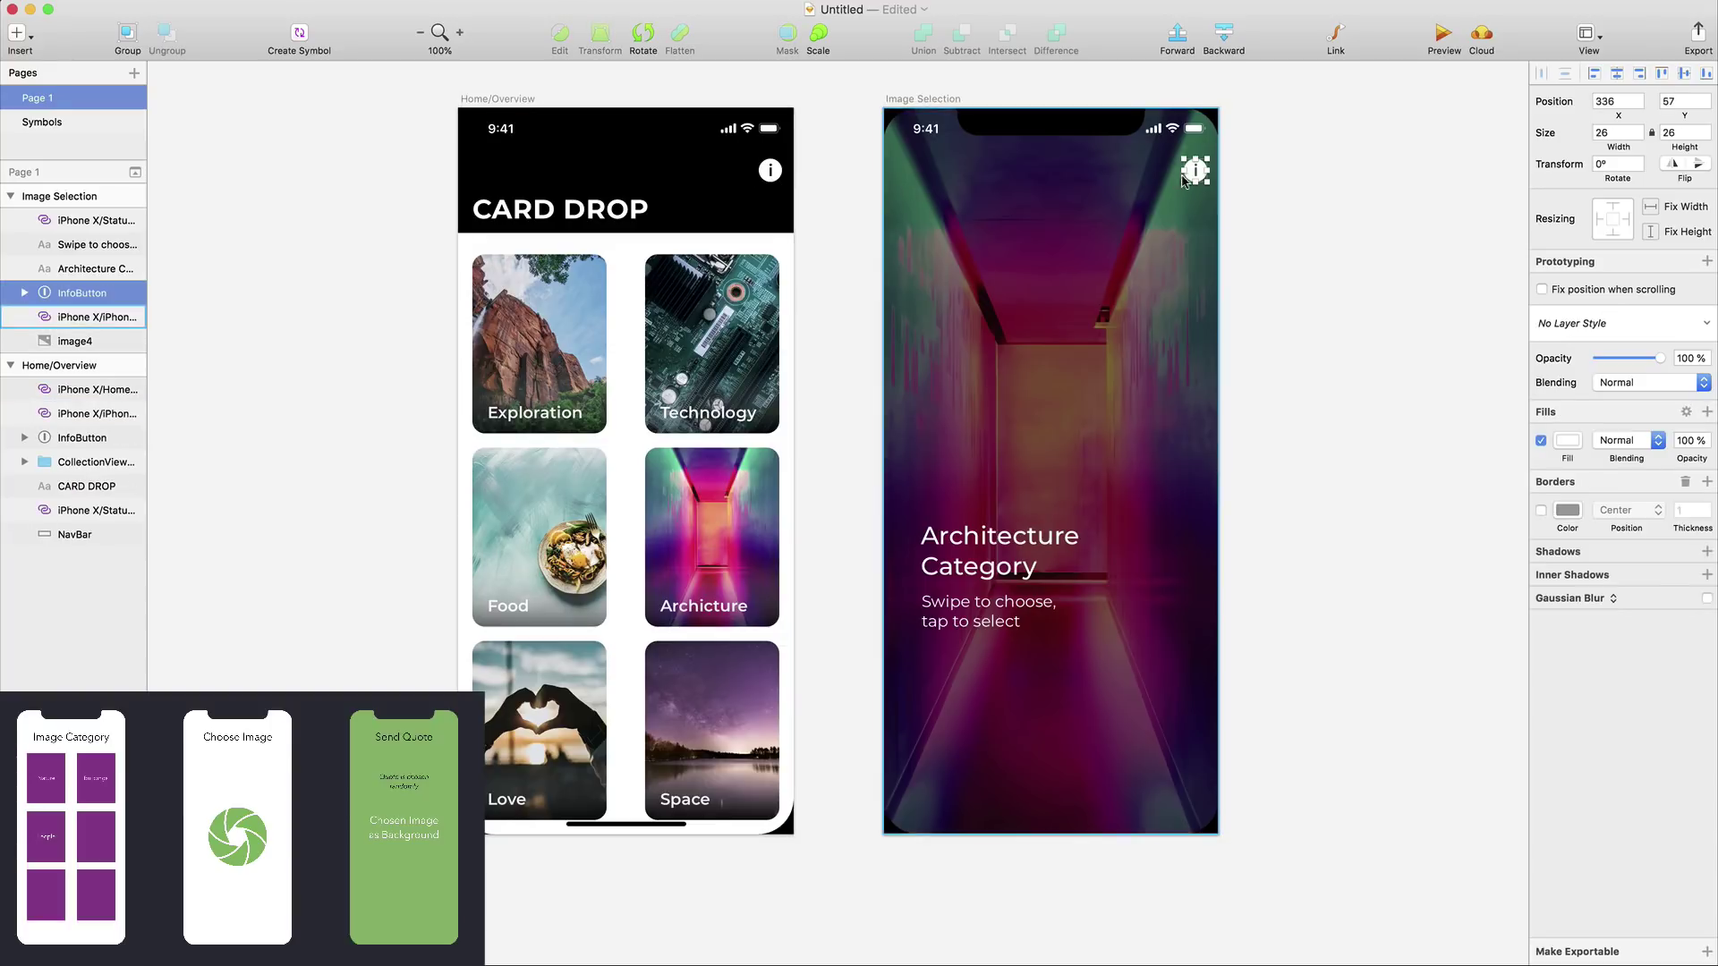
left_click_drag(1185, 175, 918, 170)
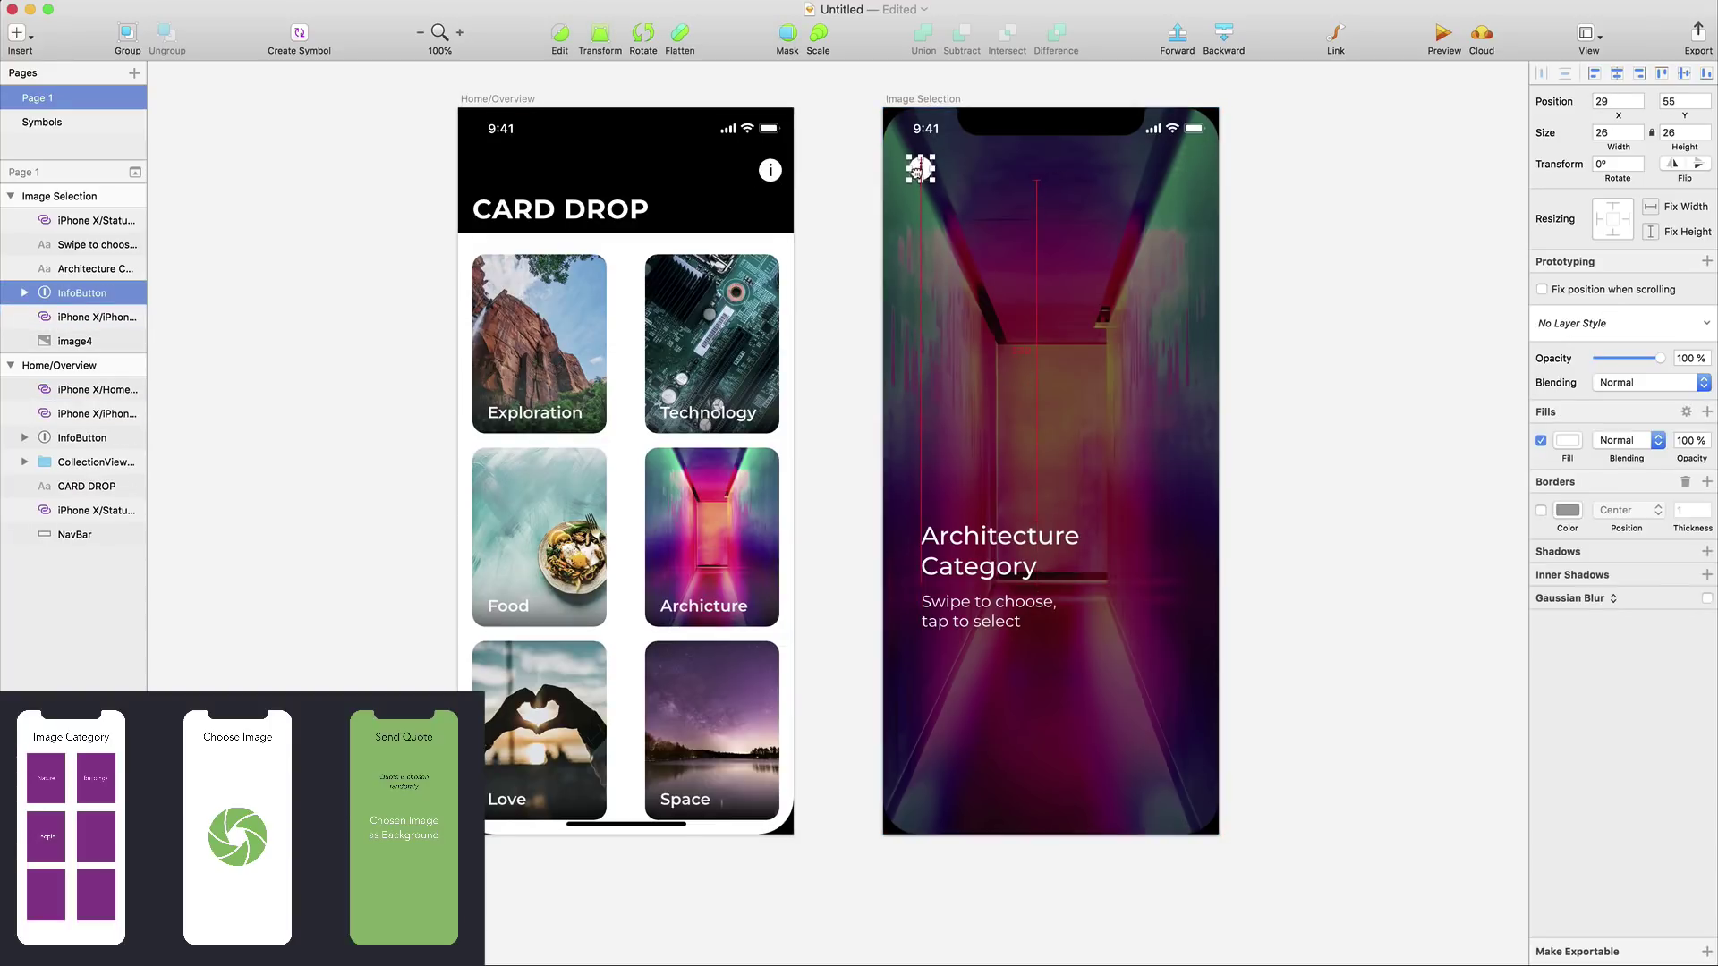
Position the copied info button at roughly X 16, Y 66, checking edge distances
left_click(779, 177)
double_click(773, 176)
left_click(841, 155)
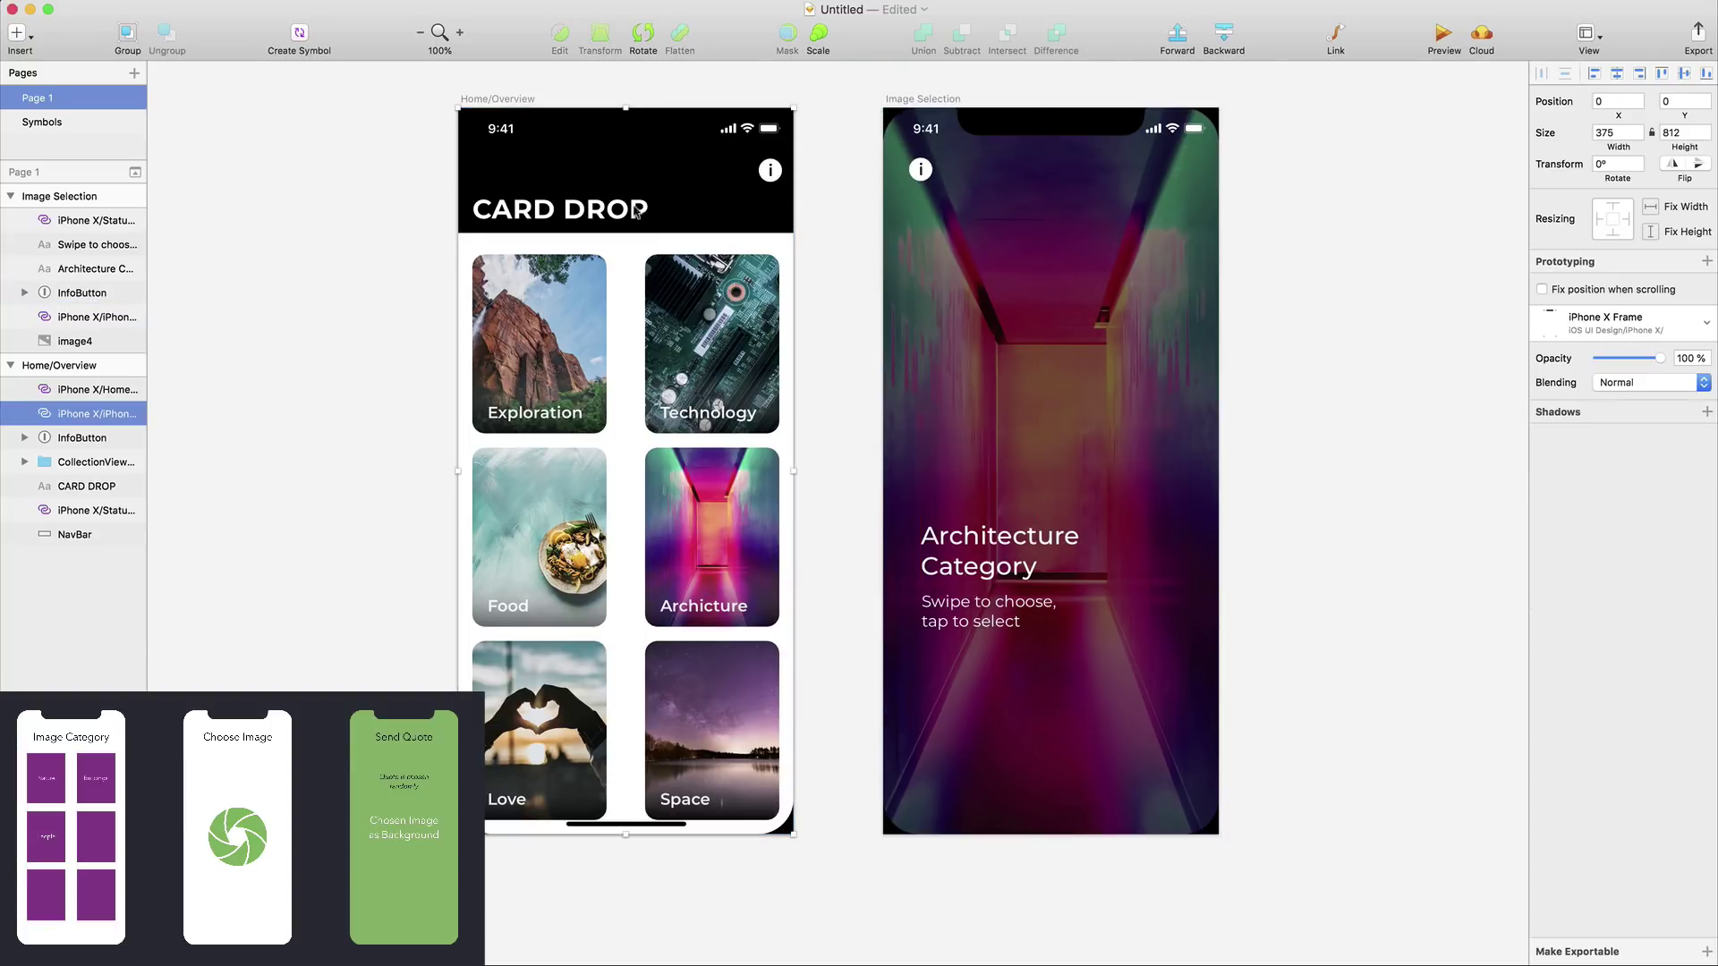
left_click(768, 170, "alt")
left_click_drag(920, 170, 904, 180)
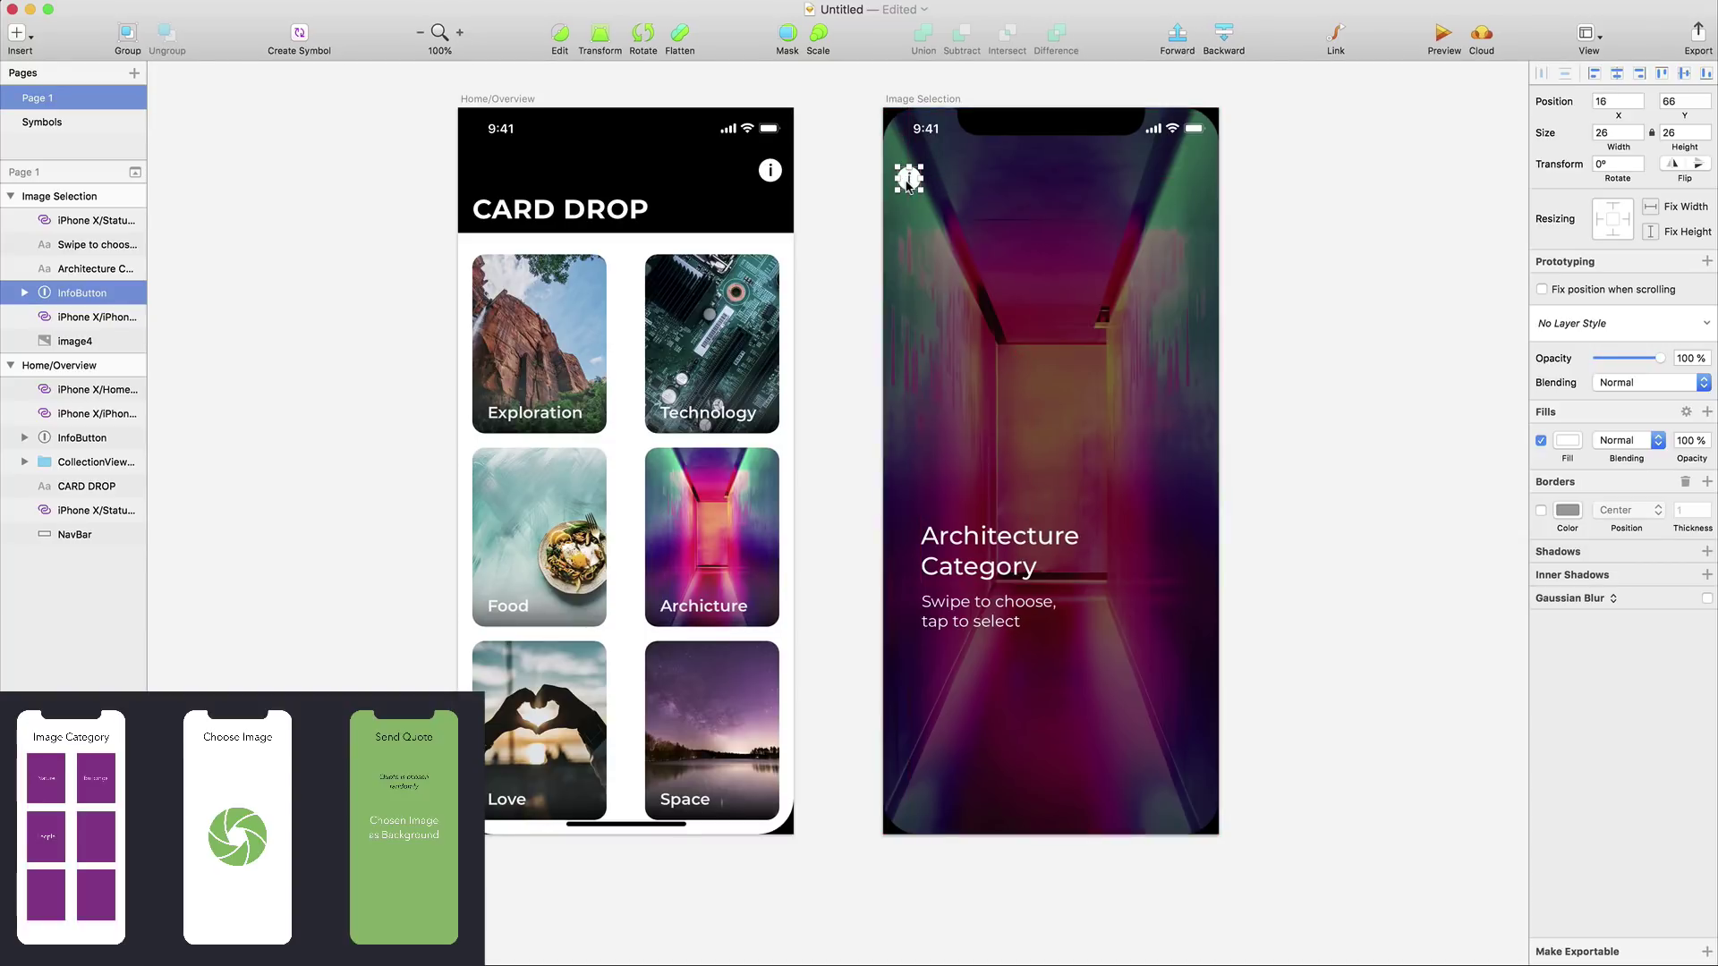
key("alt")
left_click(1615, 101)
Set the button's X to 40 and make the plus sign Montserrat Medium at about 48
key("Return")
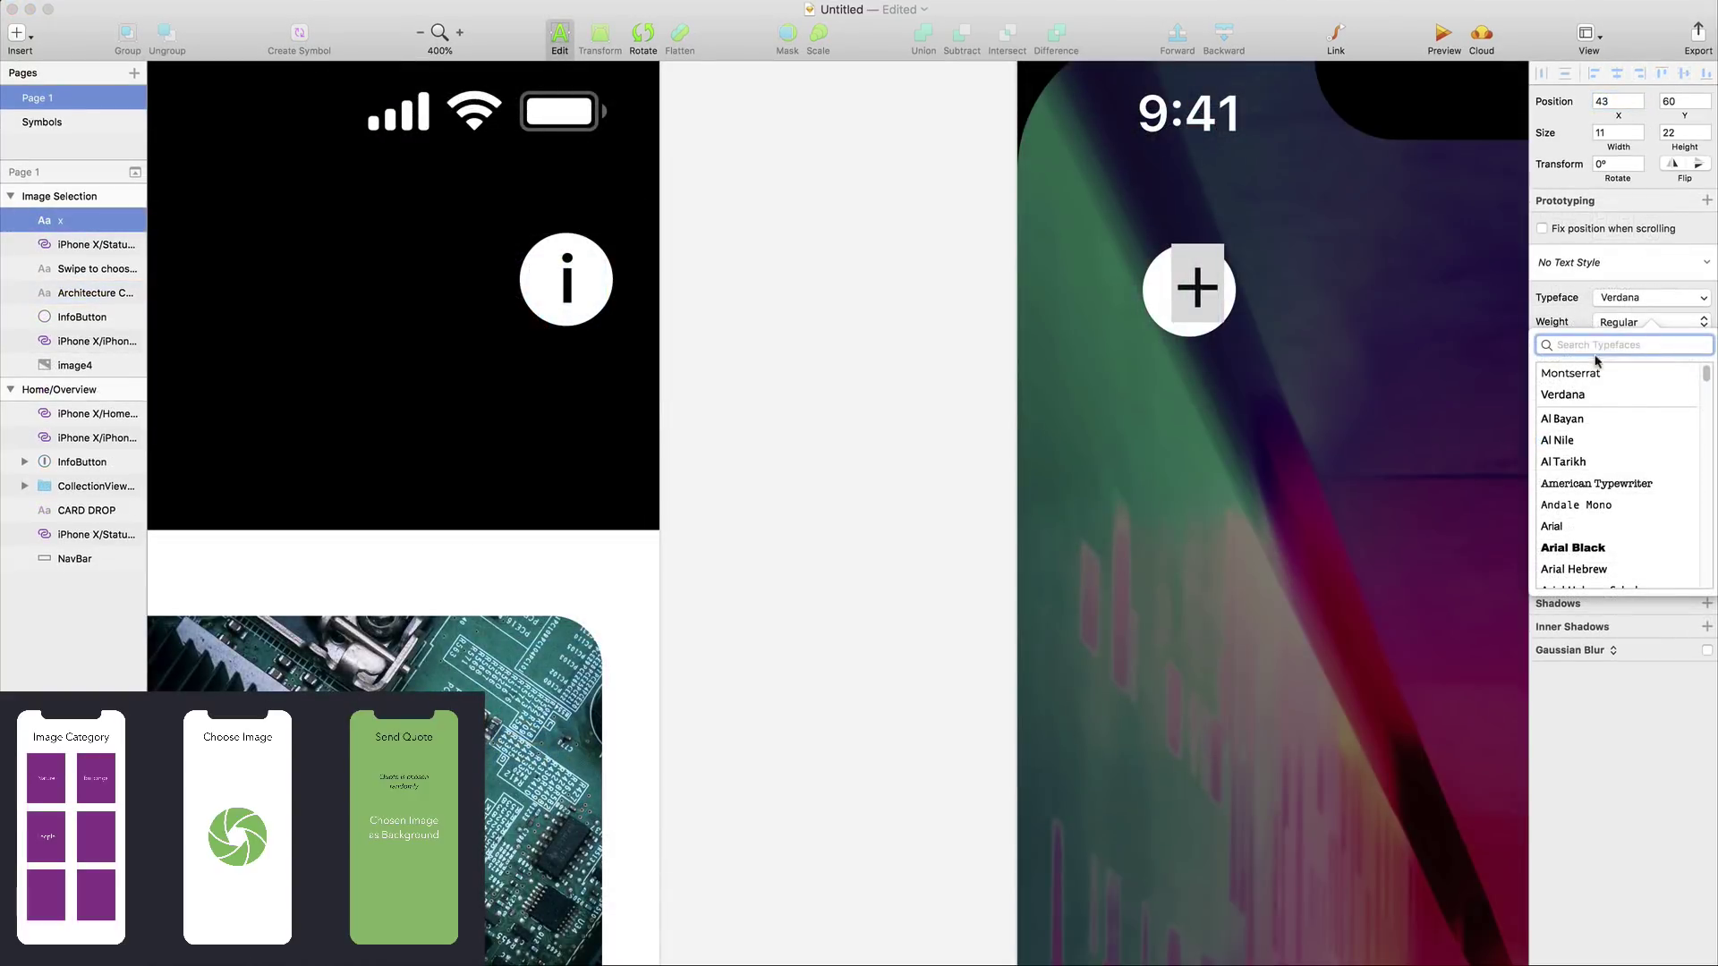
left_click(1619, 323)
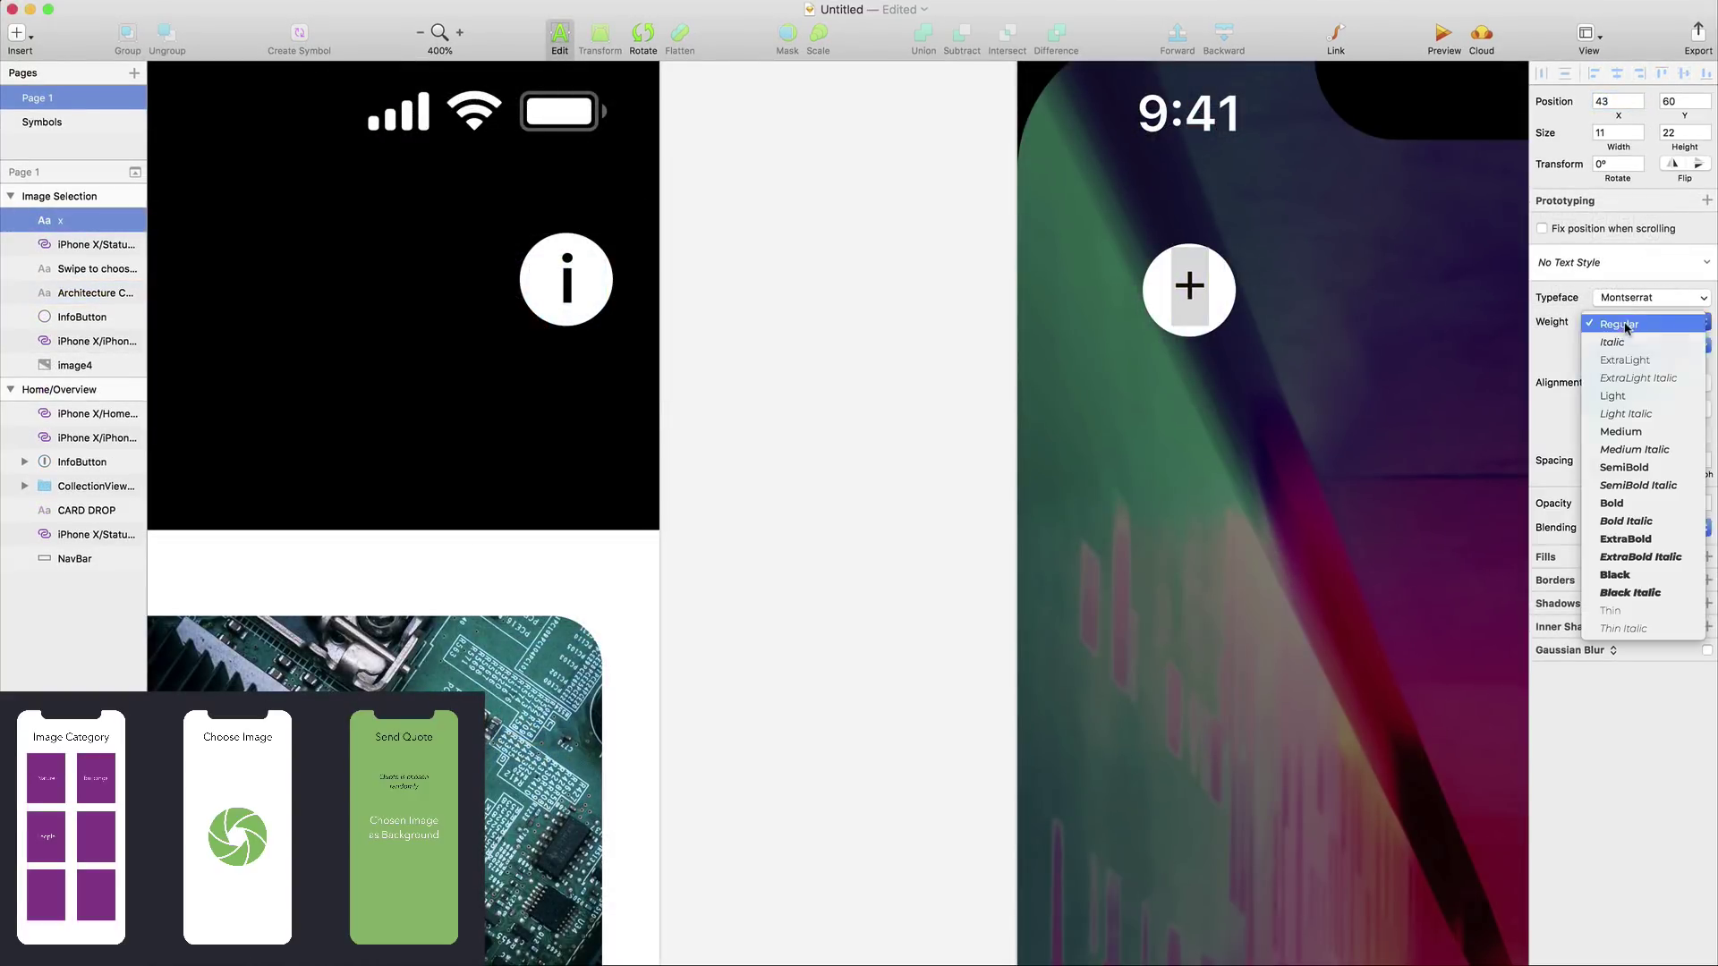
left_click(1637, 540)
left_click(1638, 324)
left_click(1640, 289)
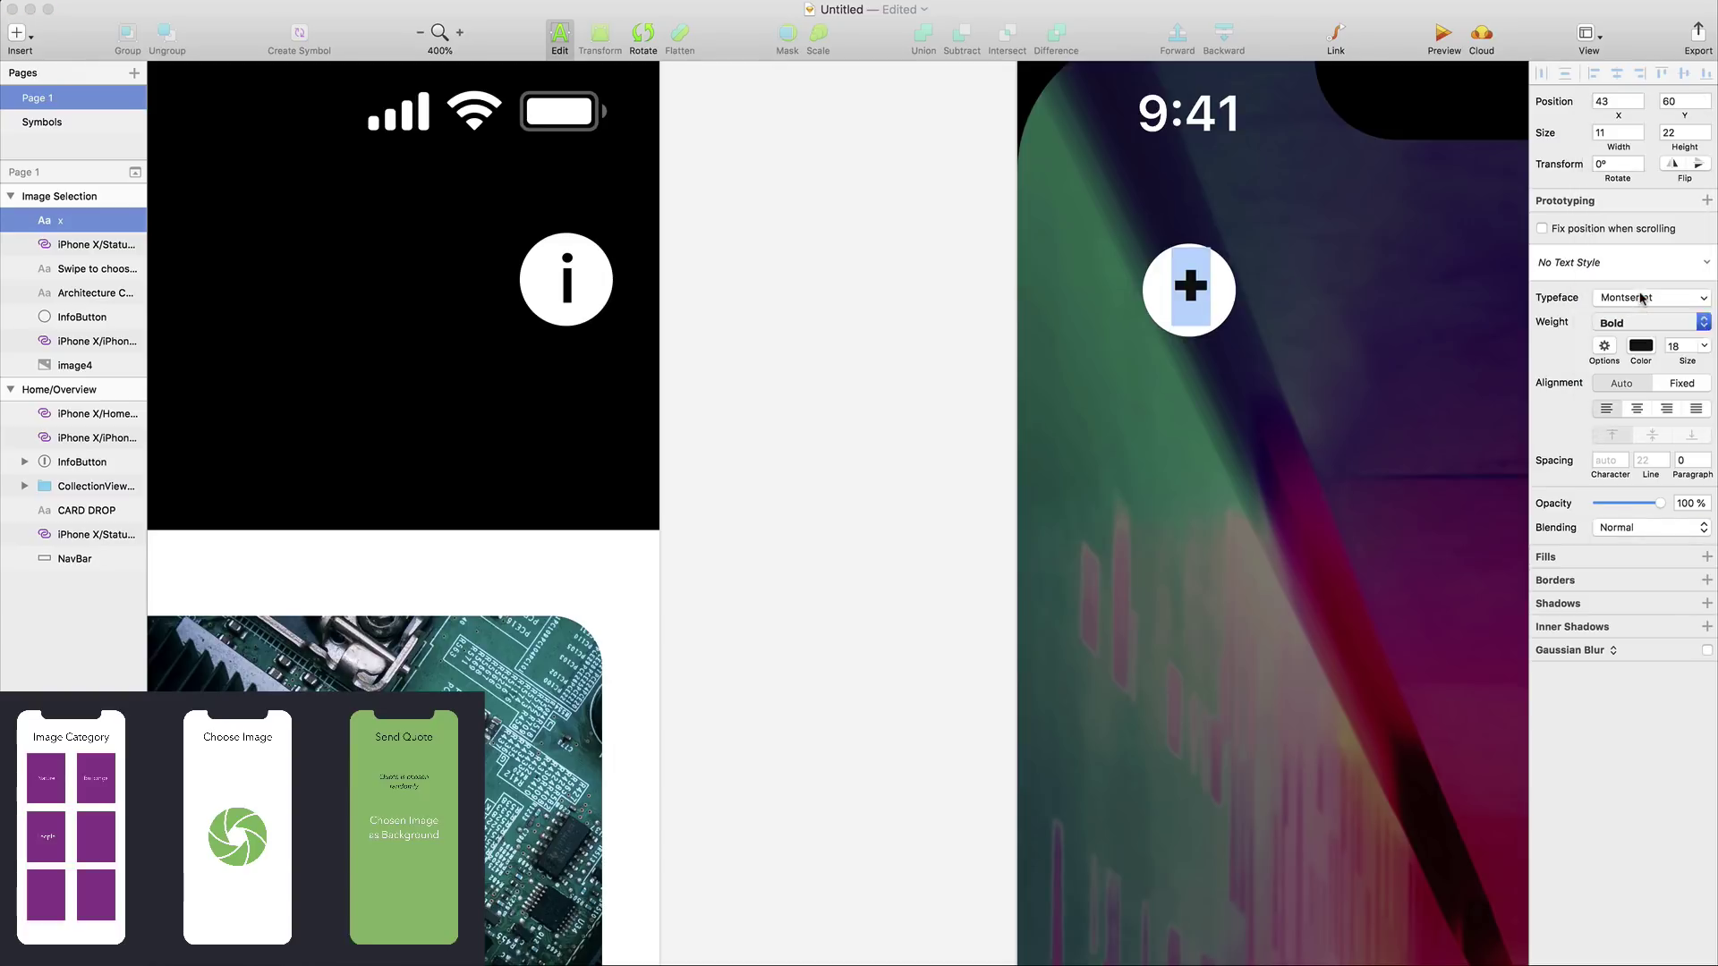
left_click(1638, 324)
left_click(1640, 255)
left_click(1704, 346)
left_click(1673, 492)
left_click(1705, 346)
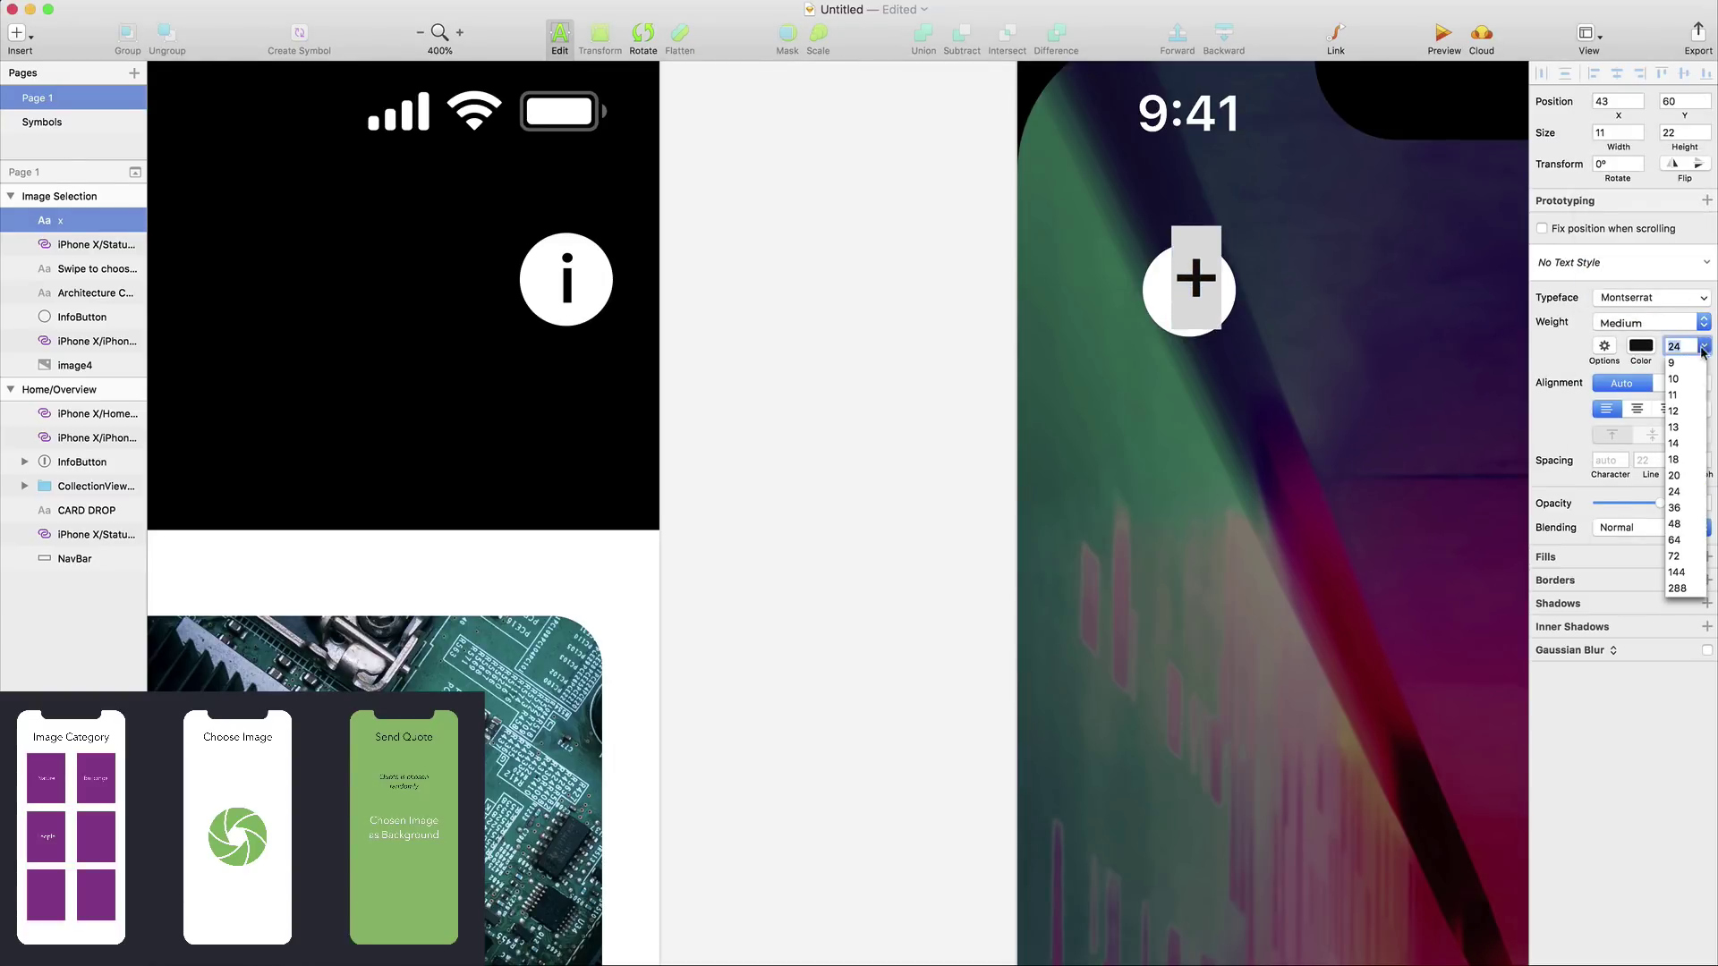
left_click(1676, 524)
left_click_drag(1681, 361, 1667, 360)
left_click(1280, 284)
Convert the plus sign to outlines and centre it on the circle
left_click_drag(1201, 267, 1186, 291)
left_click(1149, 298, "shift")
left_click(1297, 268)
left_click(1191, 297)
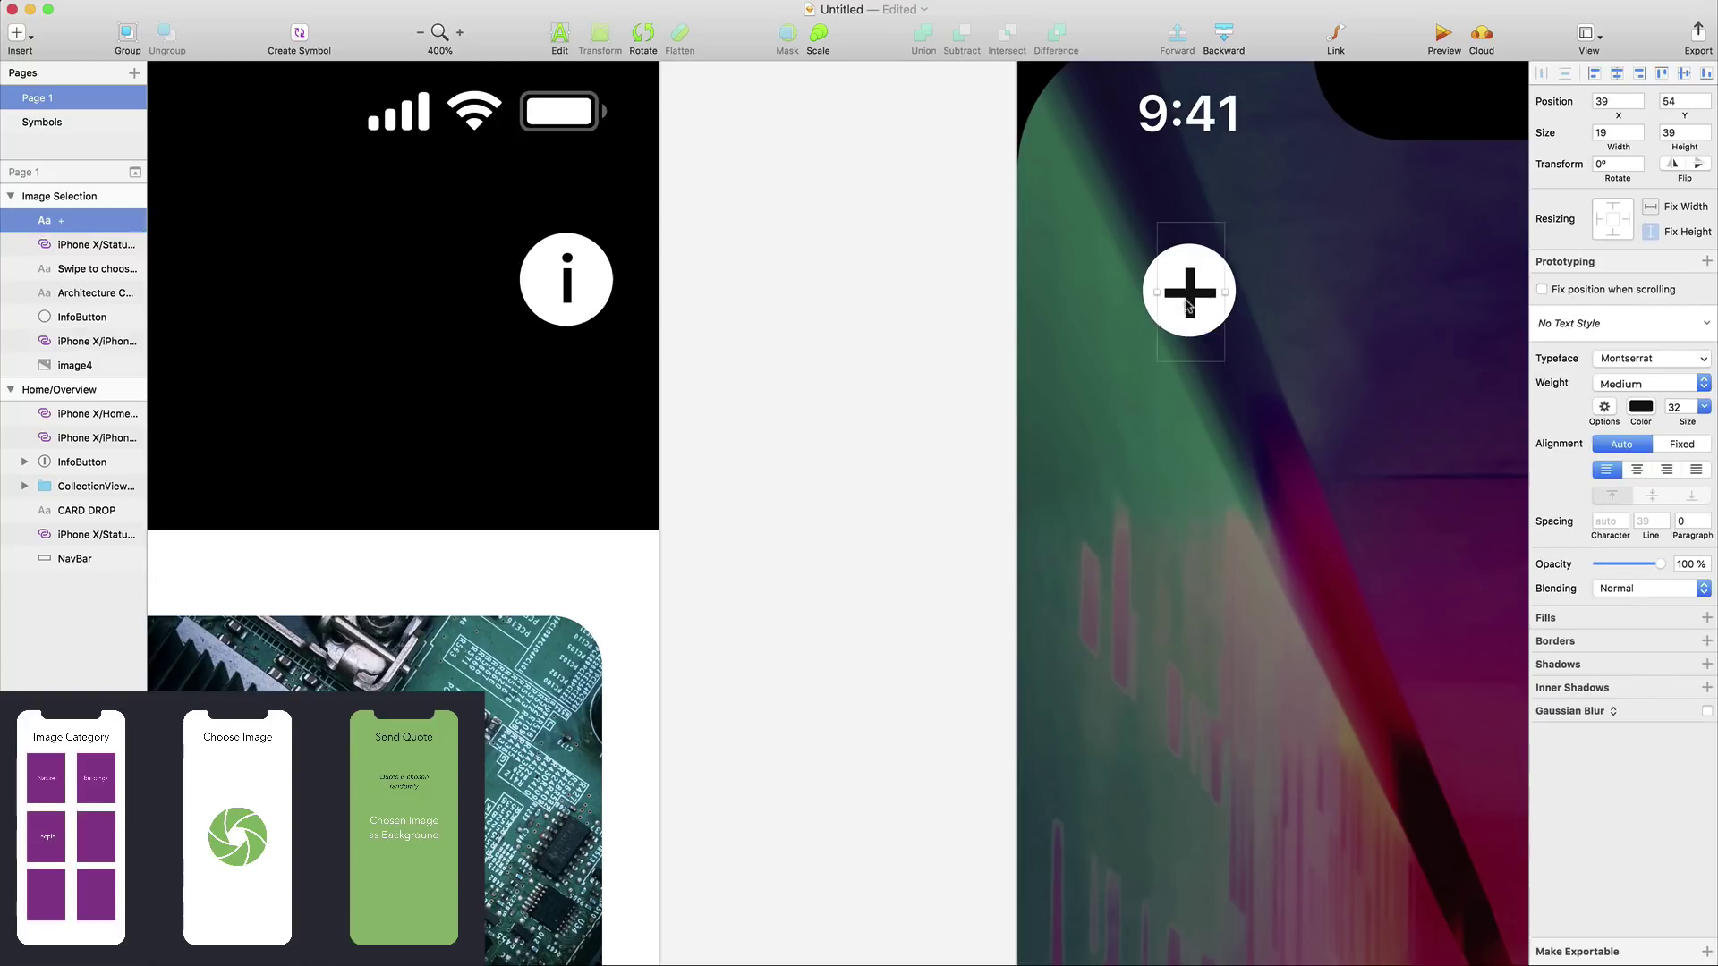
right_click(68, 221)
left_click(121, 705)
left_click(1224, 277, "shift")
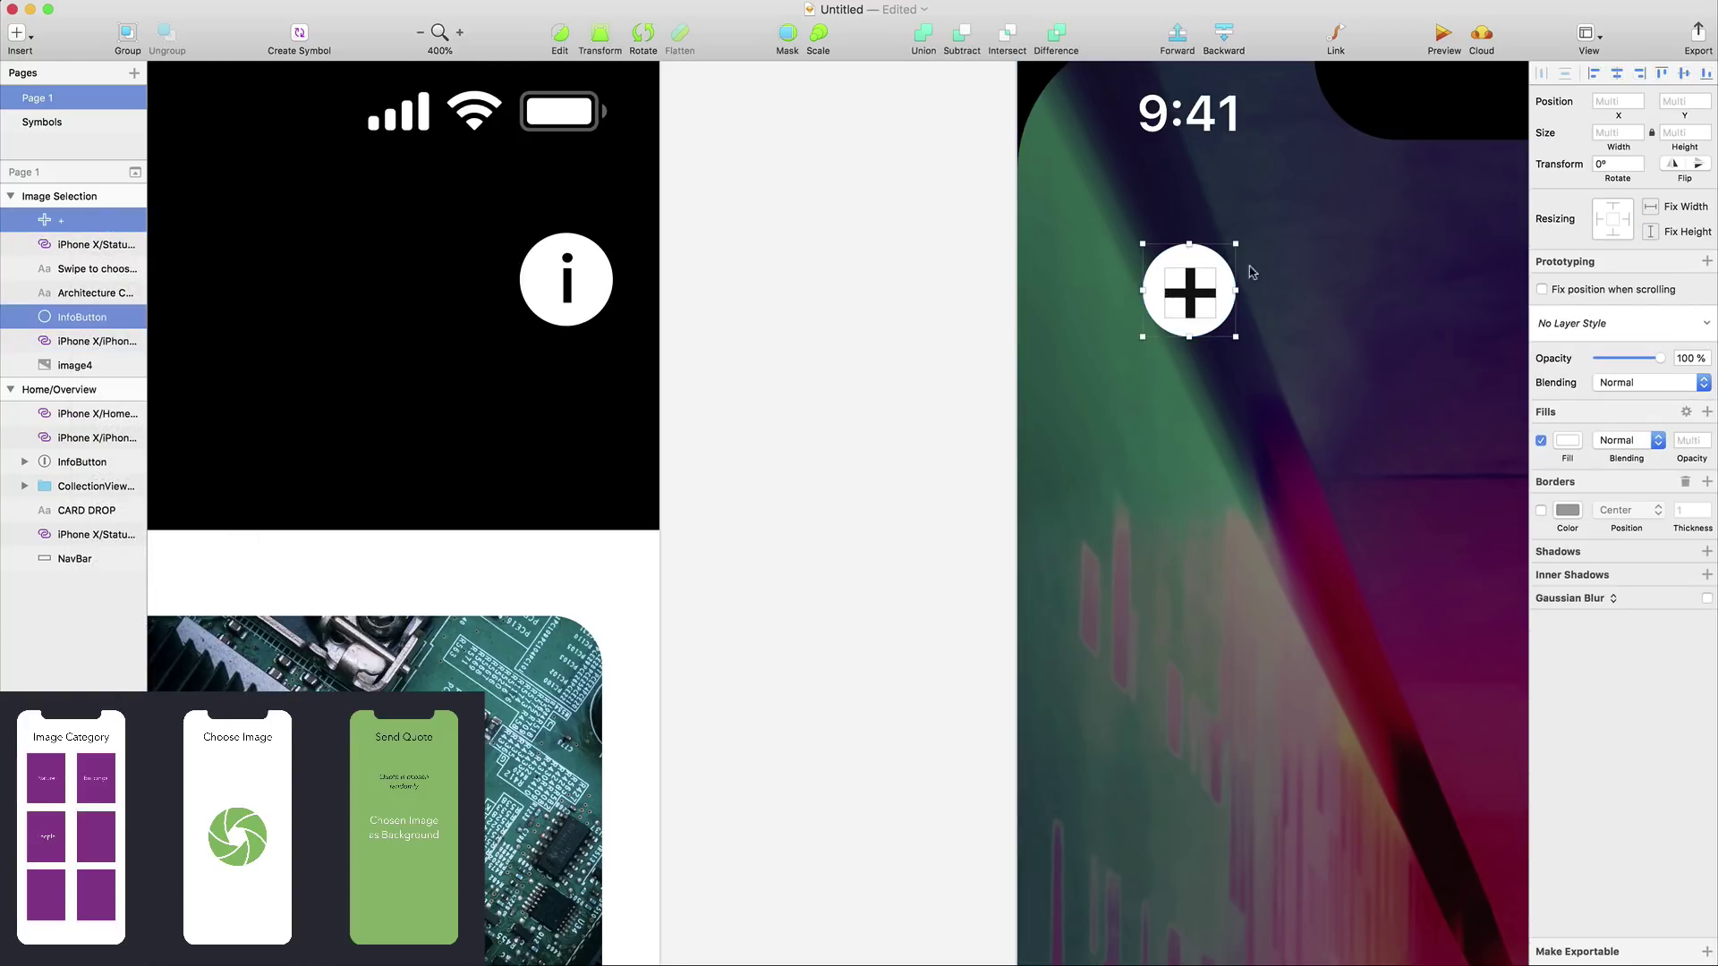
left_click(1616, 75)
left_click(1683, 75)
Rotate the plus sign 45° to form an ×
left_click(1411, 368)
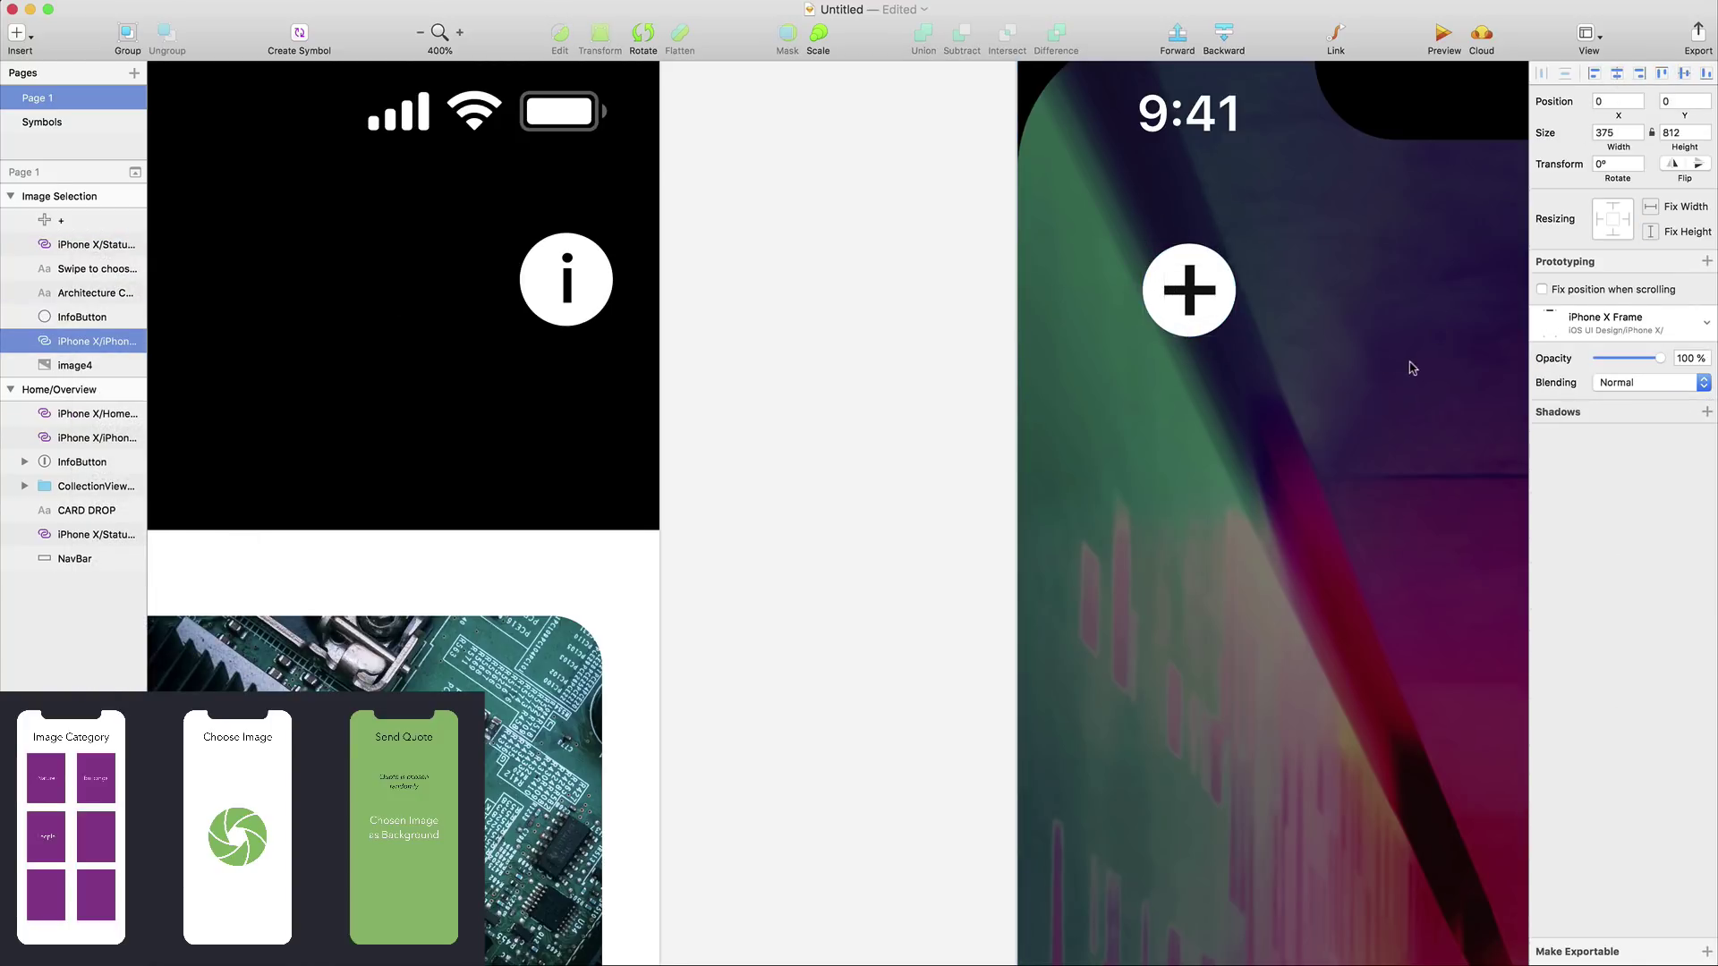
left_click(1191, 292)
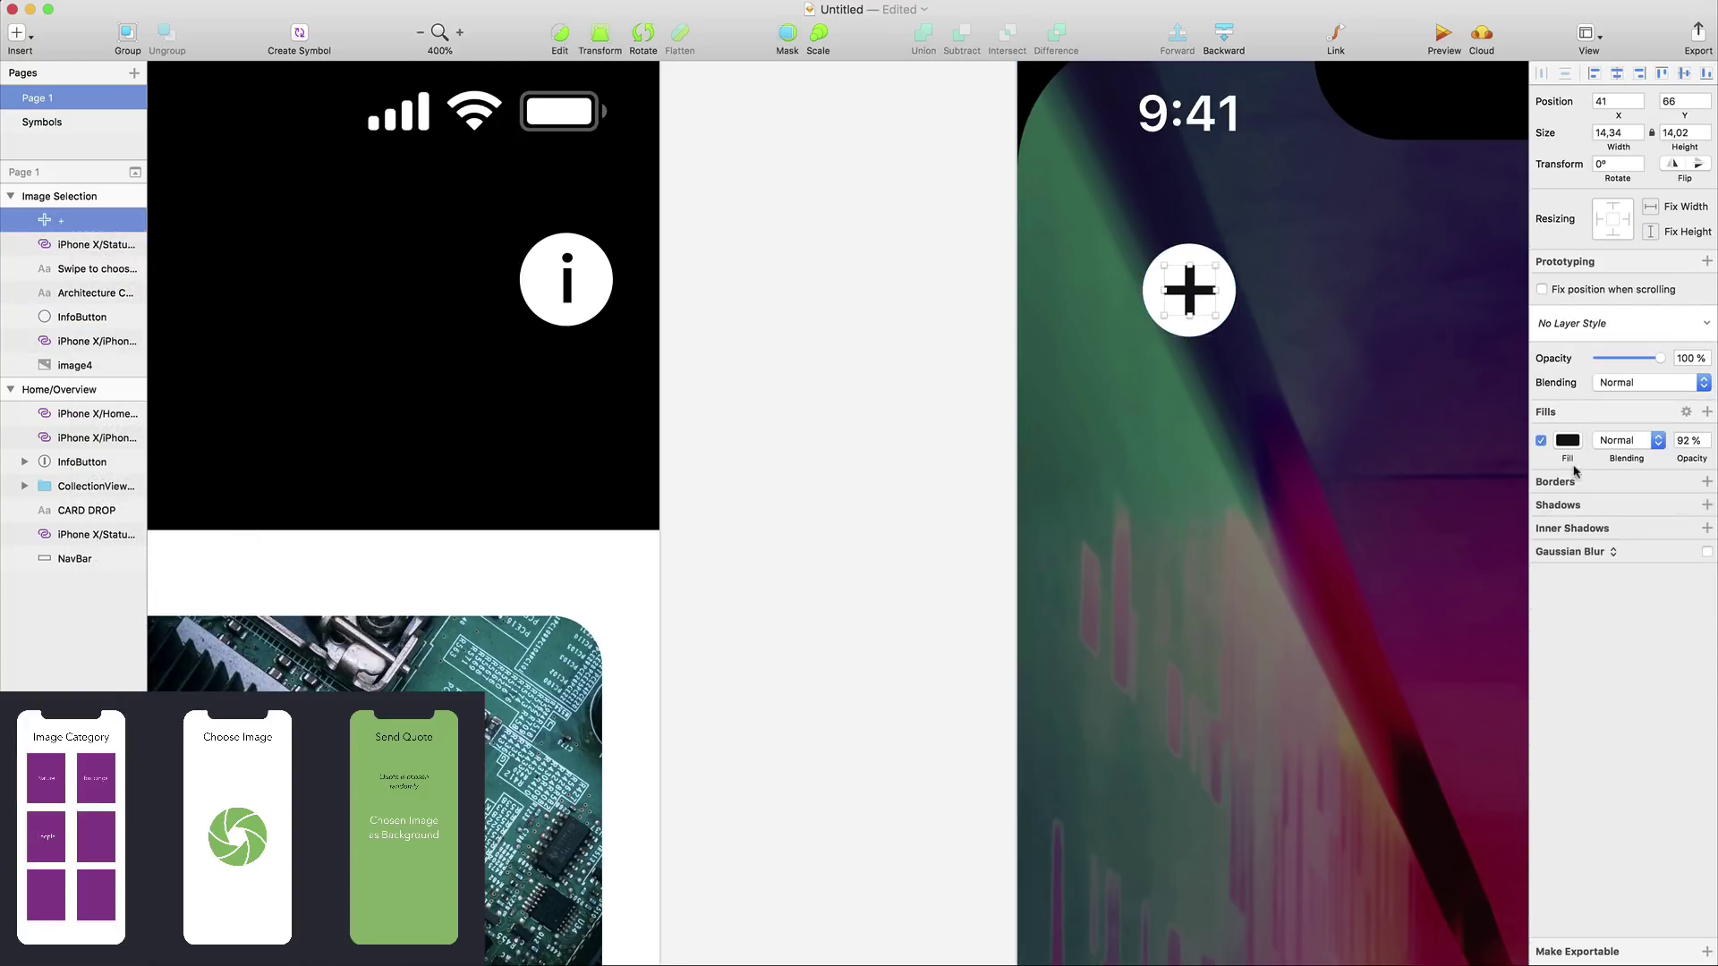
left_click(1617, 163)
type("45")
key("Return")
Subtract the × from the circle and name the combined shape CancelButton
left_click(1224, 271, "shift")
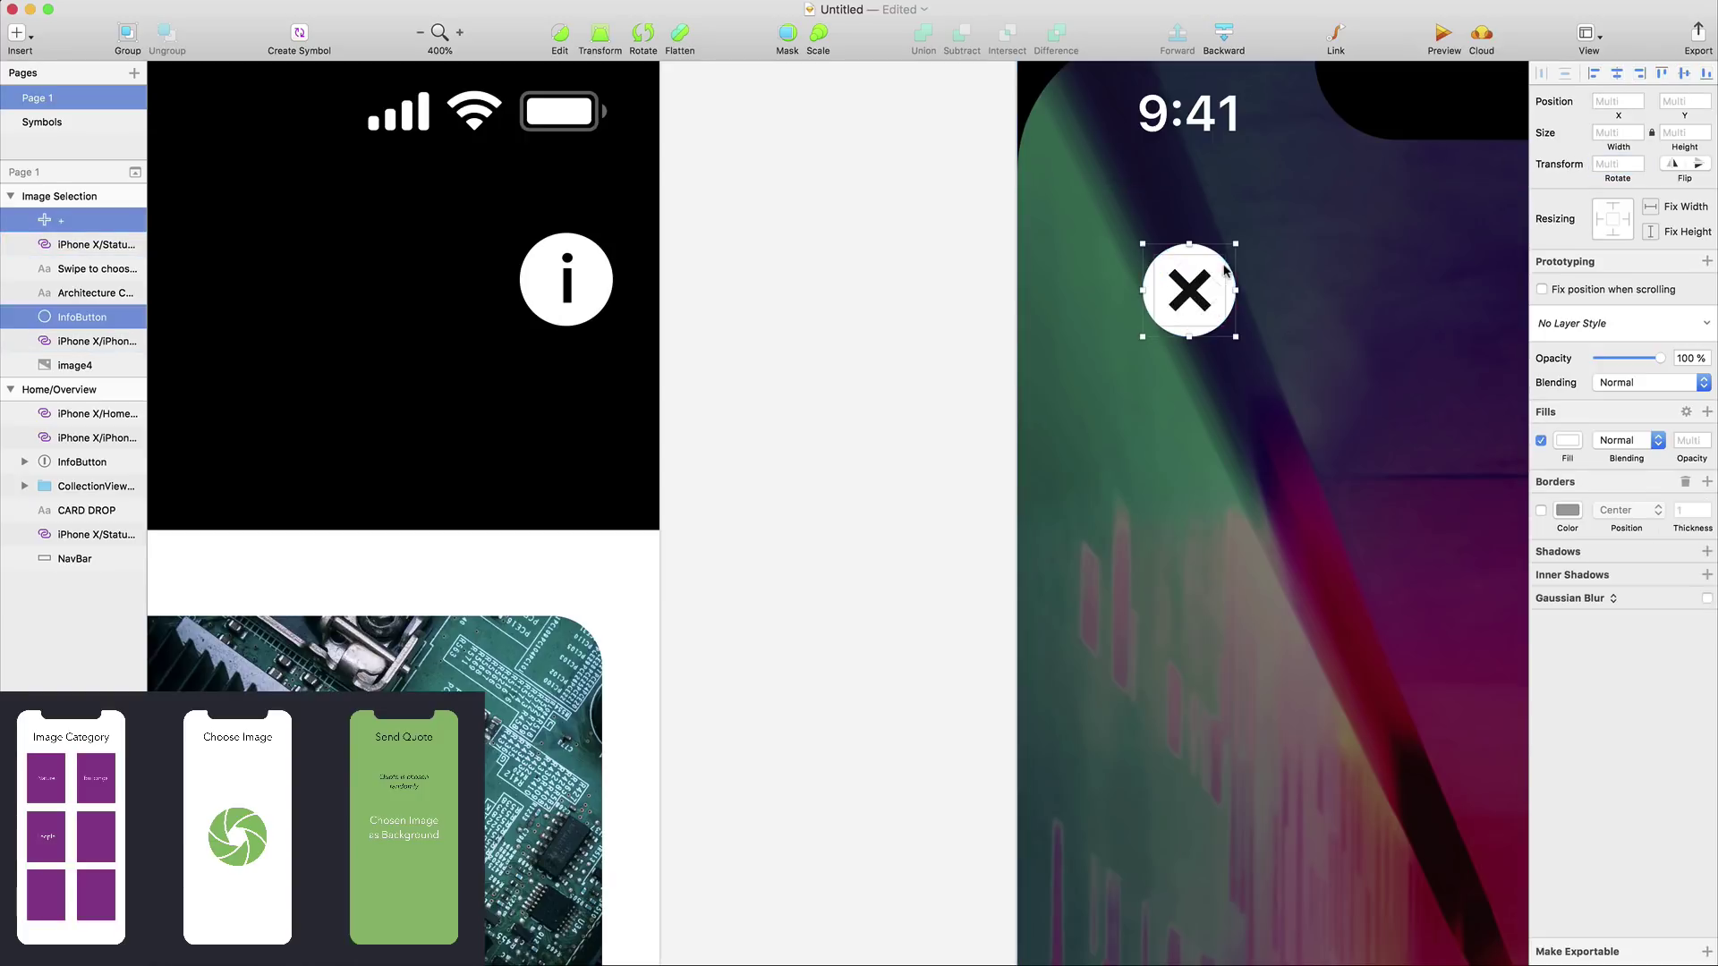
left_click(963, 37)
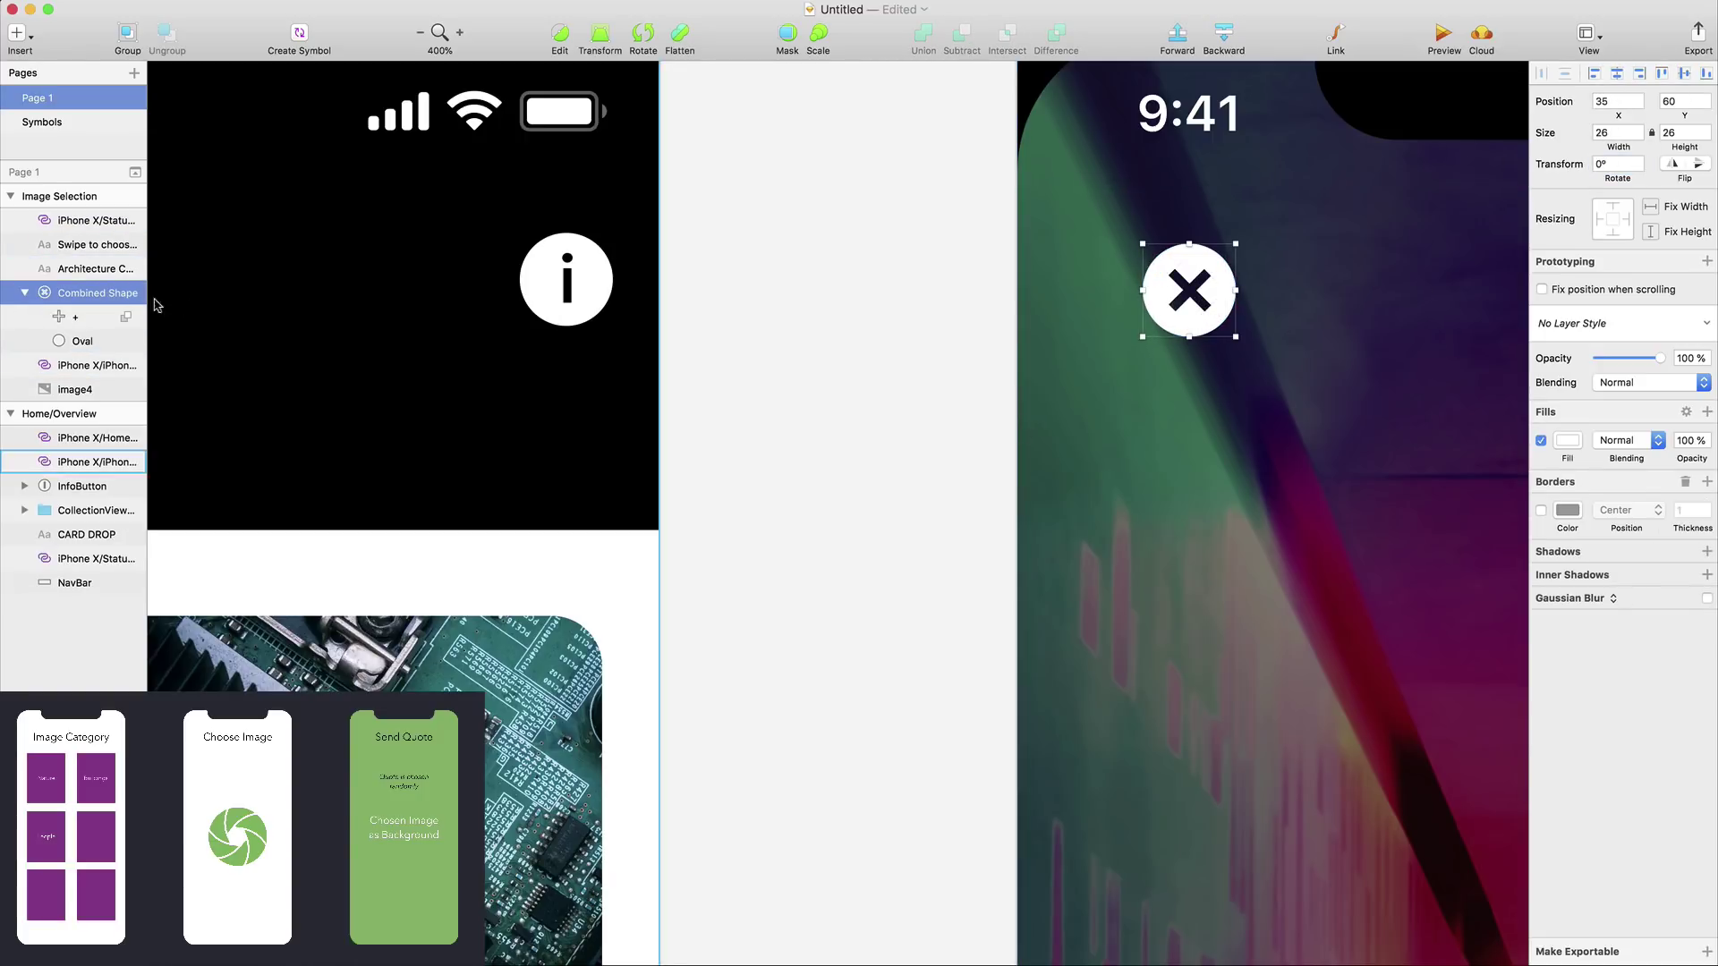
key("super+r")
type("CancelButton")
key("Return")
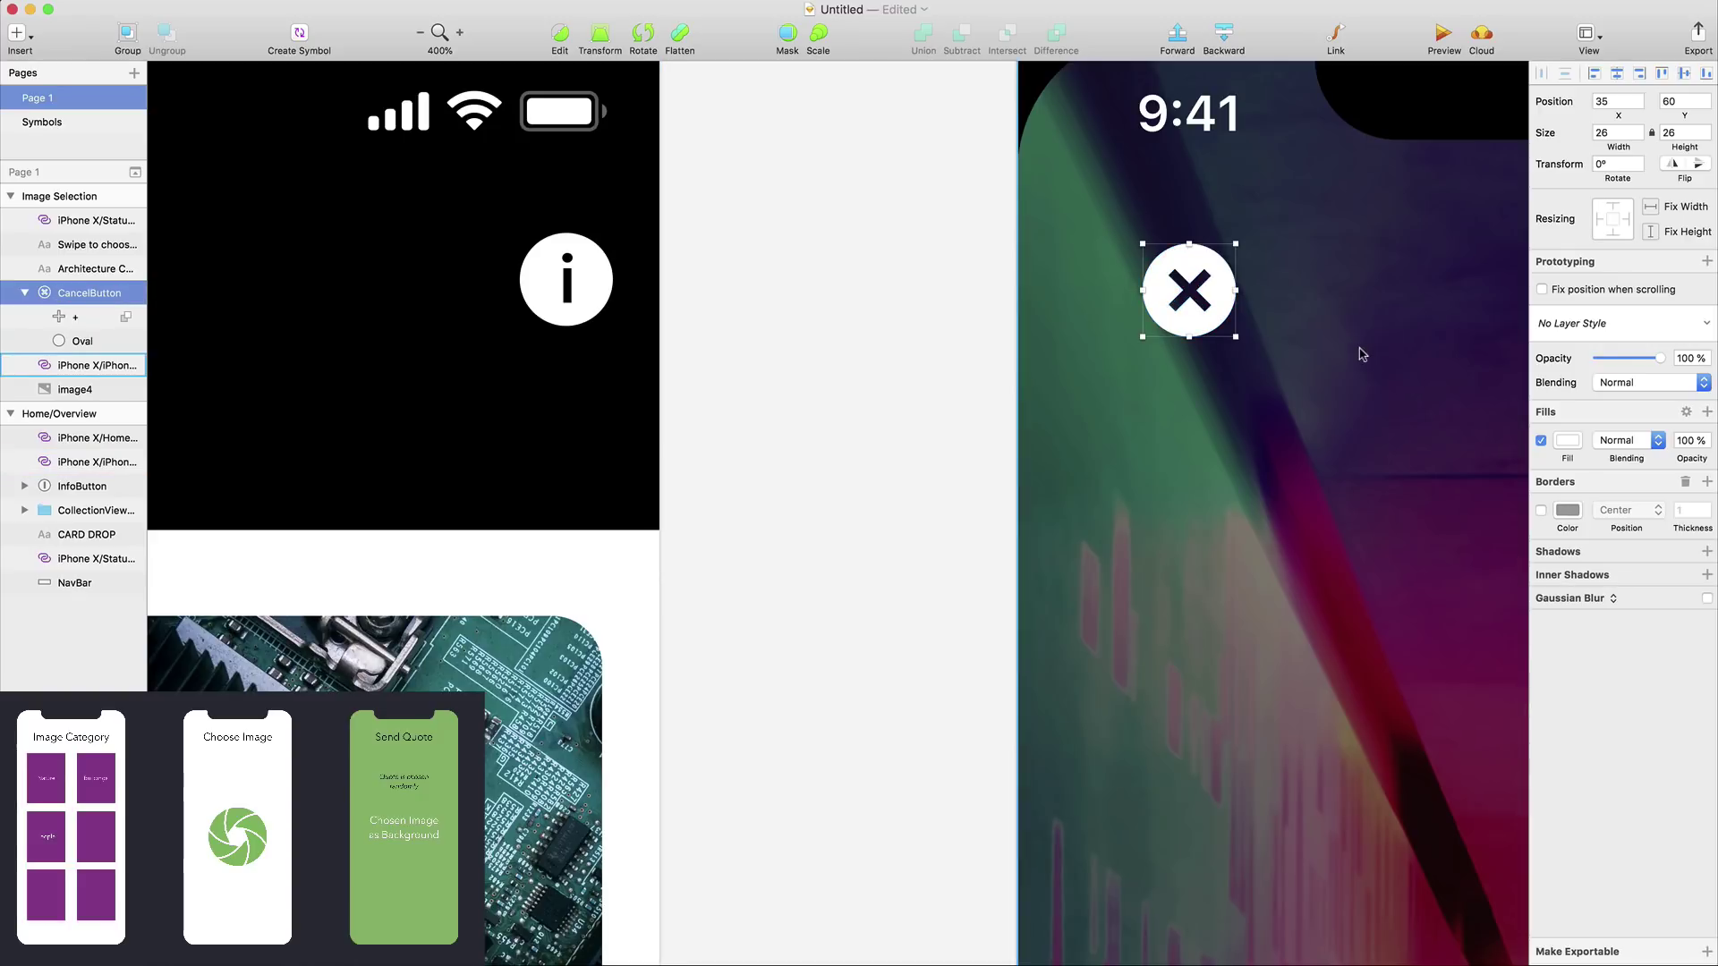
left_click(25, 293)
Add a dark home indicator to Image Selection and move it to the top of the layers
key("super+0")
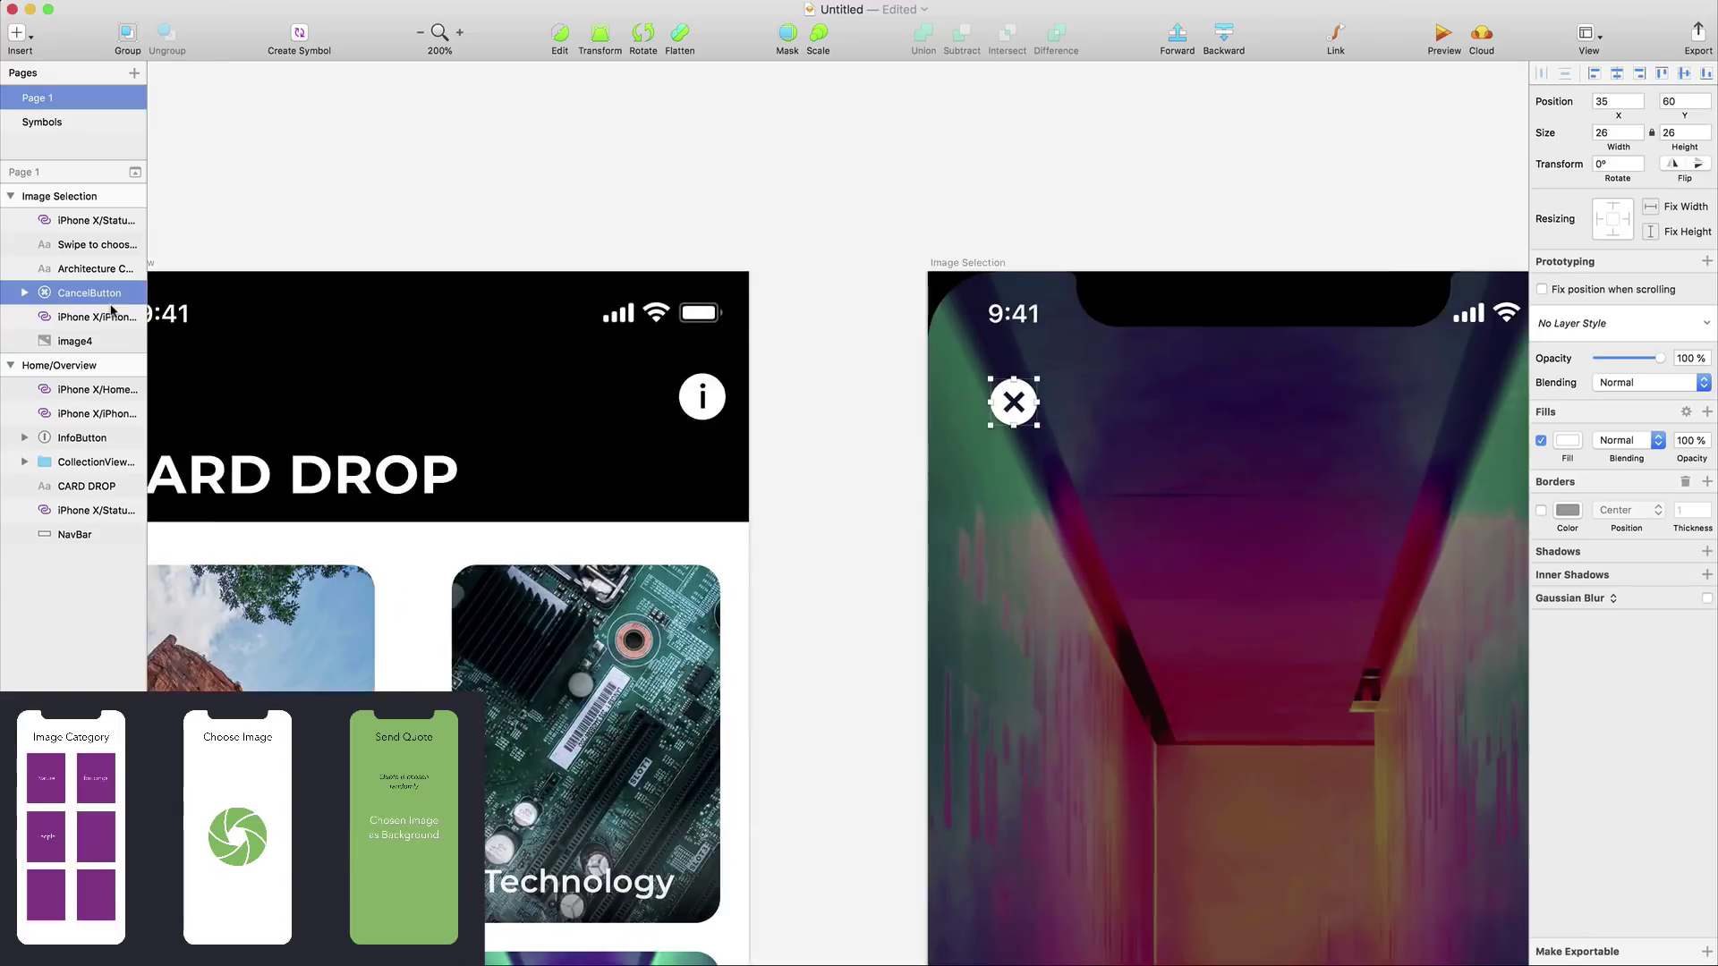
scroll(1200, 389, "down", 3)
left_click(59, 196)
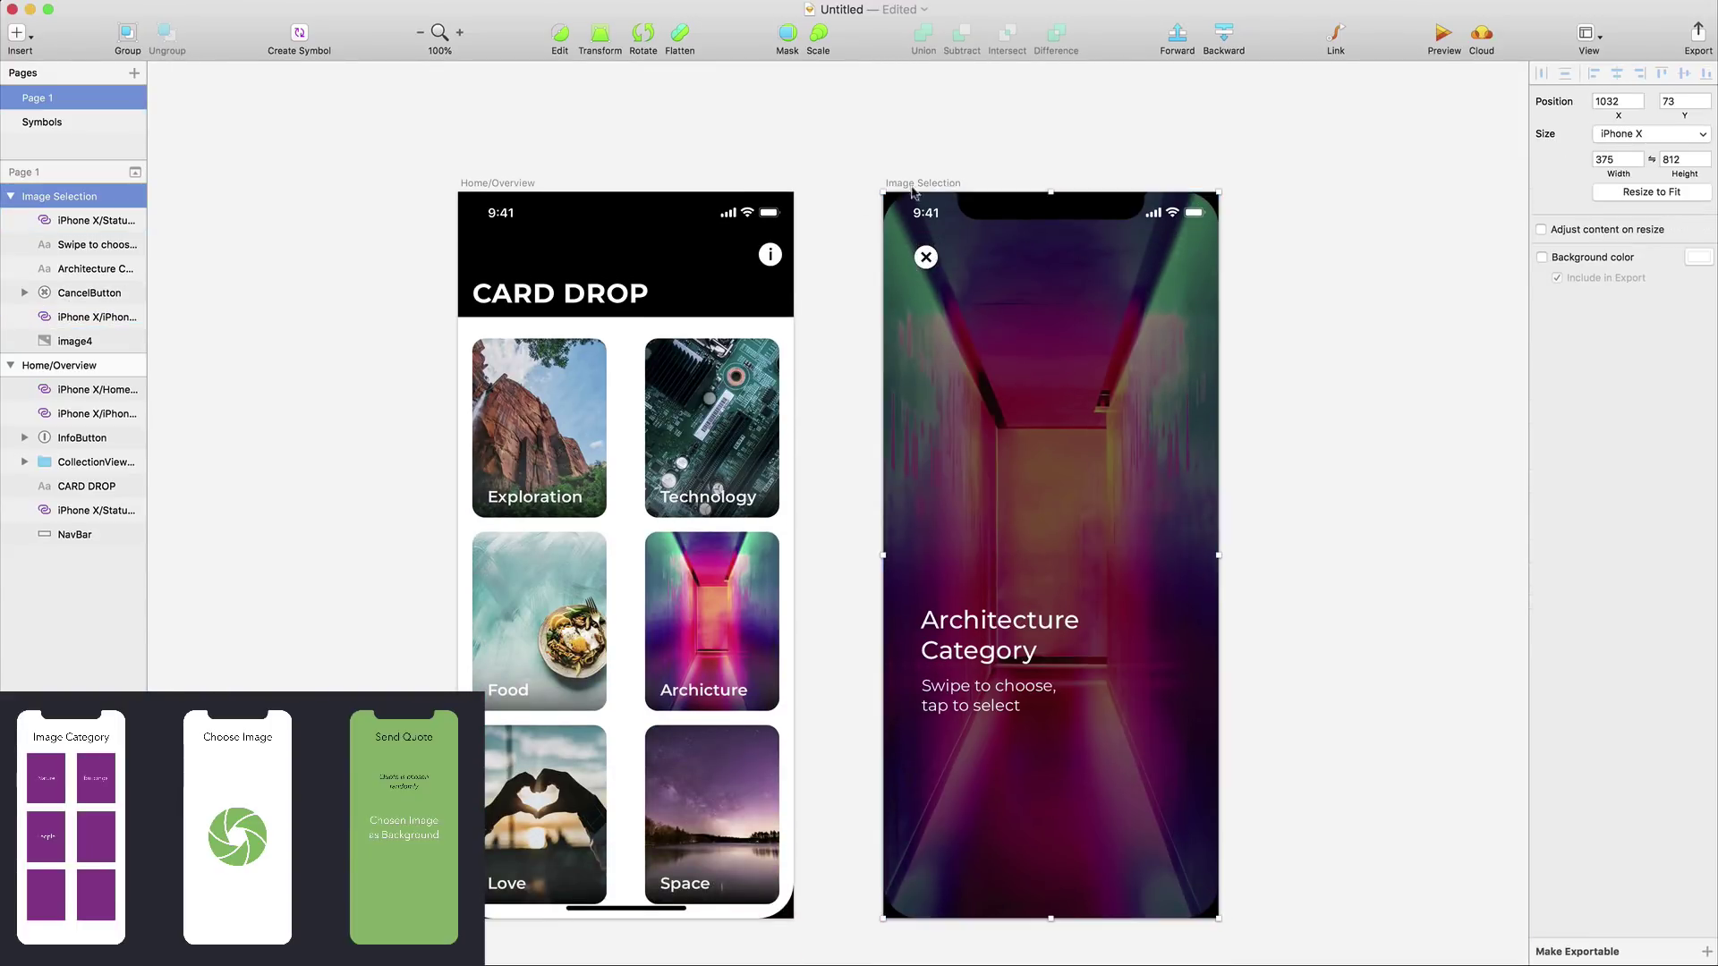
left_click(18, 34)
mouse_move(130, 314)
mouse_move(85, 336)
mouse_move(267, 436)
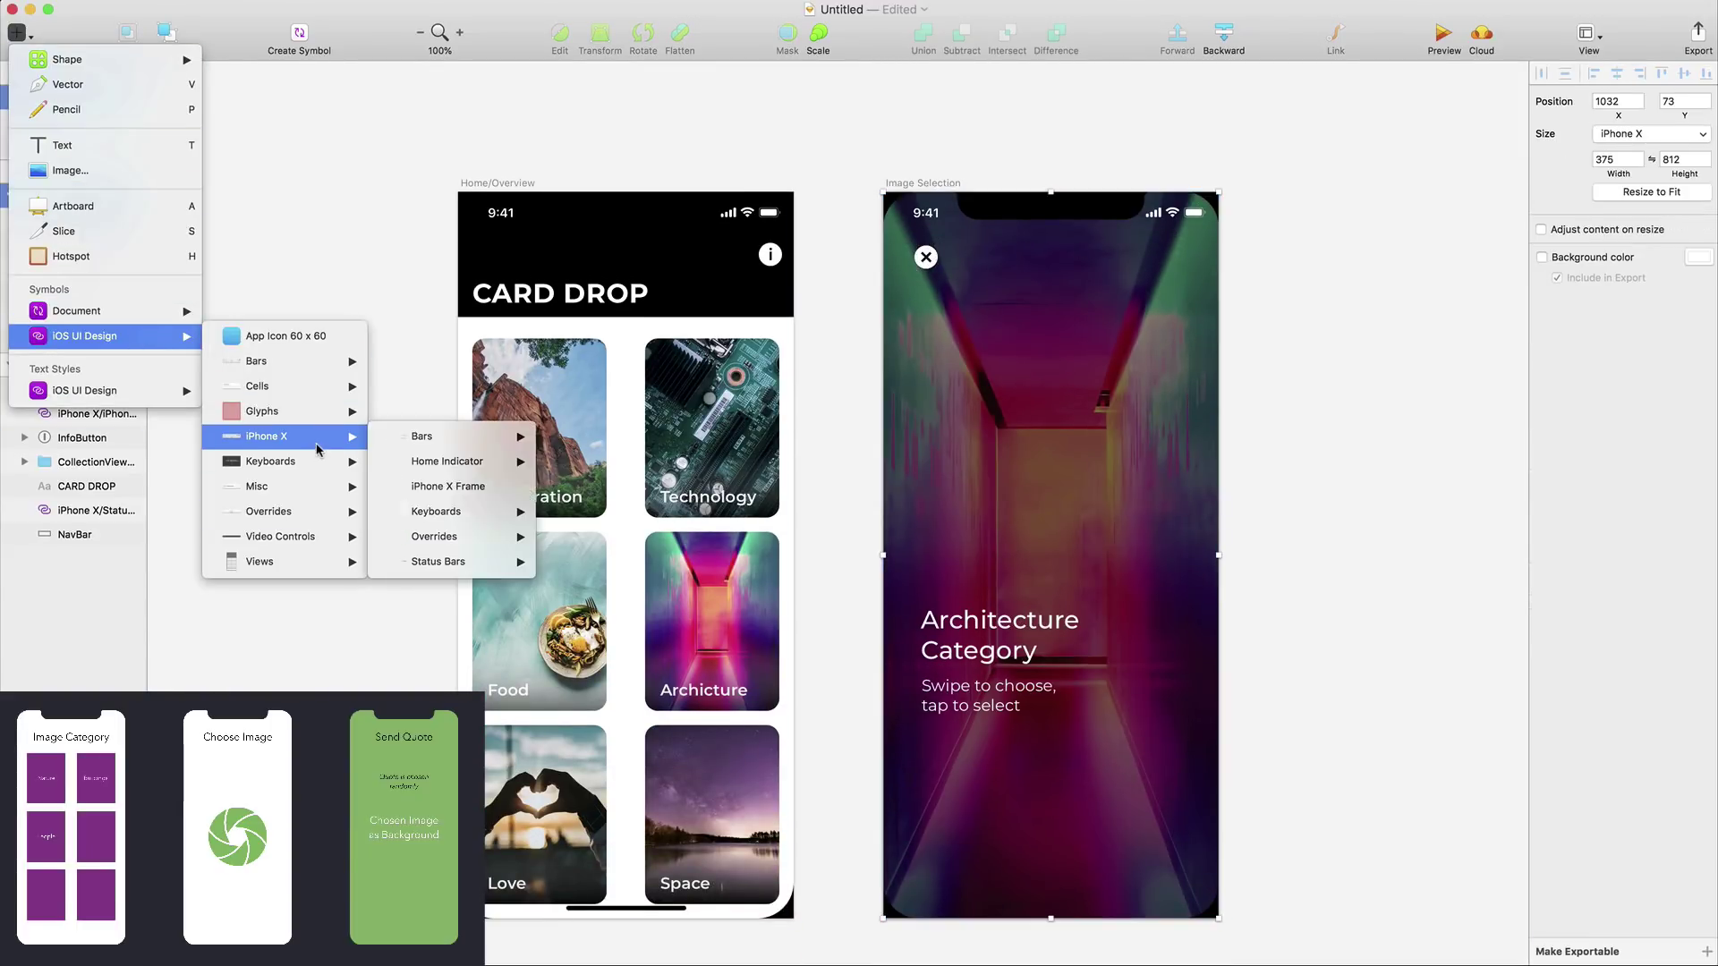
mouse_move(448, 461)
left_click(607, 465)
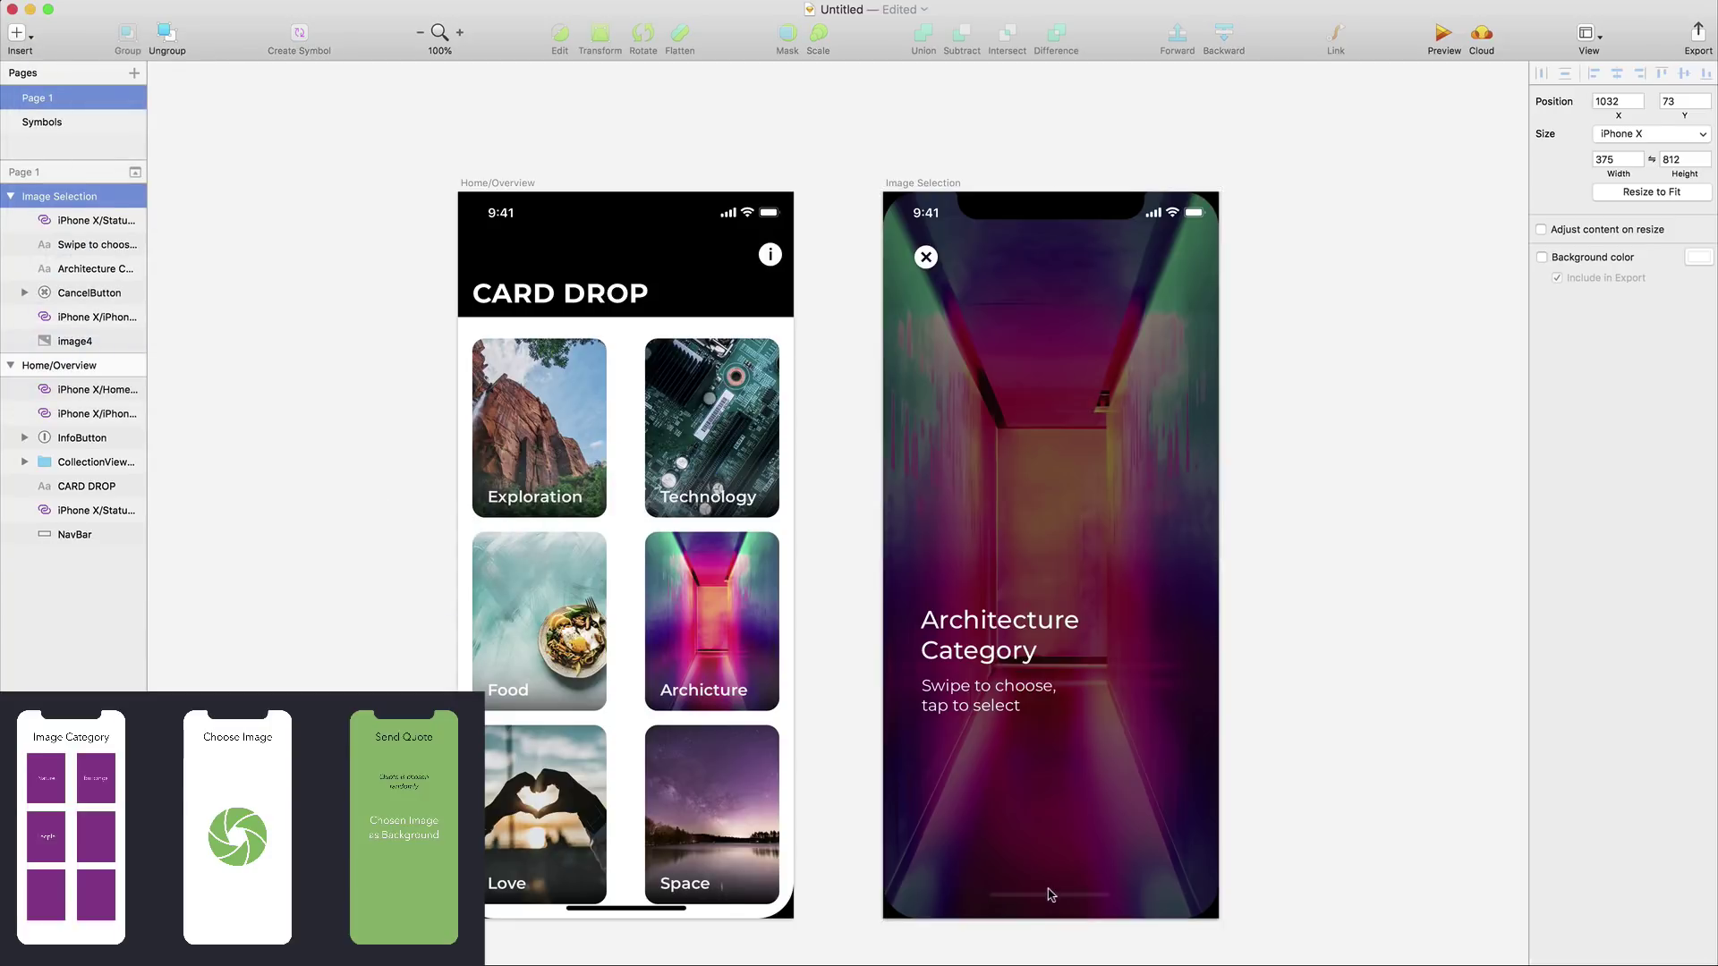
left_click(1119, 902)
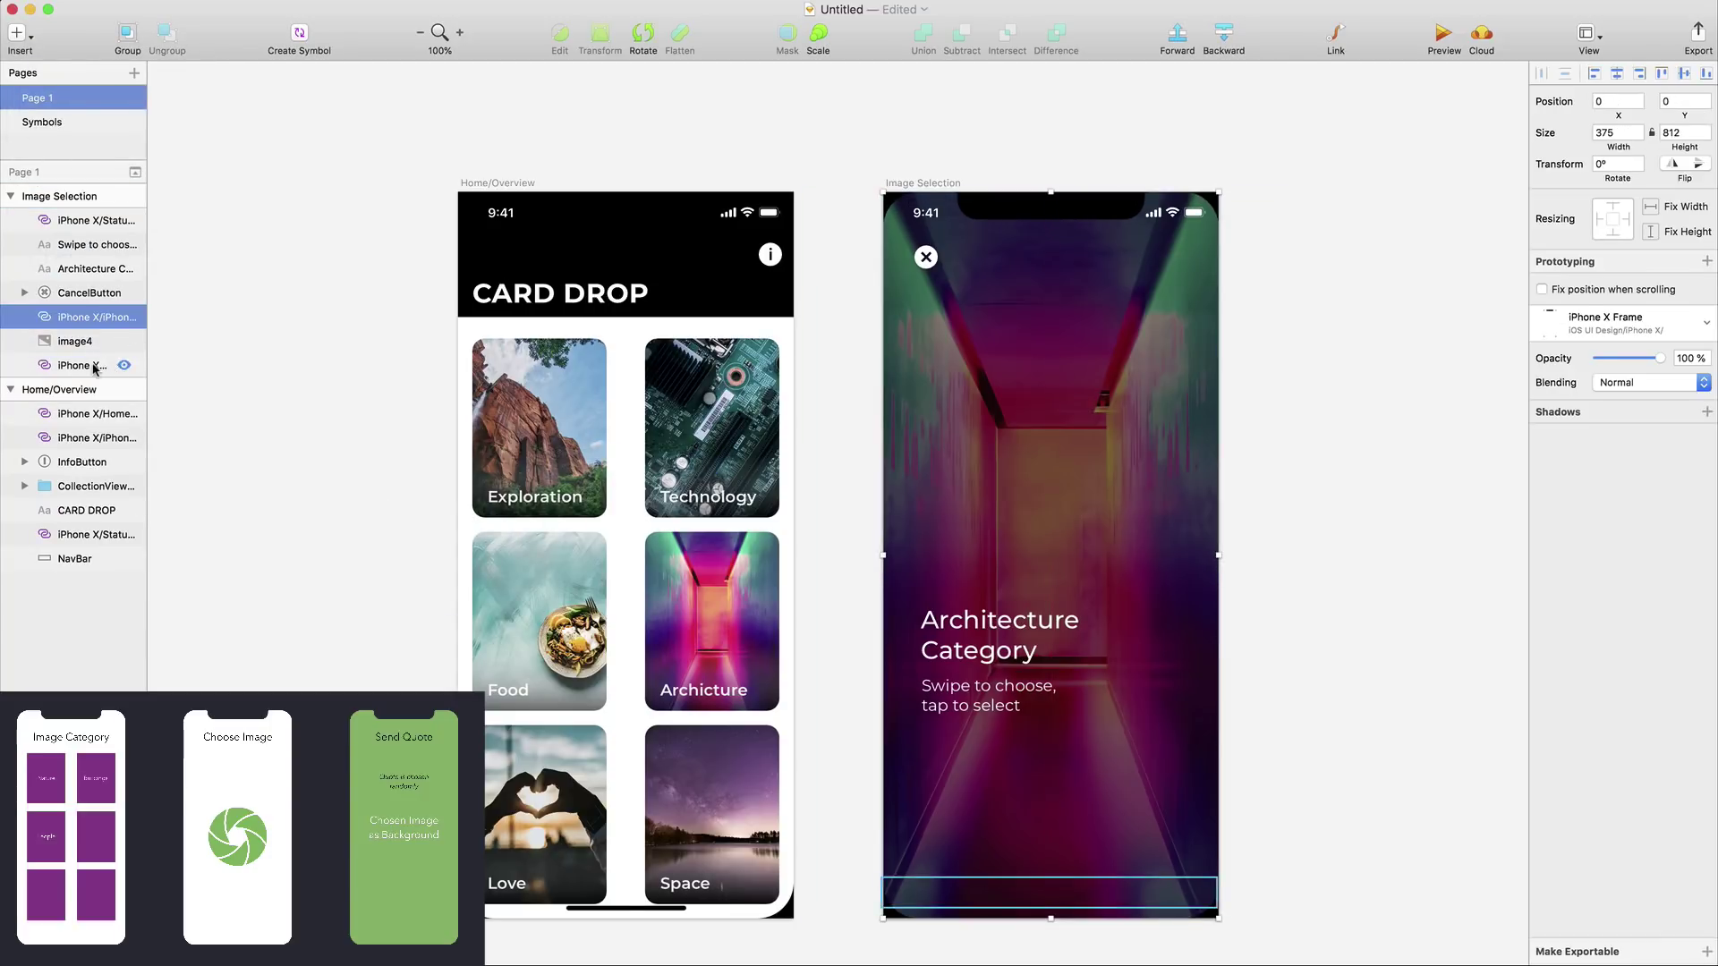
left_click_drag(89, 365, 58, 215)
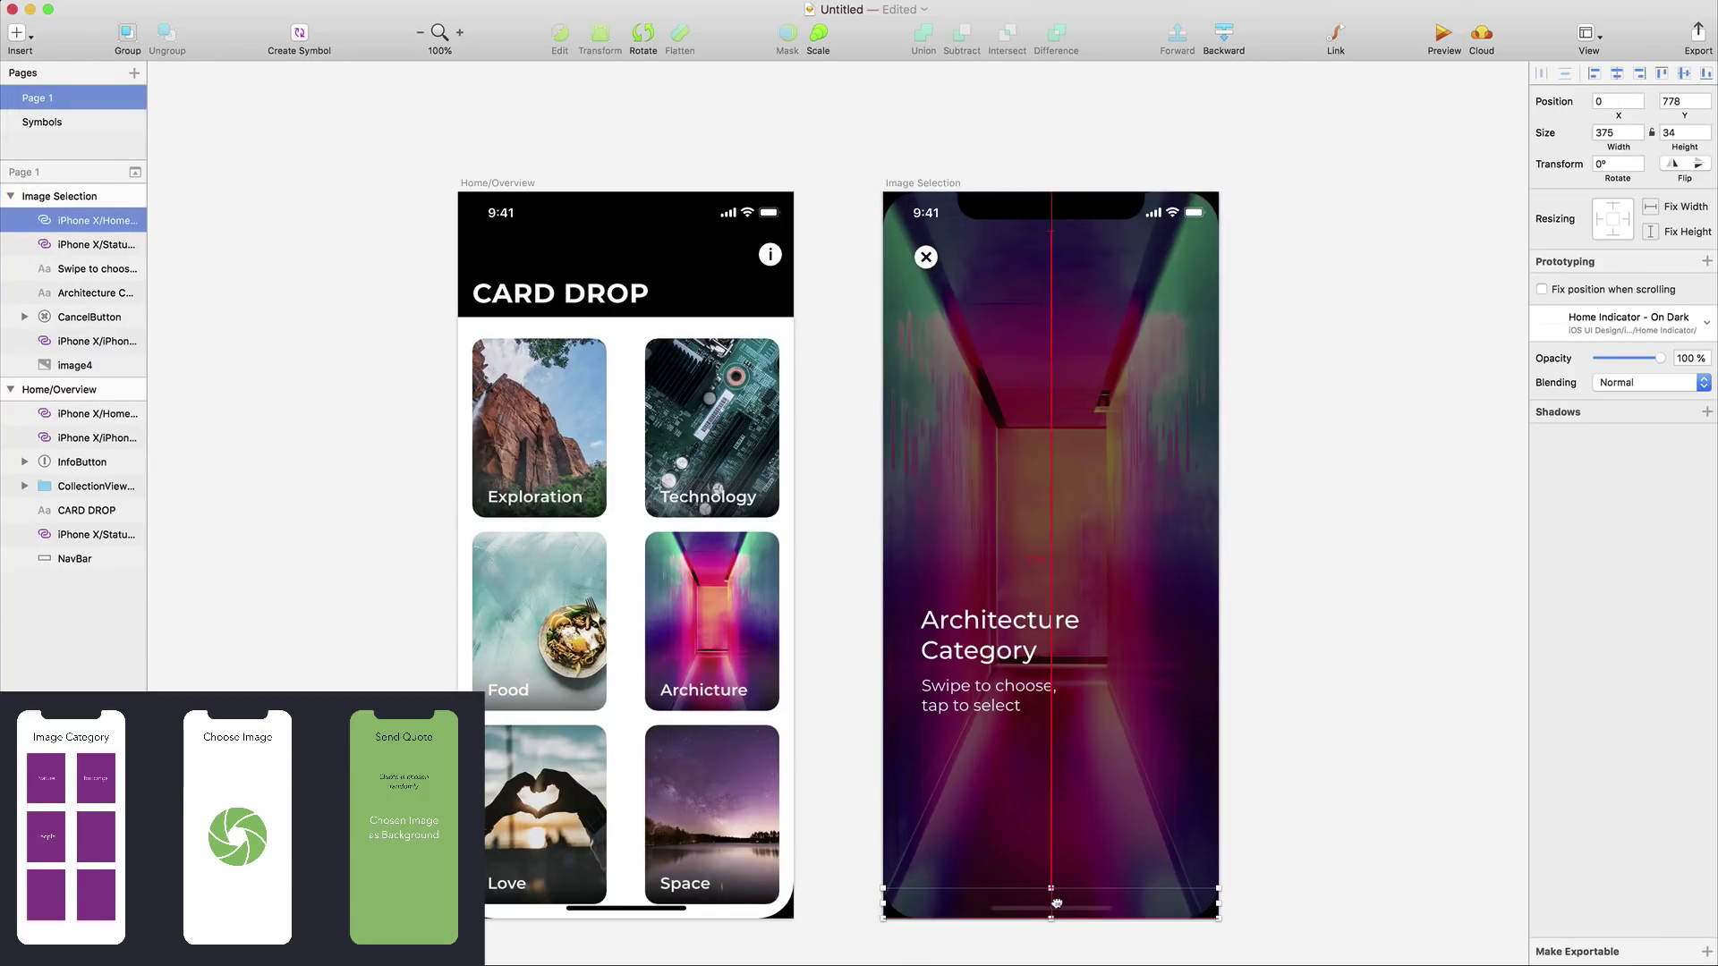
left_click(1212, 959)
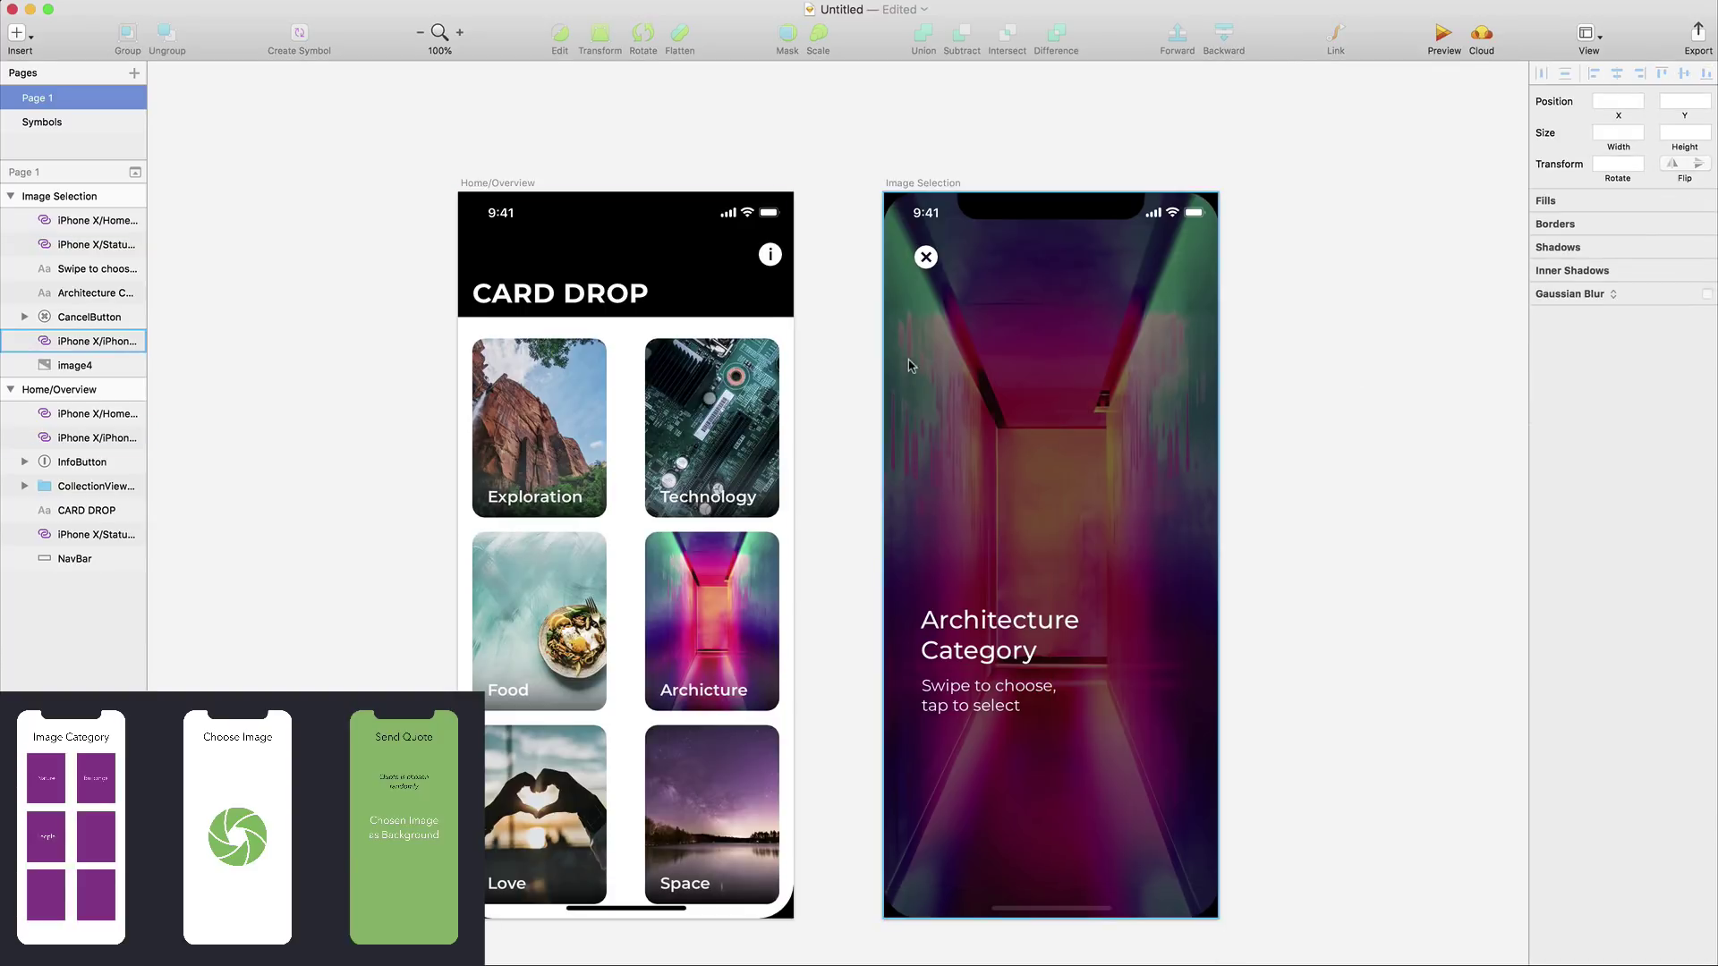
Duplicate the Image Selection artboard with Cmd+D
scroll(1314, 268, "right", 3)
key("a")
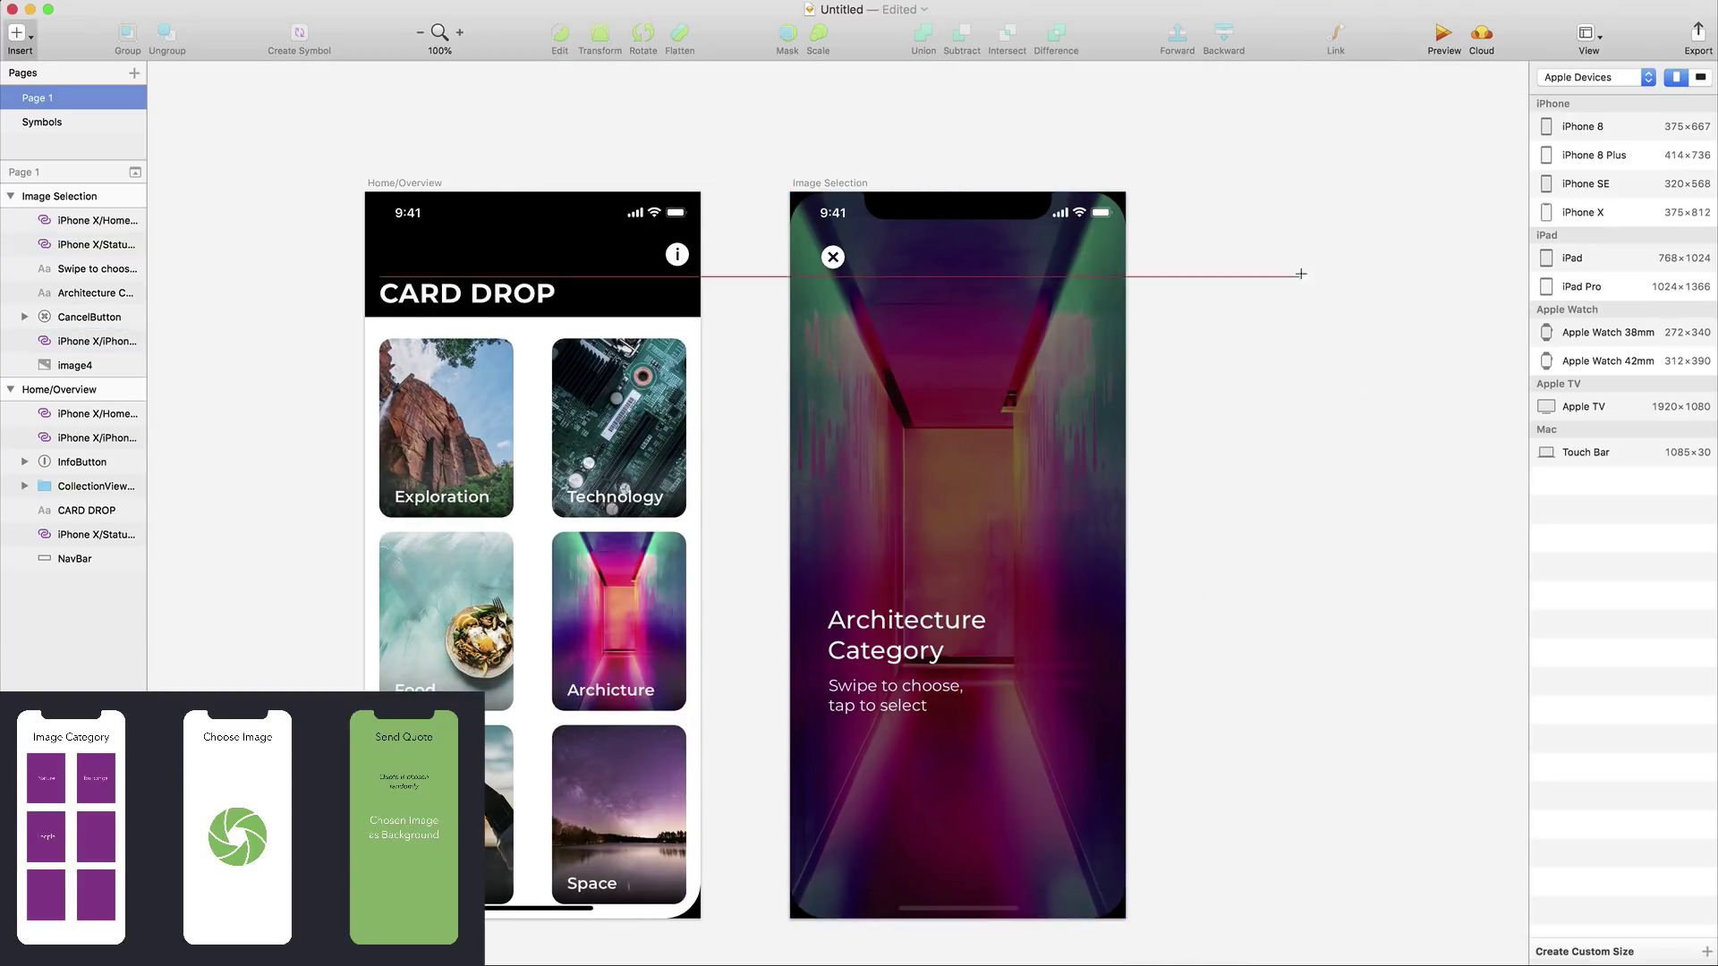
left_click(840, 184)
key("super+d")
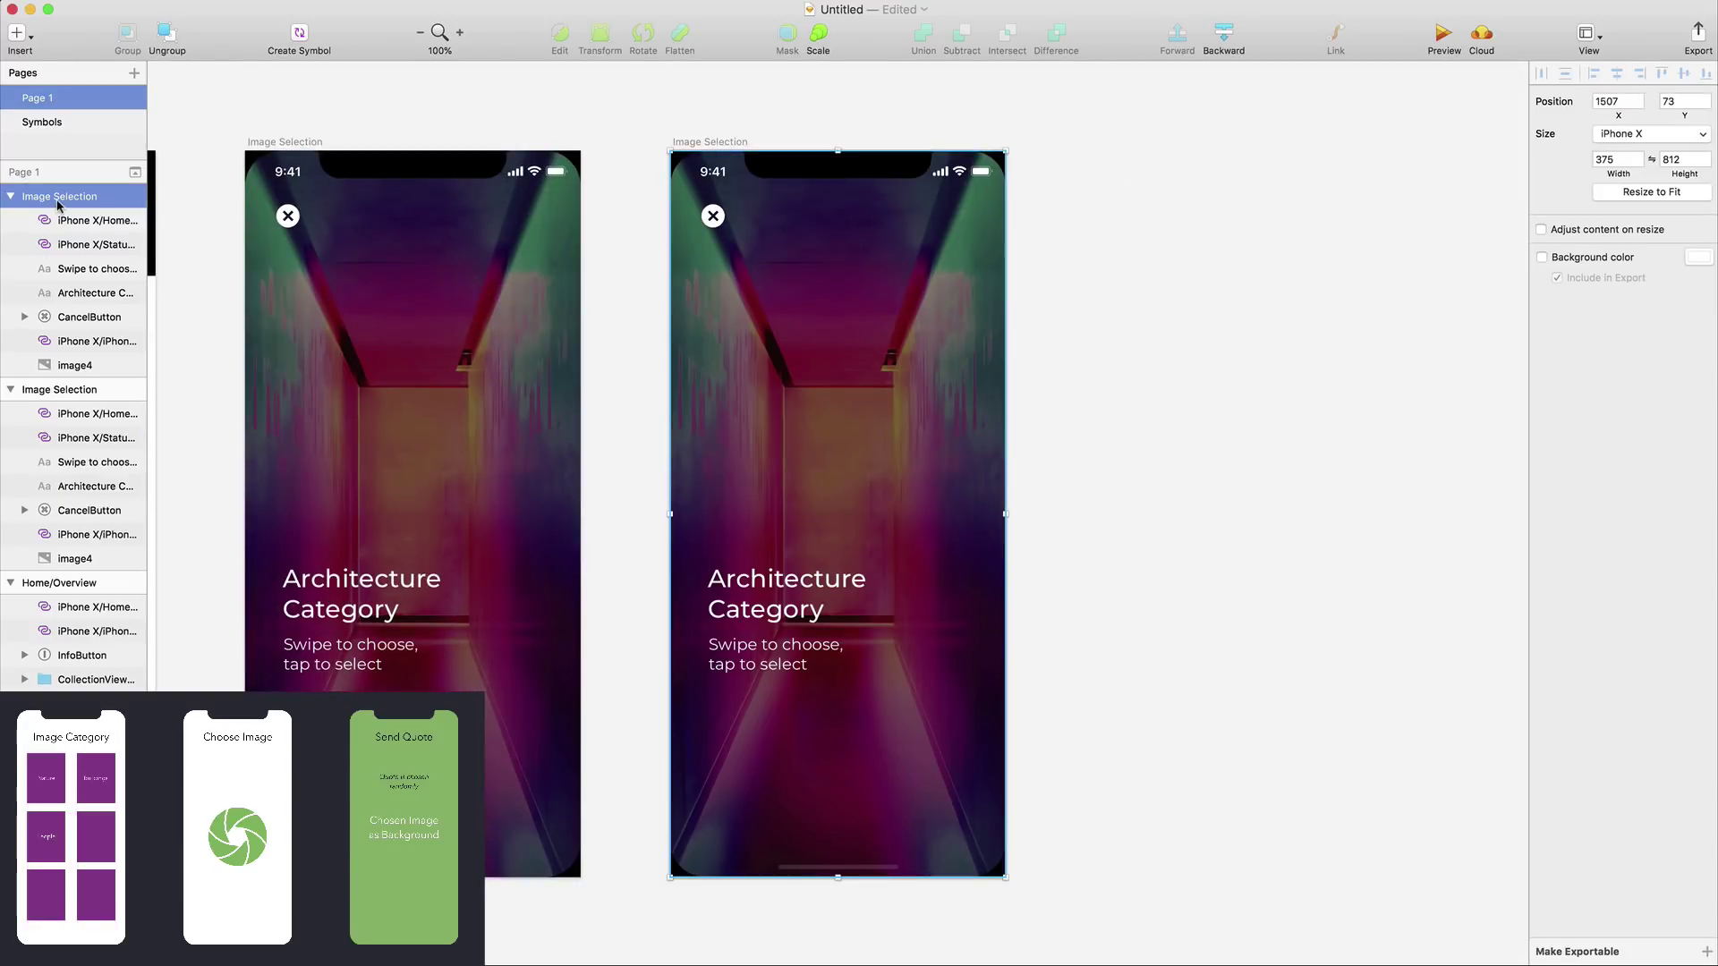
Rename the duplicated artboard to 'Share Card'
key("super+r")
type("Share Card")
key("Return")
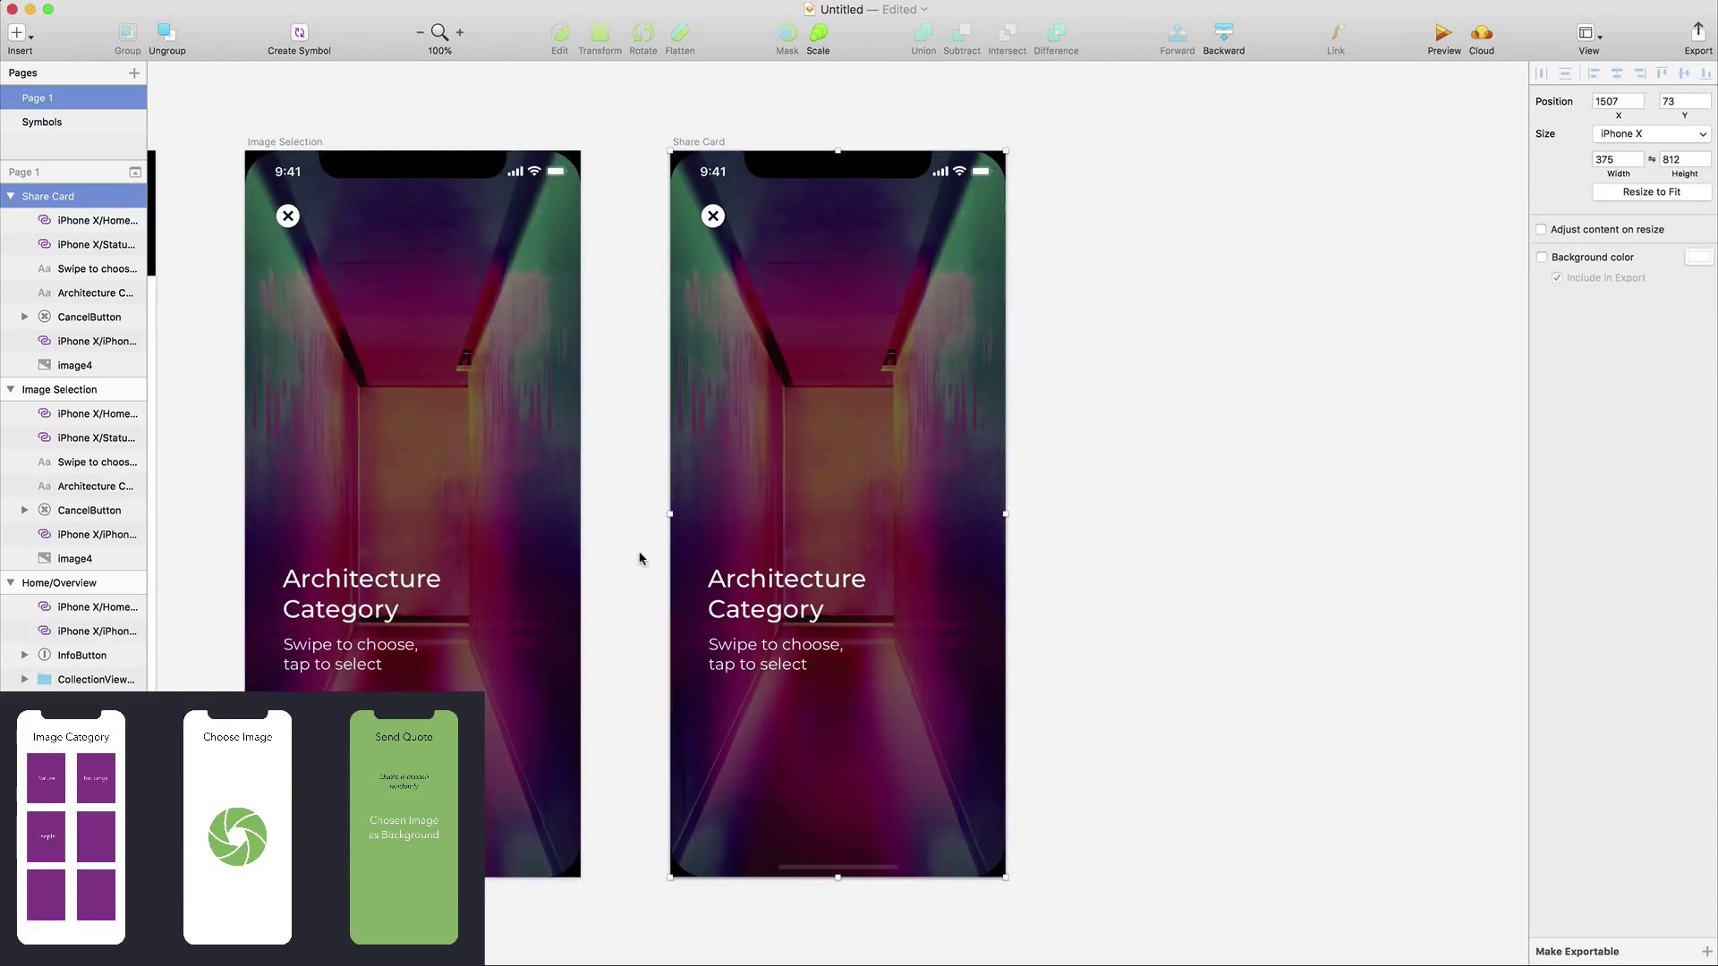
key("super+Tab")
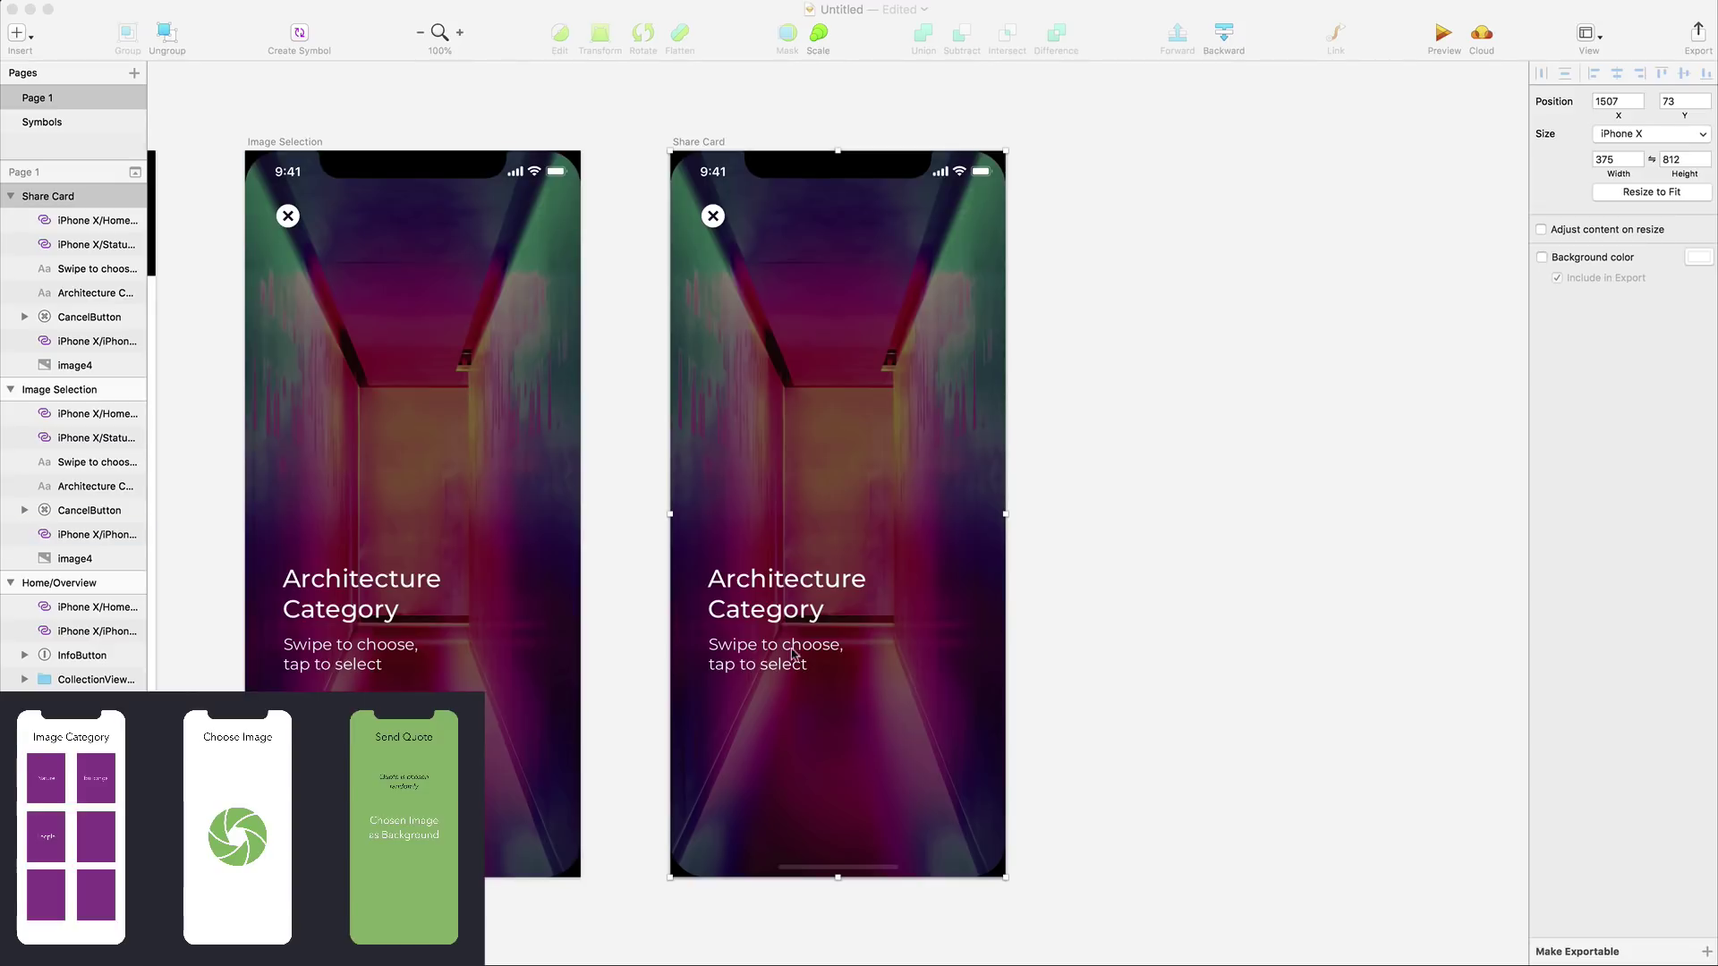
left_click(782, 602)
Delete the Architecture Category heading and swipe caption, then paste in the quote and author text
left_click(790, 578)
key("Delete")
double_click(774, 644)
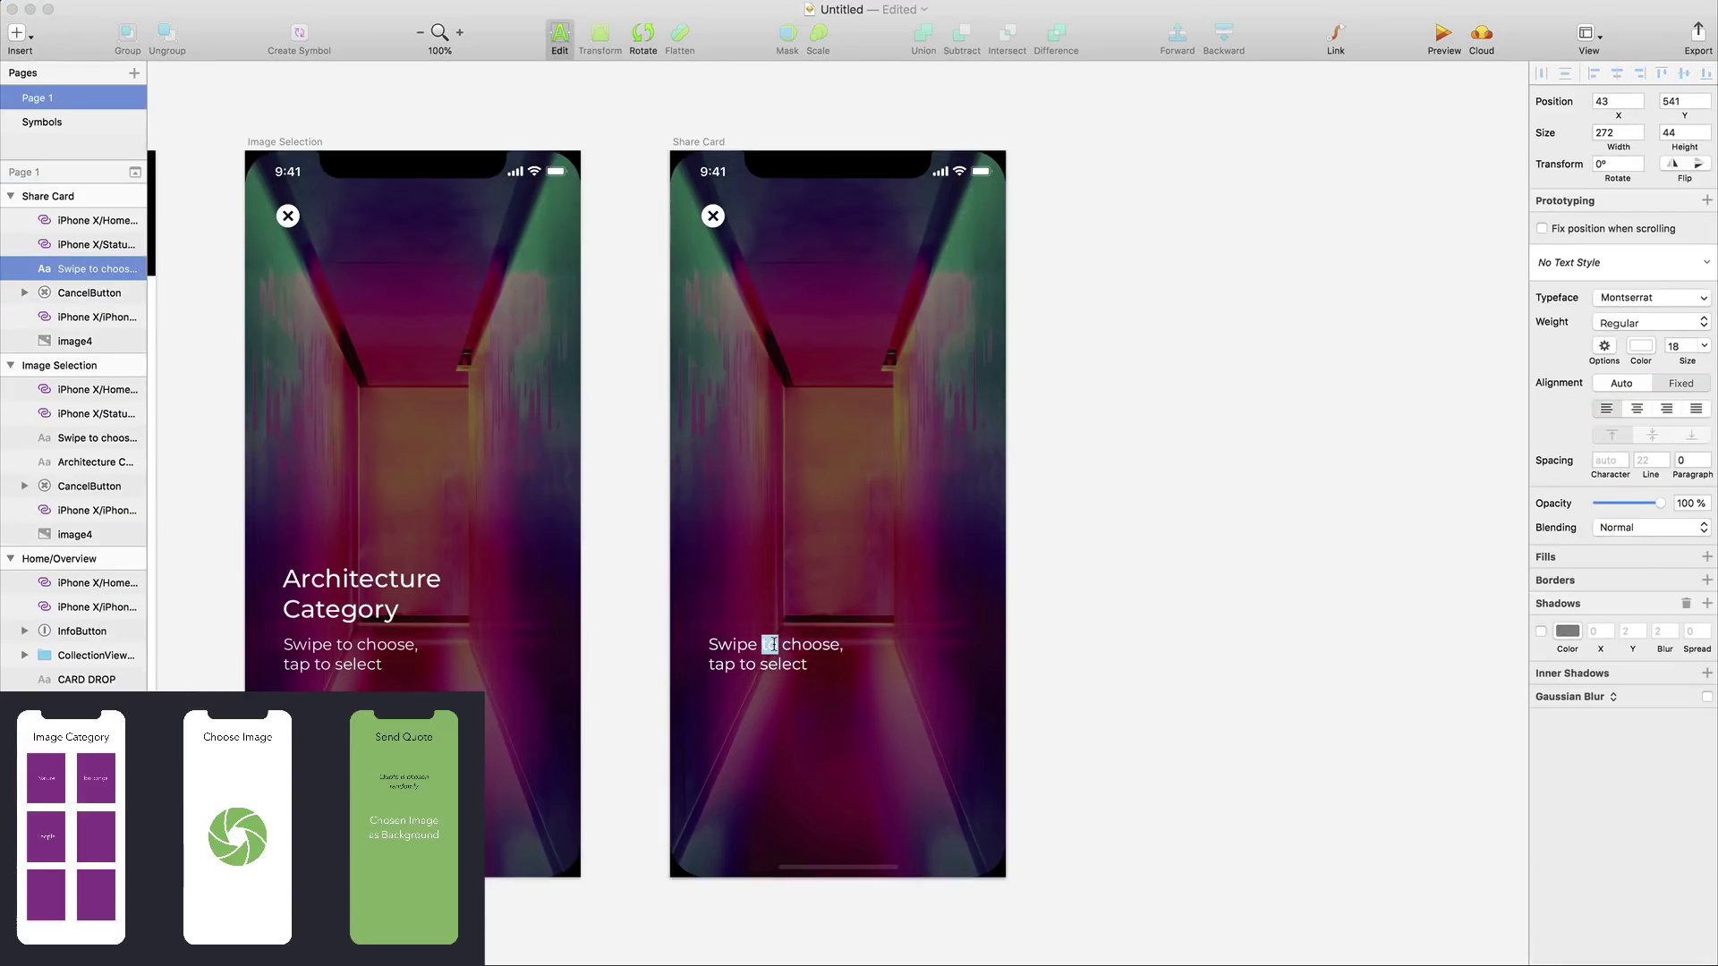
key("Escape")
key("Delete")
key("super+v")
Rename the Image Selection image layer to 'image' and the Share Card image layer to 'background'
left_click(844, 419)
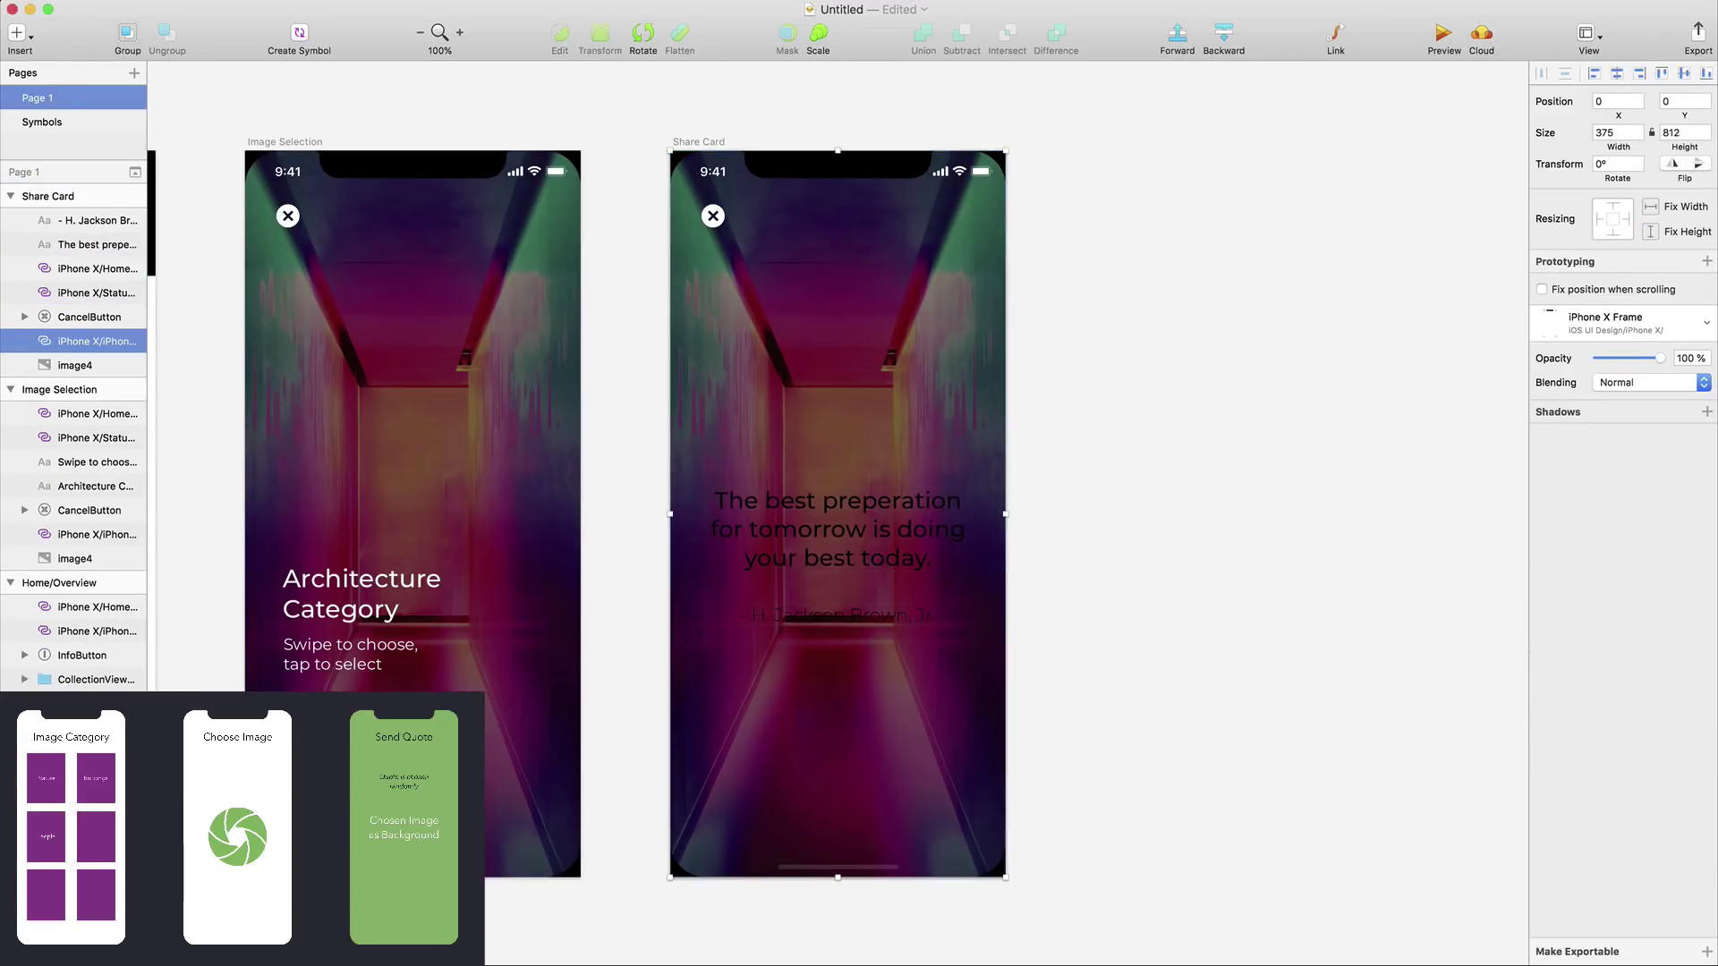
left_click(1607, 503)
left_click(83, 363)
left_click(76, 558)
double_click(76, 558)
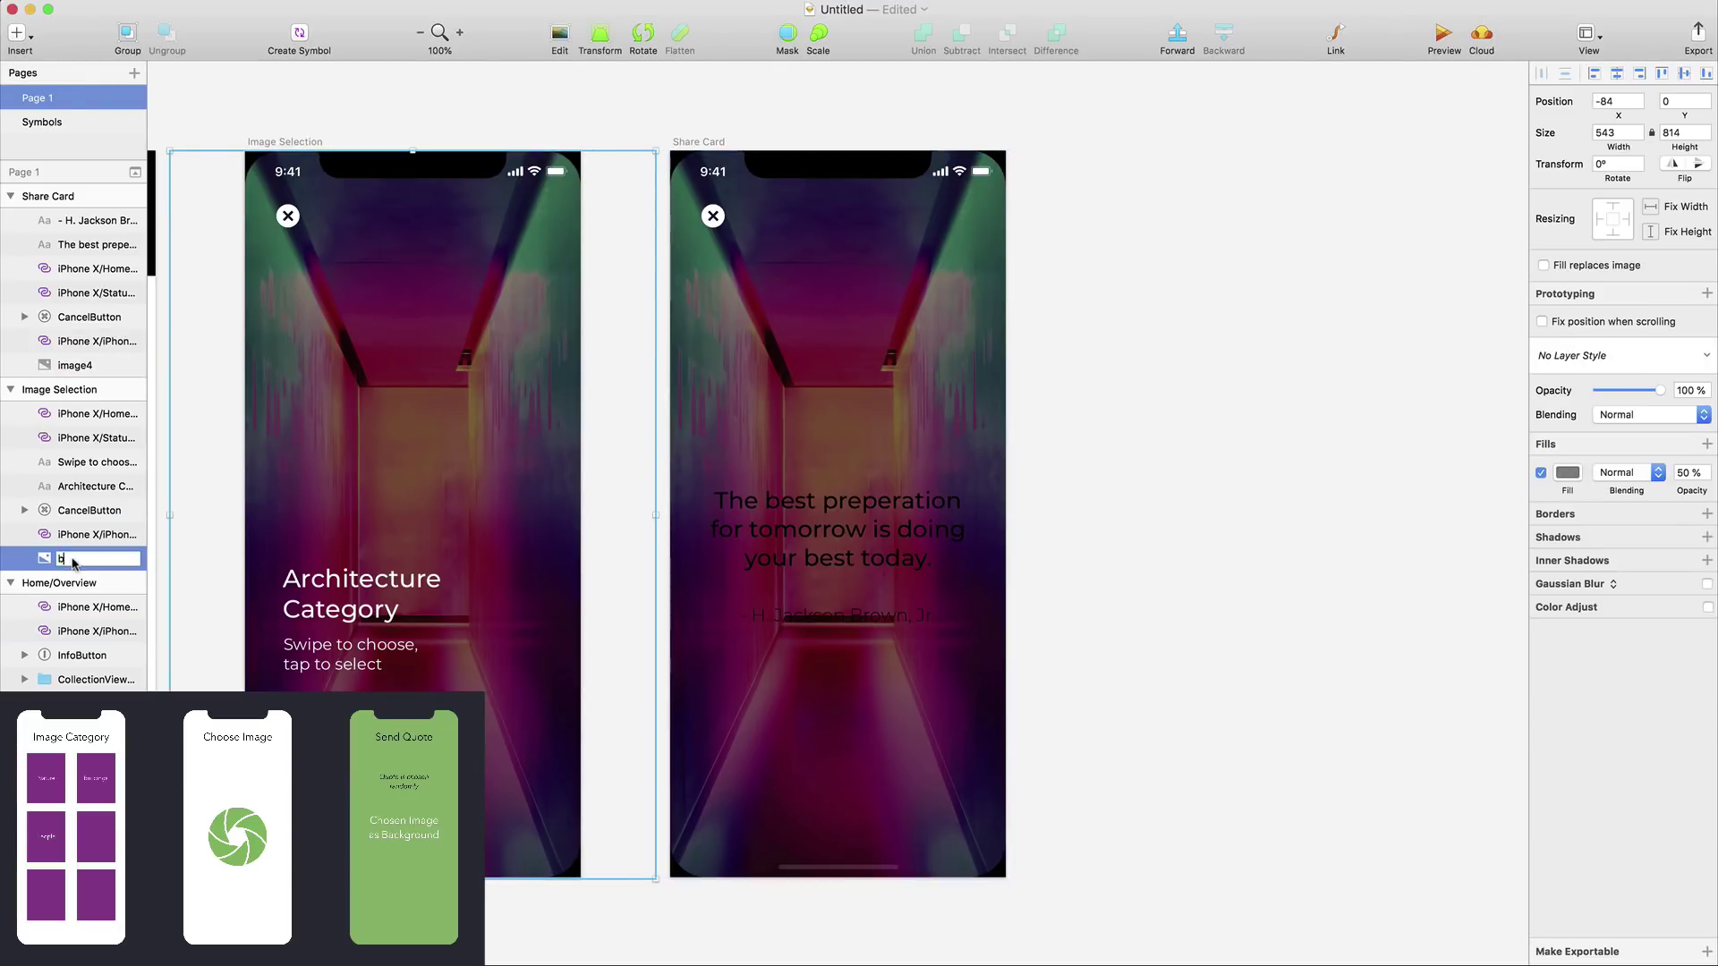
type("backgro")
key("BackSpace")
key("BackSpace")
key("BackSpace")
key("BackSpace")
key("BackSpace")
type("image")
key("Return")
left_click(79, 365)
double_click(79, 365)
type("background")
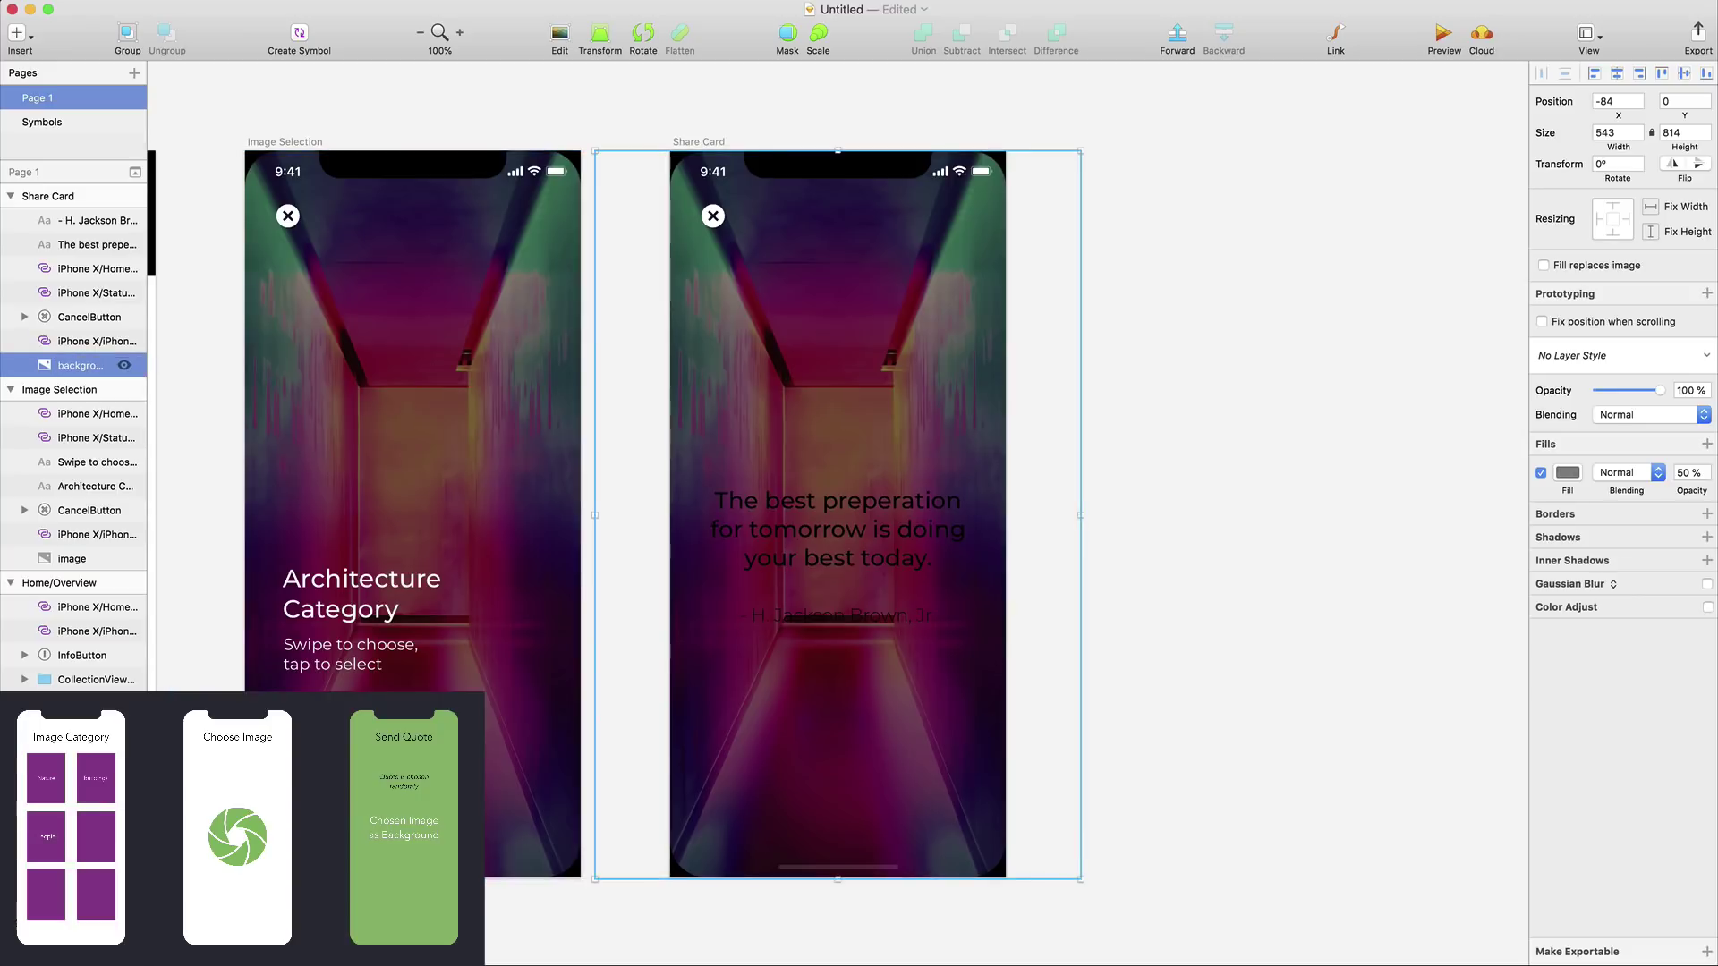
key("Return")
Change the background image's overlay fill from black to white at 30% opacity
left_click(1567, 475)
left_click_drag(1573, 573, 1397, 498)
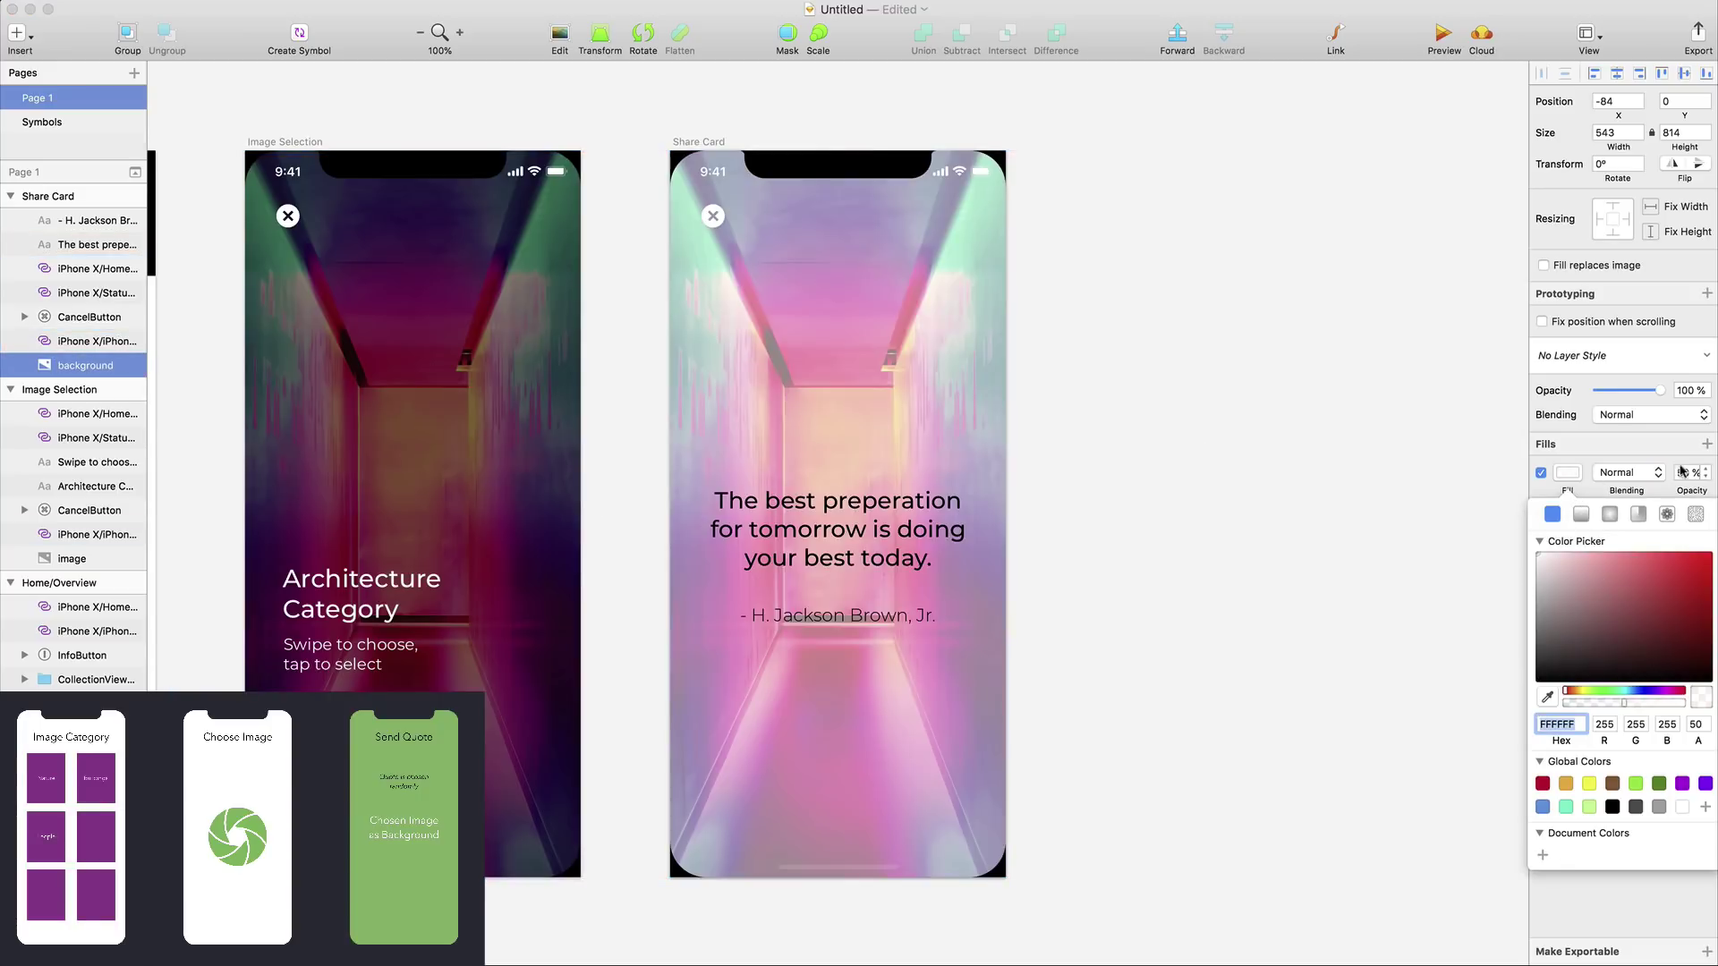
left_click(1681, 469)
type("30")
key("Return")
left_click(1133, 645)
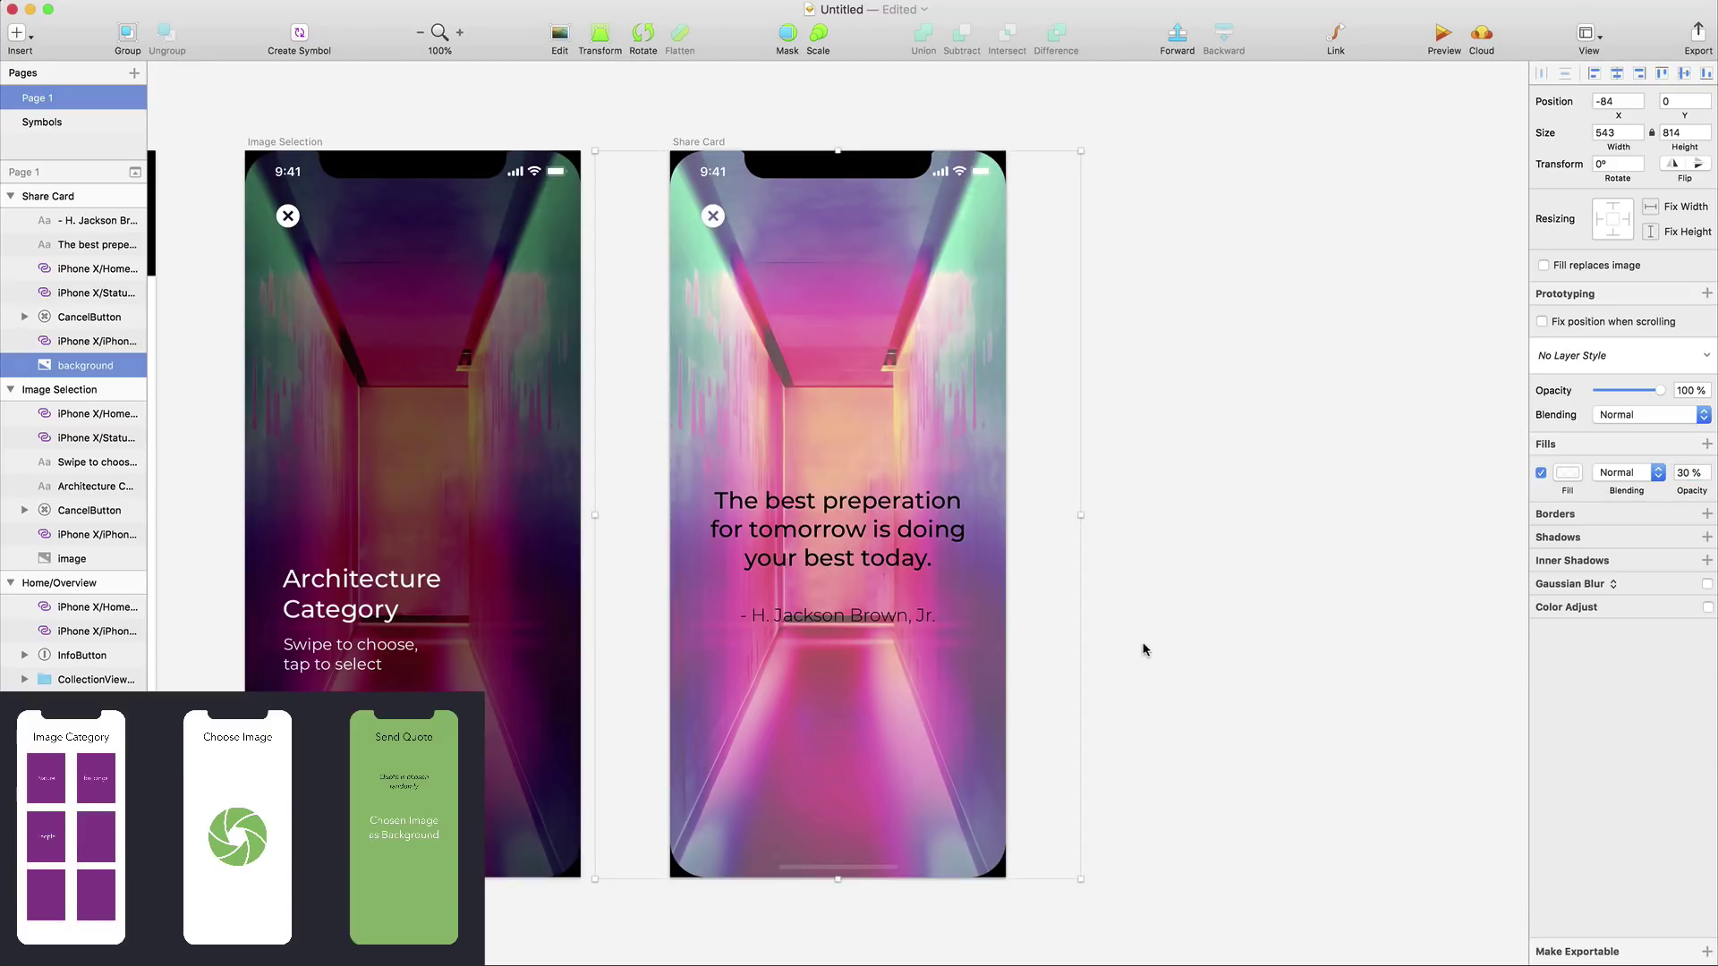
Nudge the quote's author line up closer to the quote
left_click(877, 615)
key("shift+Up")
key("shift+Up")
left_click(1010, 674)
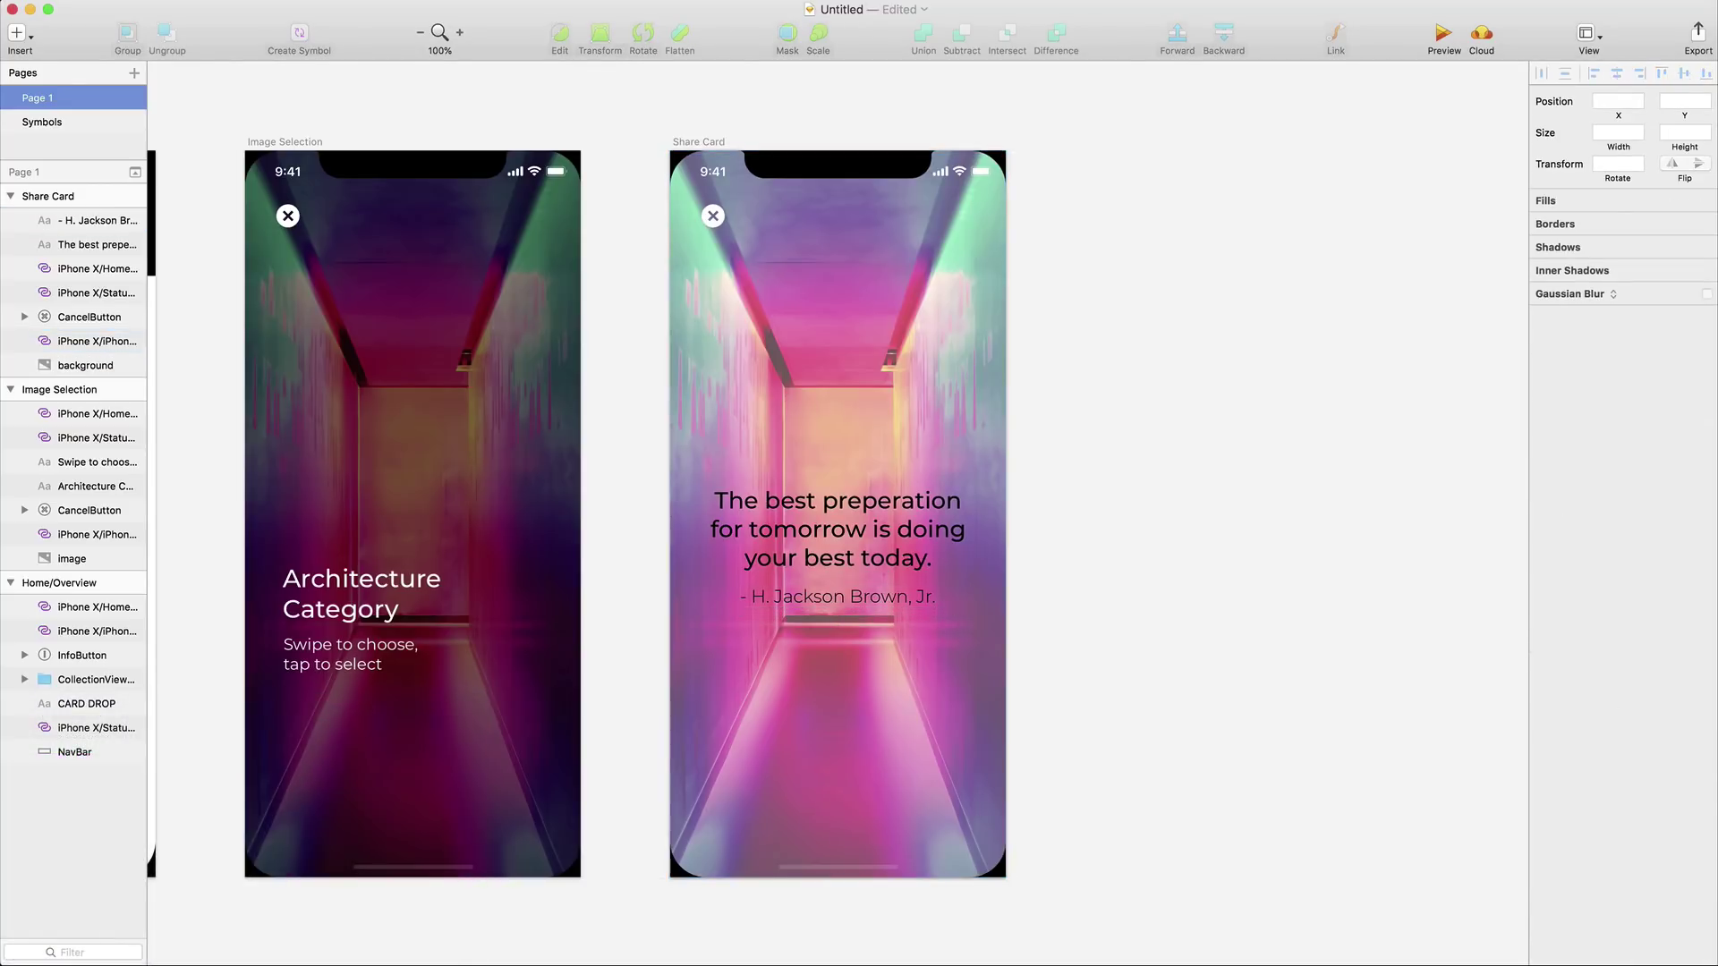
key("super+Tab")
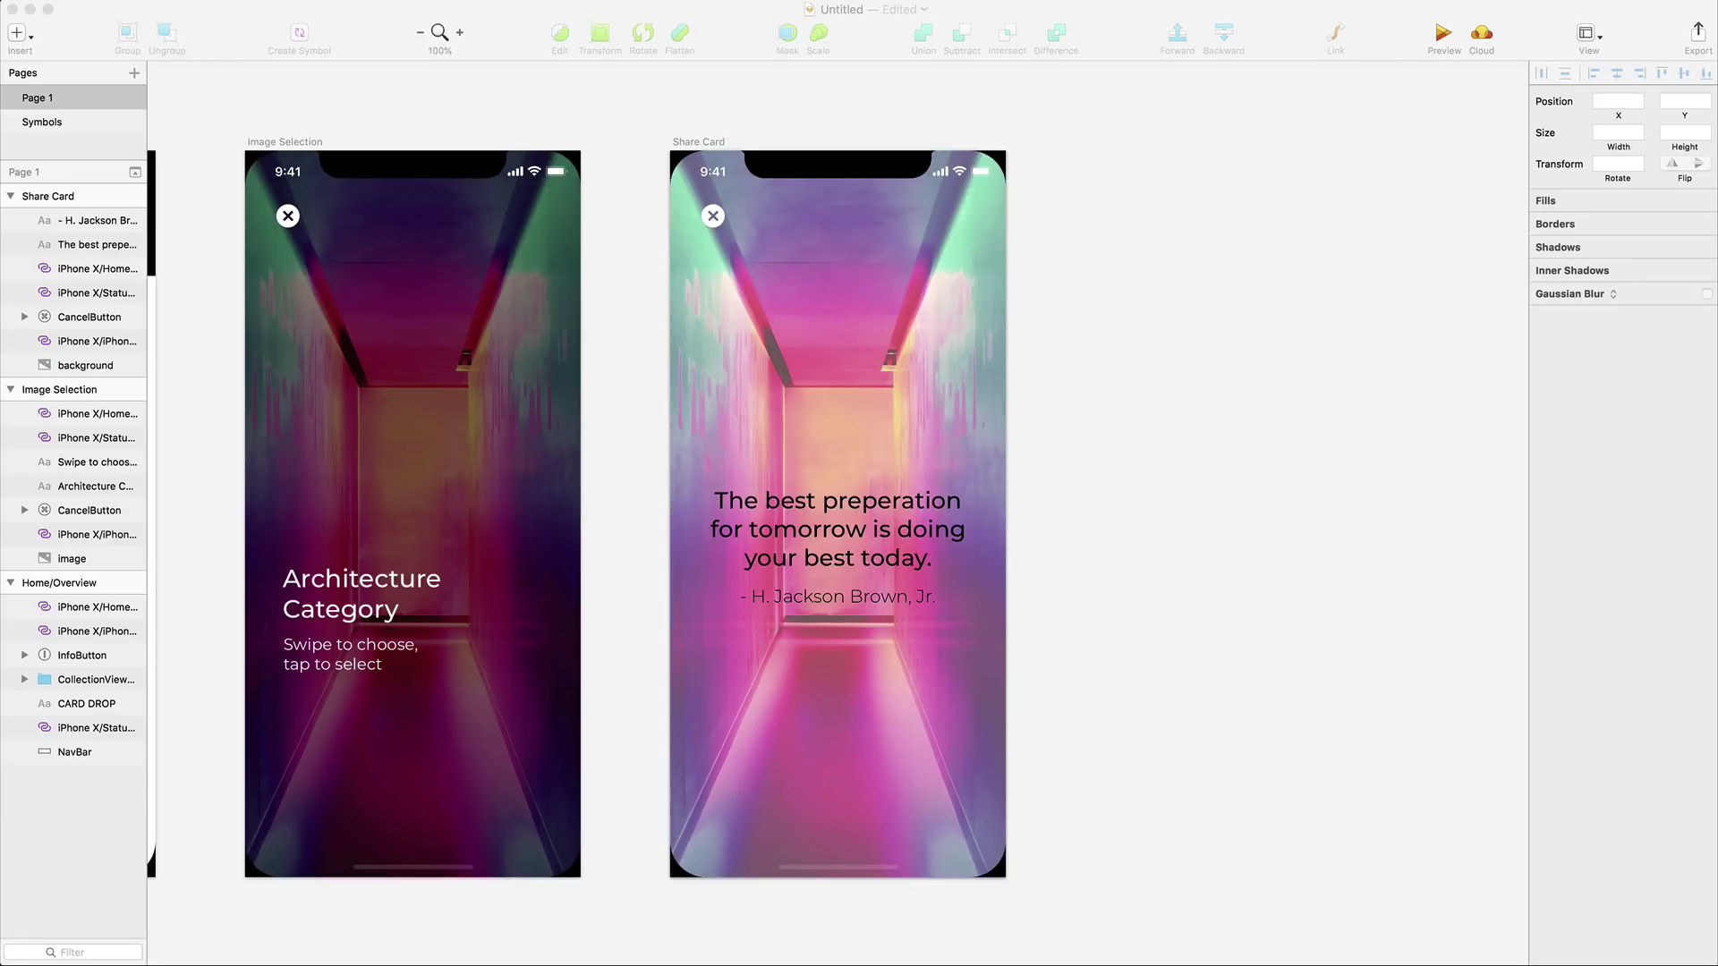
Draw a near-black rounded rectangle above the quote with a larger corner radius, centred on the artboard
left_click(17, 33)
mouse_move(115, 59)
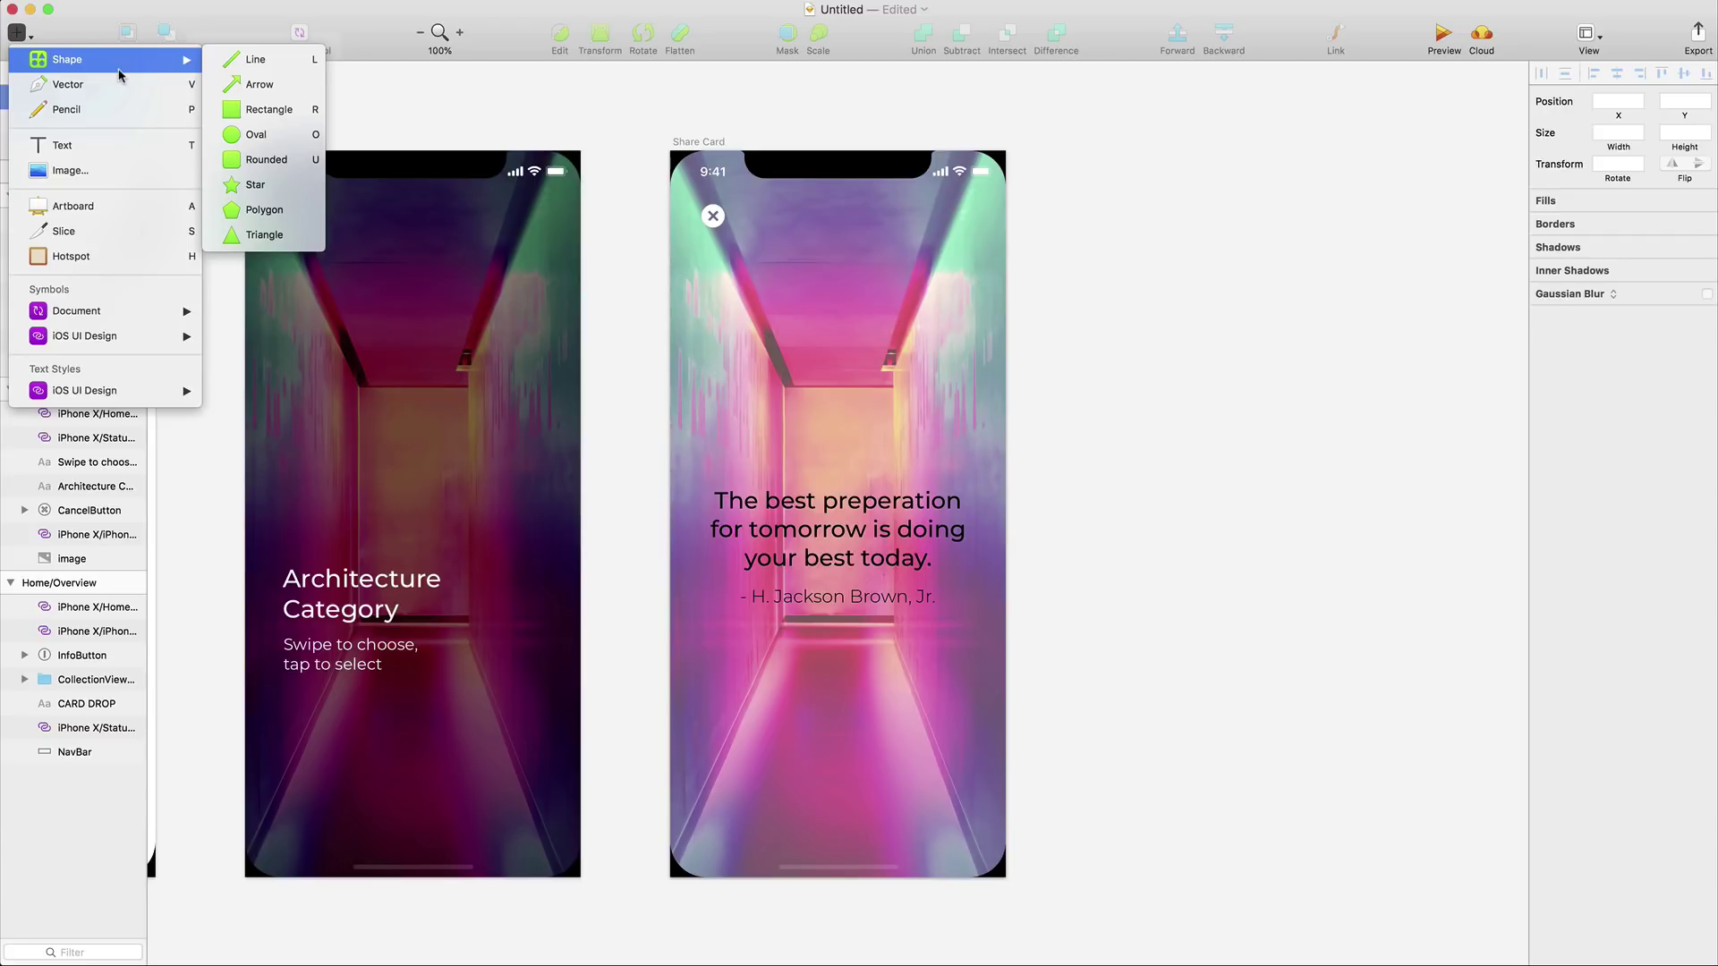
left_click(260, 161)
mouse_move(779, 412)
left_mouse_down()
mouse_move(959, 479)
mouse_move(904, 448)
left_mouse_up()
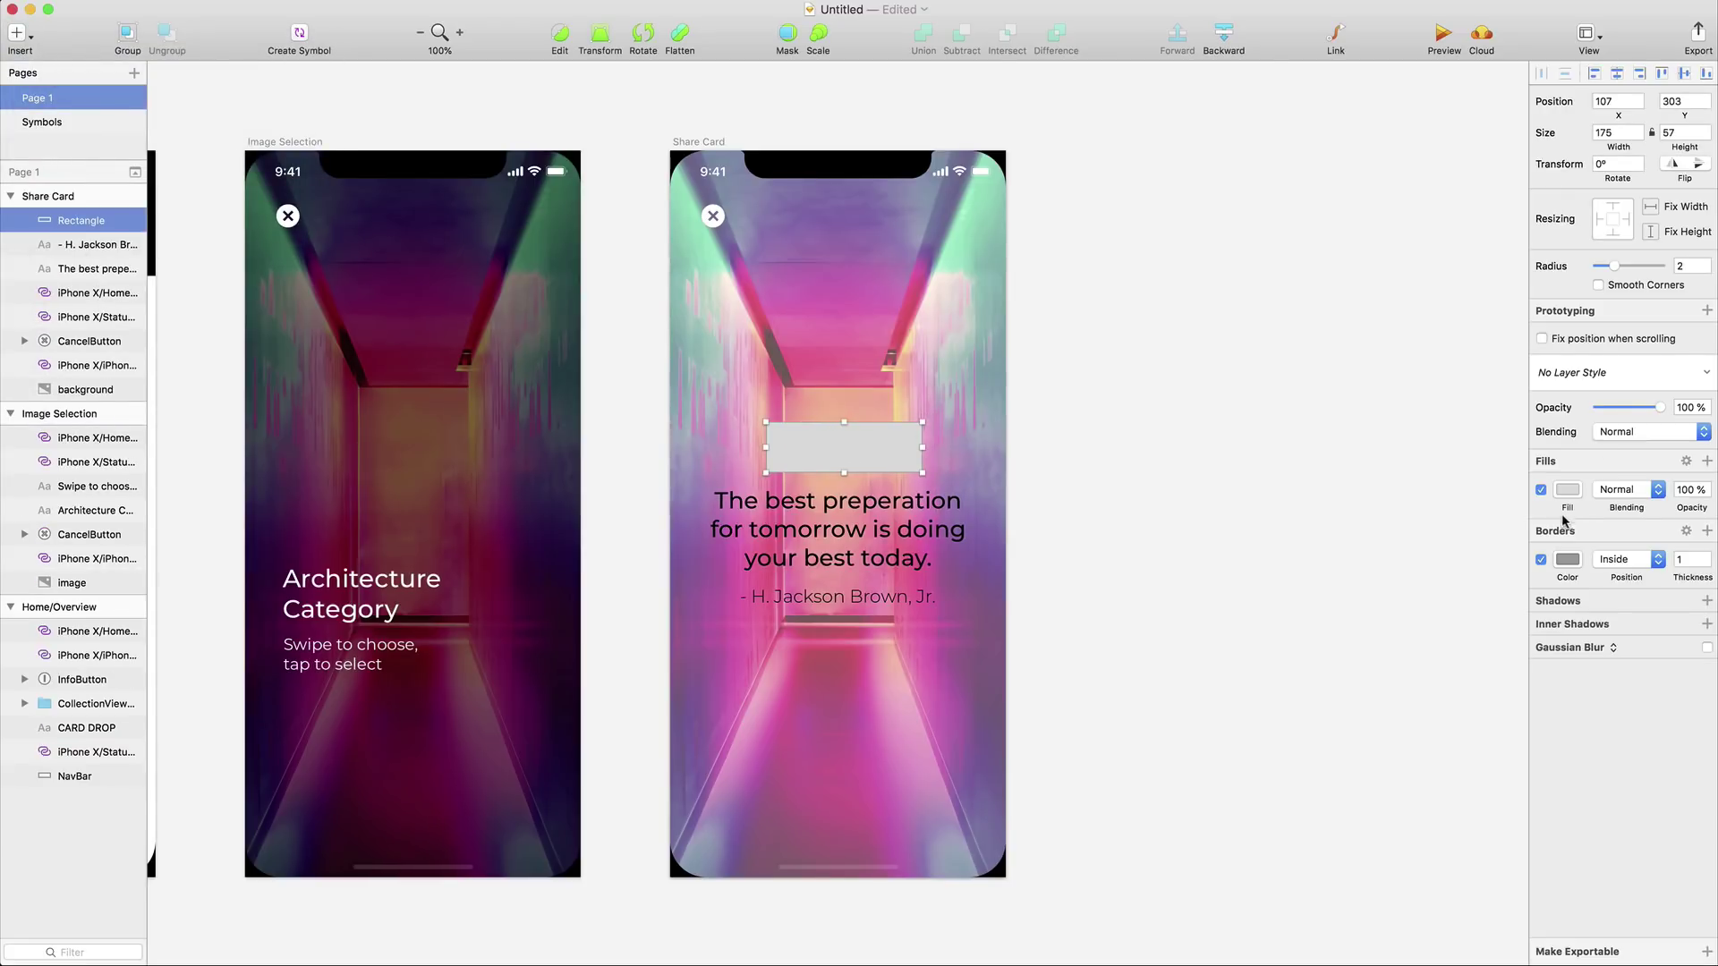
left_click(1568, 489)
left_click_drag(1537, 592, 1497, 684)
left_click(1420, 646)
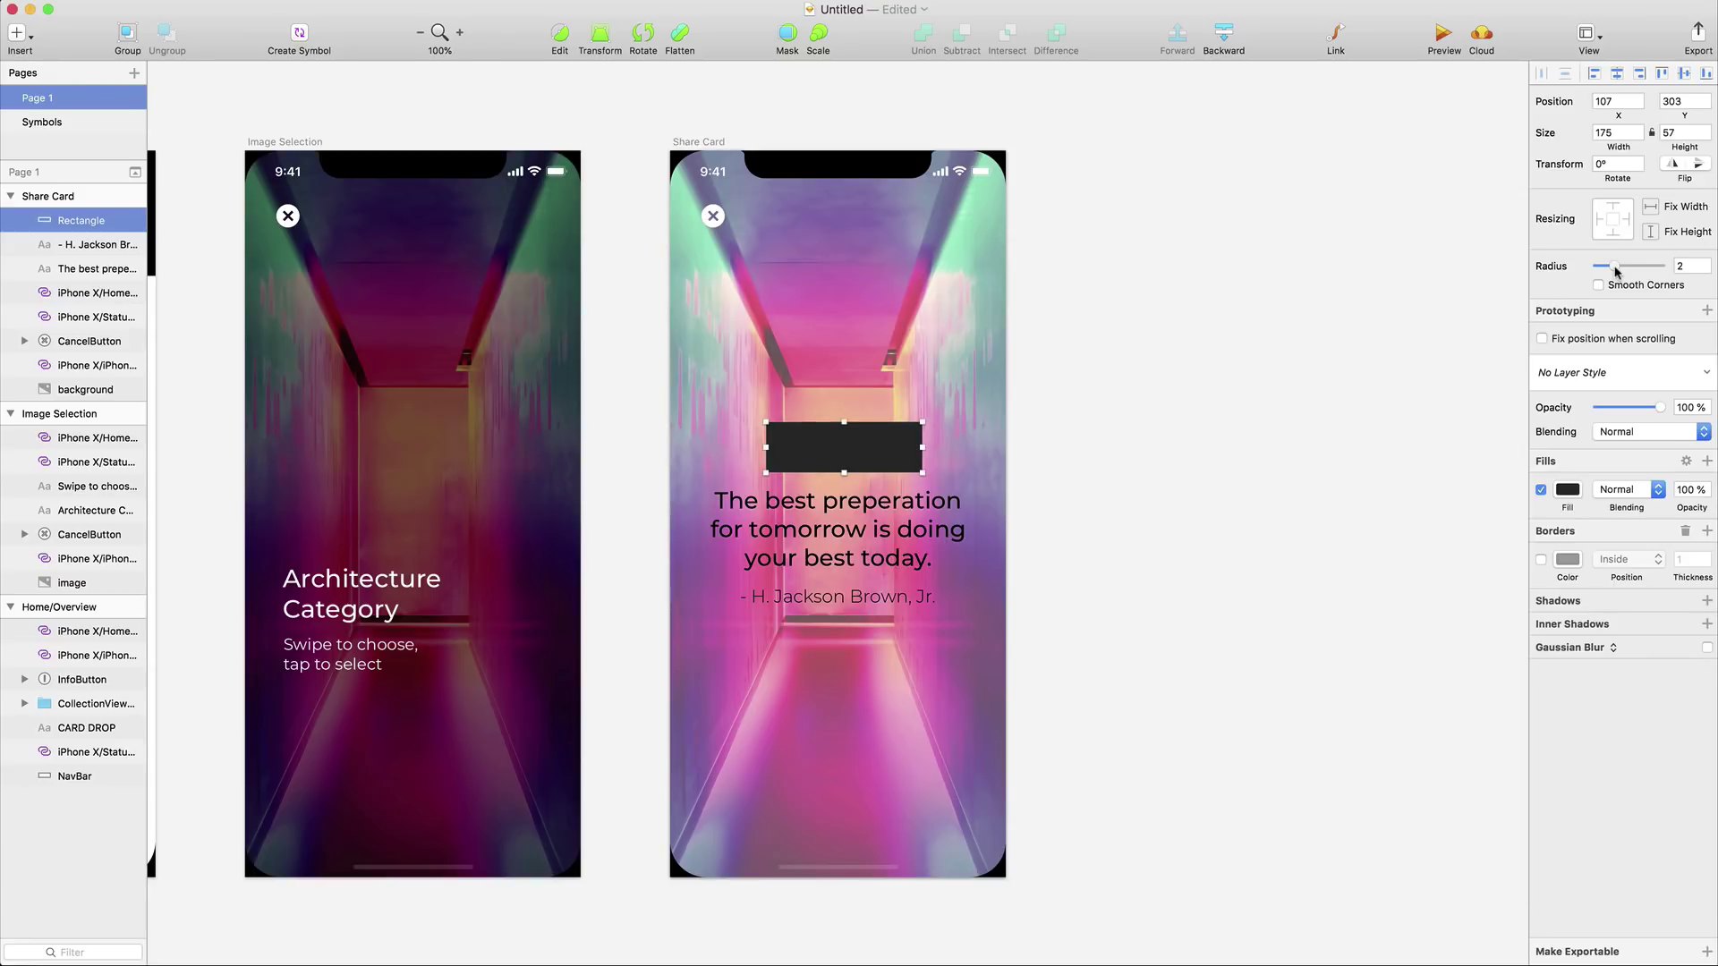
left_click_drag(1615, 265, 1642, 271)
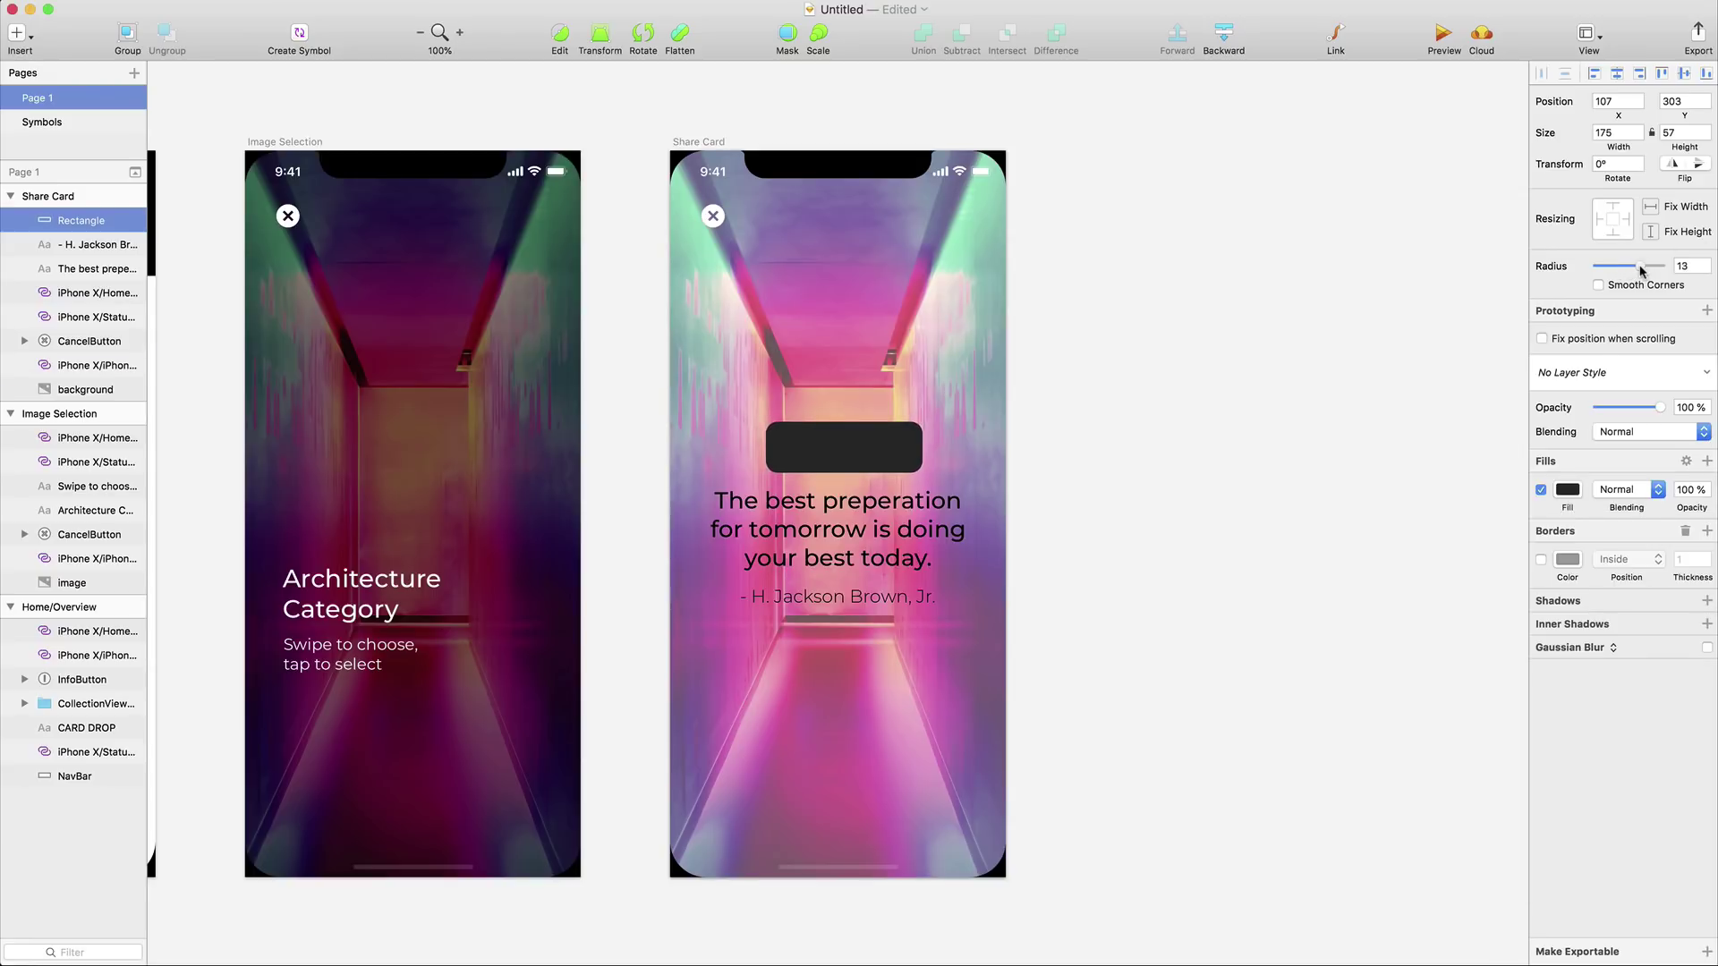
mouse_move(919, 450)
left_mouse_down()
mouse_move(936, 448)
mouse_move(898, 444)
left_mouse_up()
left_click(1073, 422)
Add a 'Share Card' text label in Bold, size 24, placed on the dark rectangle
key("t")
left_click(841, 380)
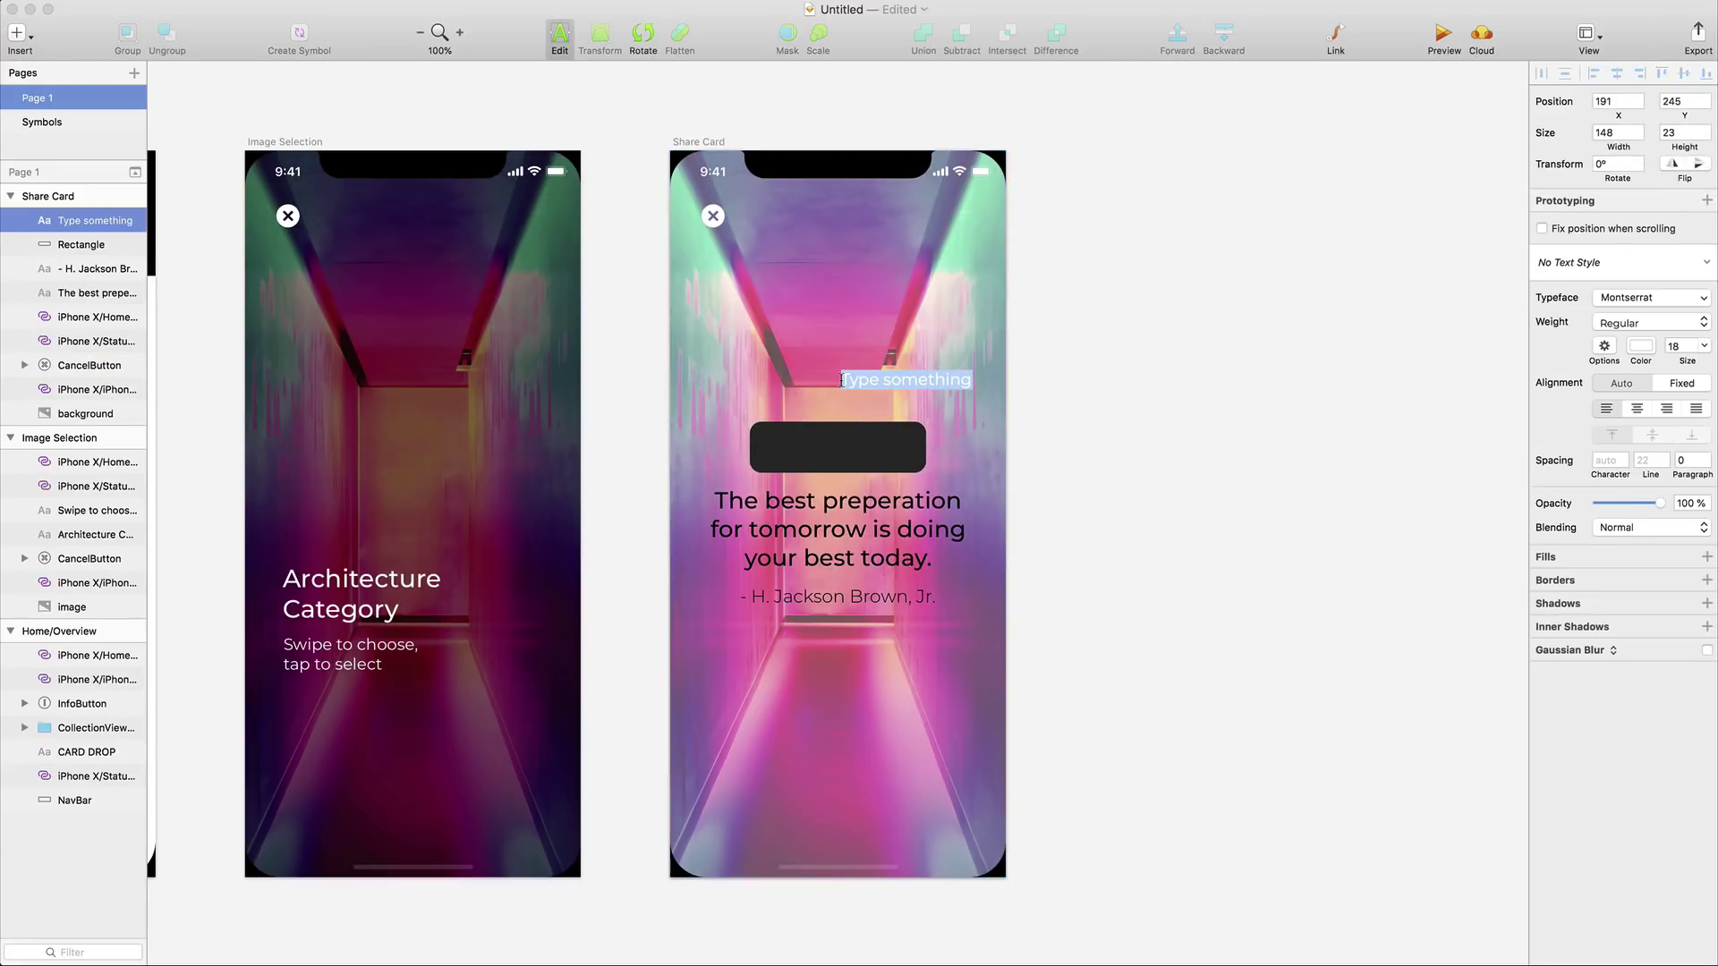
type("Share Card")
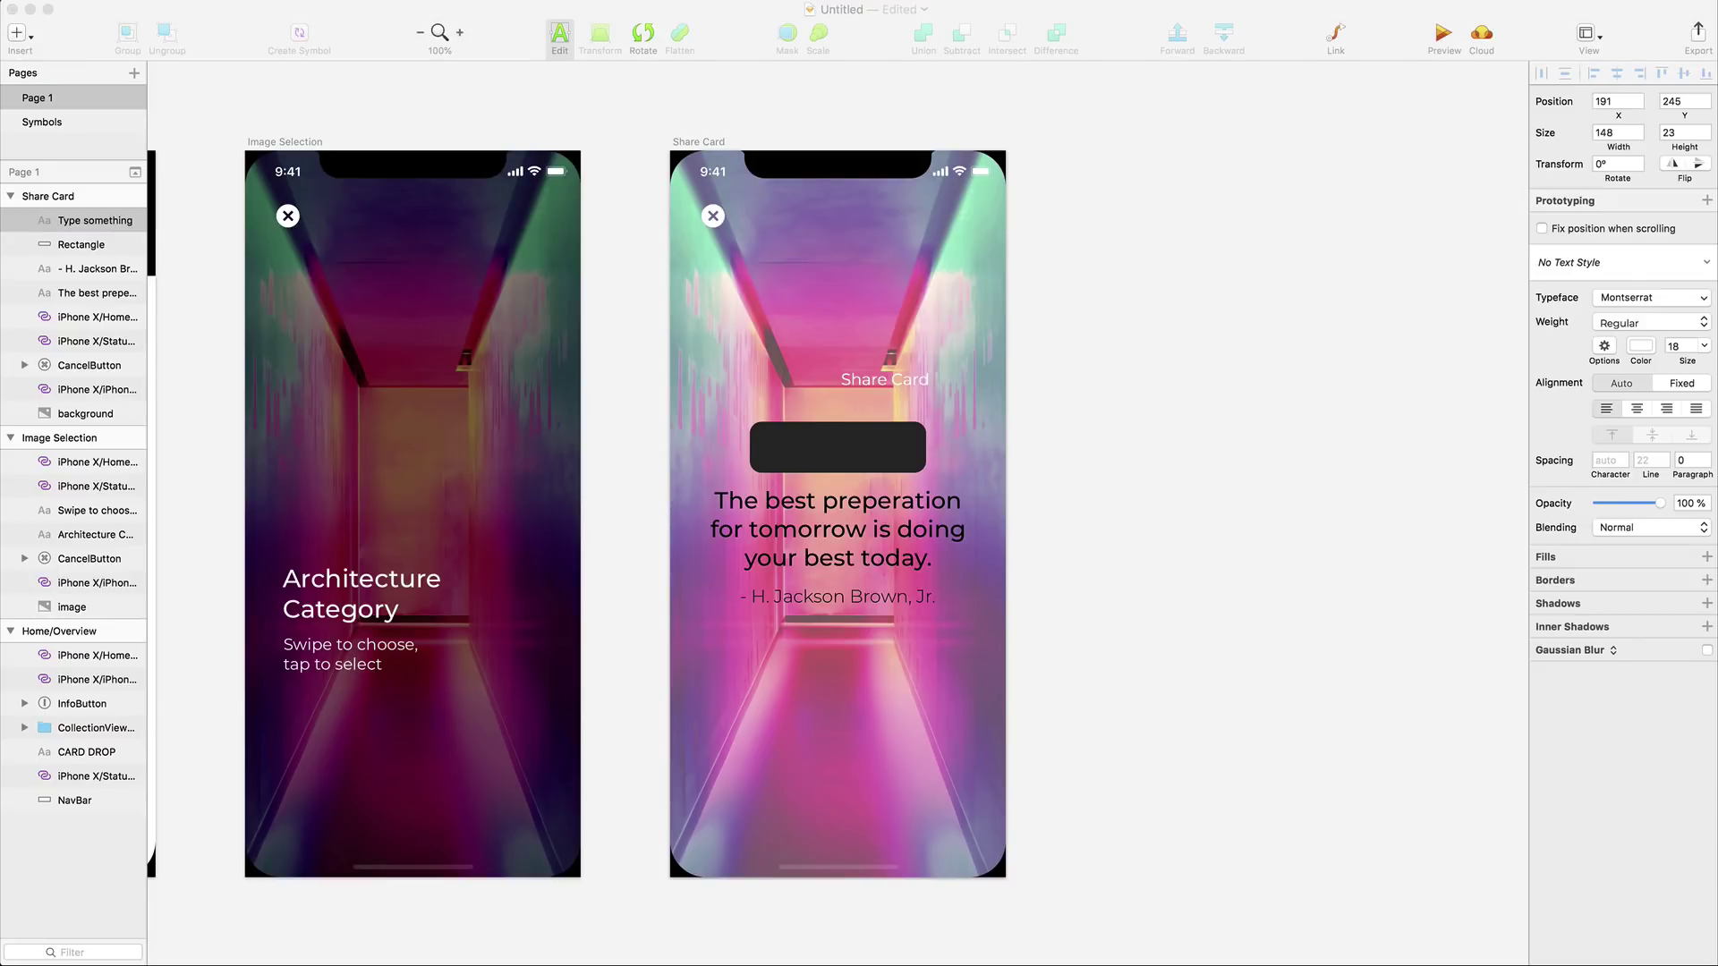
left_click(1156, 381)
left_click_drag(890, 379, 841, 445)
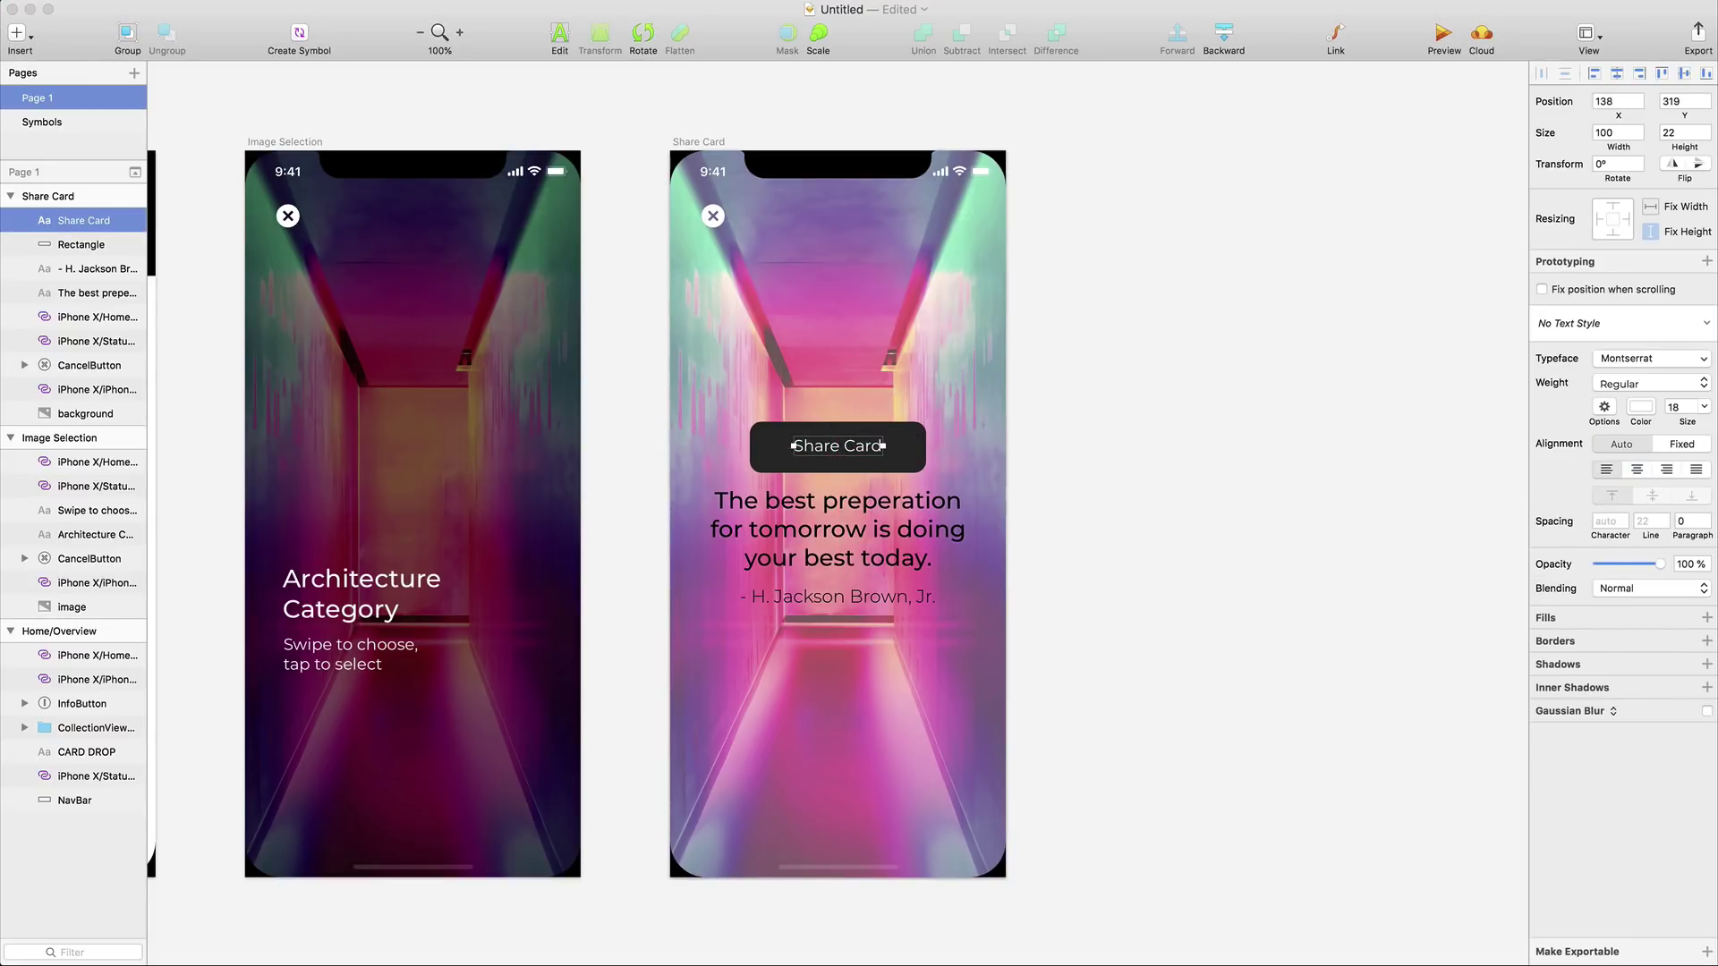
key("Return")
left_click(1674, 321)
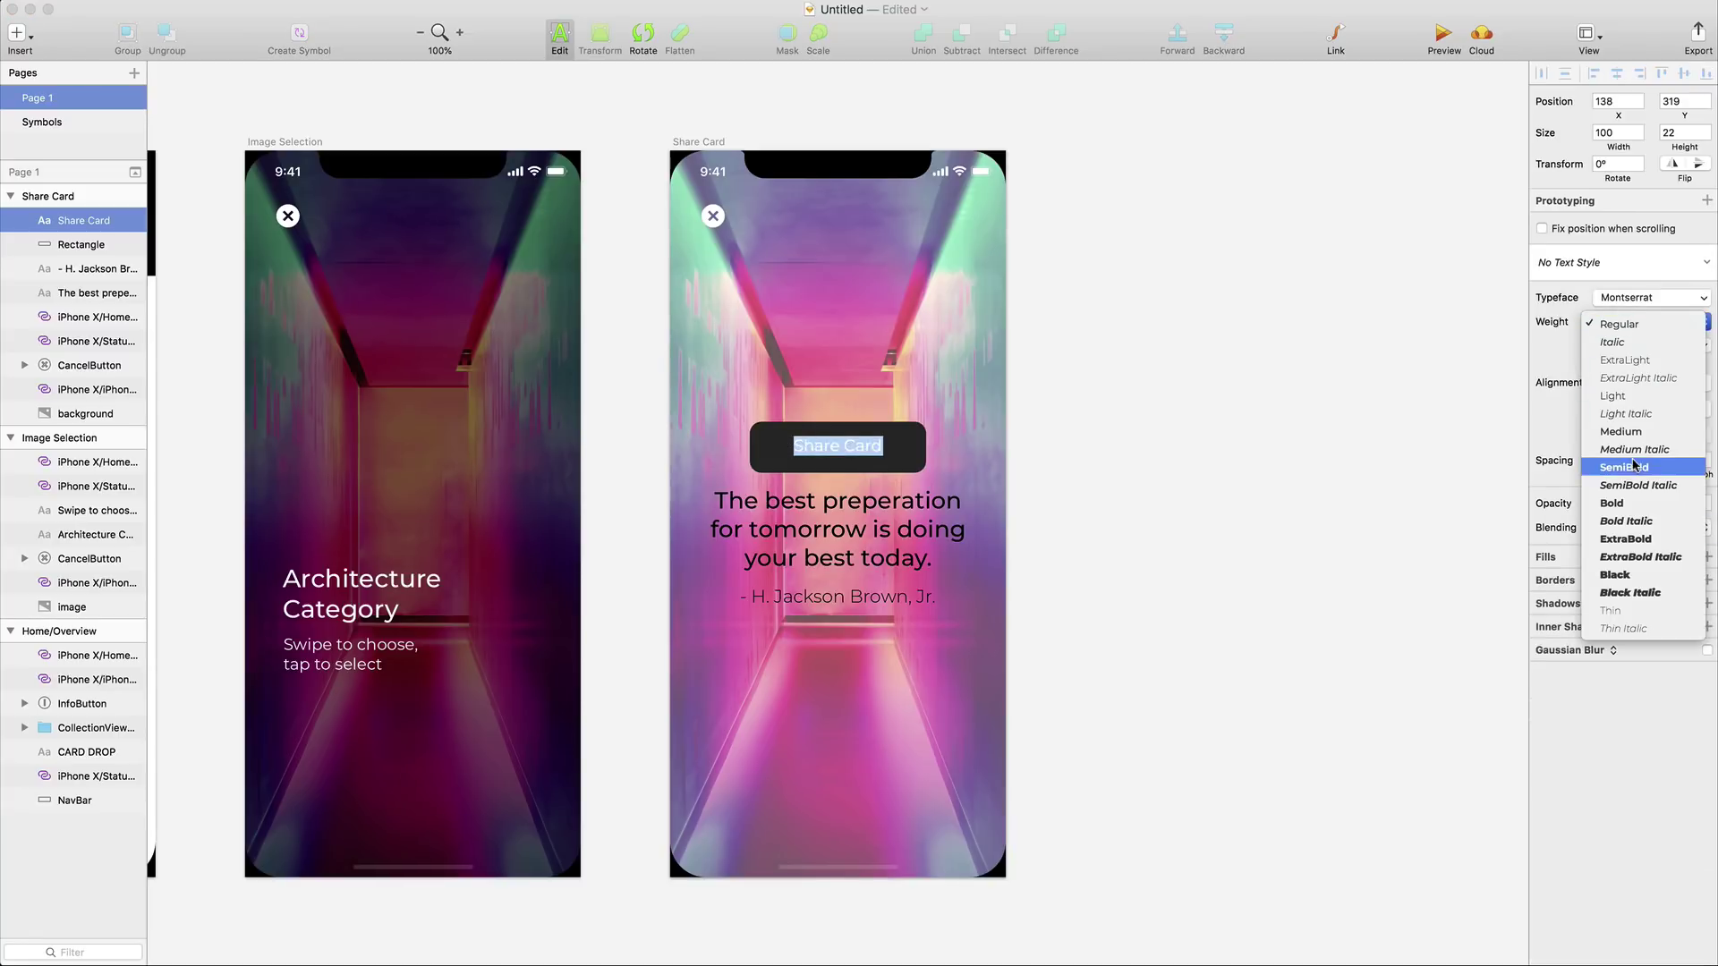
left_click(1637, 503)
left_click_drag(1682, 362, 1688, 361)
key("Escape")
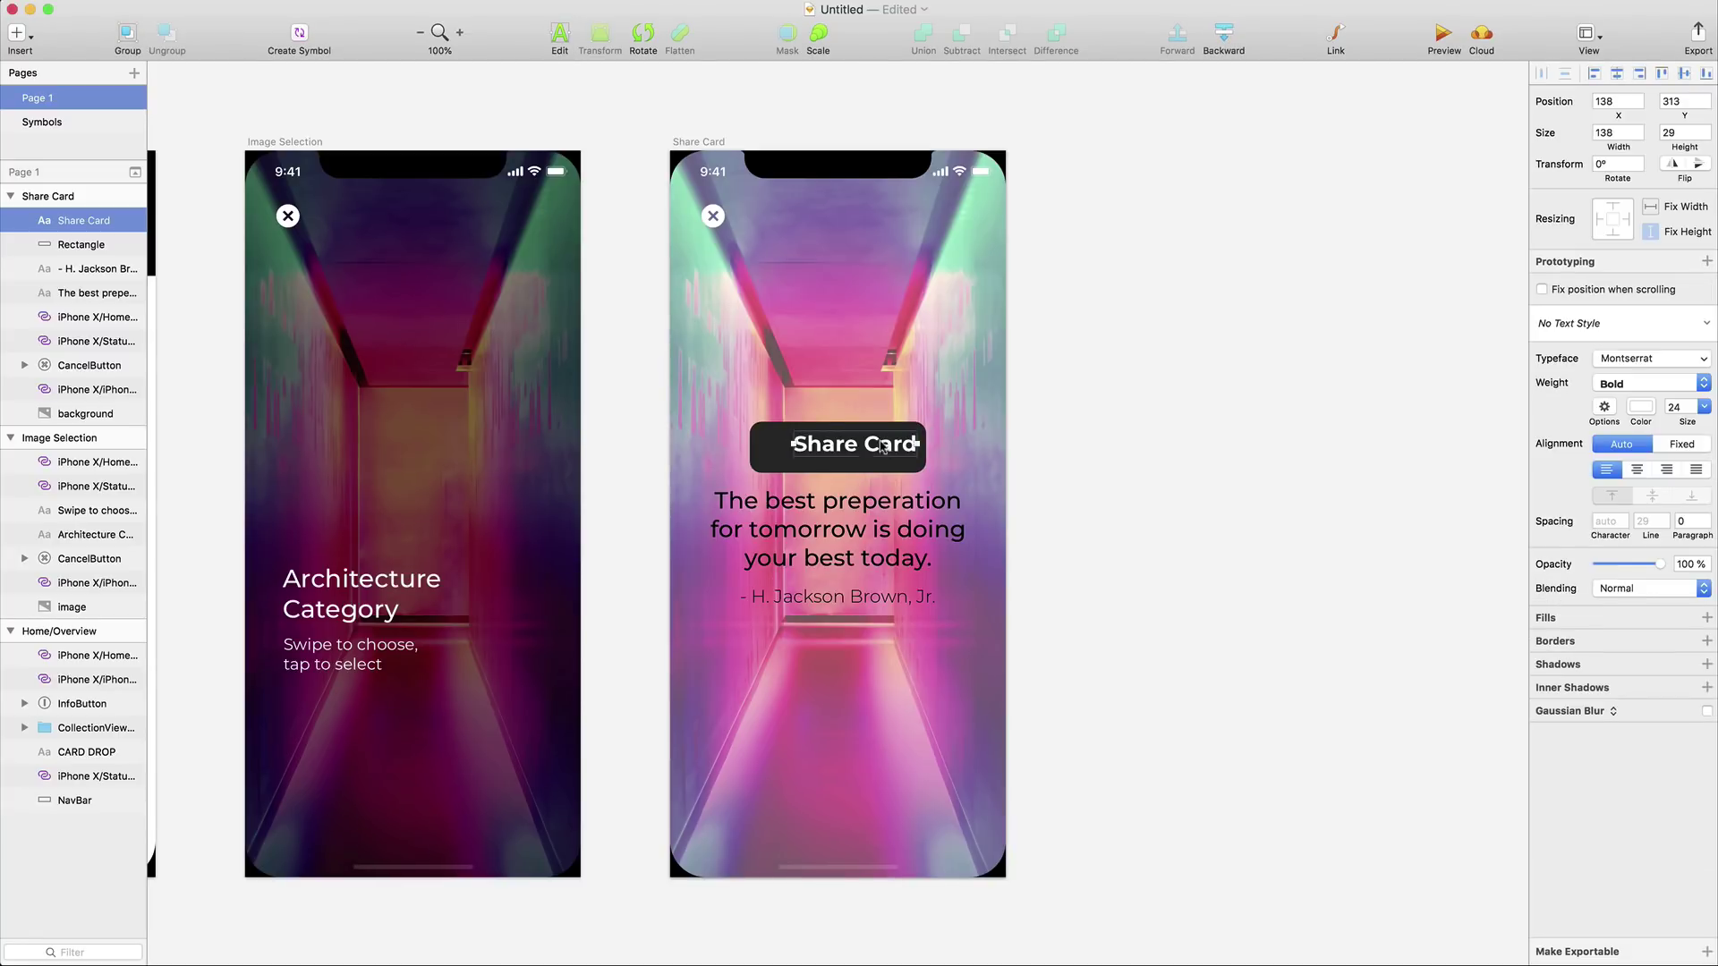
Centre the rectangle horizontally on the artboard, keeping the label on it
left_click(915, 463)
left_click_drag(926, 474, 925, 473)
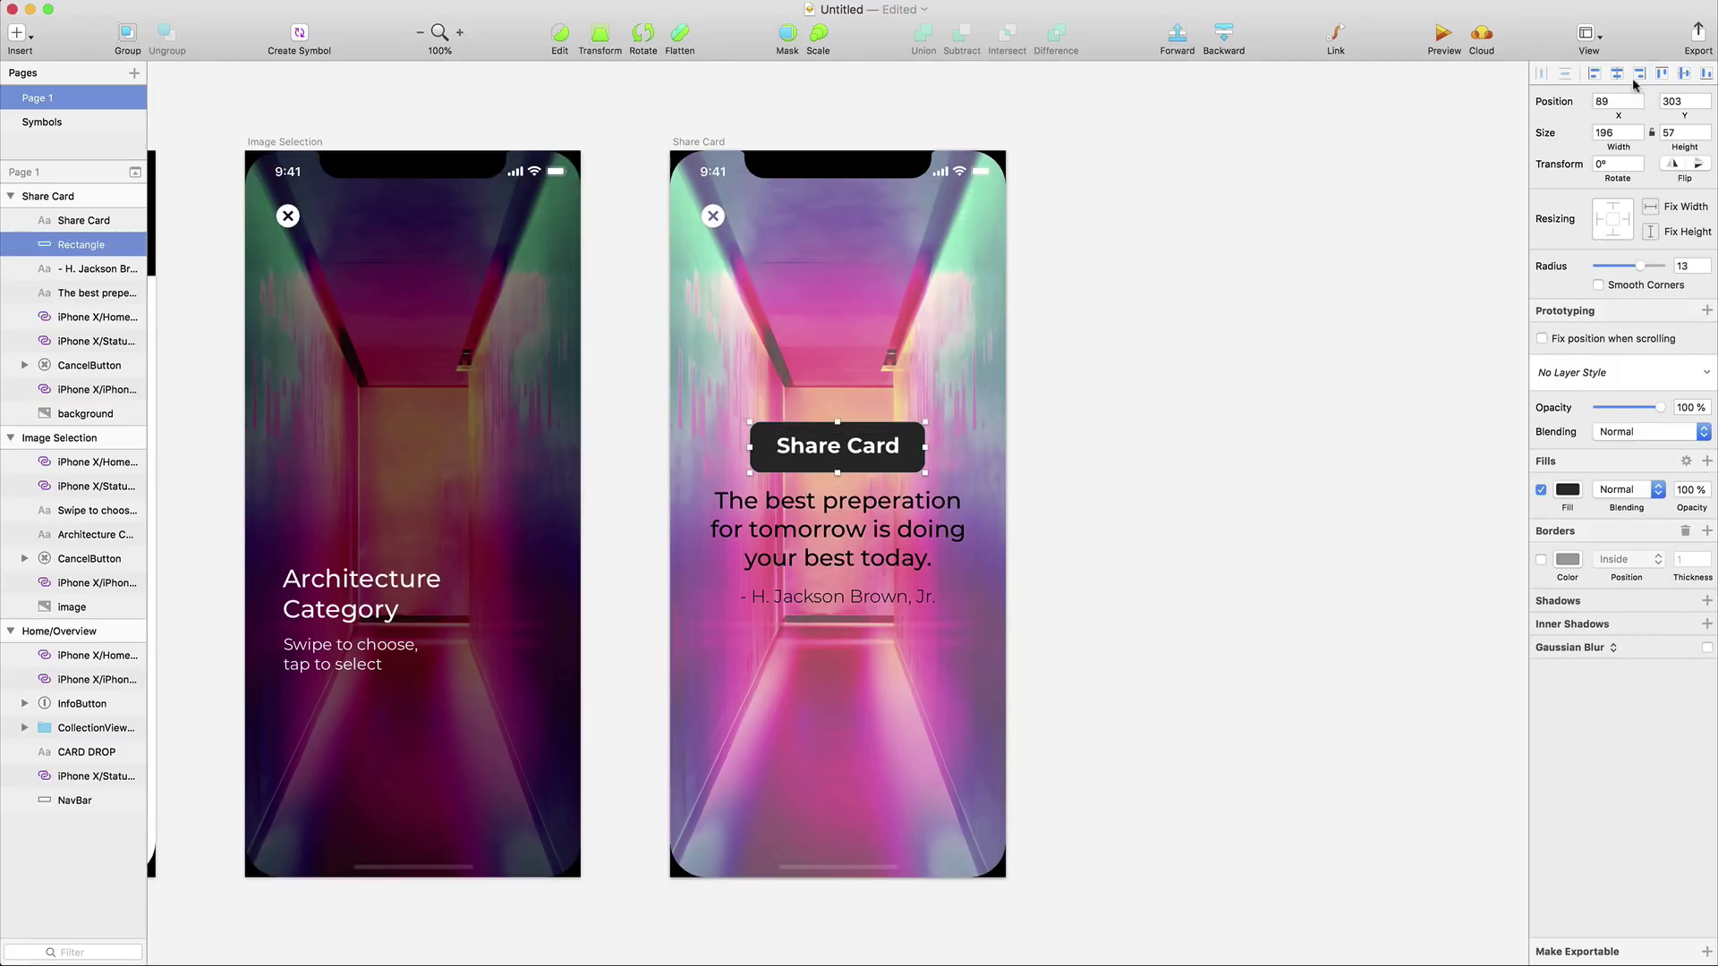
left_click(1683, 75)
left_click(1616, 75)
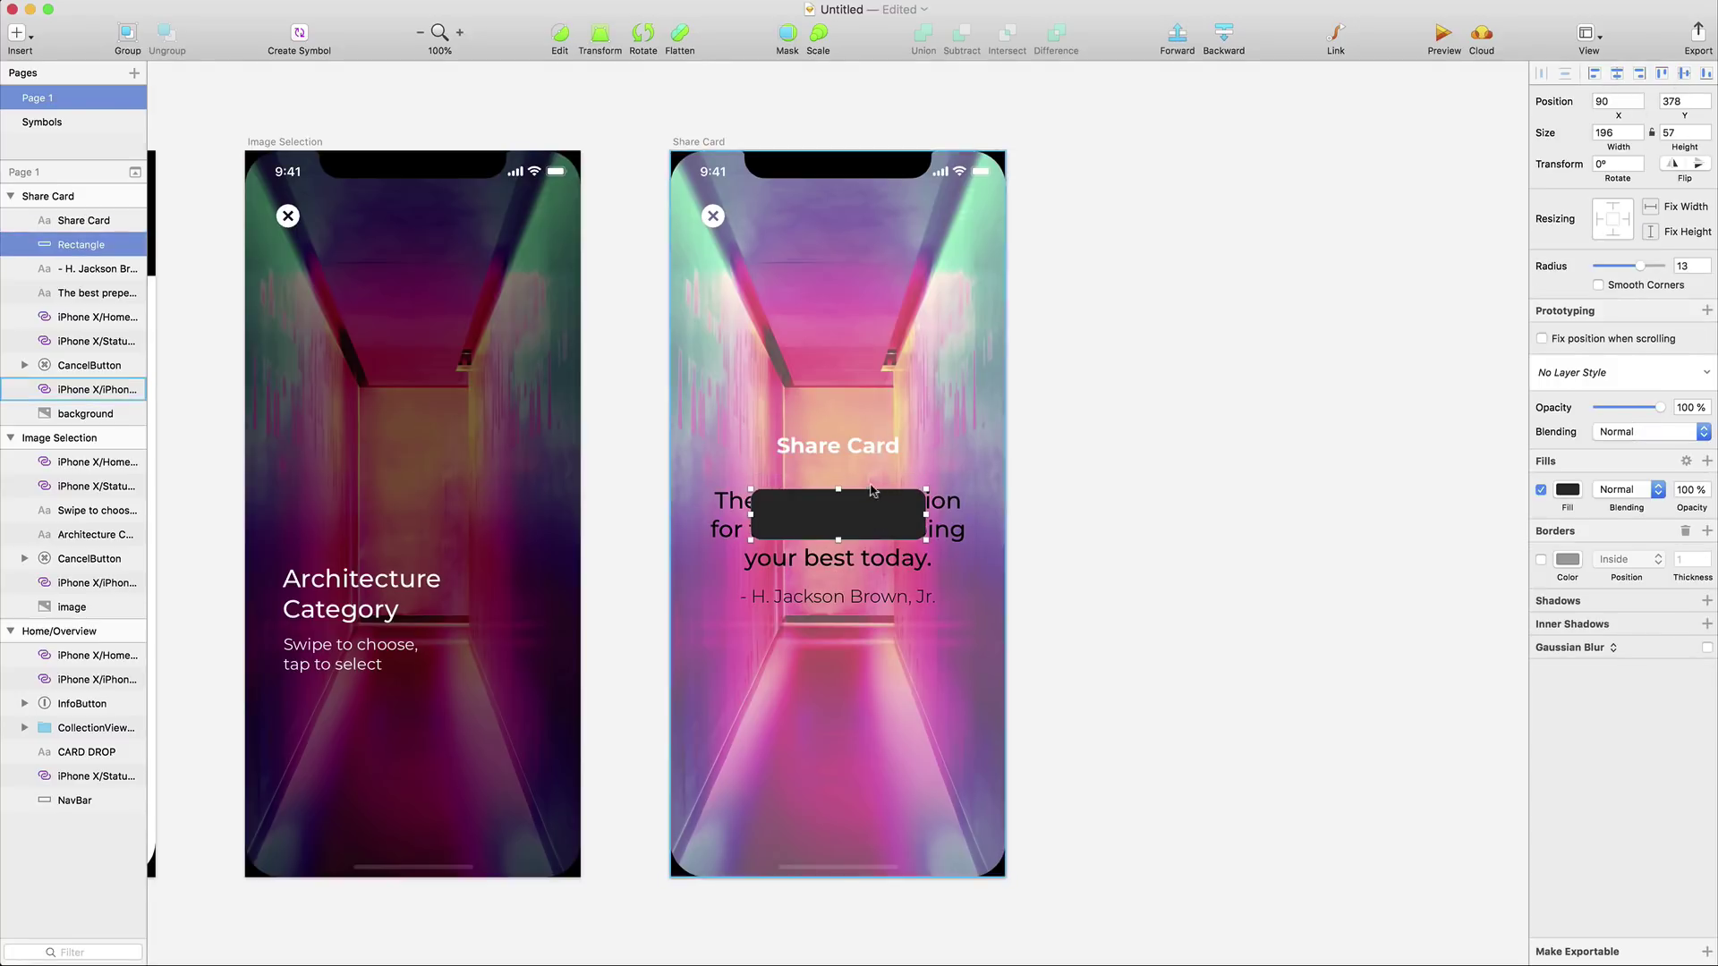
key("super+z")
left_click(882, 447, "shift")
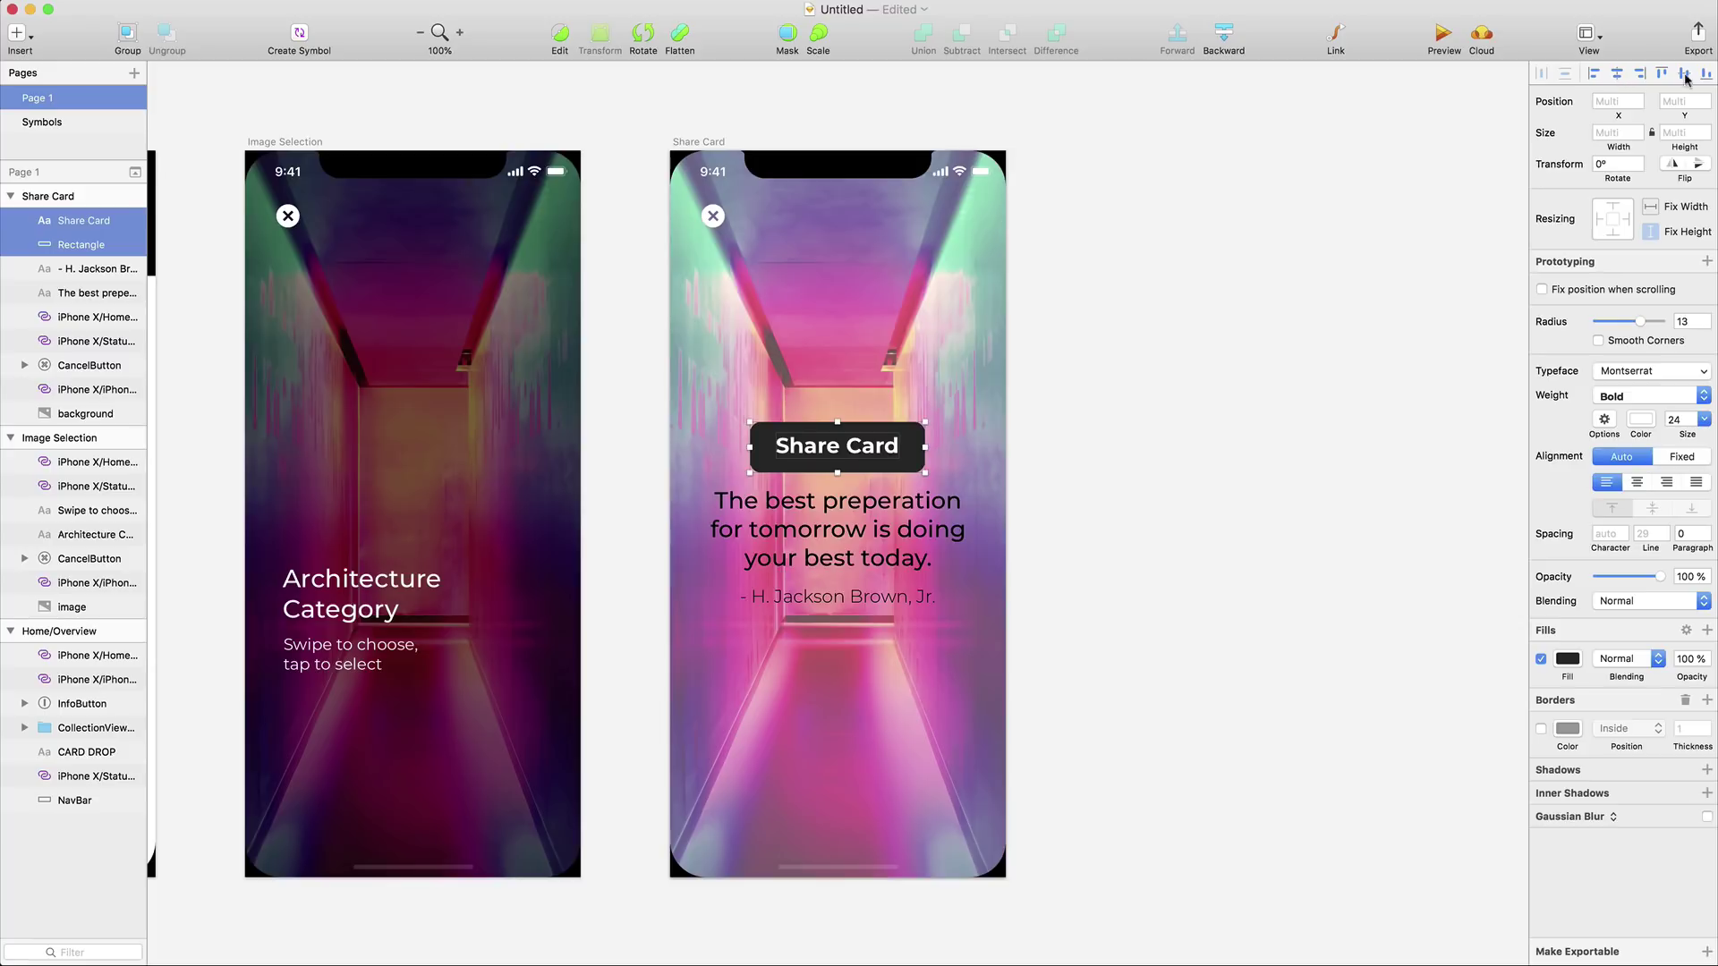
double_click(881, 447)
key("Escape")
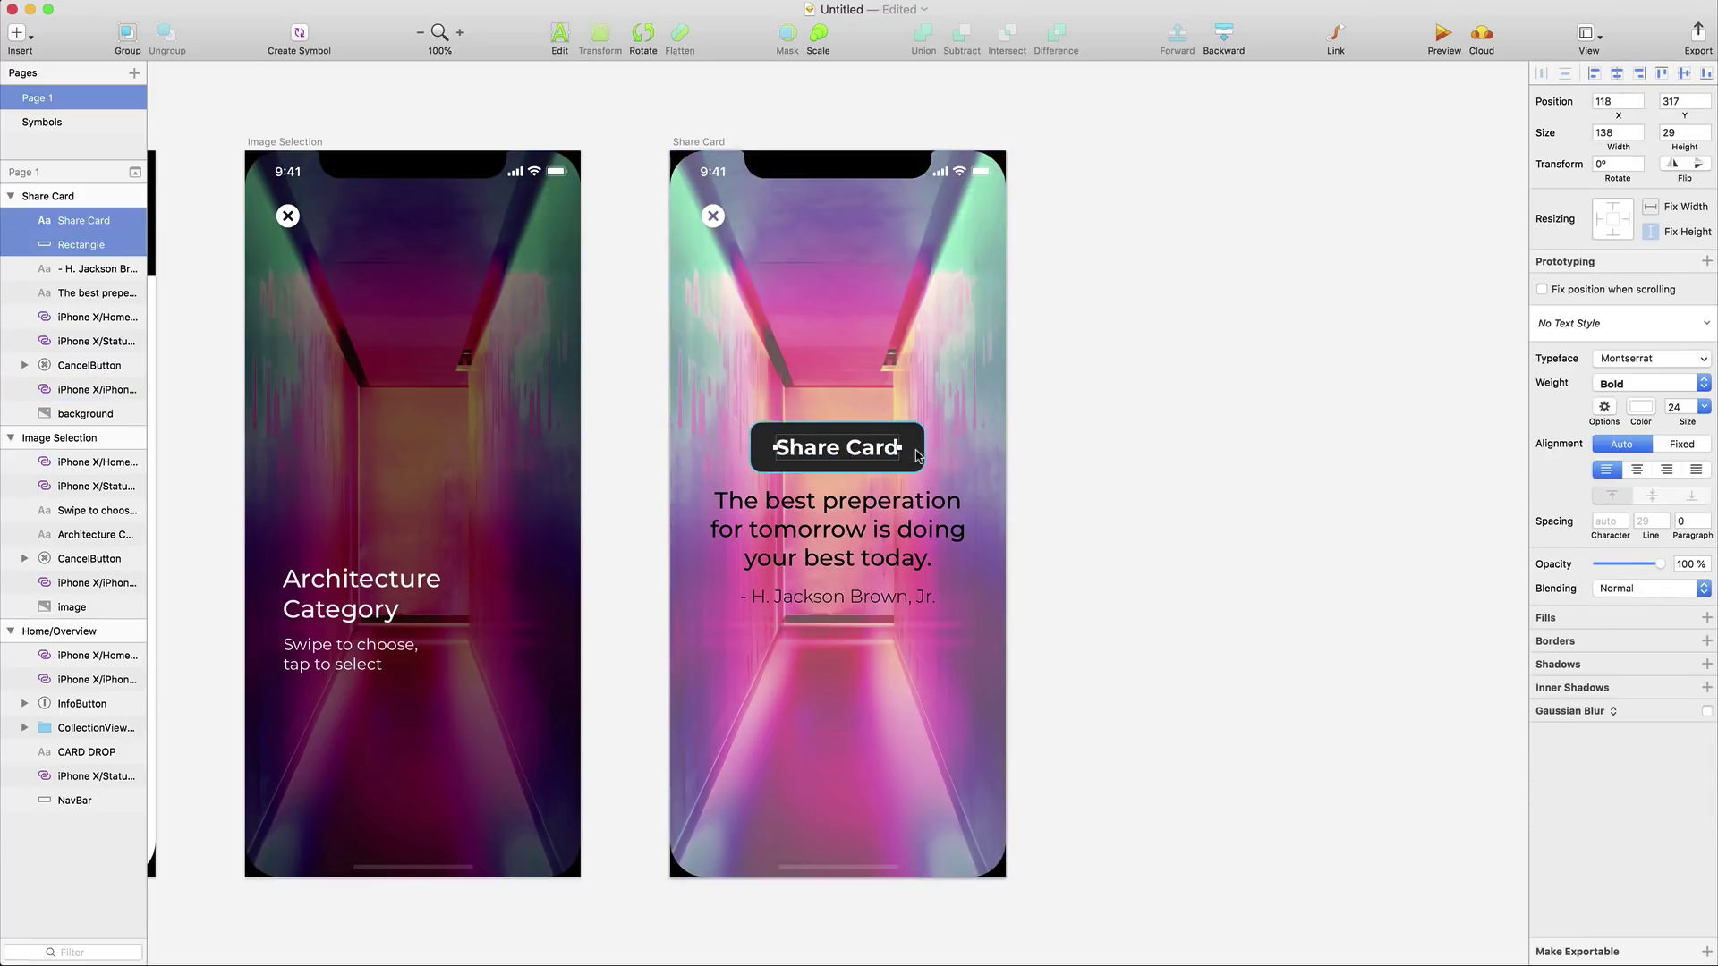
Set the fill of the oval inside the CancelButton to black, then scroll to view all artboards
left_click(701, 219)
double_click(702, 219)
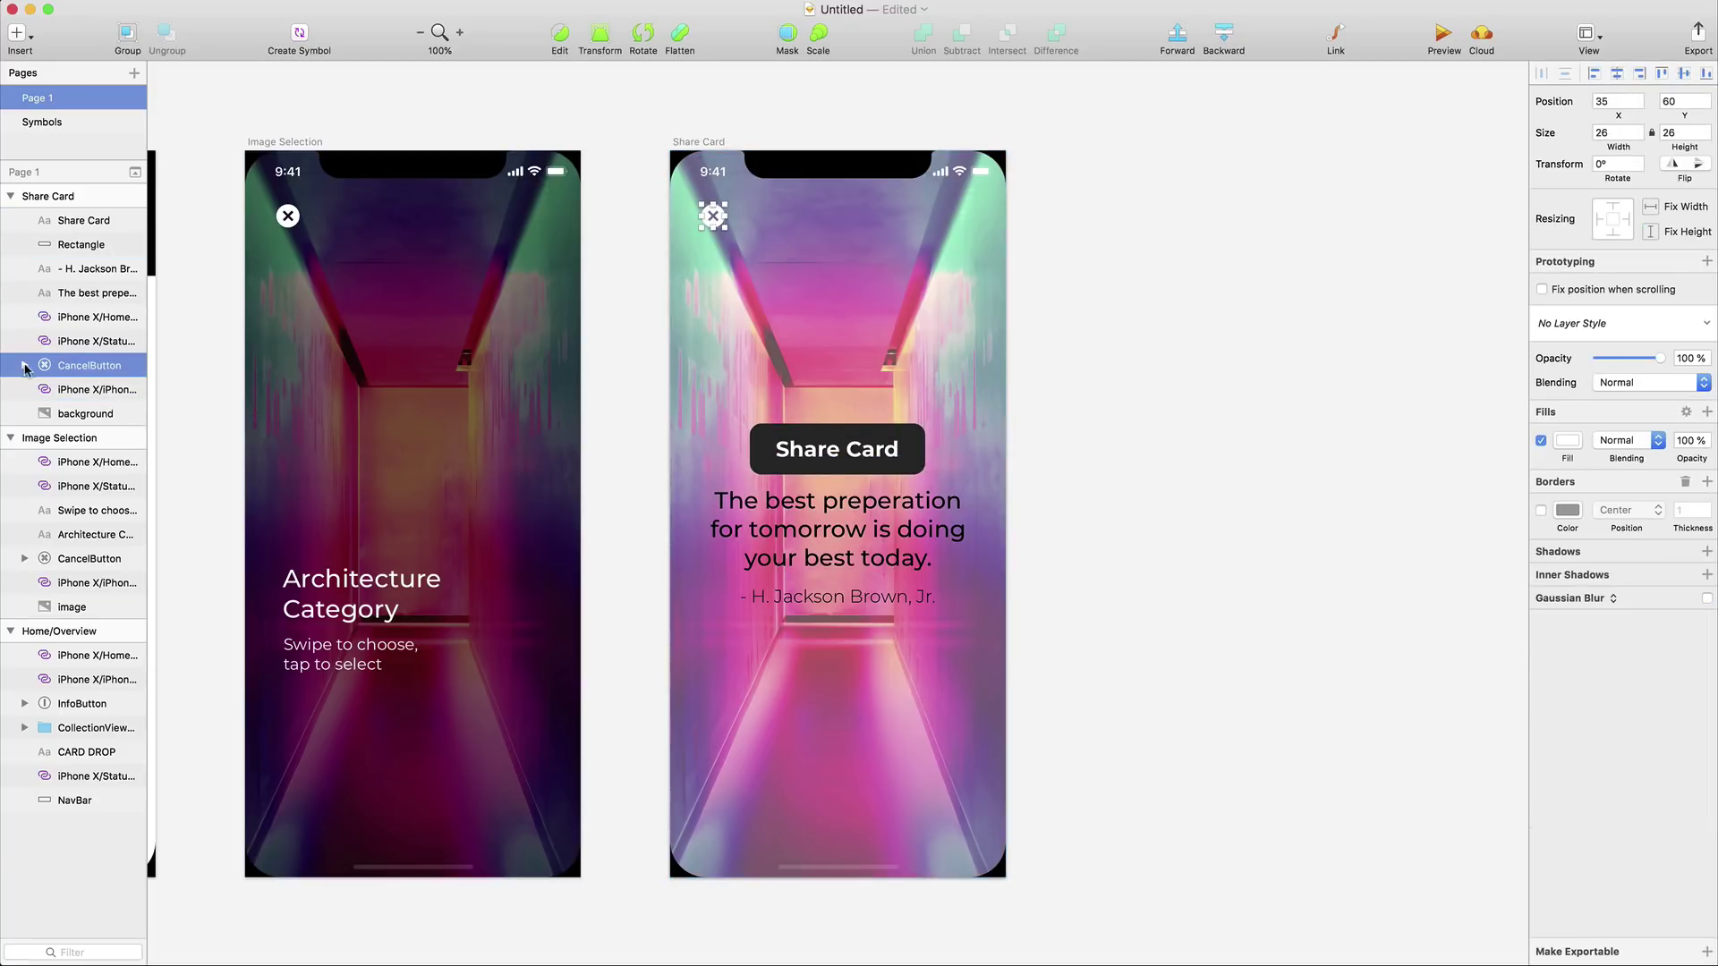
left_click(1567, 327)
left_click_drag(1512, 599, 1510, 602)
left_click(1315, 659)
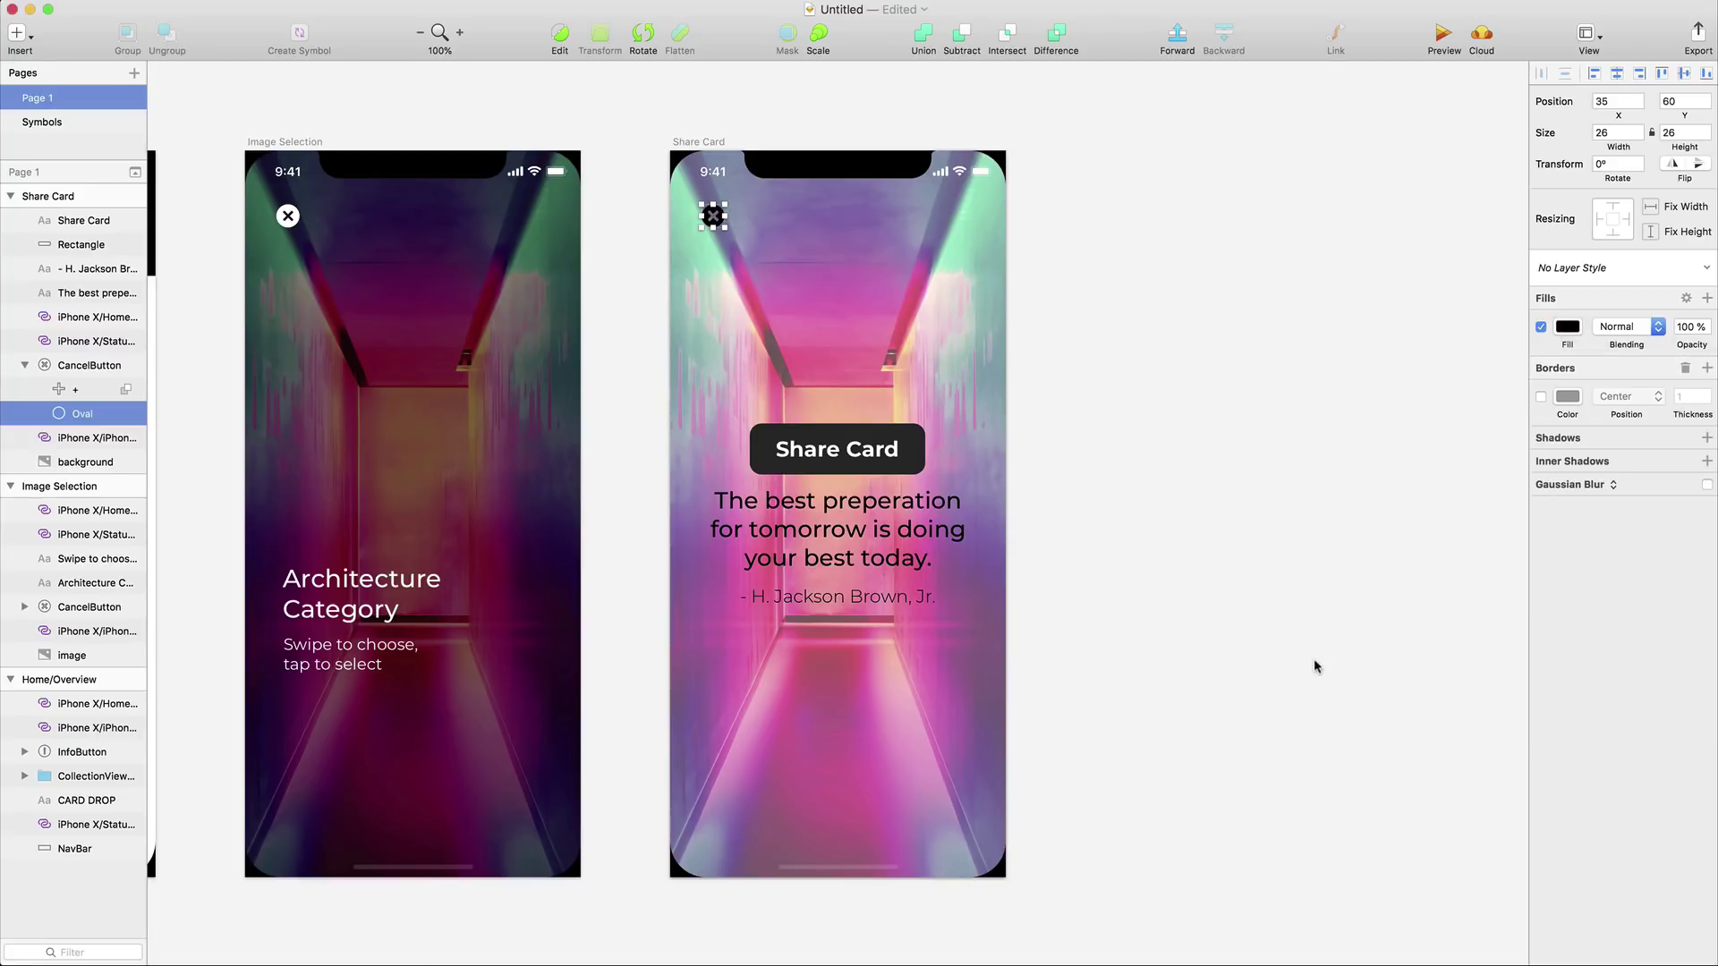
left_click(1314, 657)
scroll(1099, 337, "left", 3)
scroll(1099, 337, "left", 10)
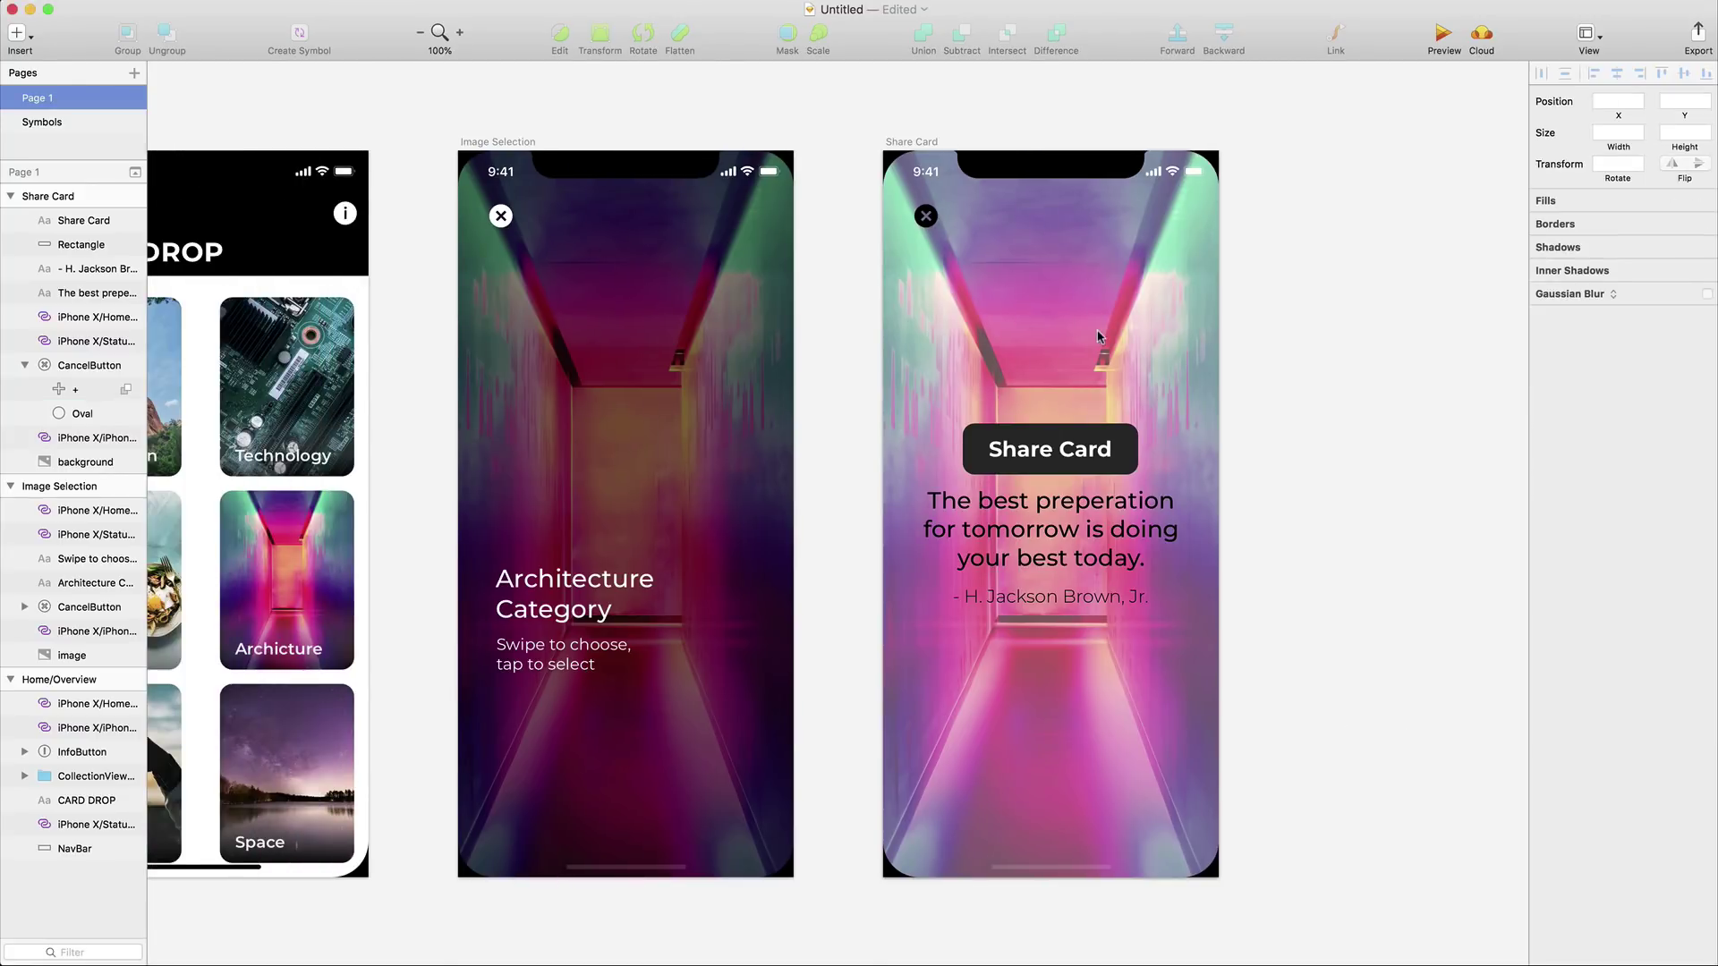